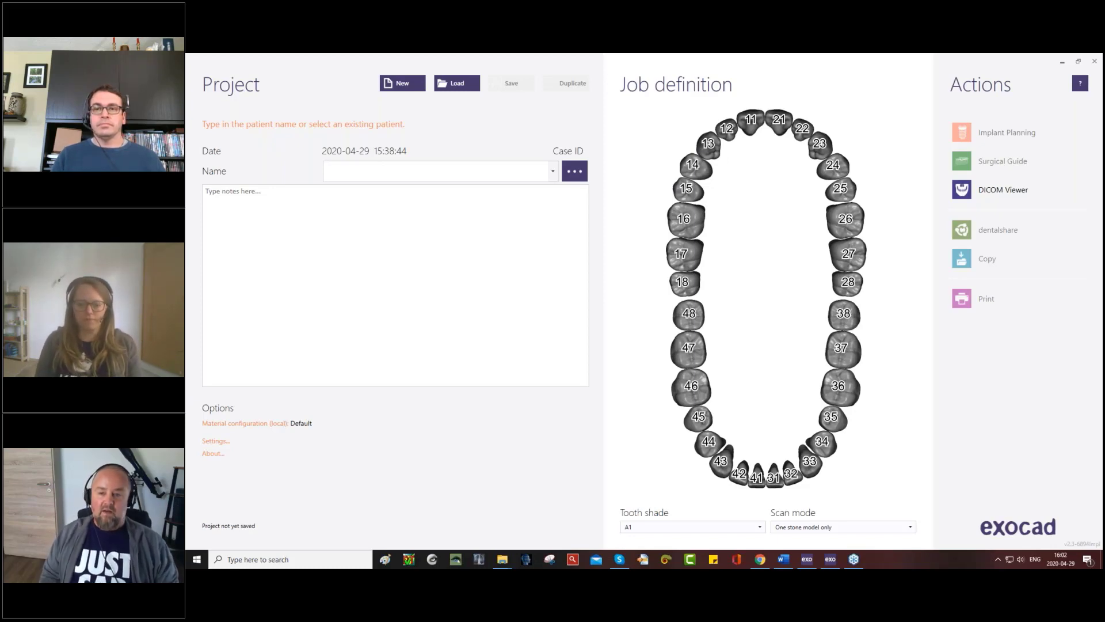
- Switch to Chrome and expand the Monday, April 27, 2020 at 16:00 Model Creator (EN) entry in the webinar schedule
left_click(760, 559)
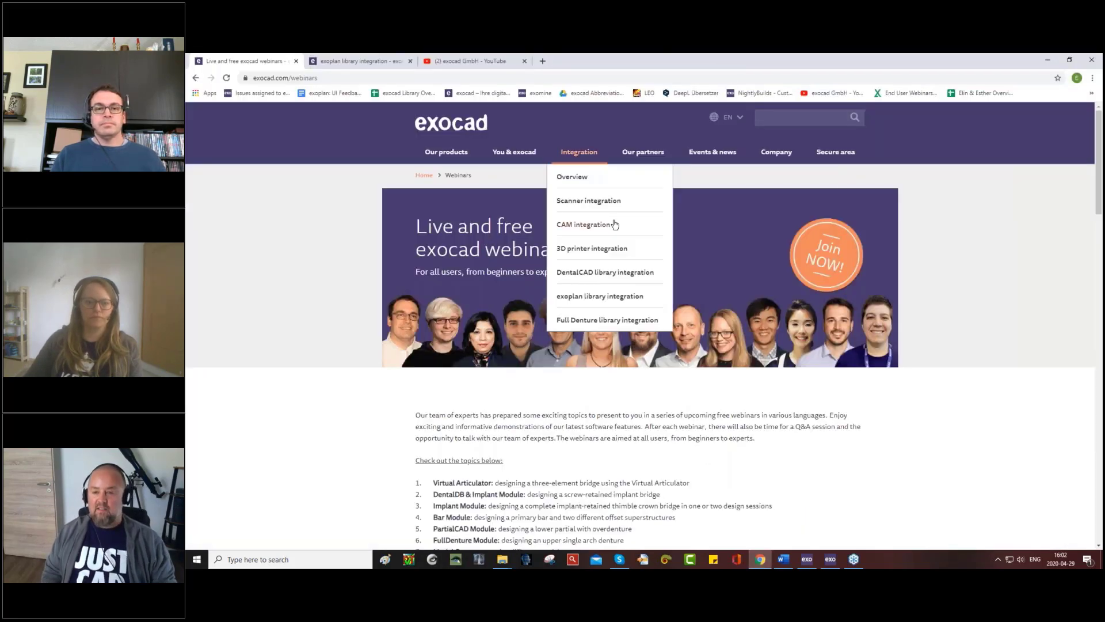
scroll(748, 270, "down", 2)
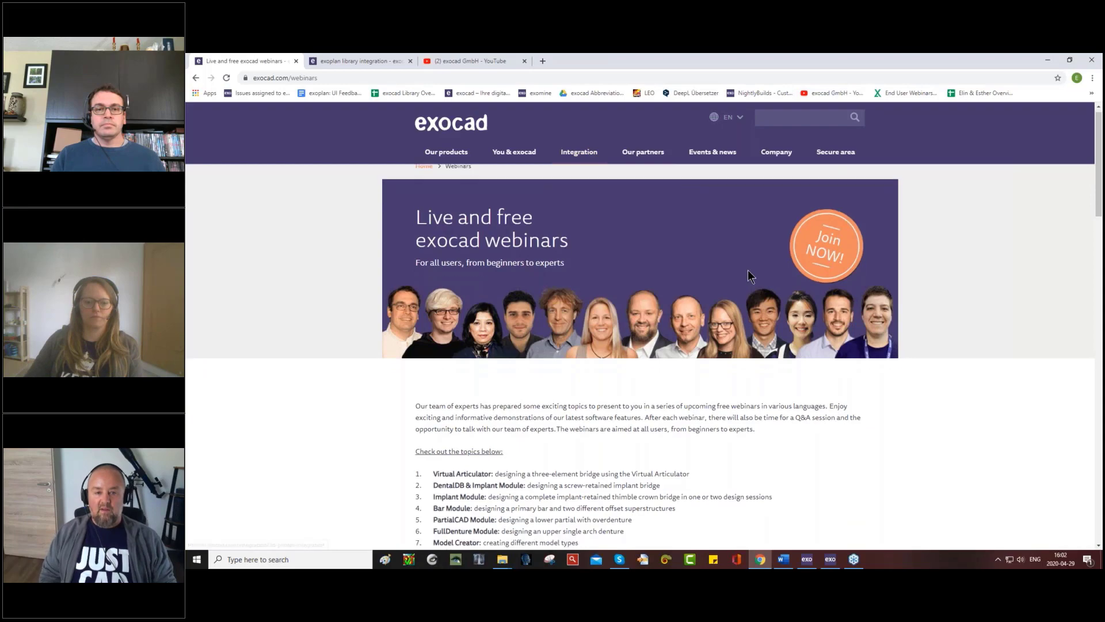
scroll(747, 271, "down", 5)
scroll(748, 270, "down", 9)
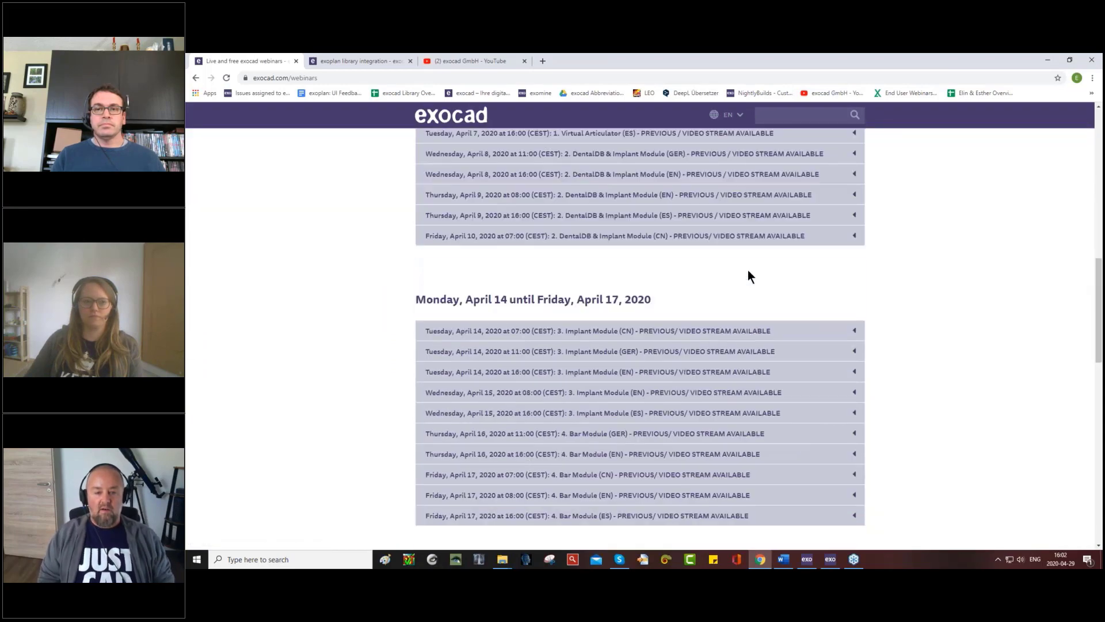
scroll(747, 270, "down", 5)
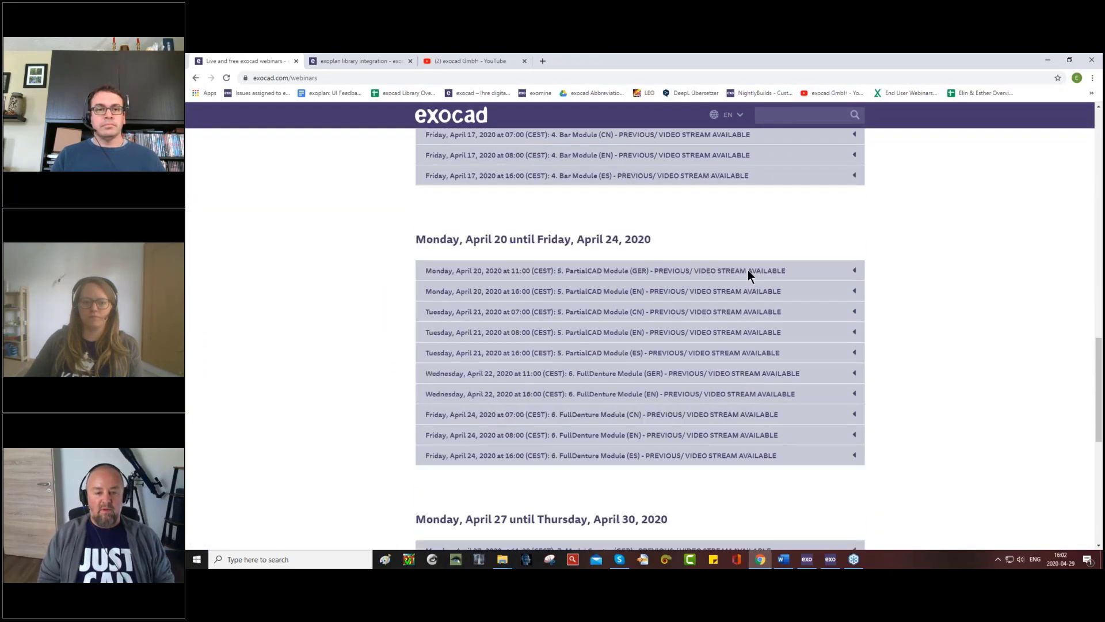
scroll(748, 271, "down", 2)
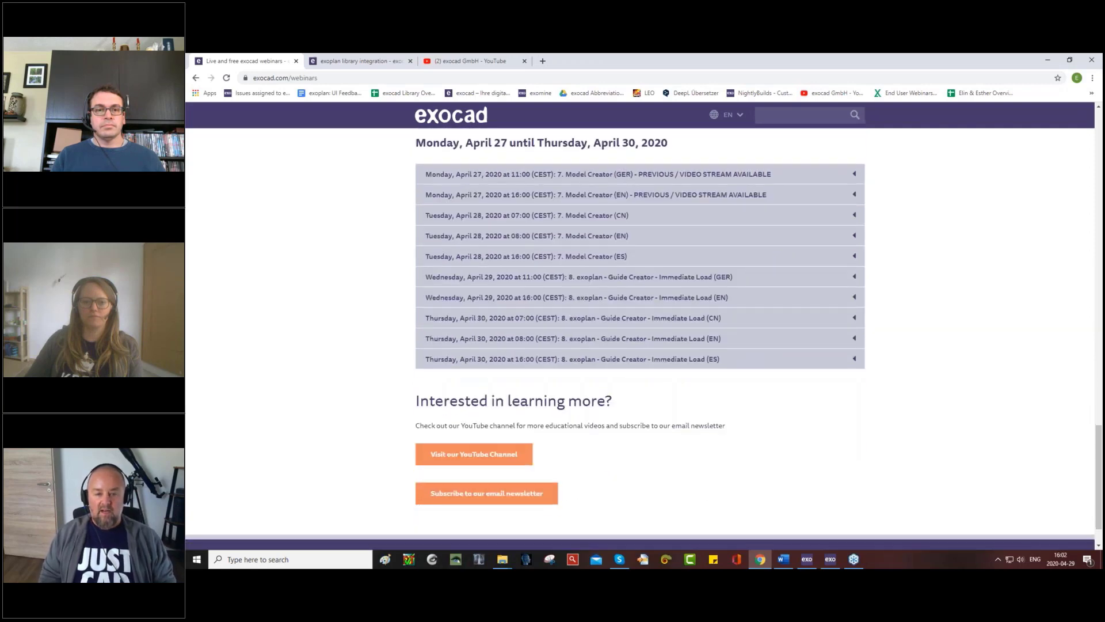
scroll(613, 285, "up", 2)
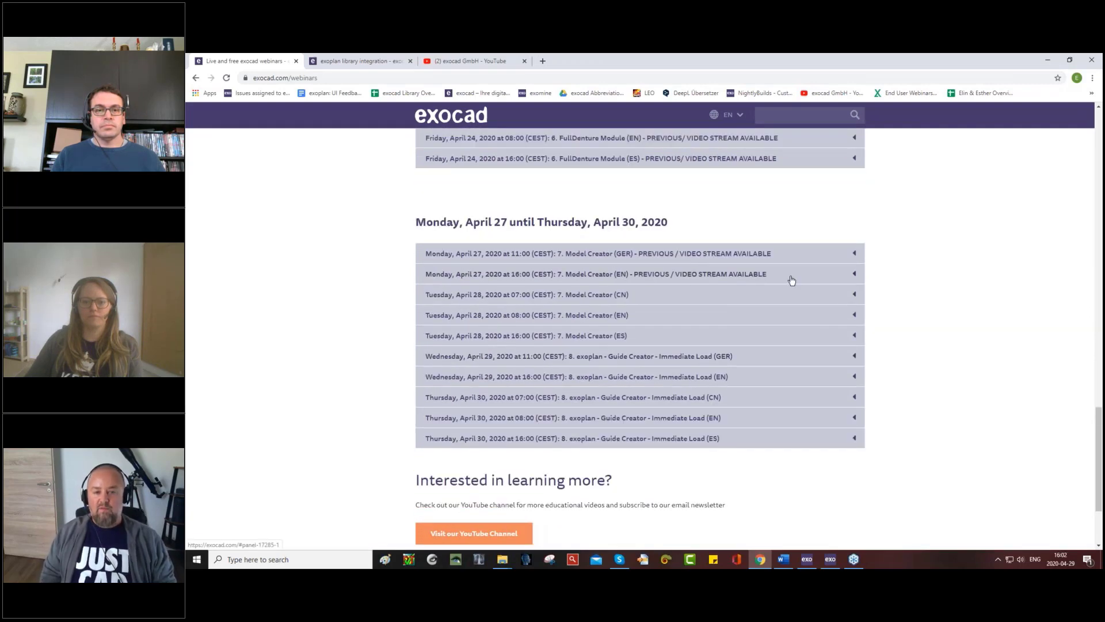
left_click(855, 277)
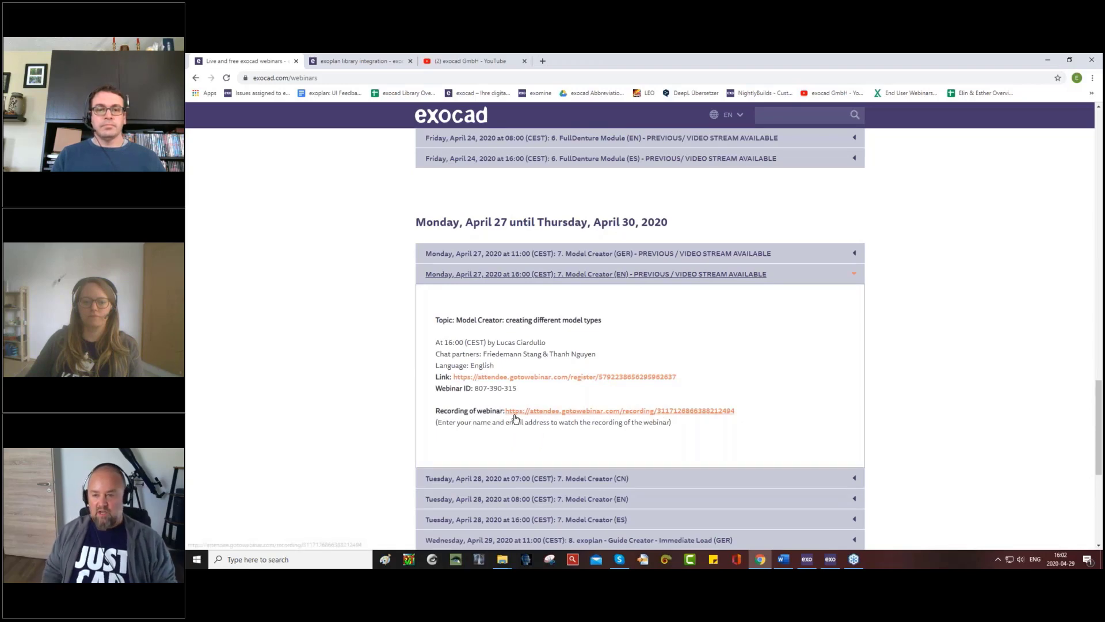
- Expand the Wednesday, April 29, 2020 at 16:00 exoplan - Guide Creator - Immediate Load (EN) entry, and switch to GoToWebinar
scroll(705, 398, "down", 2)
scroll(706, 400, "down", 2)
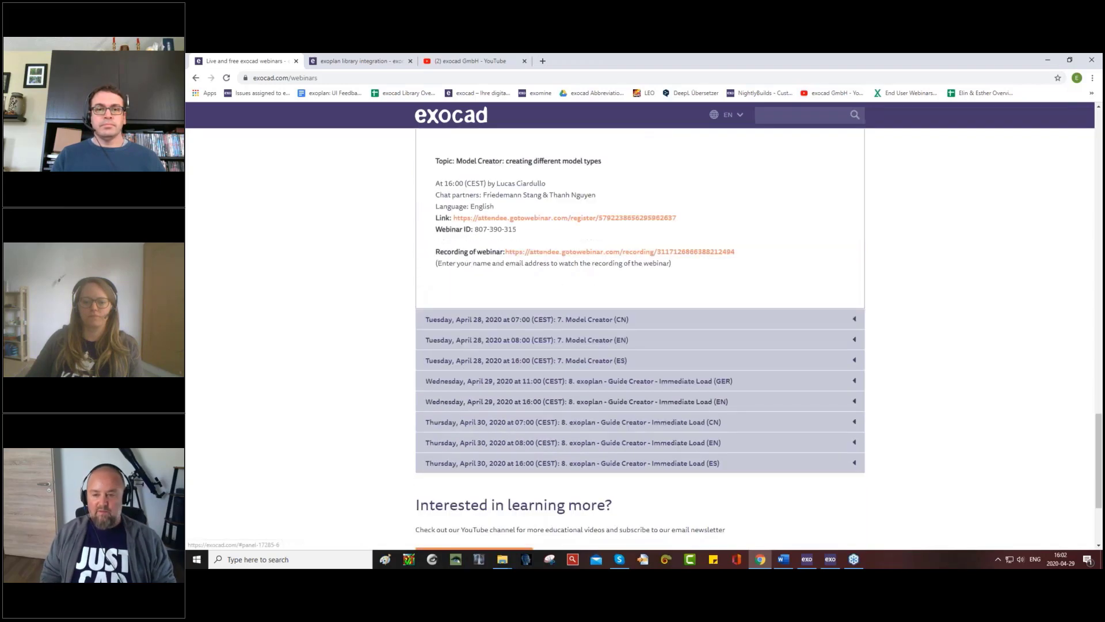
left_click(856, 403)
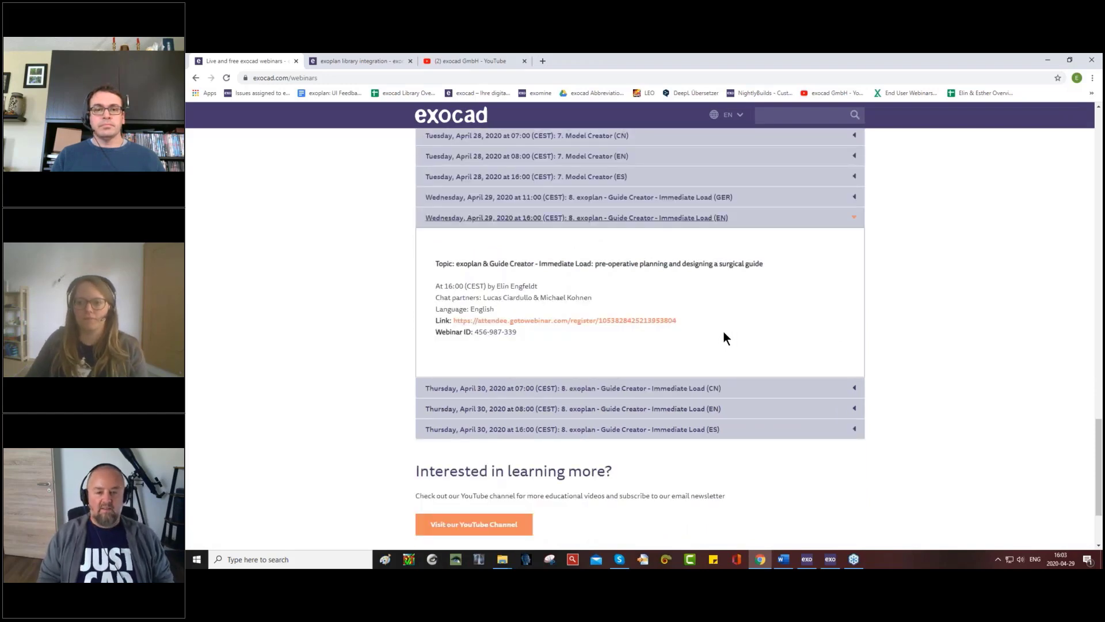
left_click(852, 563)
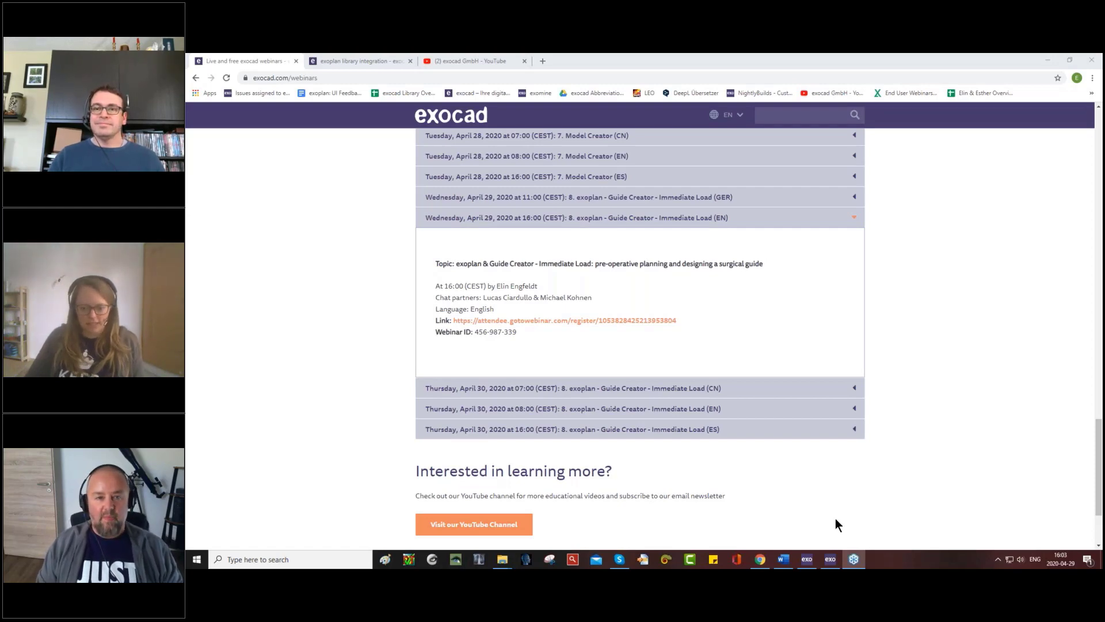
- Switch to the exocad project window and assign the second saved patient in the name list to the project
left_click(807, 560)
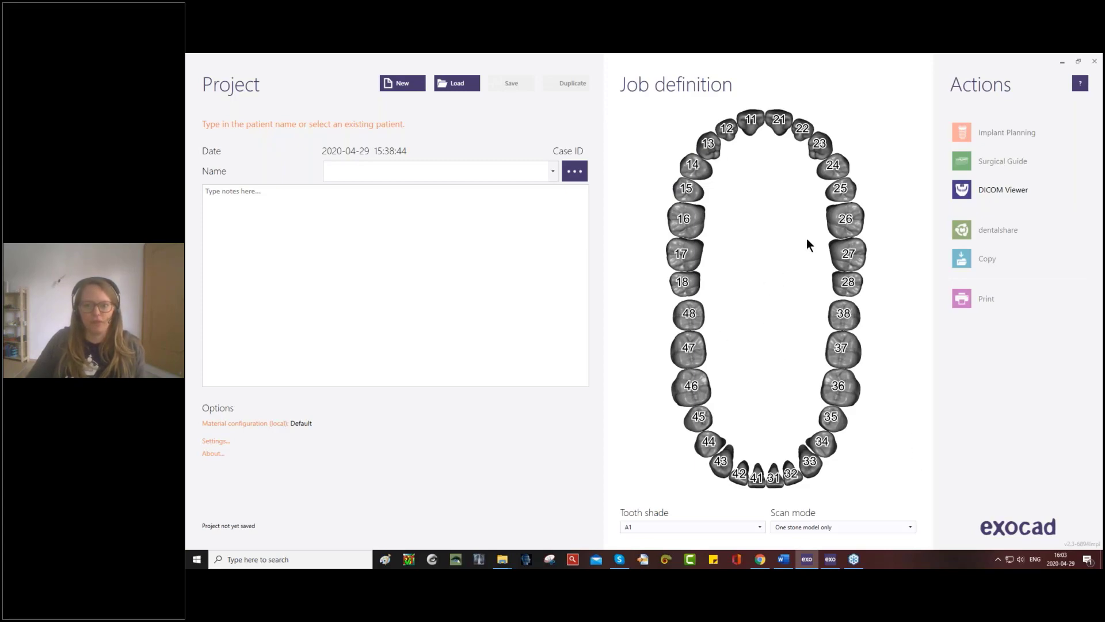
left_click(439, 170)
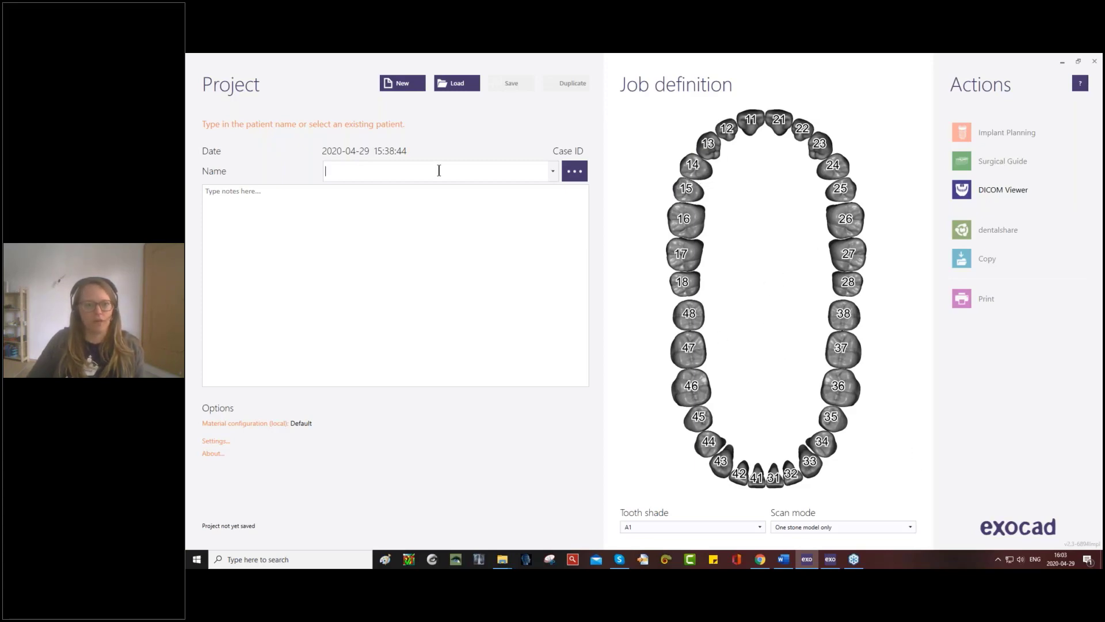
type("gfddg")
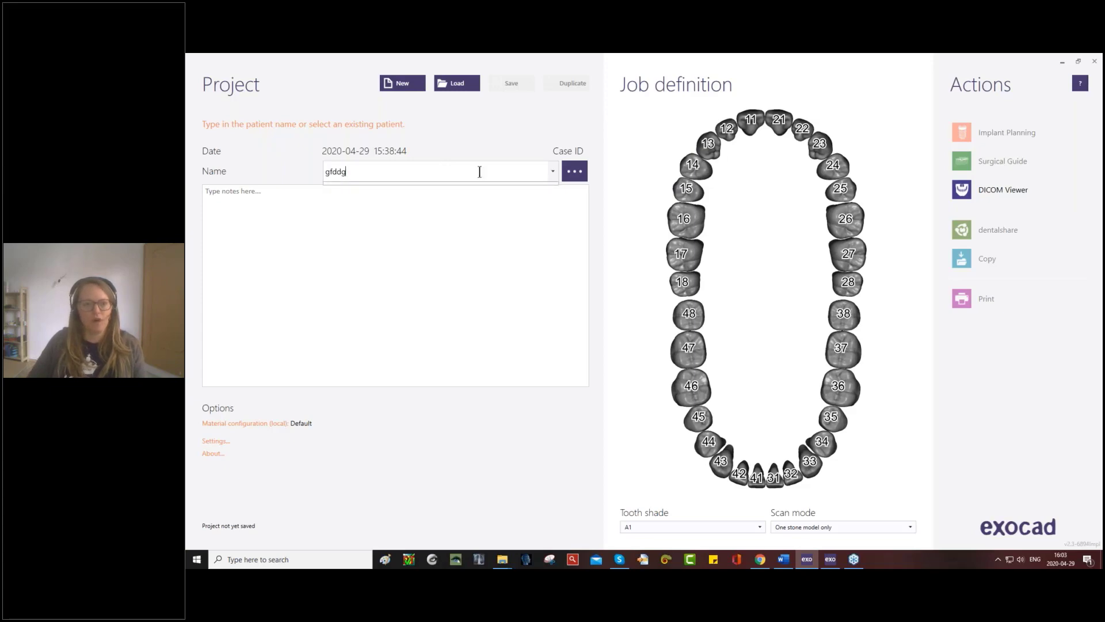
left_click(551, 170)
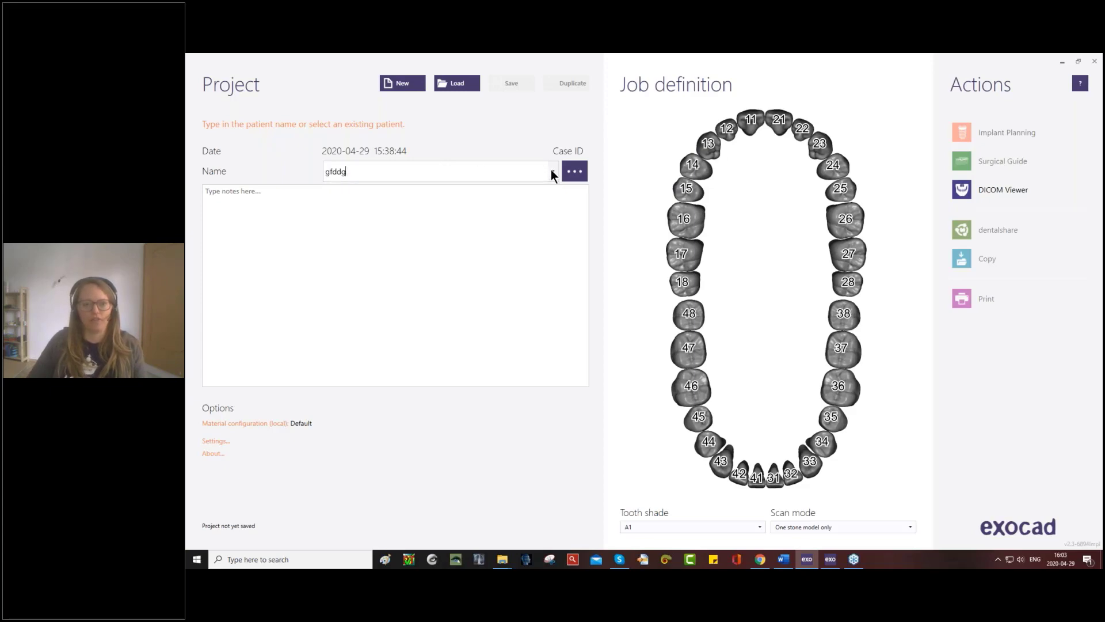
left_click(552, 171)
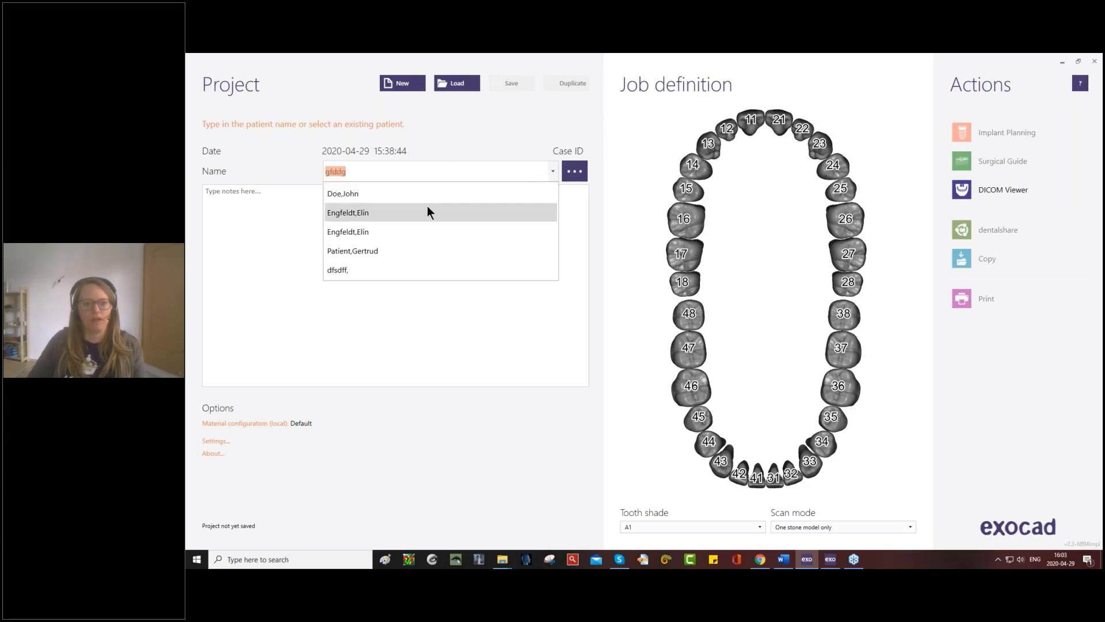
left_click(429, 212)
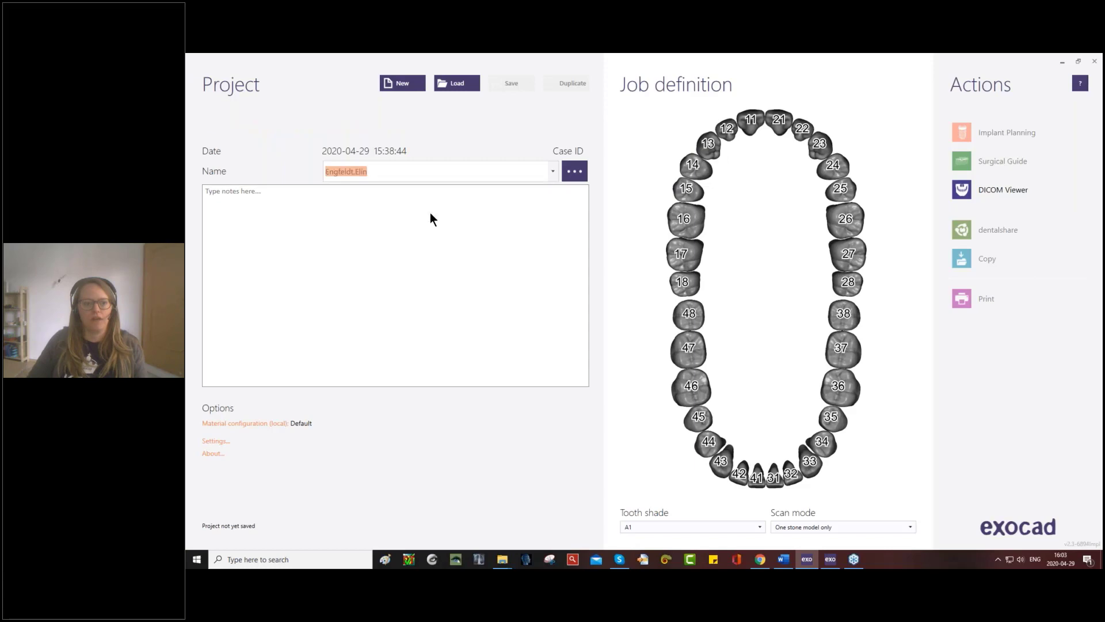
- Review the selected patient's first name, last name and birth date in the patient details, and return to the project
left_click(578, 172)
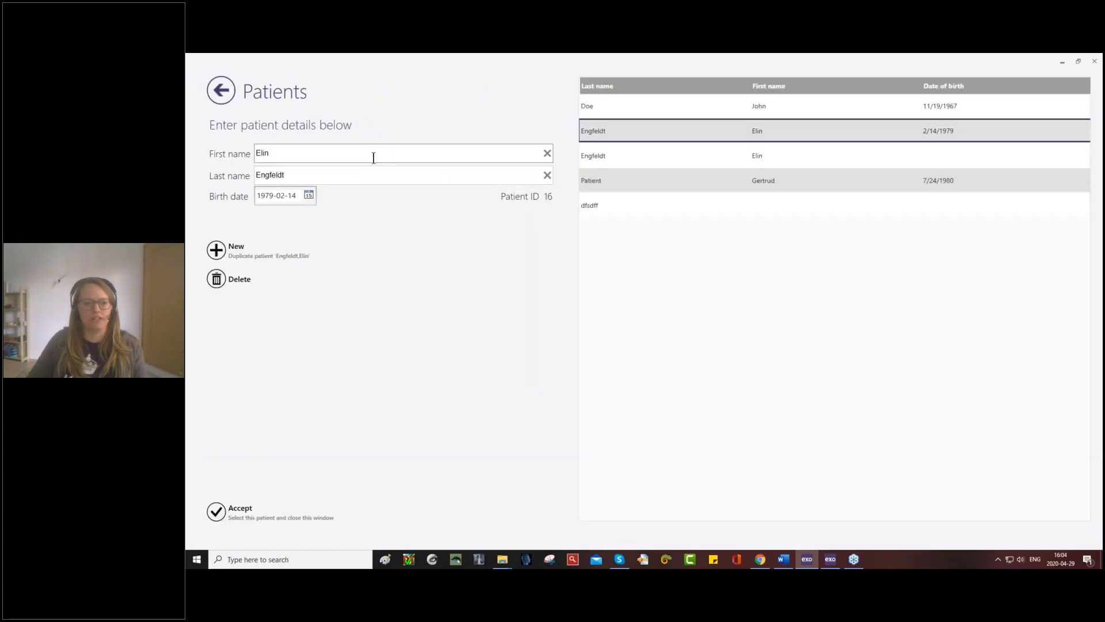
left_click(306, 159)
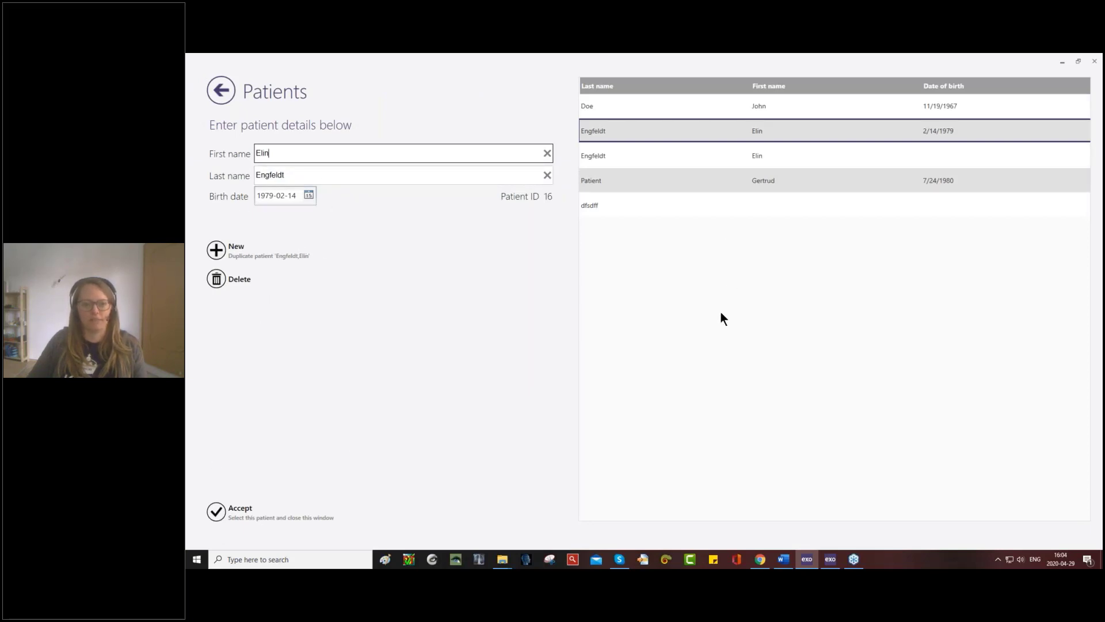
left_click(223, 89)
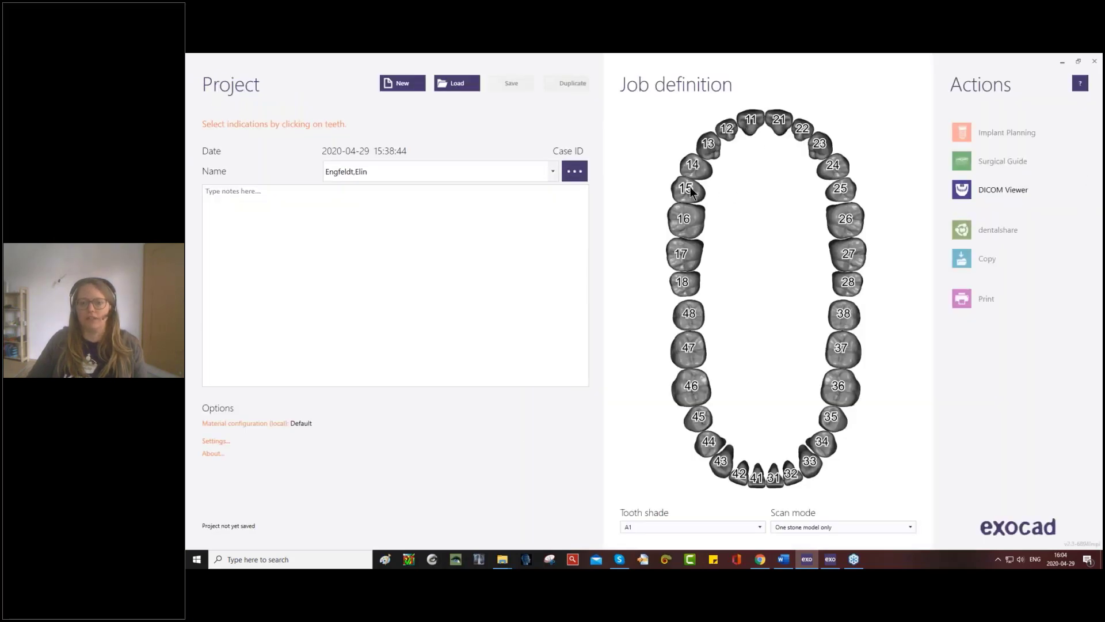
- Assign the Implant planning indication to tooth 14 with Composite as the material
left_click(698, 170)
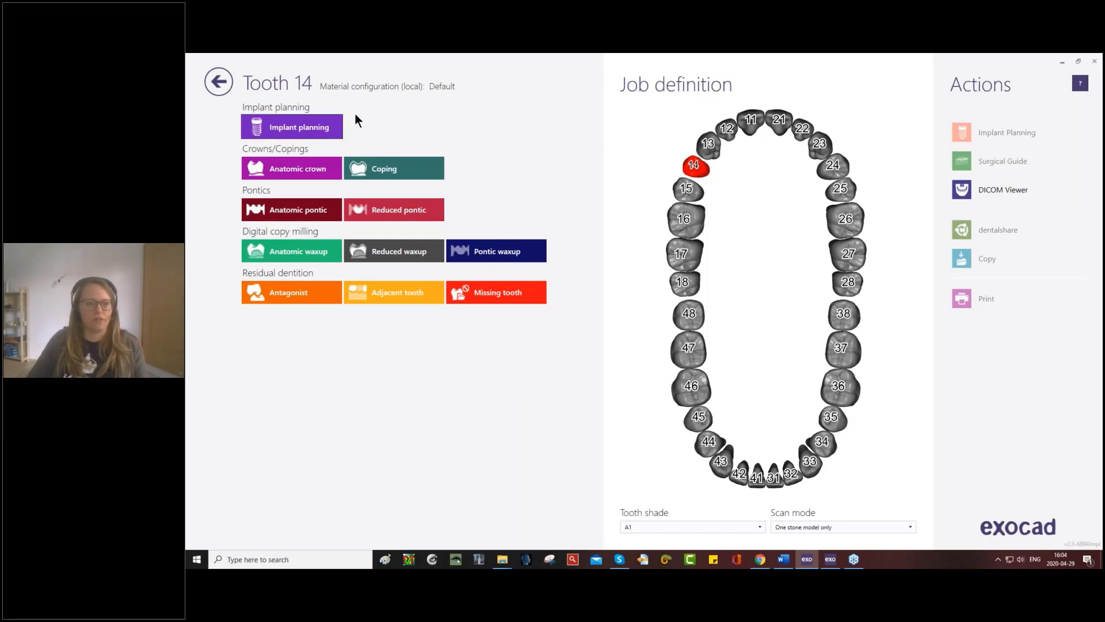
mouse_move(346, 92)
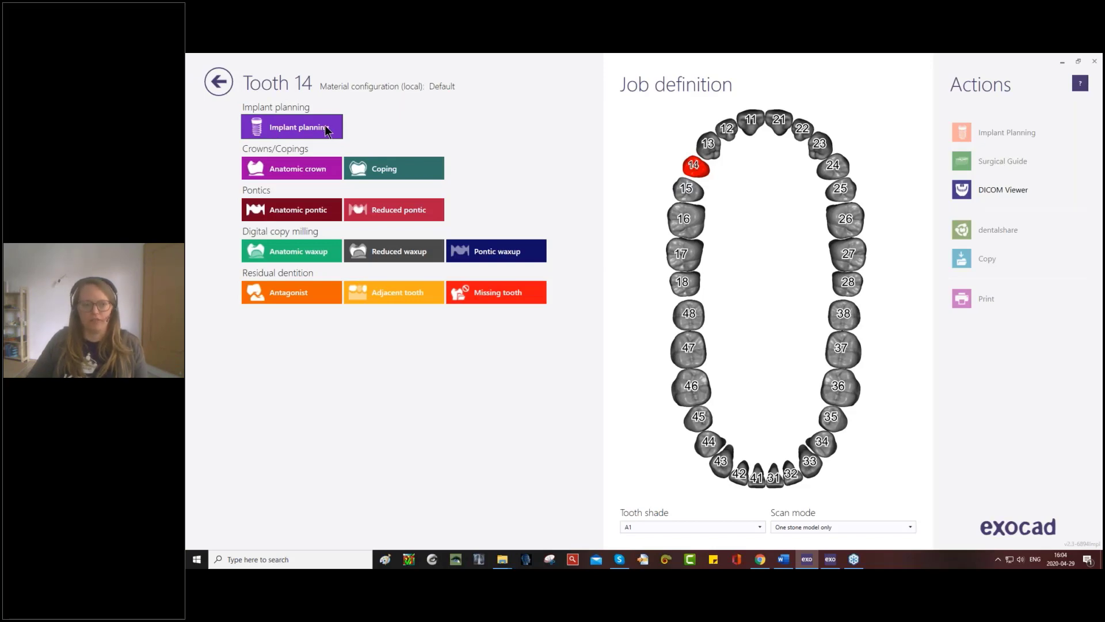
left_click(305, 171)
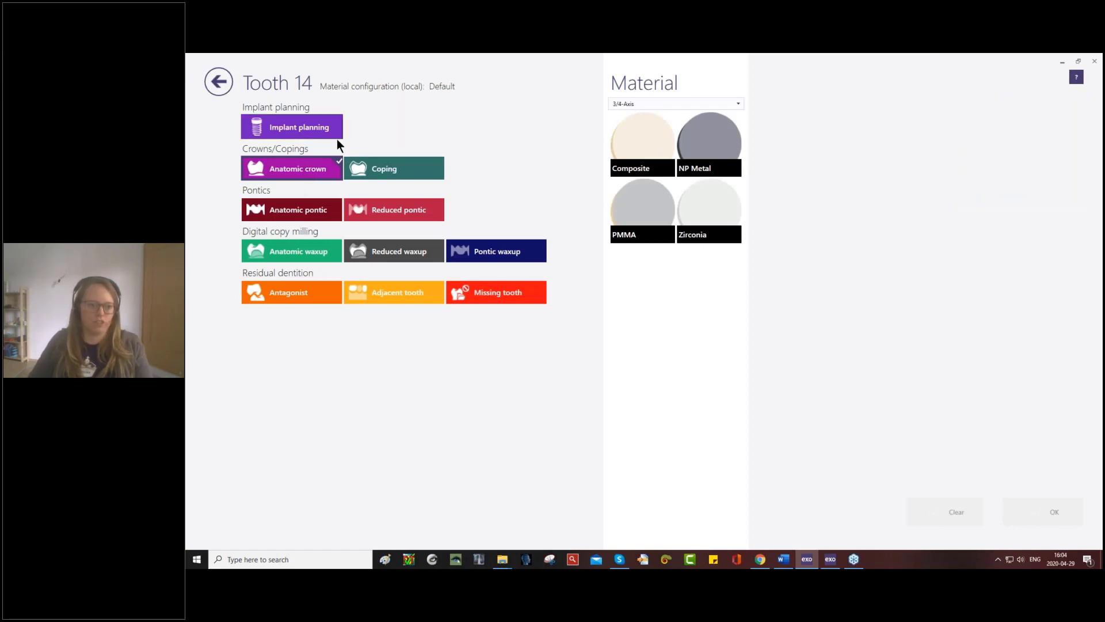
left_click(321, 131)
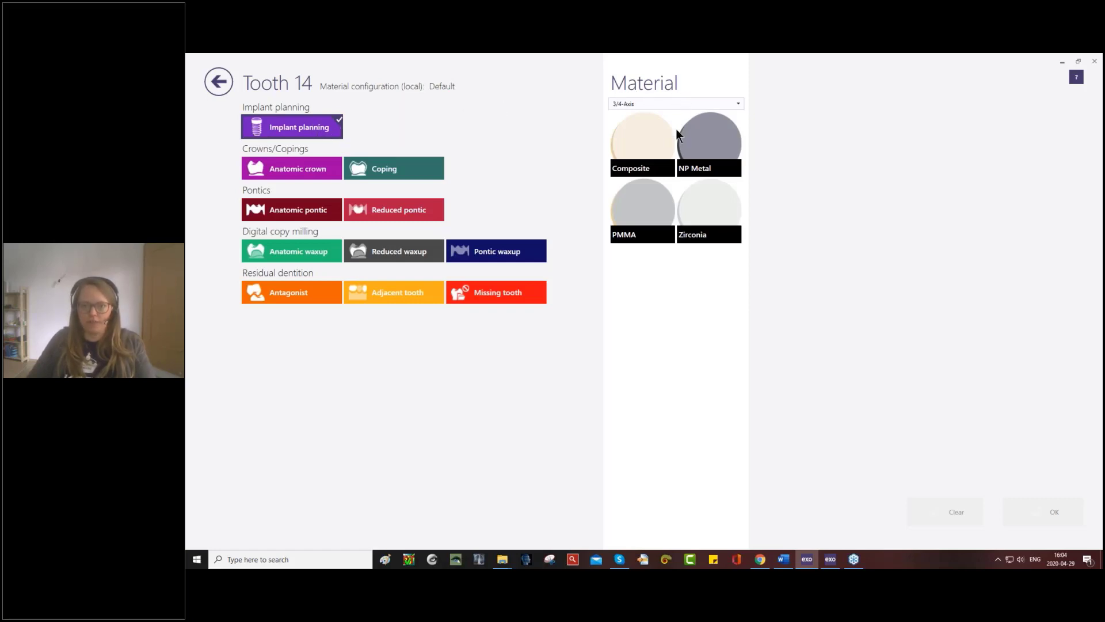
left_click(646, 156)
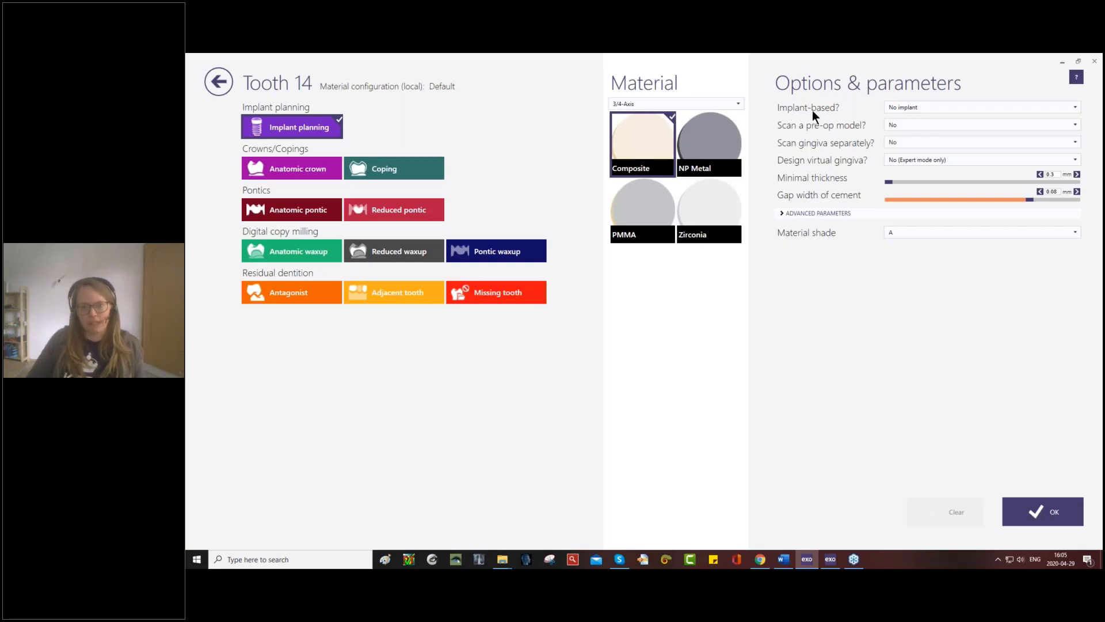
- Set tooth 14's implant basis to Abutment or screw-retained (decide later), set pre-op model scanning to Yes, and accept the parameters
left_click(952, 108)
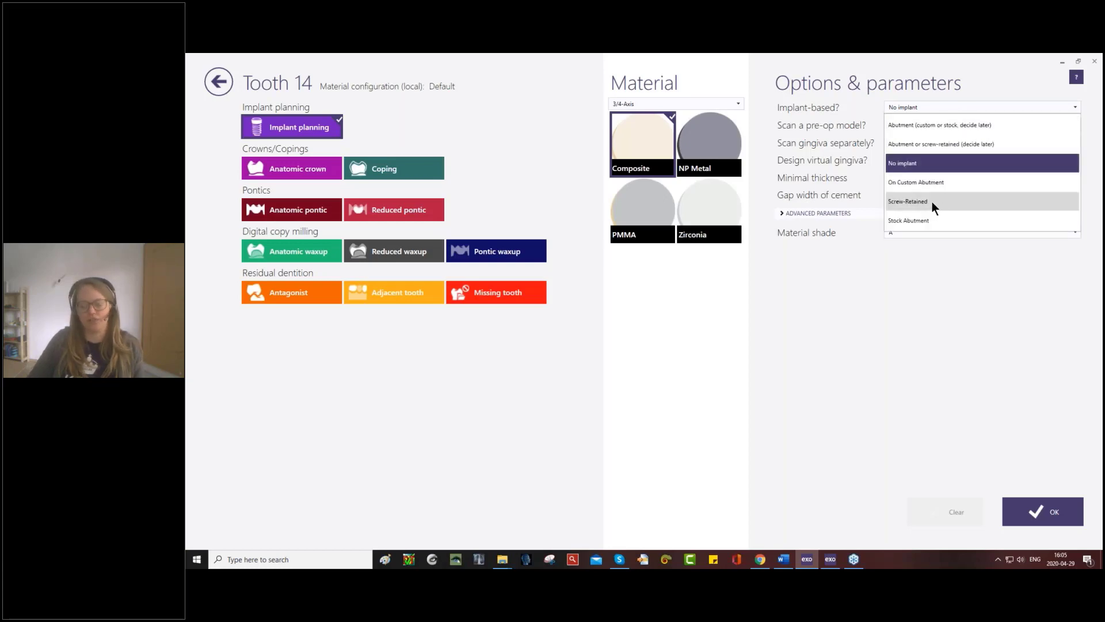
left_click(923, 145)
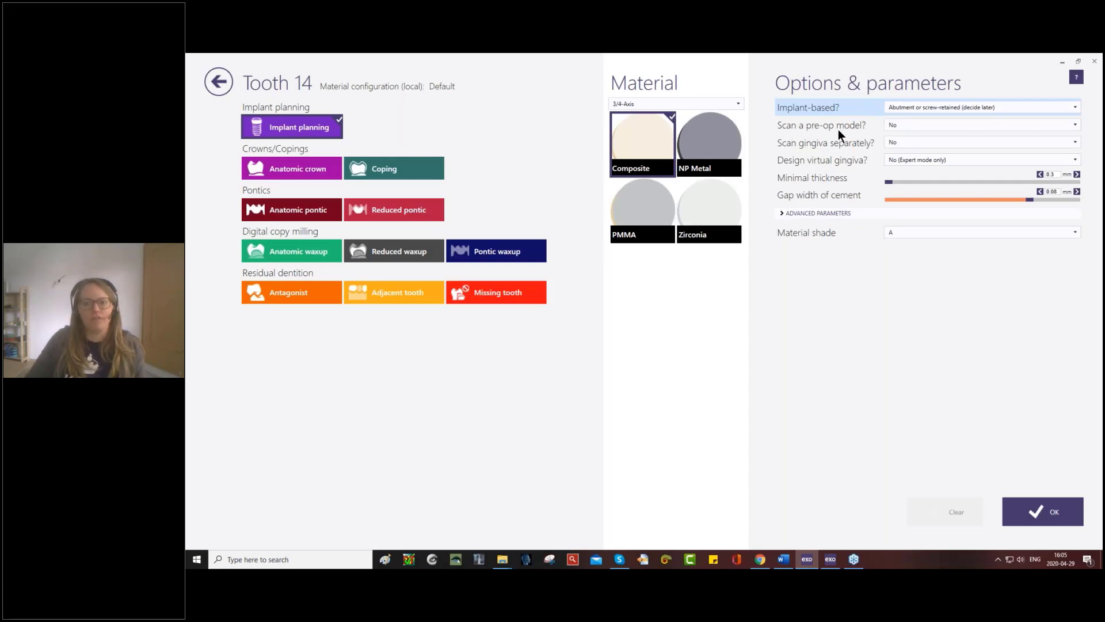
left_click(893, 125)
left_click(902, 161)
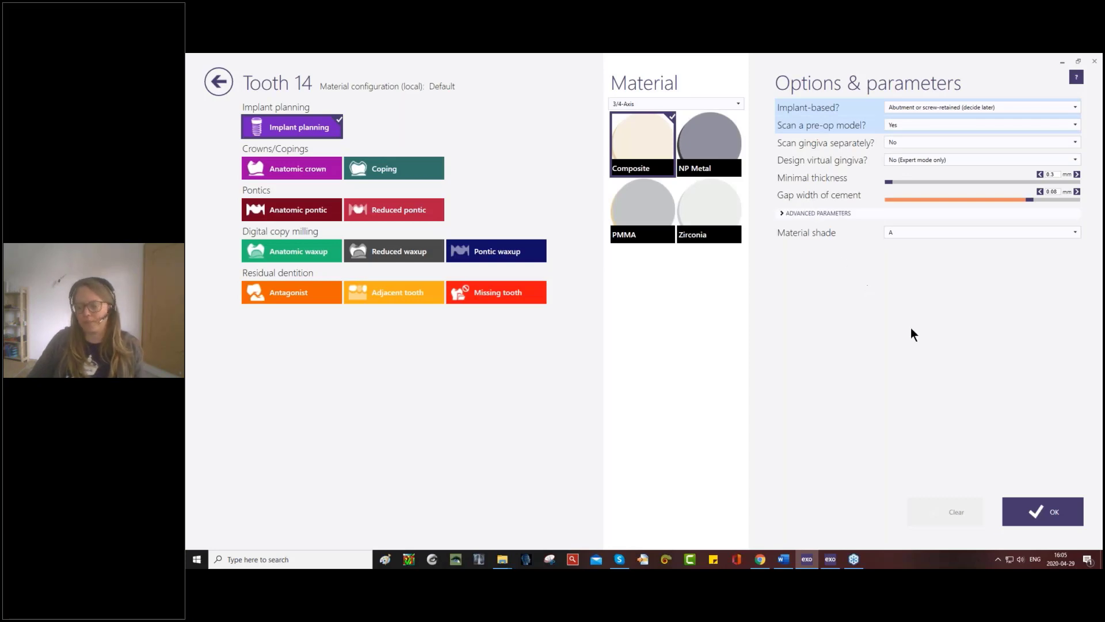
left_click(1053, 513)
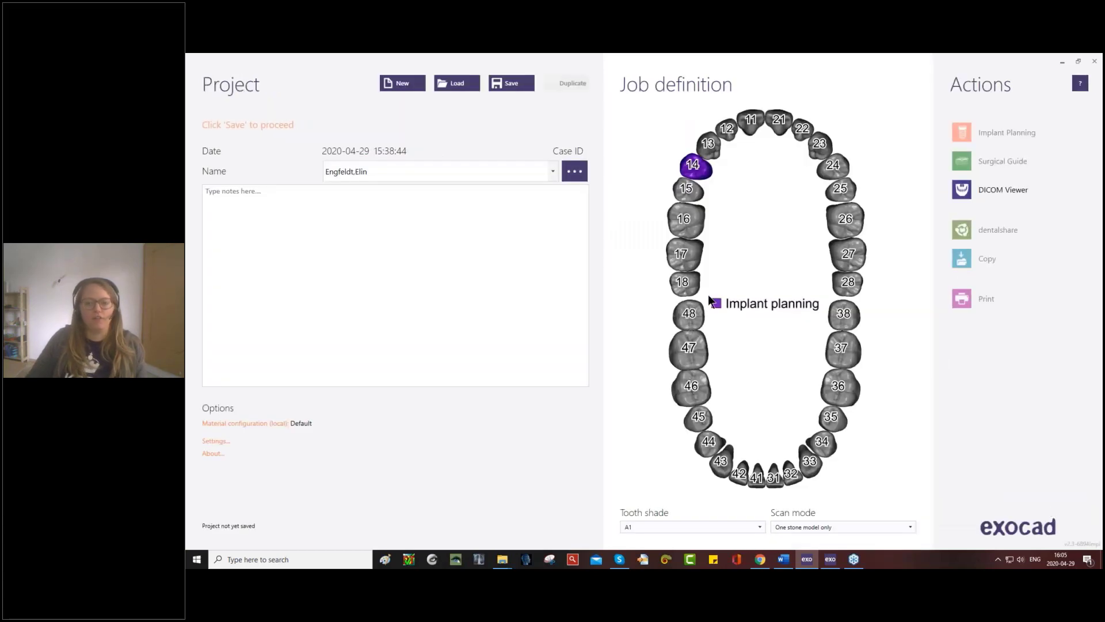
- Define tooth 13 as an adjacent tooth with the Healthy material and accept the definition
left_click(708, 144)
left_click(408, 293)
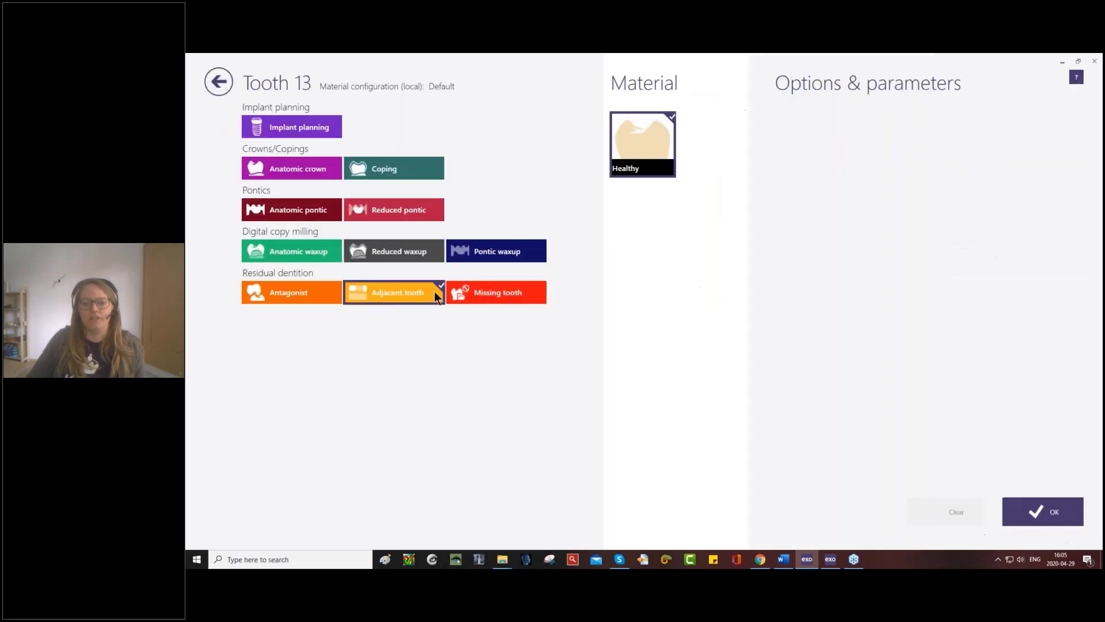
left_click(1042, 510)
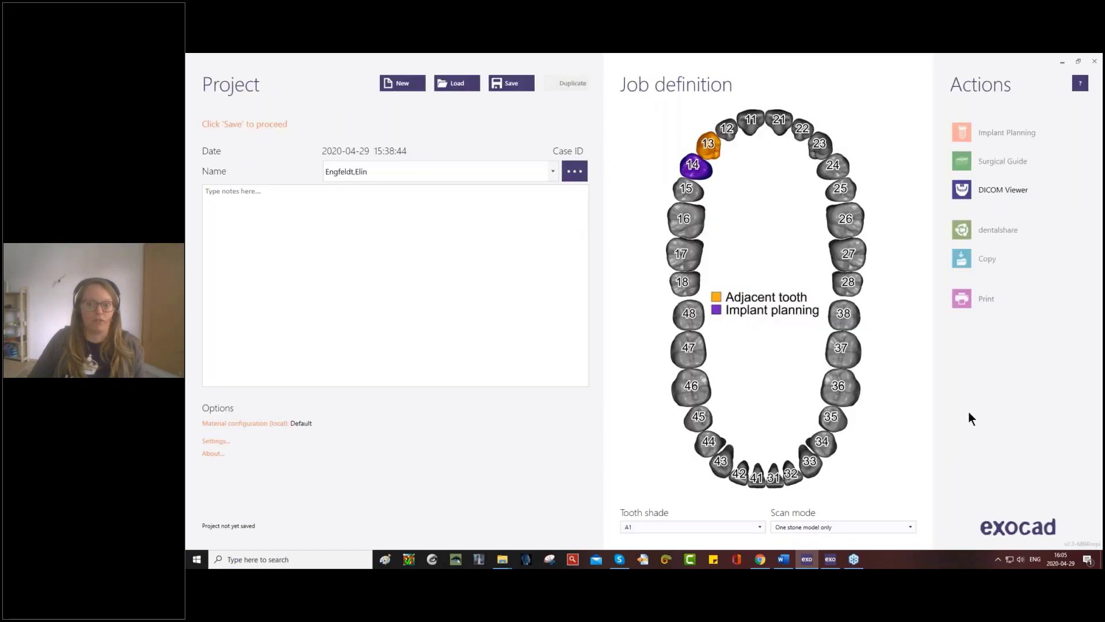
- Define tooth 41 as an antagonist with the Healthy material and accept the definition
left_click(758, 478)
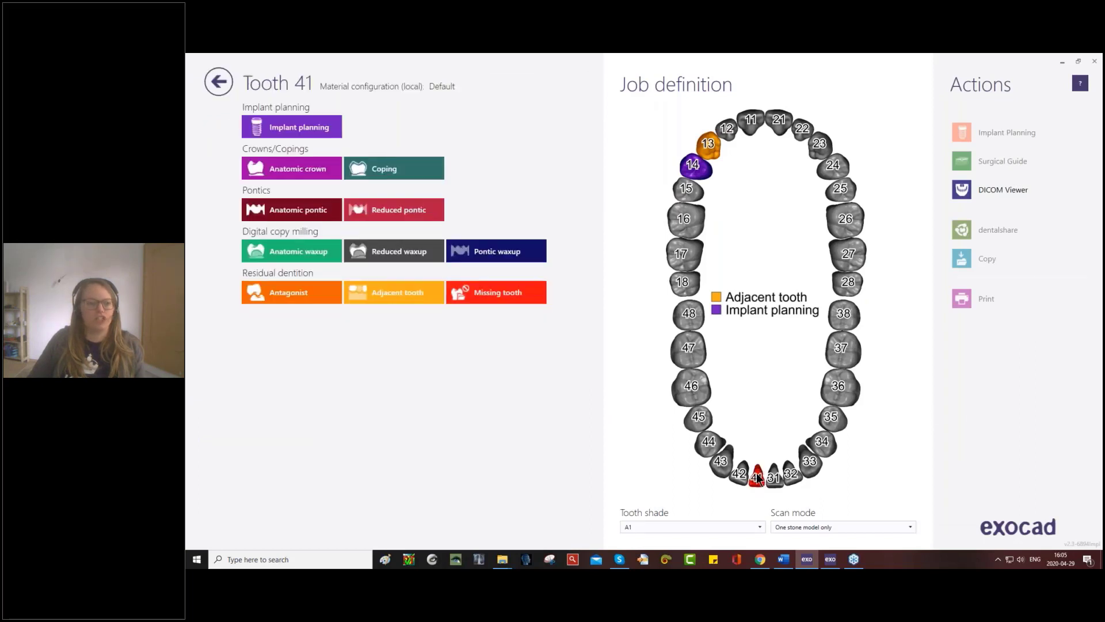
left_click(285, 297)
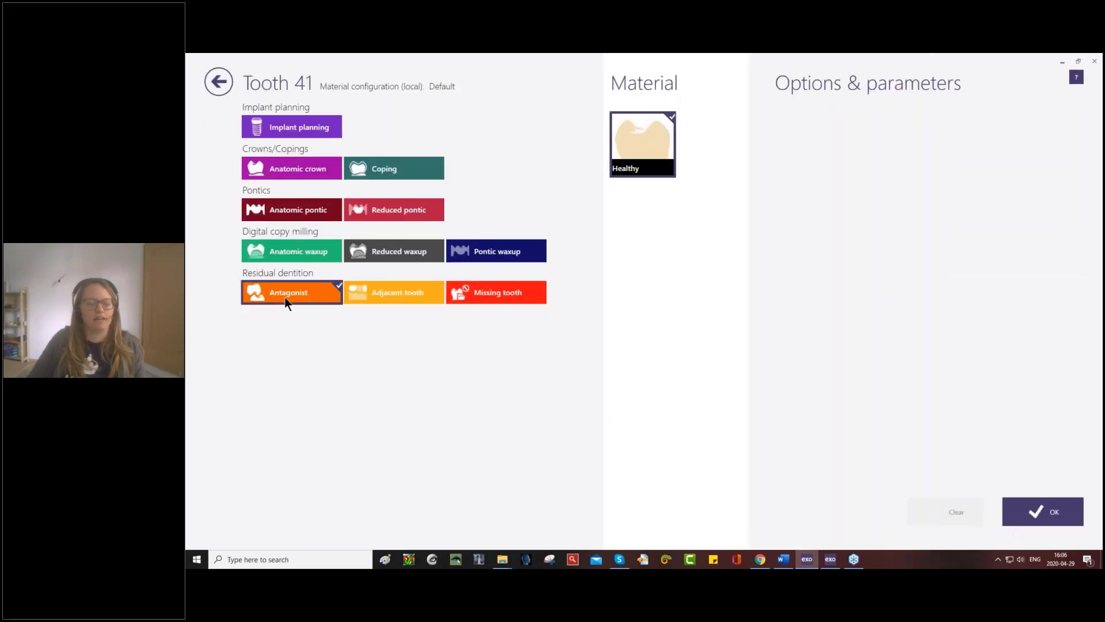
left_click(1065, 518)
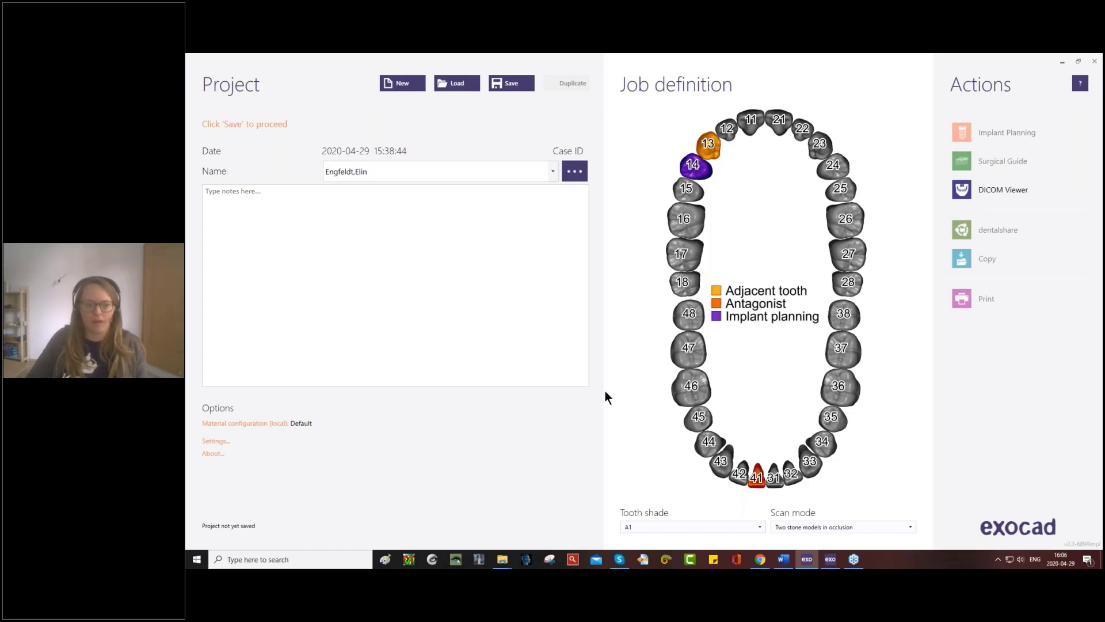
- Enter "dfsd" as the project's note text
left_click(301, 196)
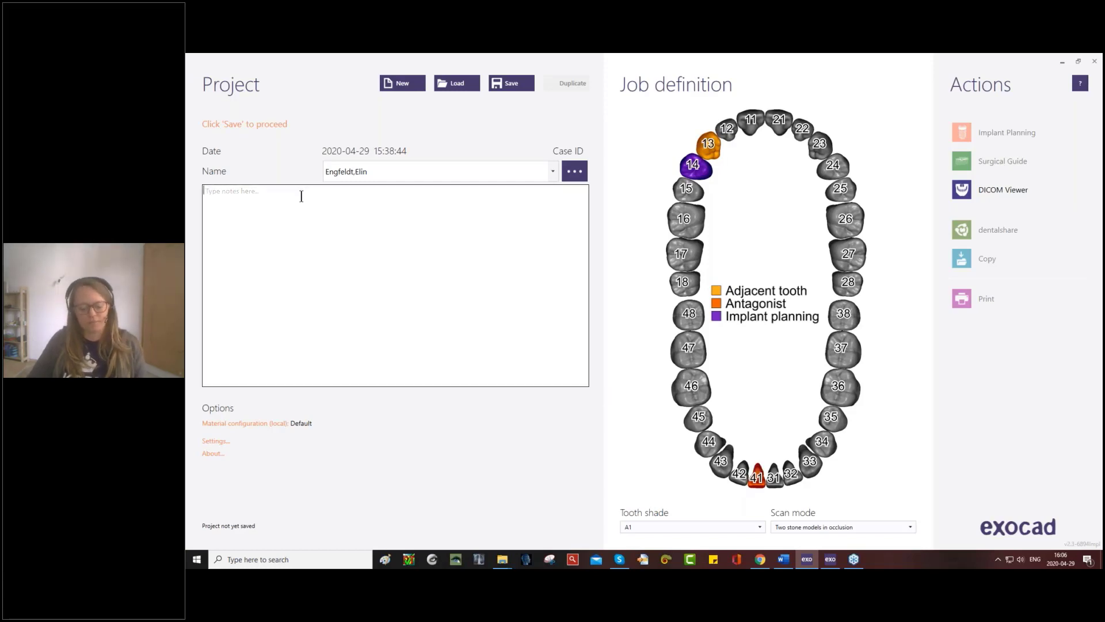
type("dfsd")
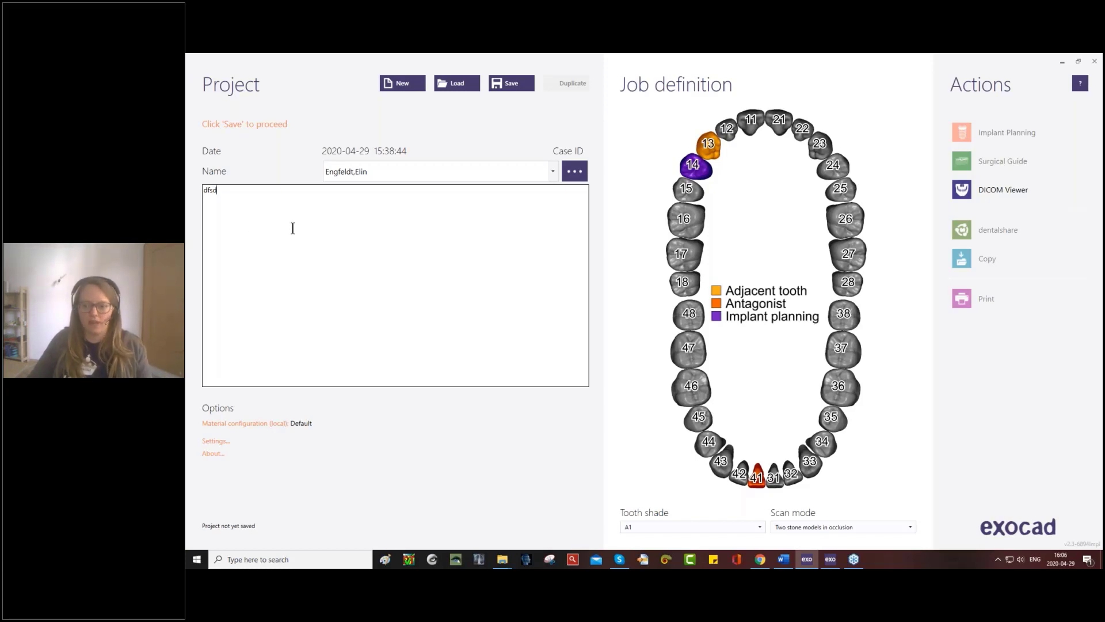
- Save the project and view the files in its project folder as a detailed list
left_click(511, 84)
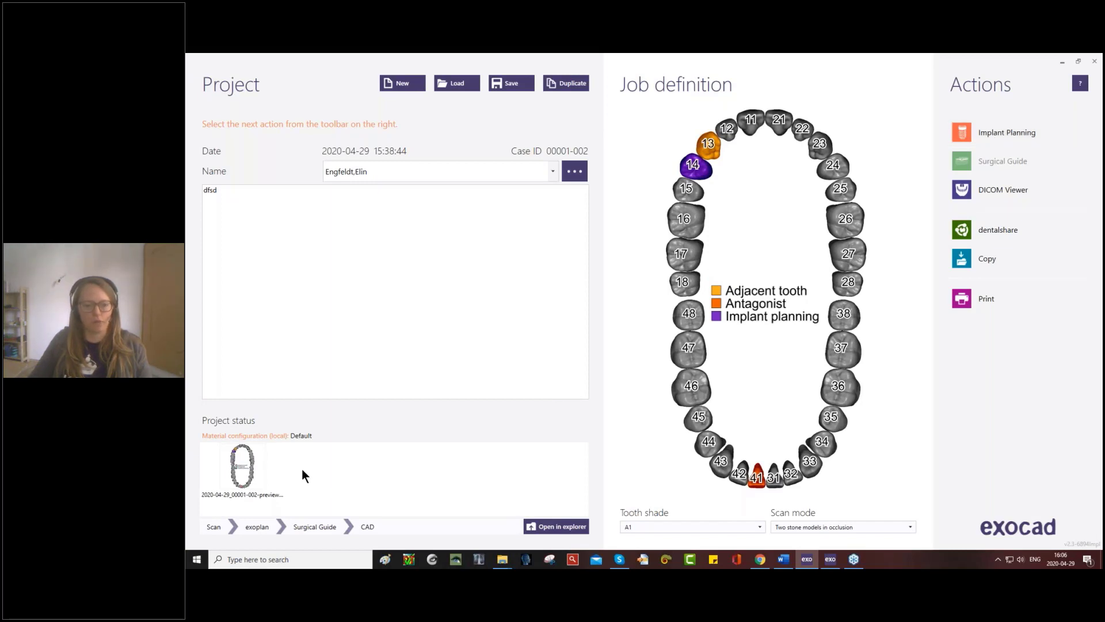
left_click(561, 528)
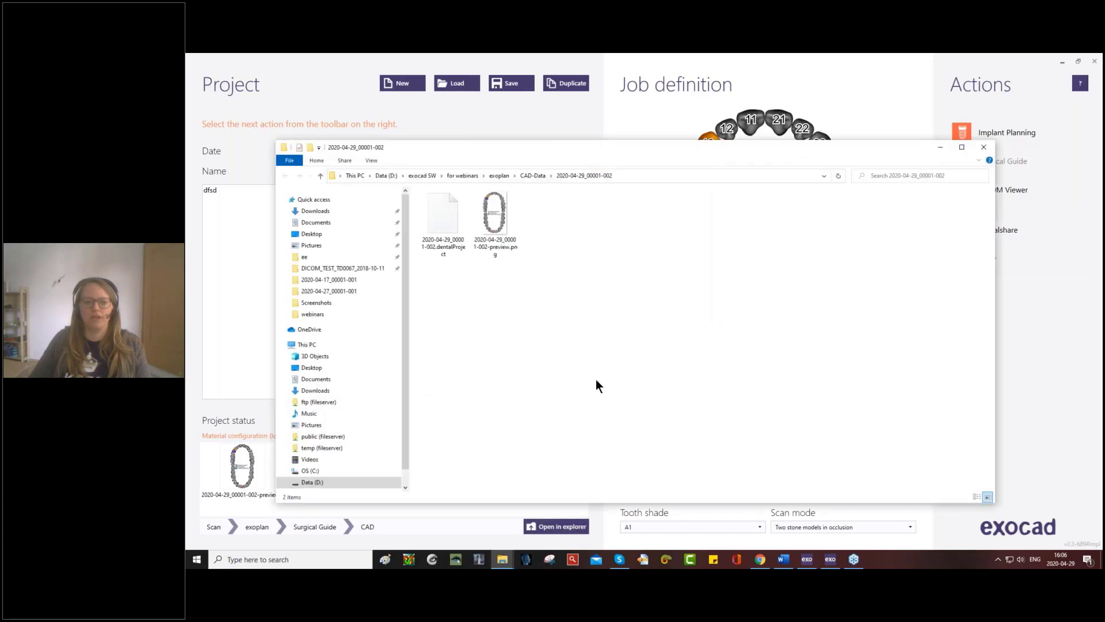
left_click(977, 496)
double_click(488, 194)
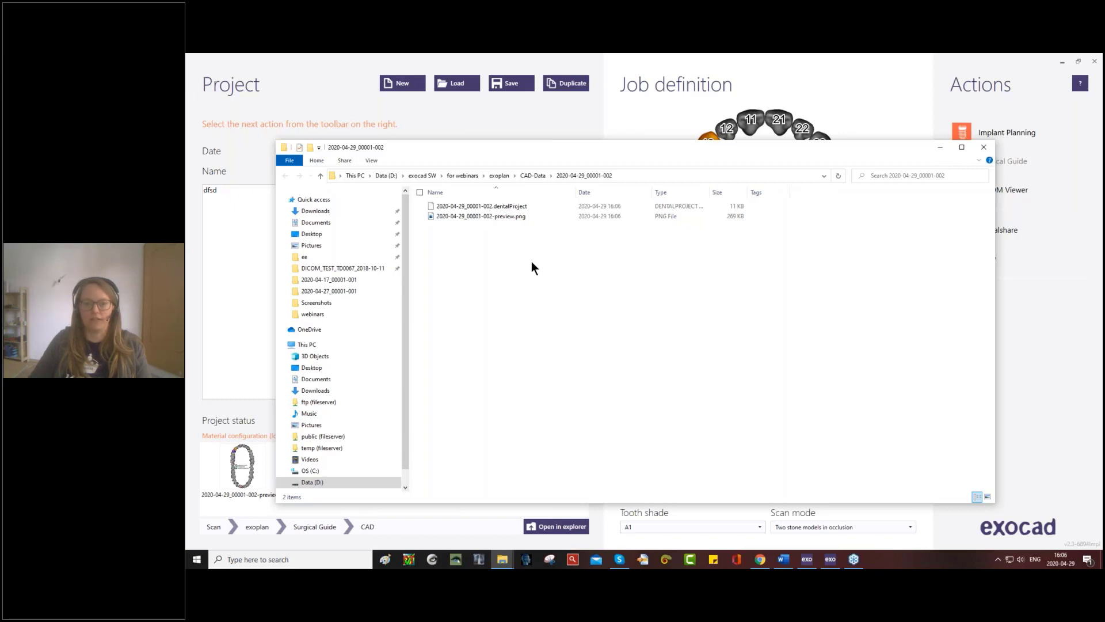
left_click(983, 148)
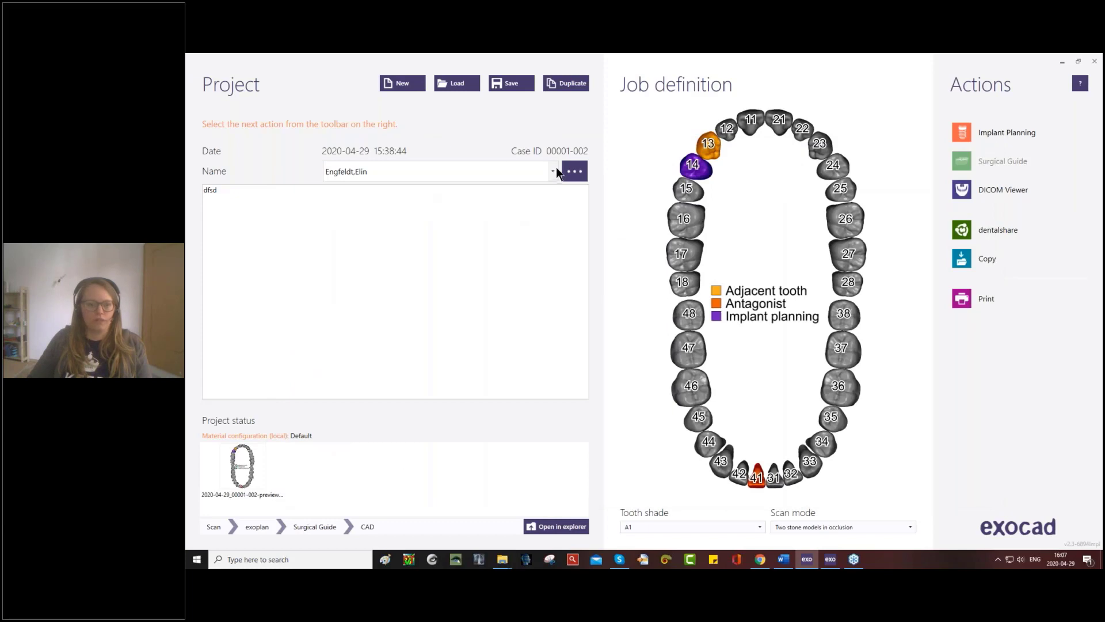
left_click(457, 87)
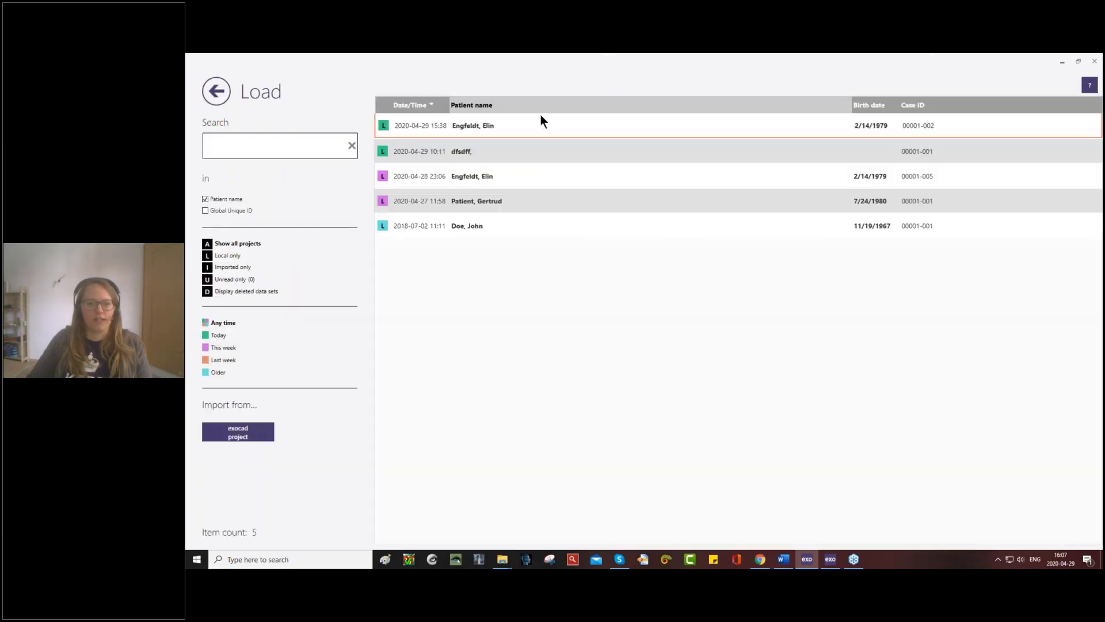
left_click(443, 200)
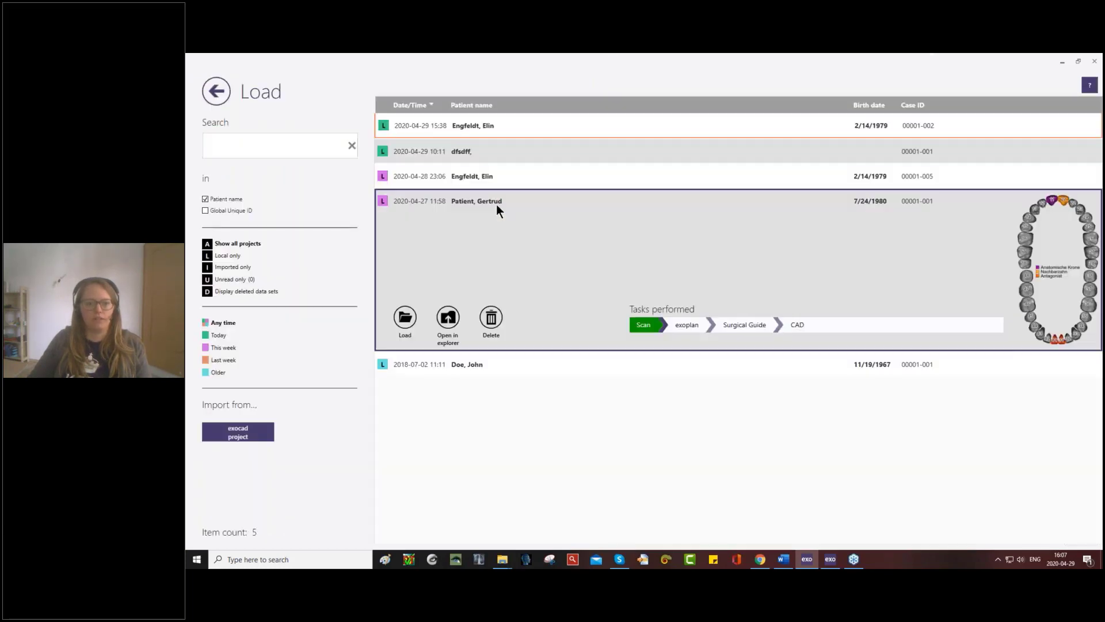
double_click(496, 206)
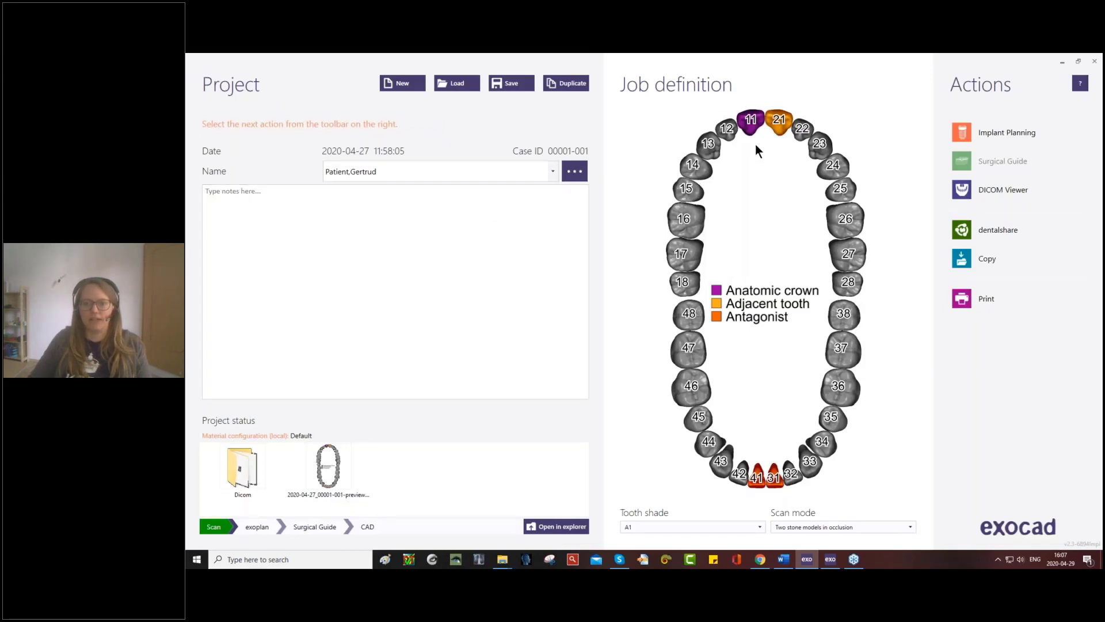
- Review tooth 11's anatomic crown parameters and the adjacent and antagonist assignments in the job definition
mouse_move(752, 128)
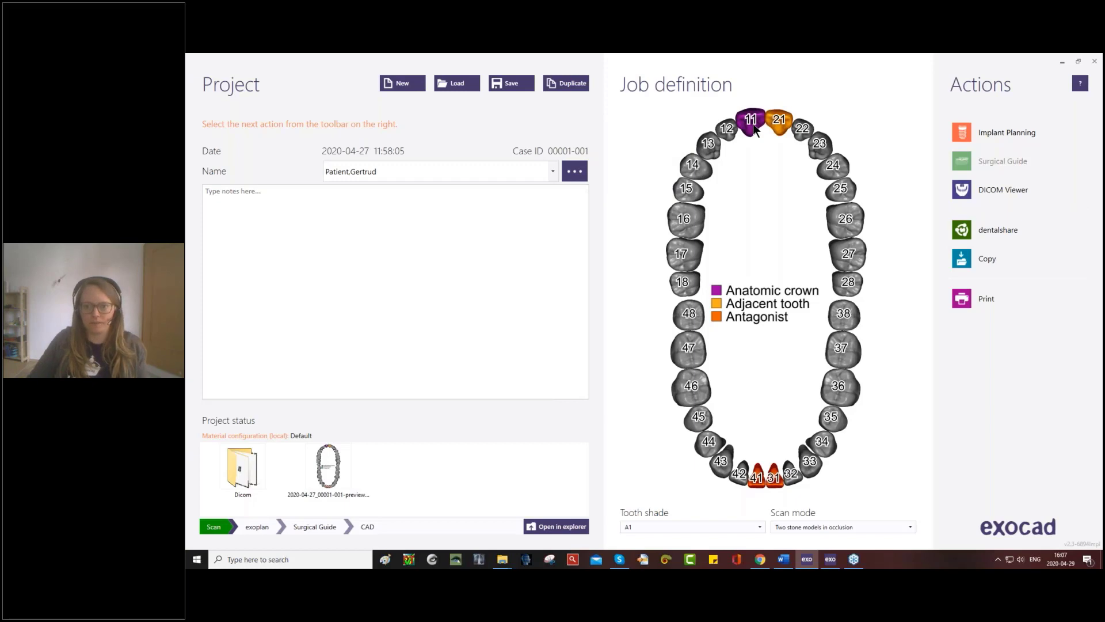
left_click(753, 126)
left_click(753, 123)
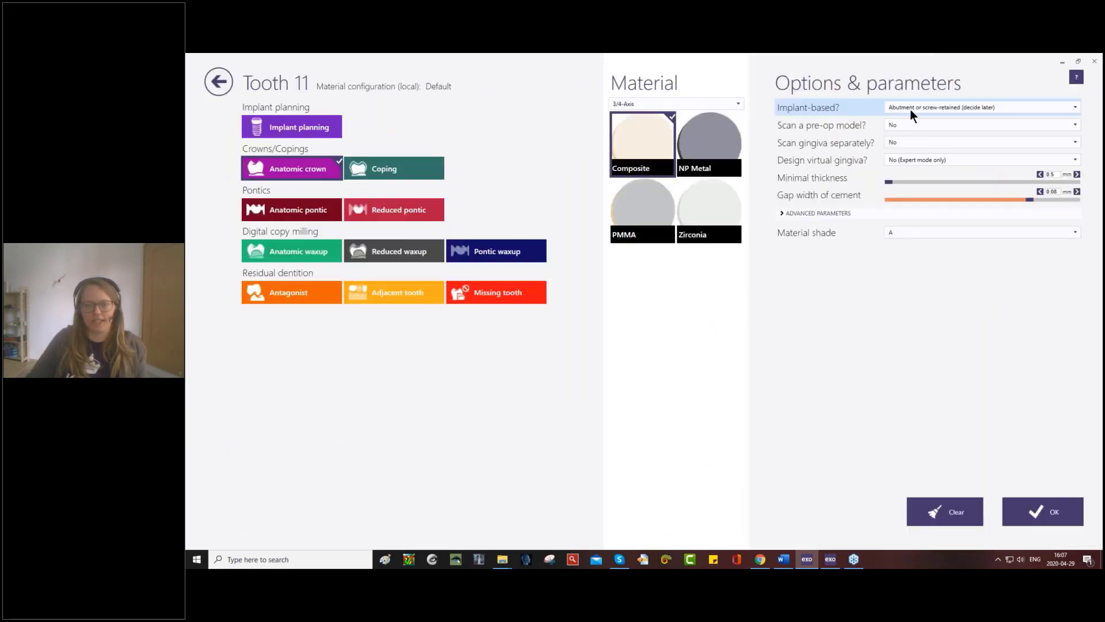
left_click(227, 79)
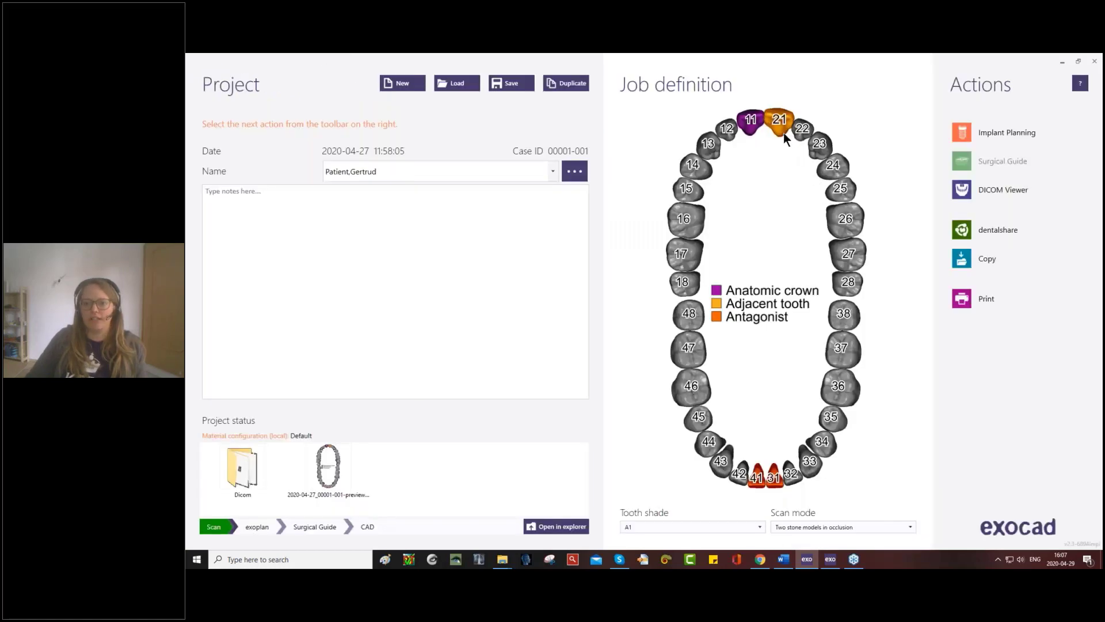
mouse_move(782, 133)
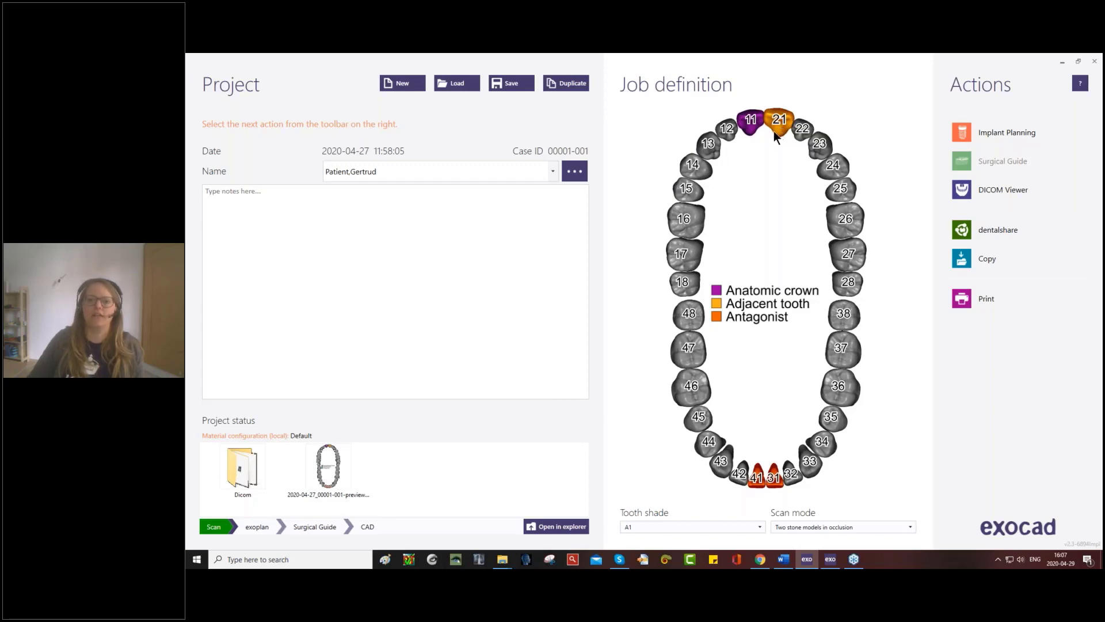
mouse_move(750, 126)
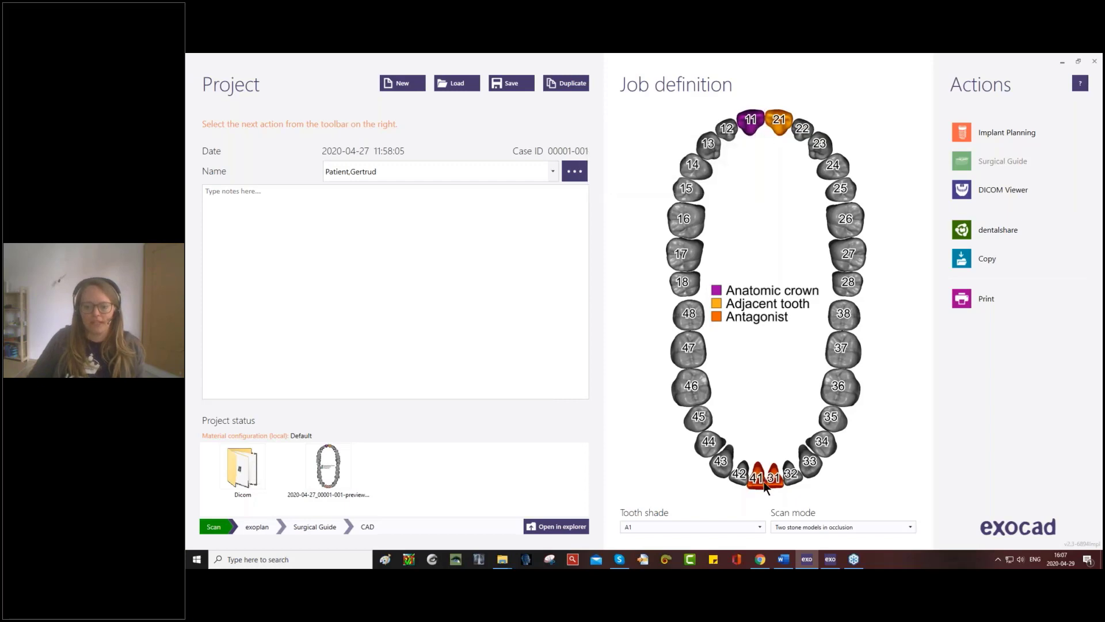
mouse_move(765, 481)
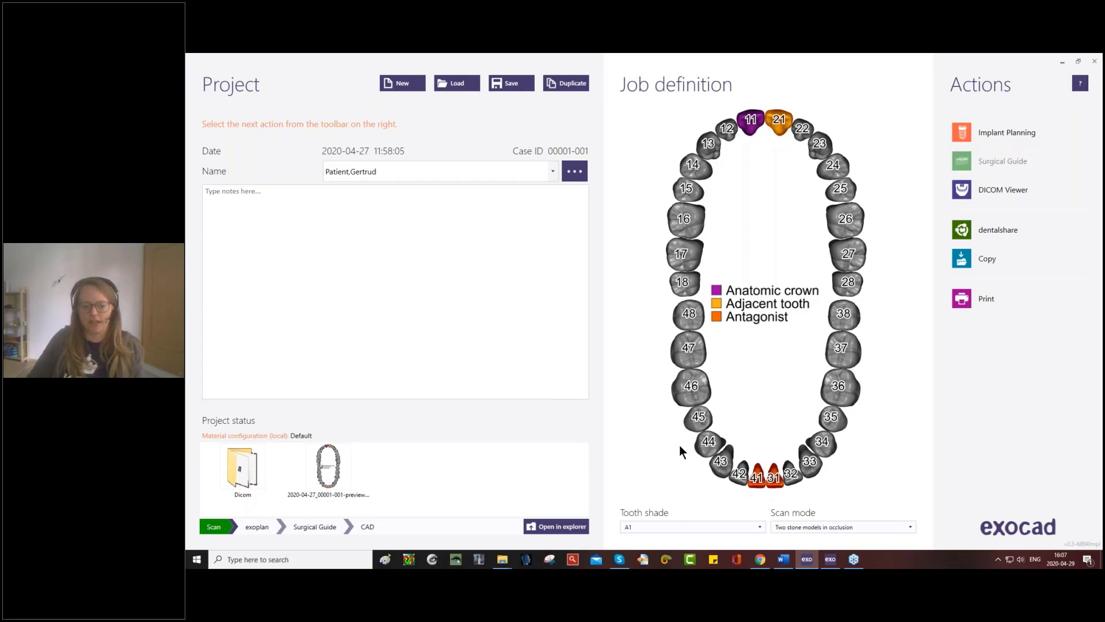
- Check the files in the loaded project's folder and start Implant Planning for the case
left_click(577, 526)
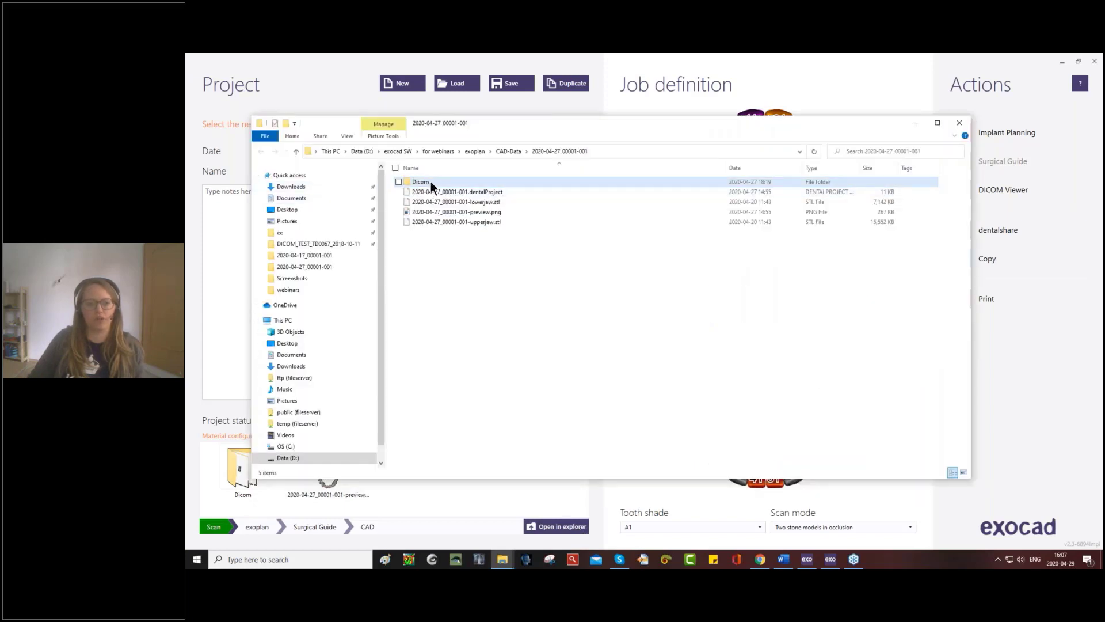
left_click(960, 123)
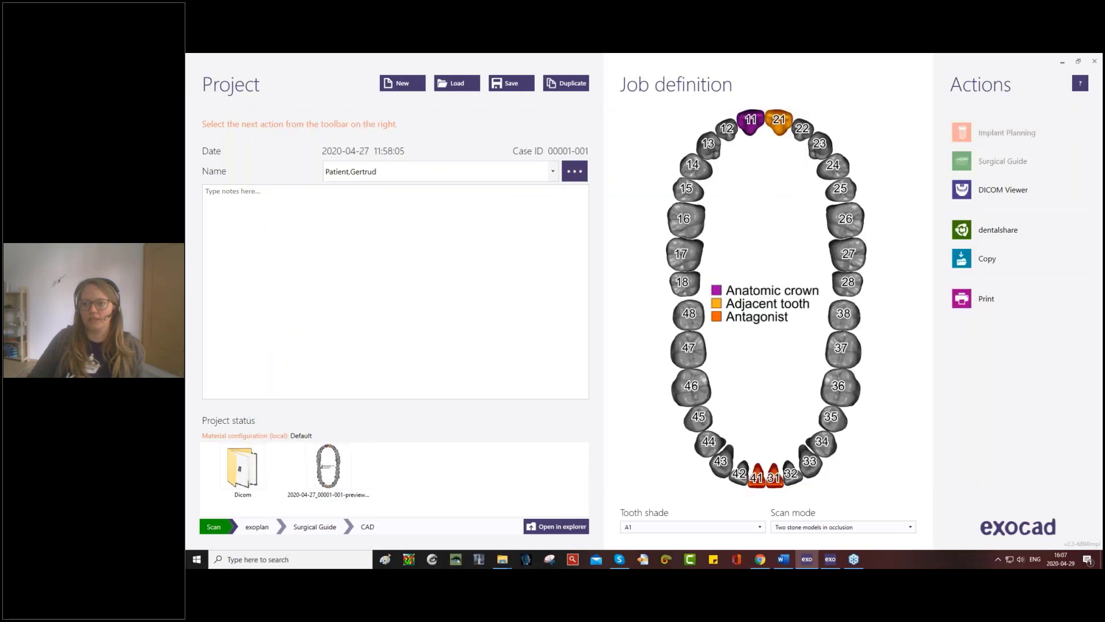
left_click(988, 132)
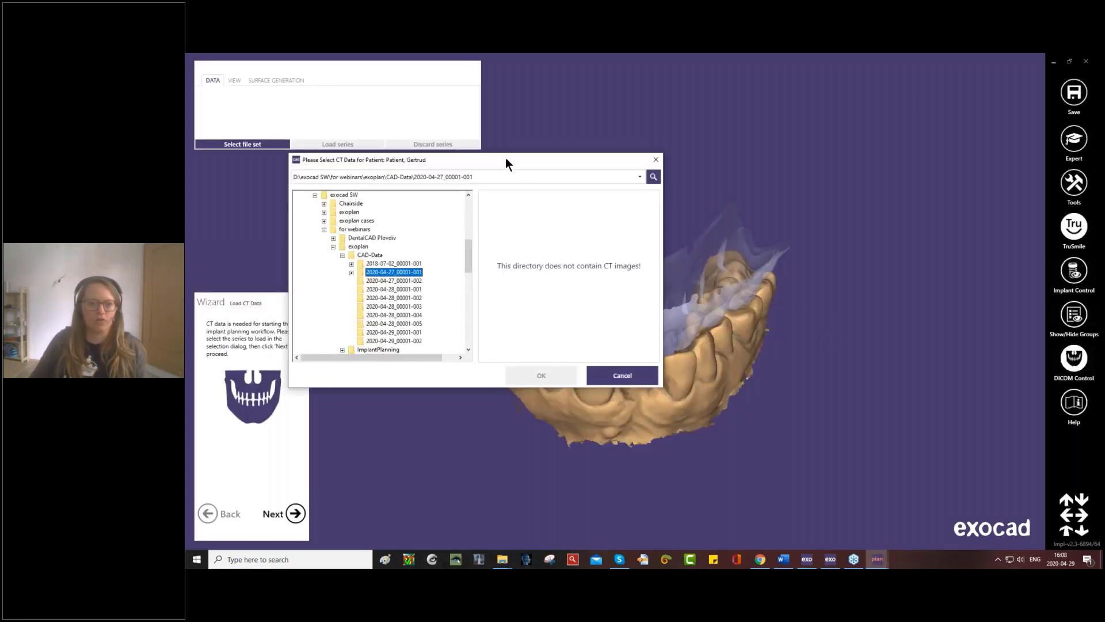
left_click_drag(508, 157, 593, 123)
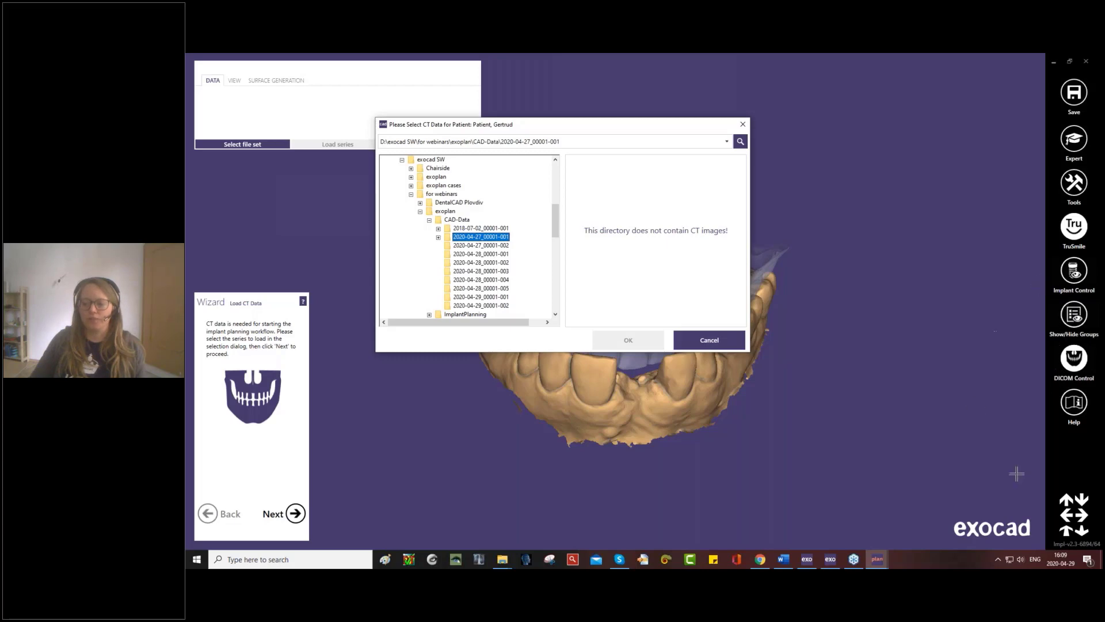
- Look at the exoplan user manual and close it again
left_click(1074, 403)
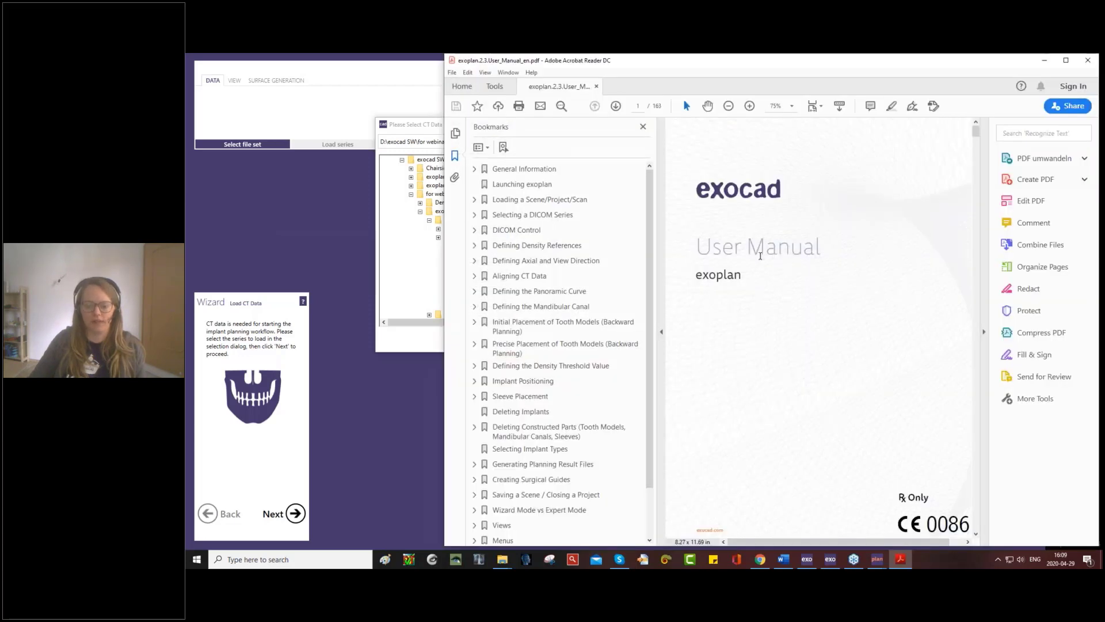
left_click(1086, 61)
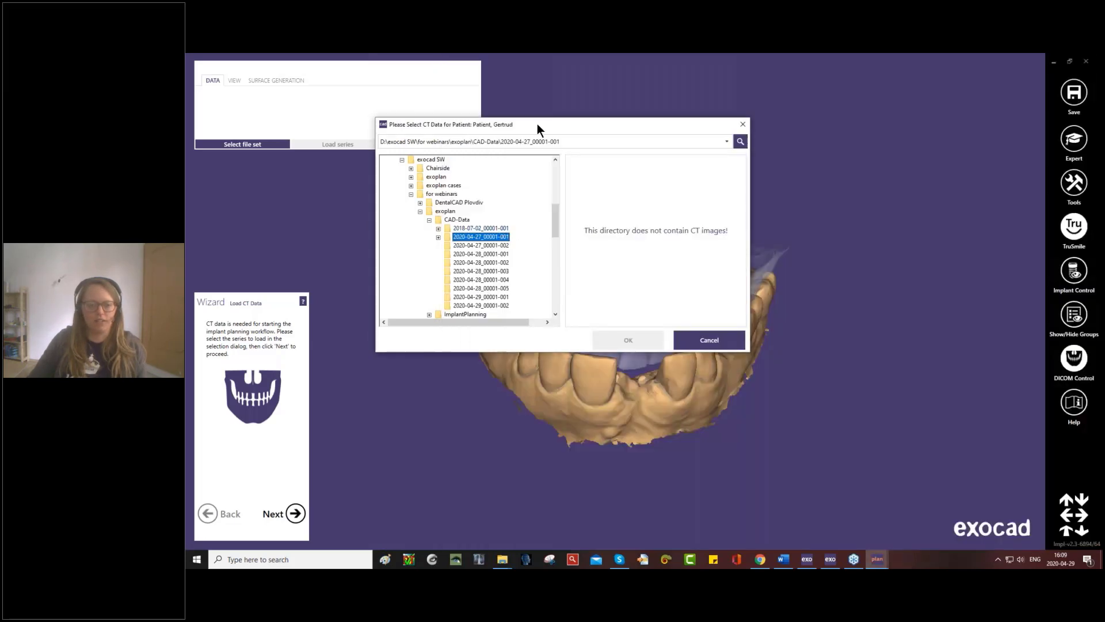
- Load the CT series from the Dicom subfolder of the 2020-04-27_00001-001 project folder
left_click_drag(537, 123, 558, 118)
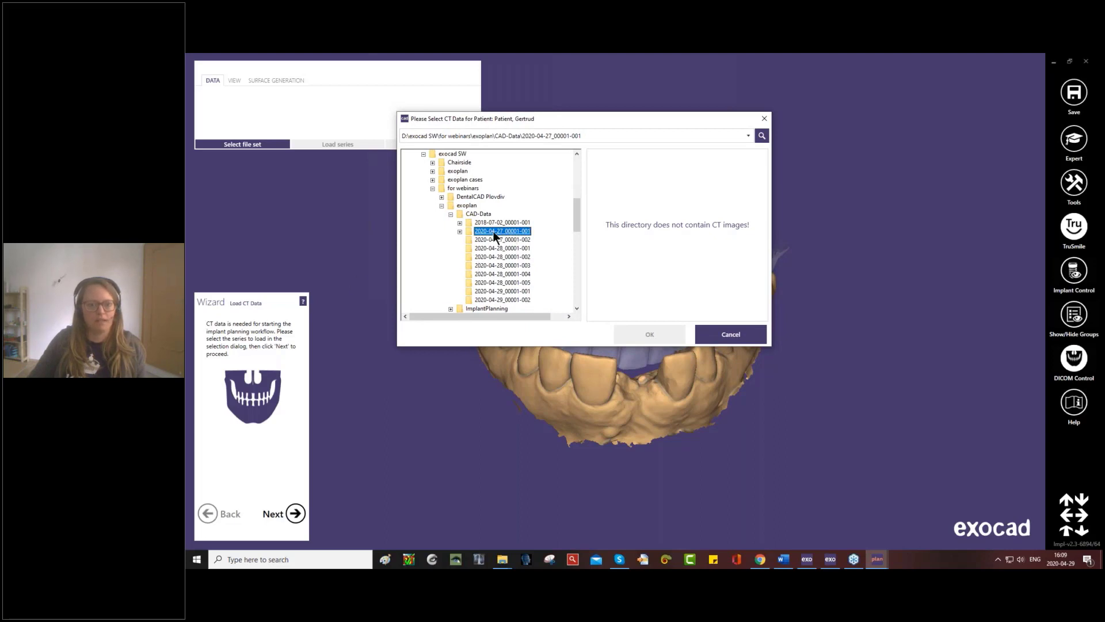
left_click(460, 232)
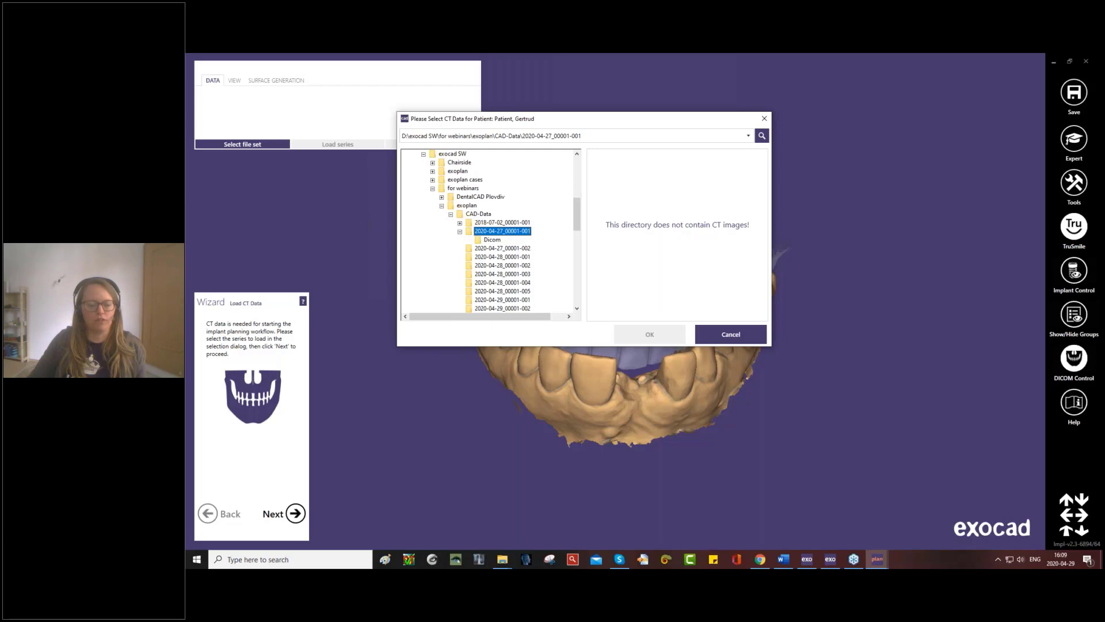
left_click(489, 239)
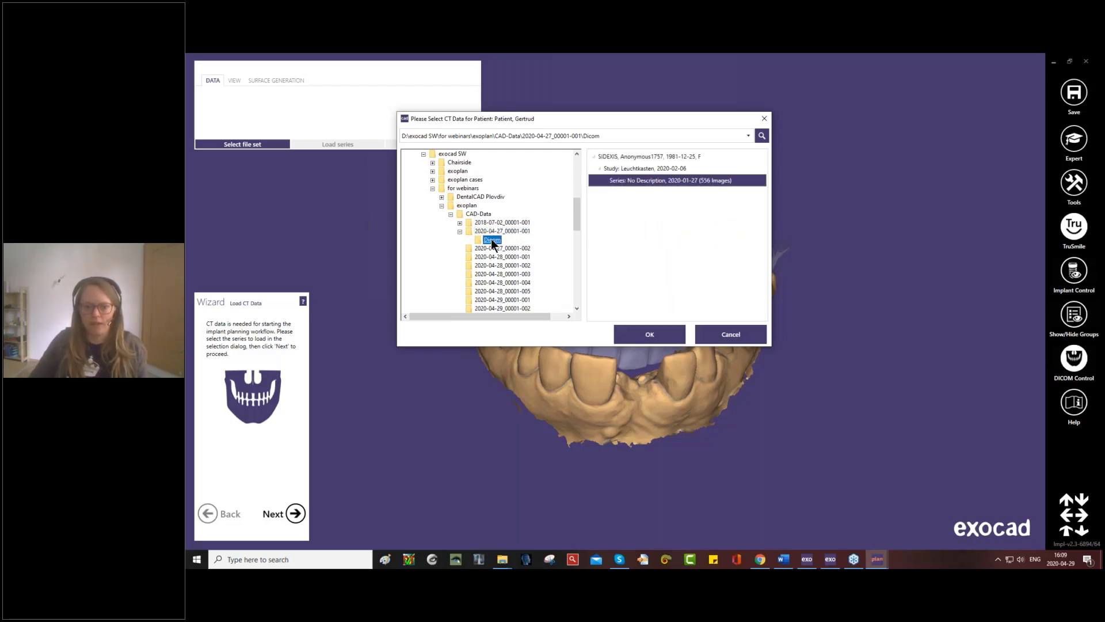
left_click(658, 333)
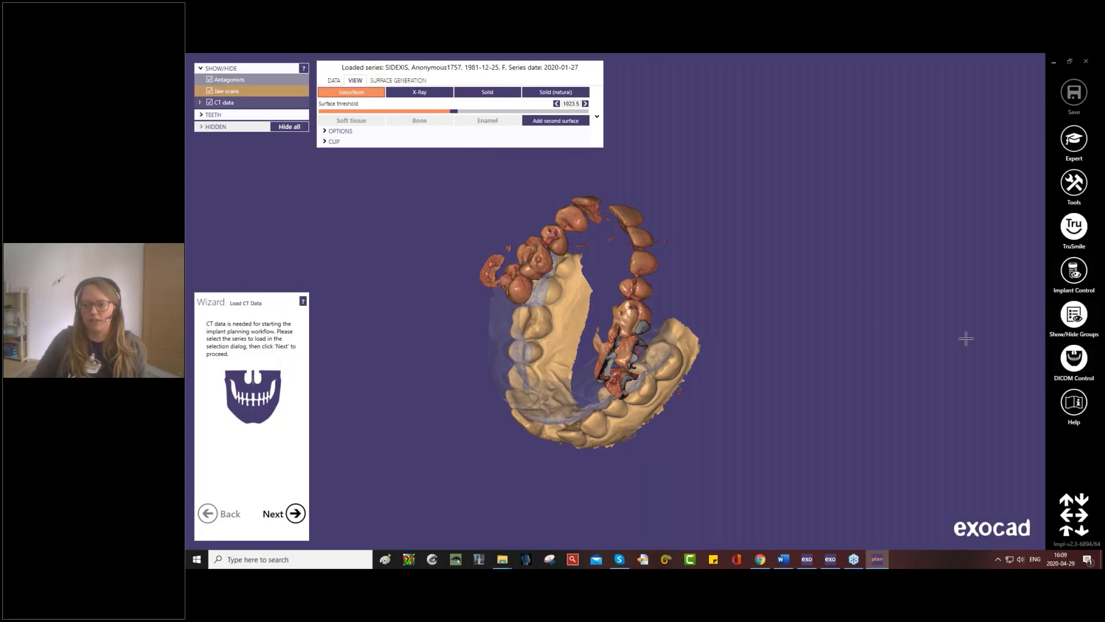
- Hide the DICOM Control window and show it again
left_click(1075, 362)
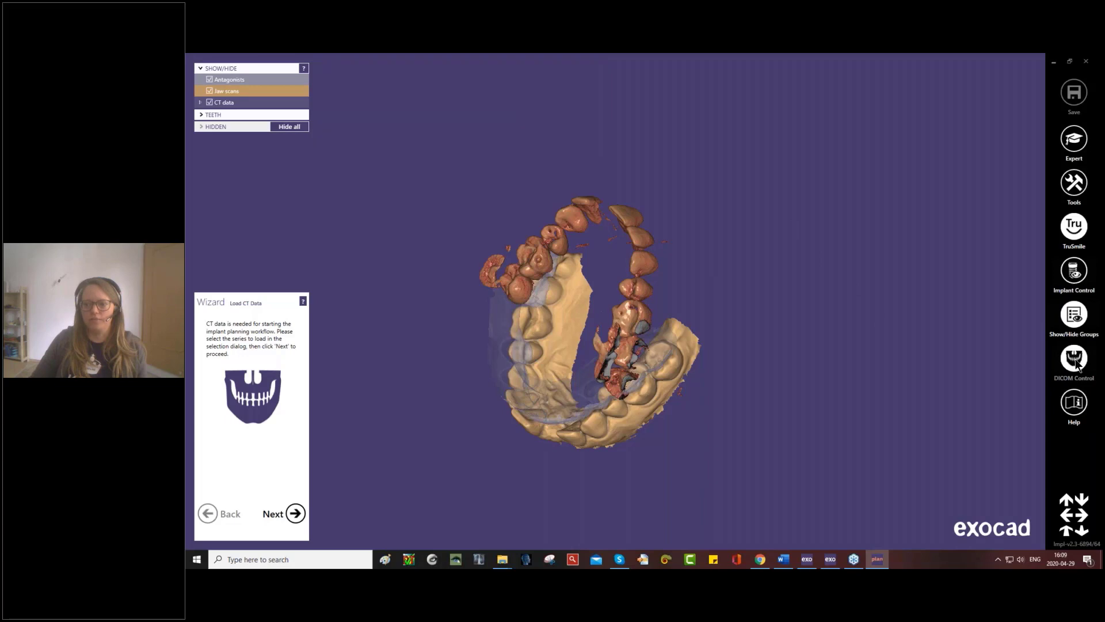
left_click(1075, 363)
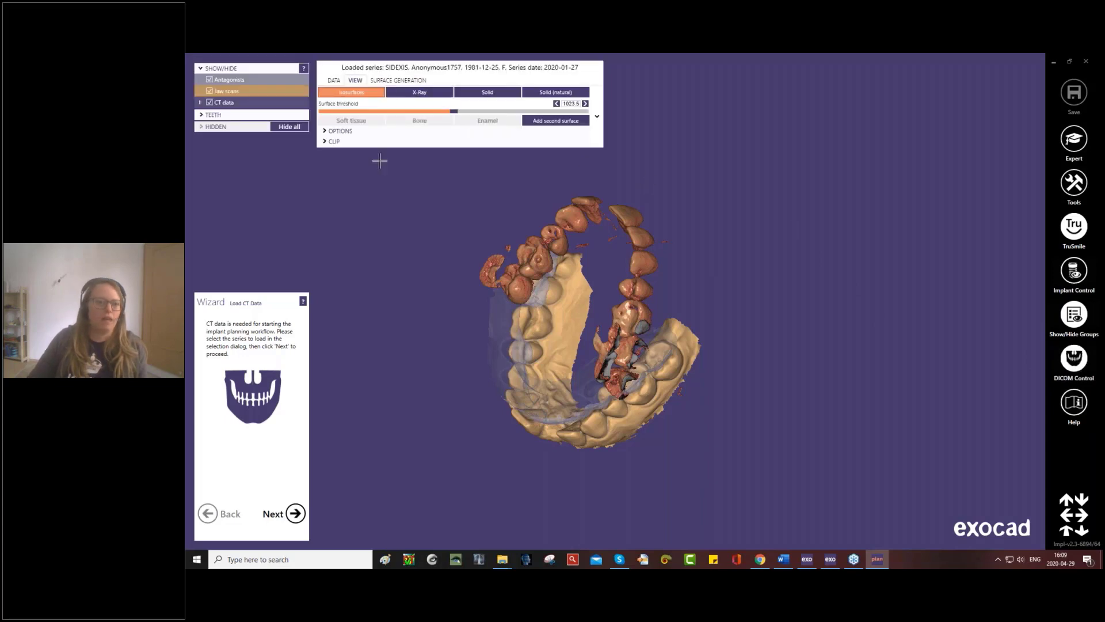
- Toggle the visibility of the scan groups, leaving the antagonists and jaw scans hidden and only the CT data shown
right_click_drag(499, 265, 496, 262)
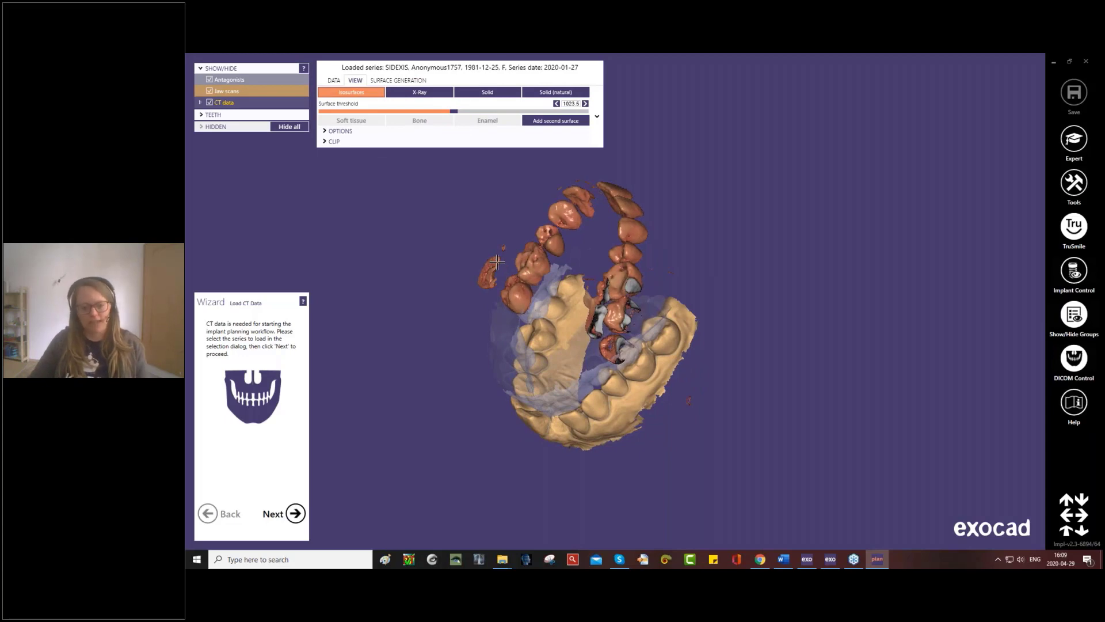
key("j")
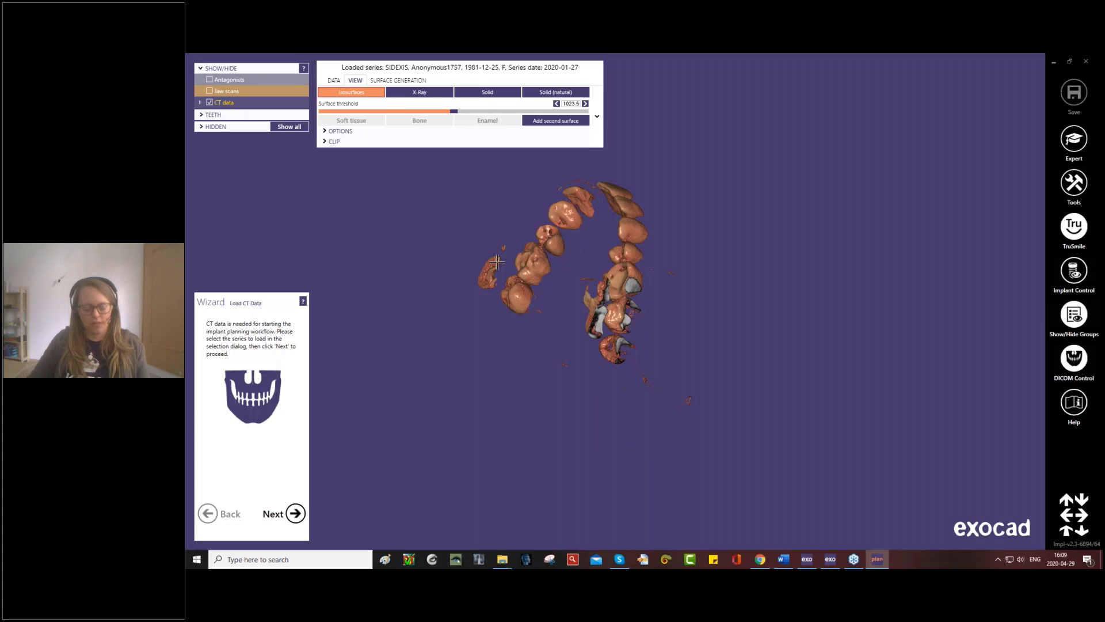
key("a")
key("j")
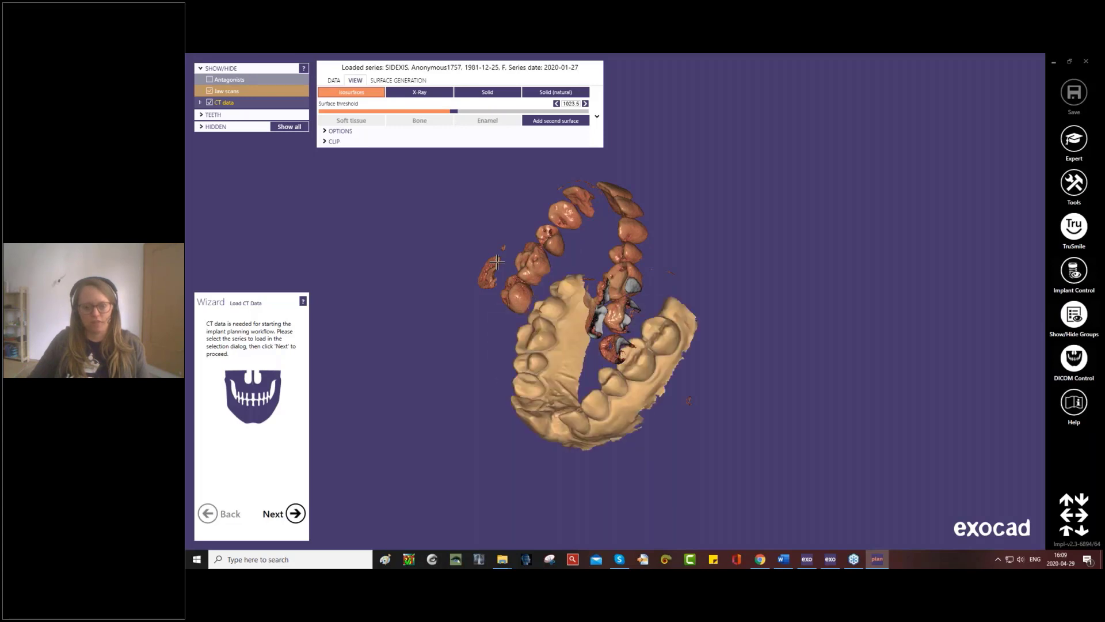
key("j")
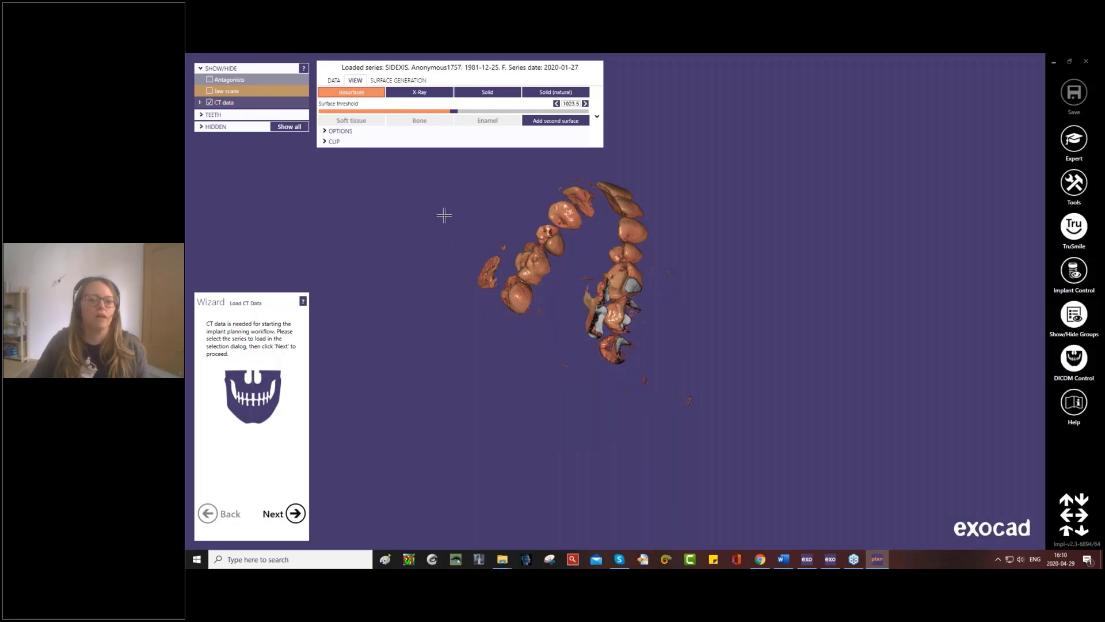
key("c")
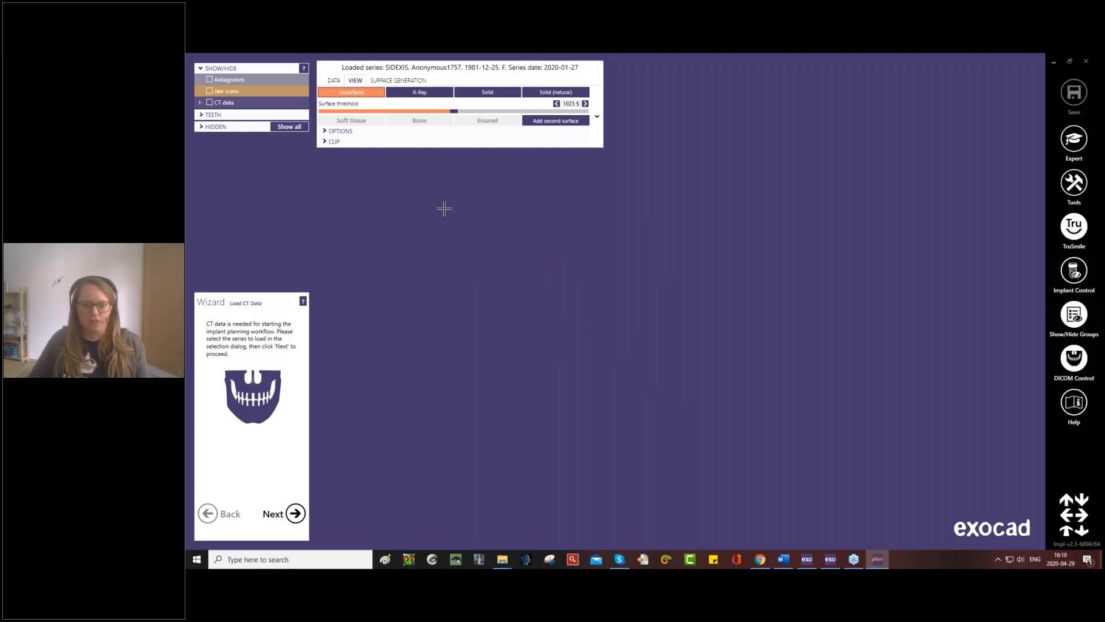
key("c")
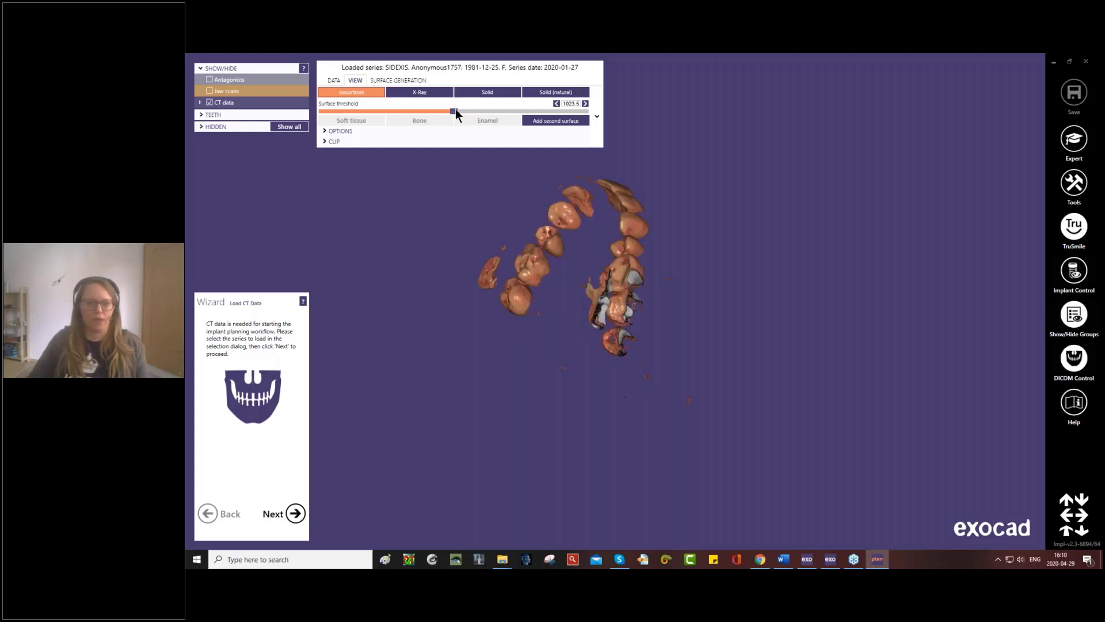
- Lower the surface threshold of the CT data's isosurface display to 218 to bring out the bone
left_click_drag(453, 111, 419, 116)
right_click_drag(591, 278, 607, 414)
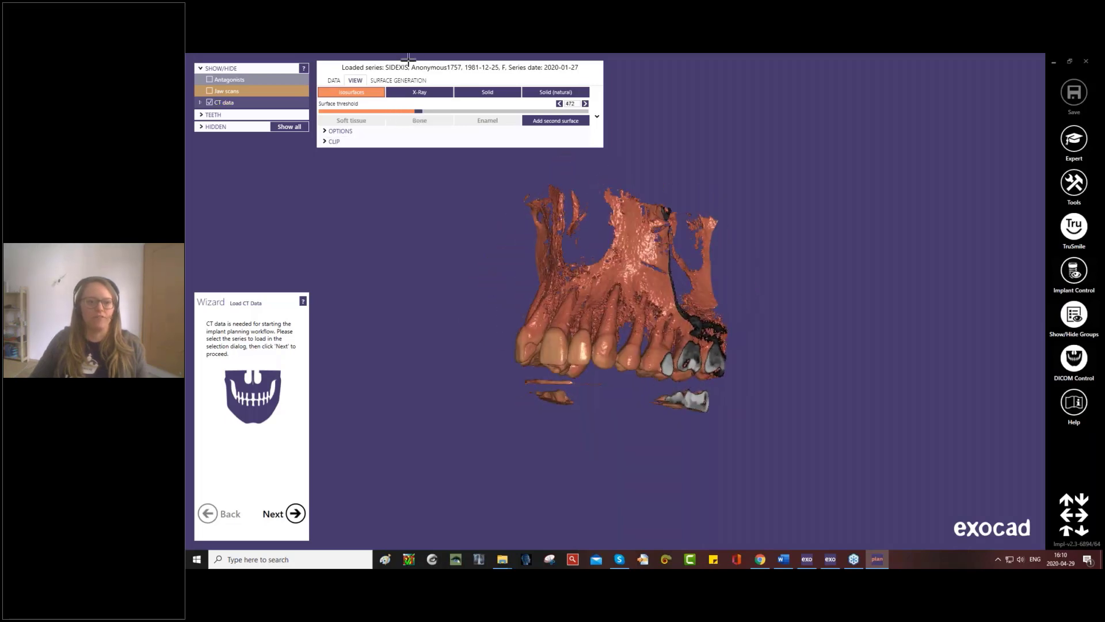
left_click_drag(420, 112, 405, 110)
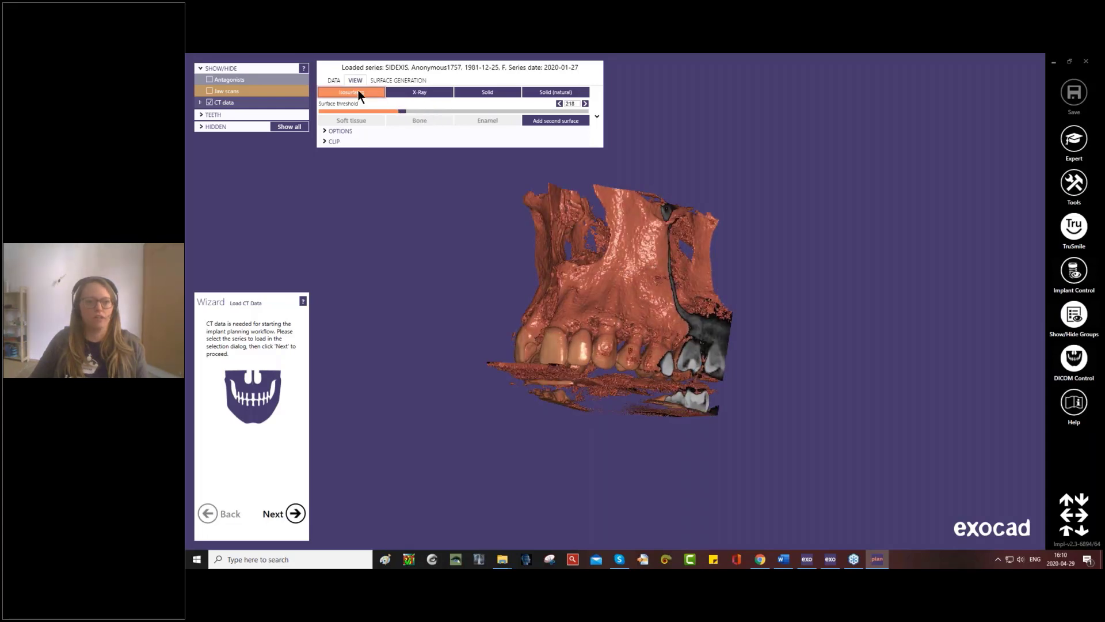
- Preview the CT data in the X-Ray and Solid display modes
left_click(425, 92)
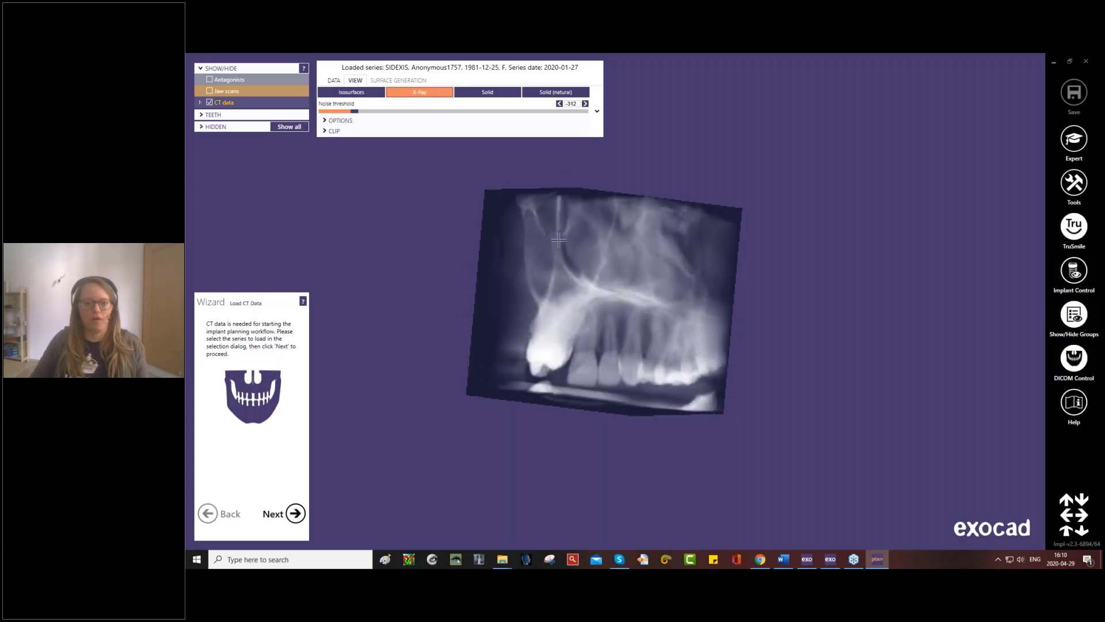
left_click(487, 92)
right_click_drag(588, 251, 591, 252)
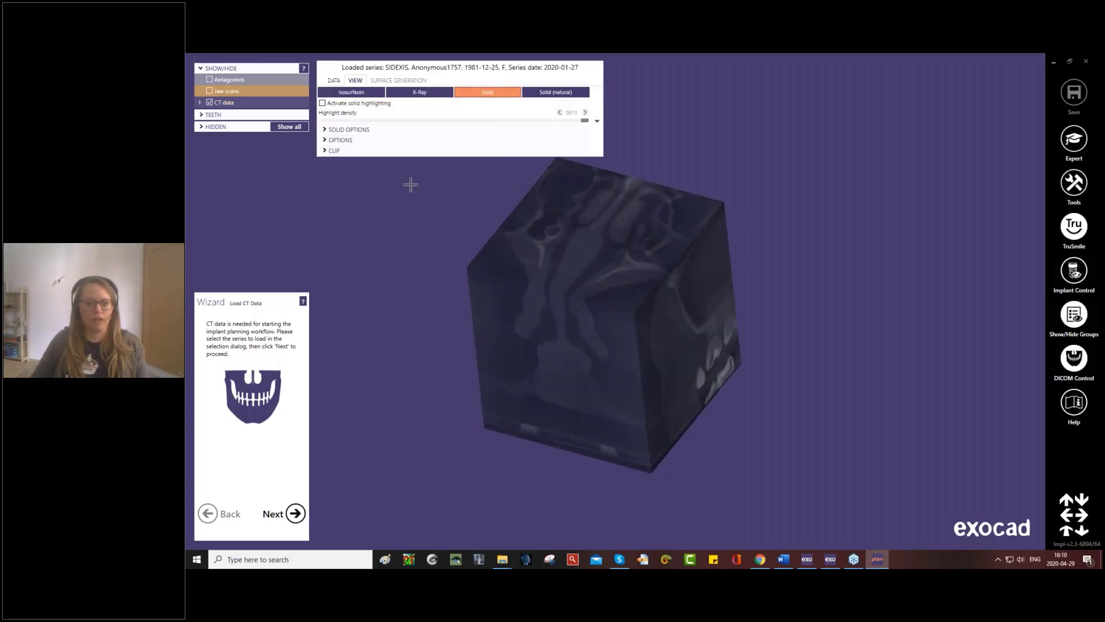
- Display the CT data as isosurfaces and clip the volume by 19.7 mm at the top and 5.6 mm at the bottom
left_click(325, 151)
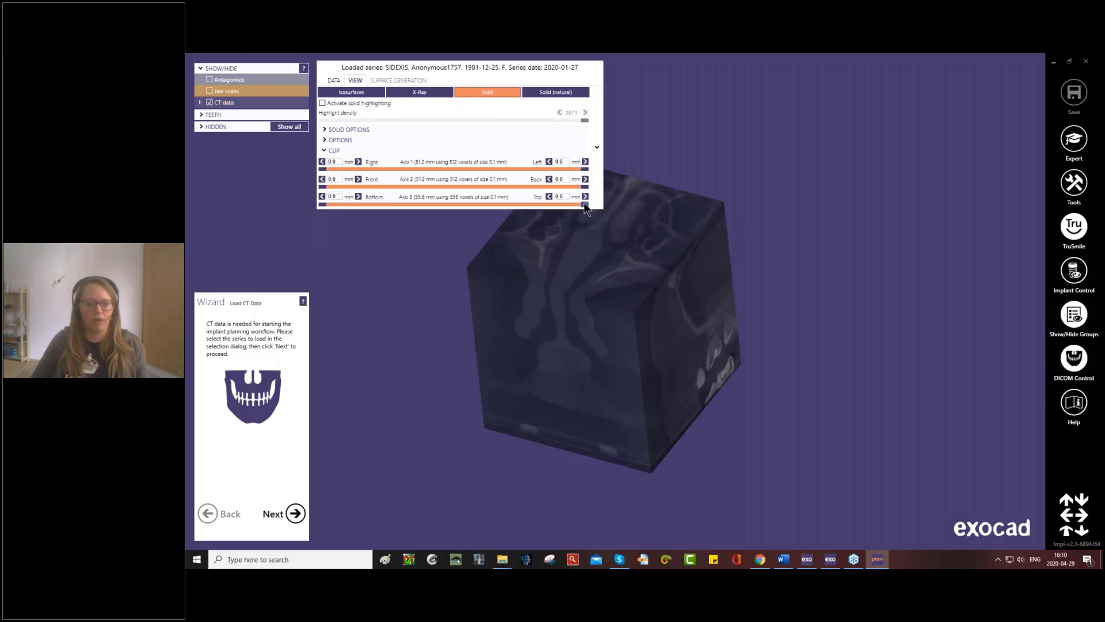
left_click_drag(585, 205, 451, 205)
left_click(351, 92)
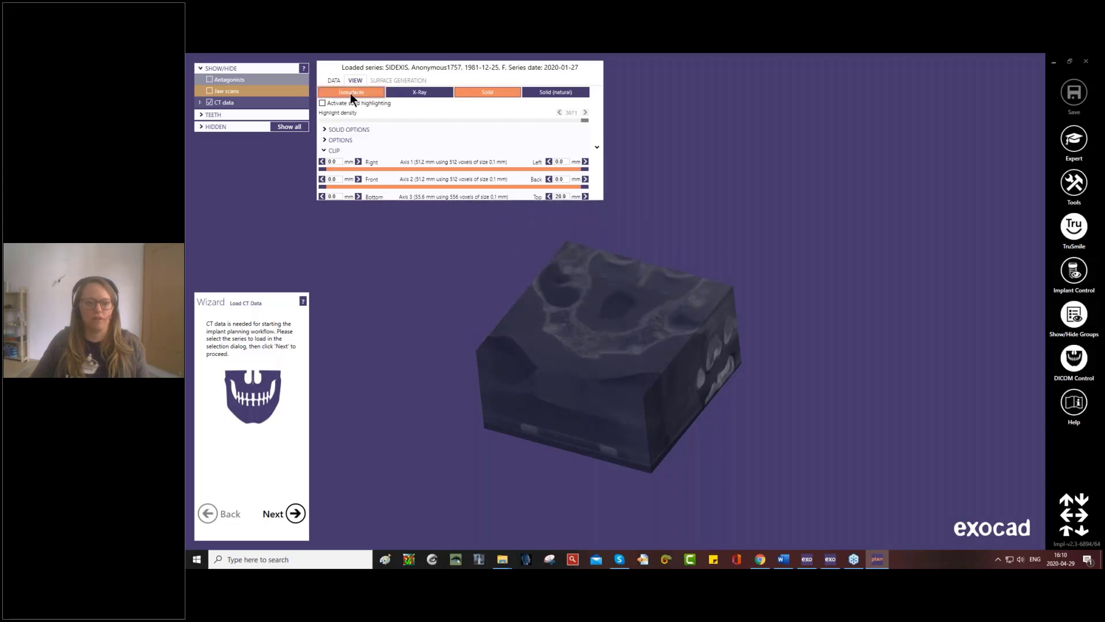
right_click_drag(667, 327, 664, 323)
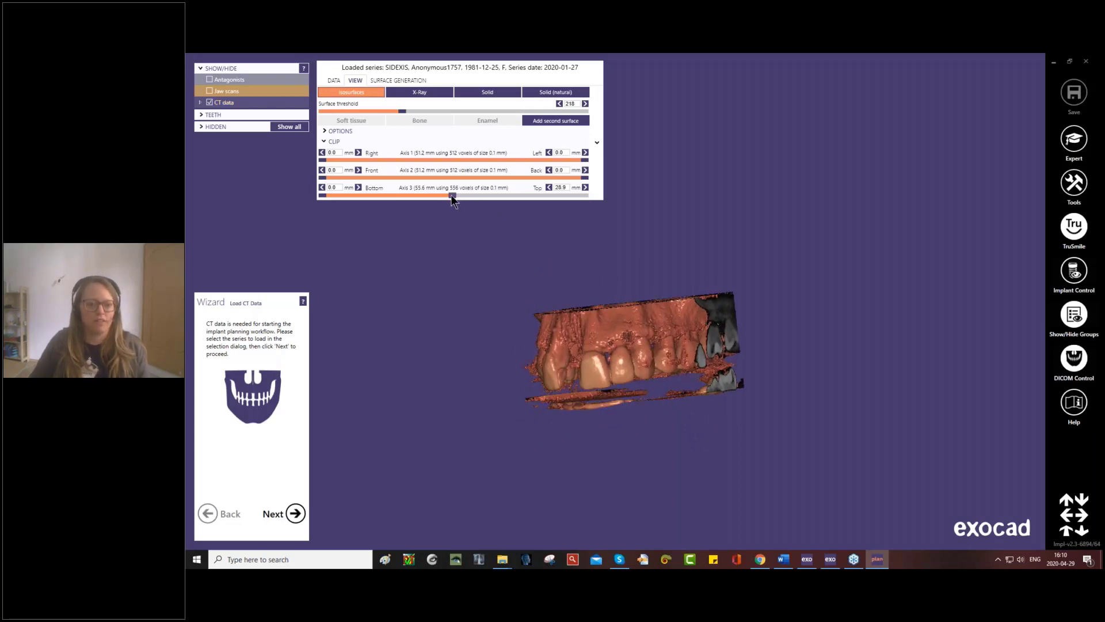
left_click_drag(451, 198, 495, 206)
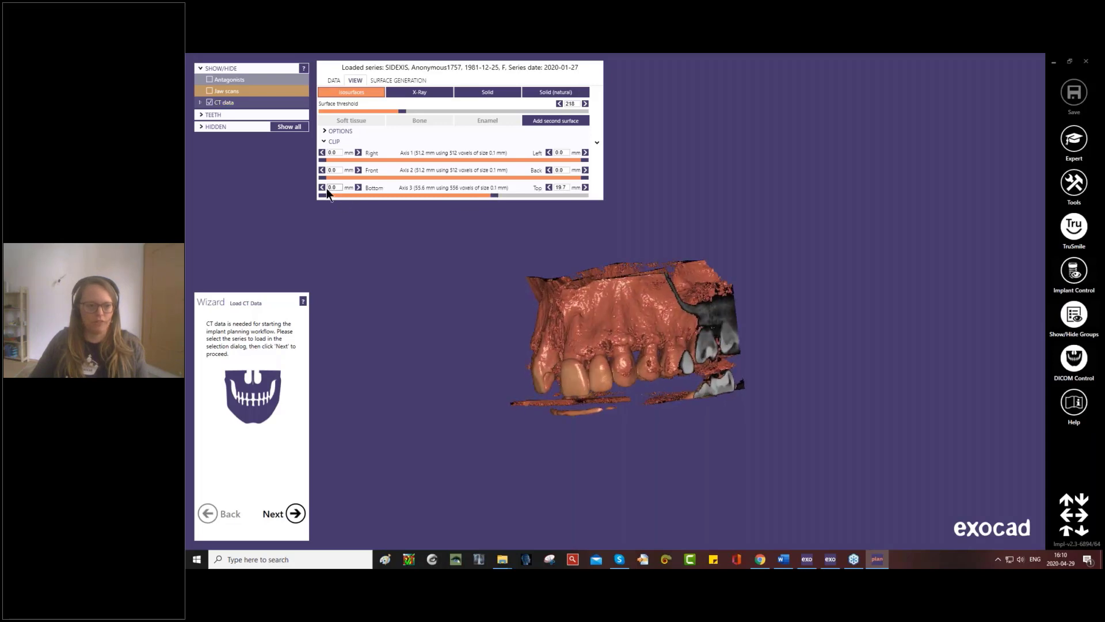
left_click_drag(324, 197, 349, 200)
right_click_drag(613, 346, 612, 328)
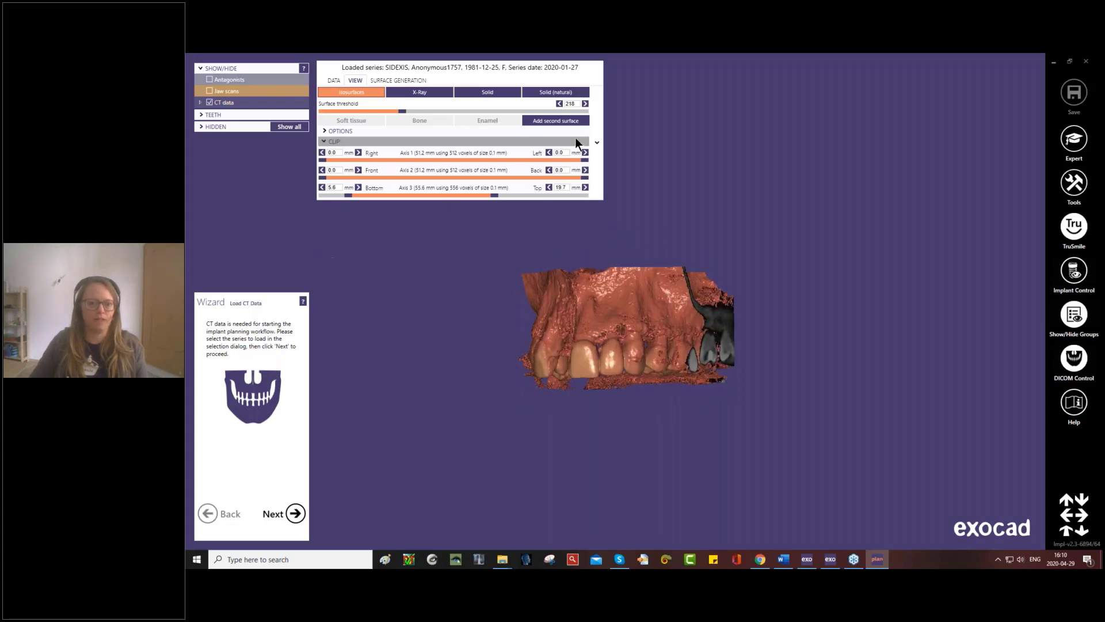
left_click(596, 144)
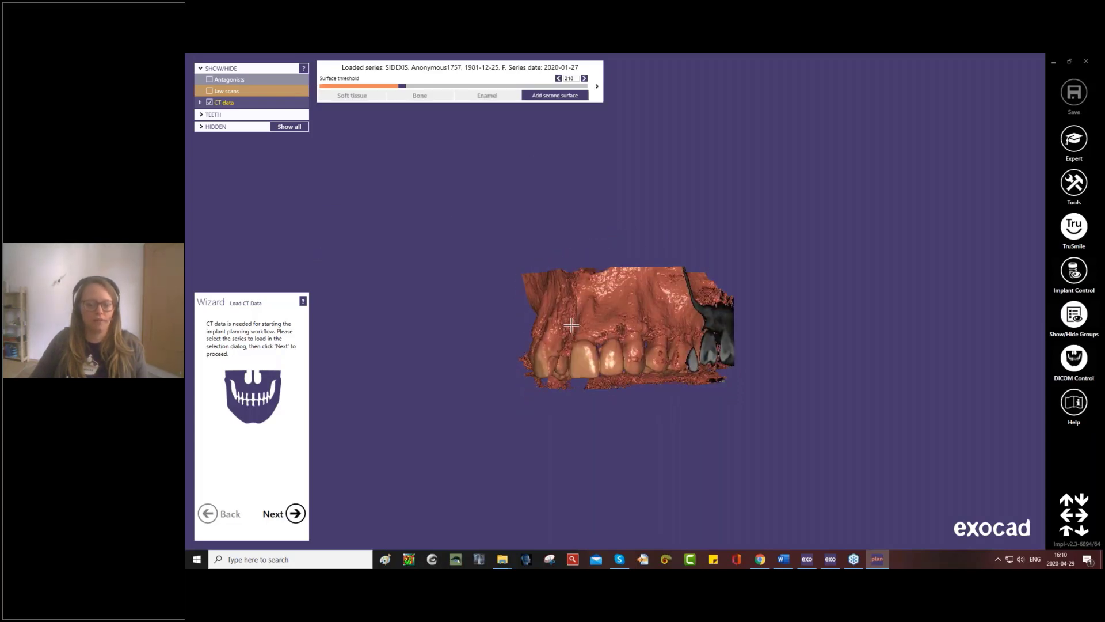
- Proceed to the density reference definition and save a surface threshold of -272 as the soft tissue reference
right_click_drag(568, 325, 402, 269)
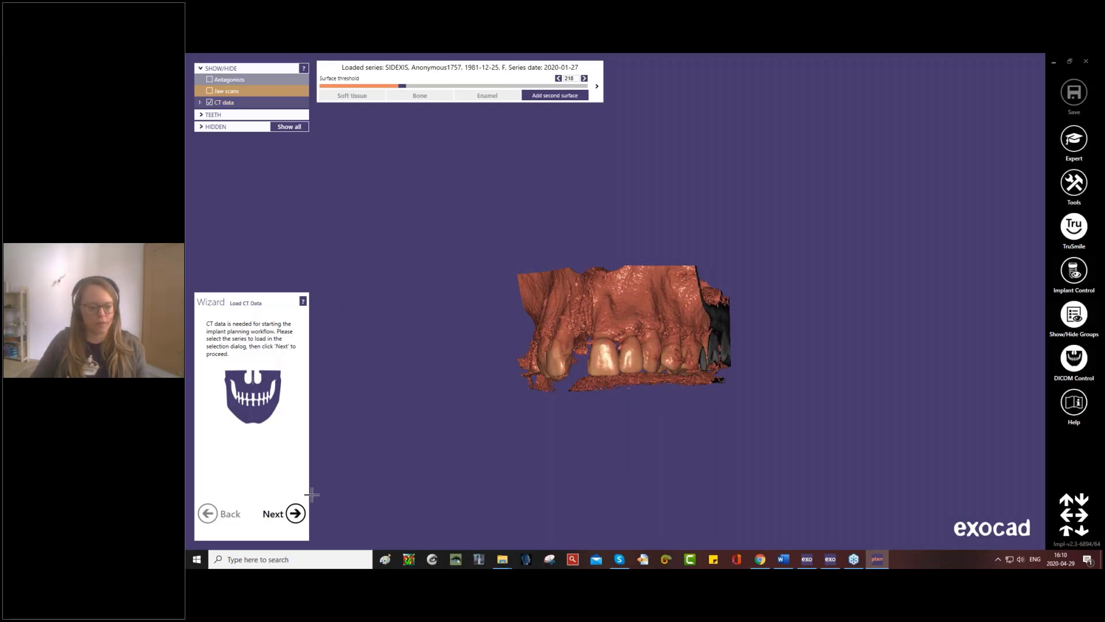
left_click(296, 513)
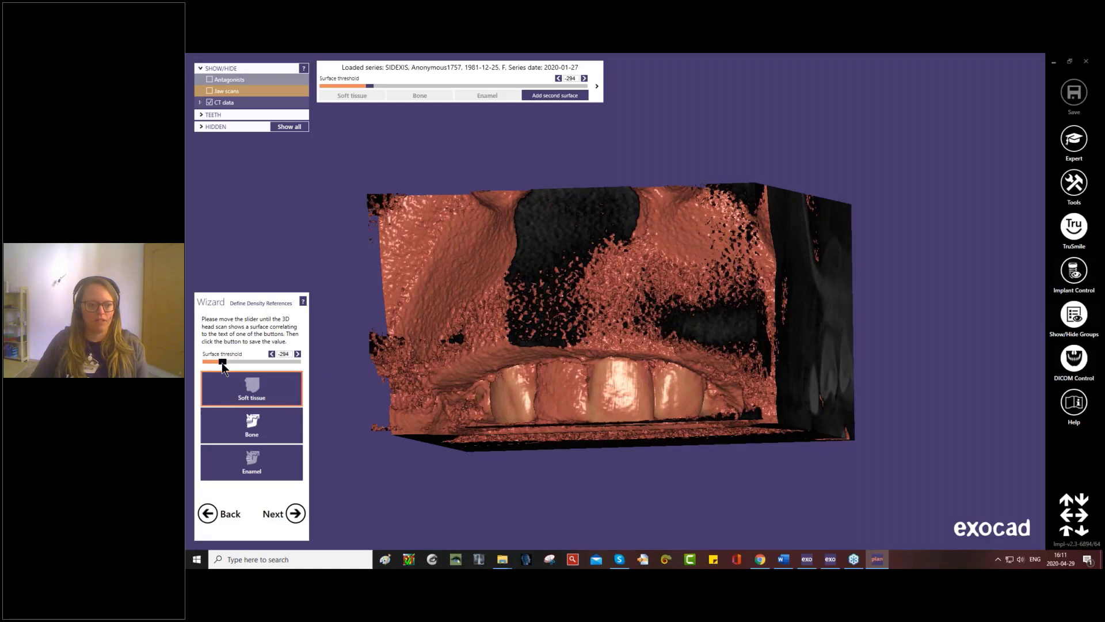
left_click_drag(223, 362, 222, 363)
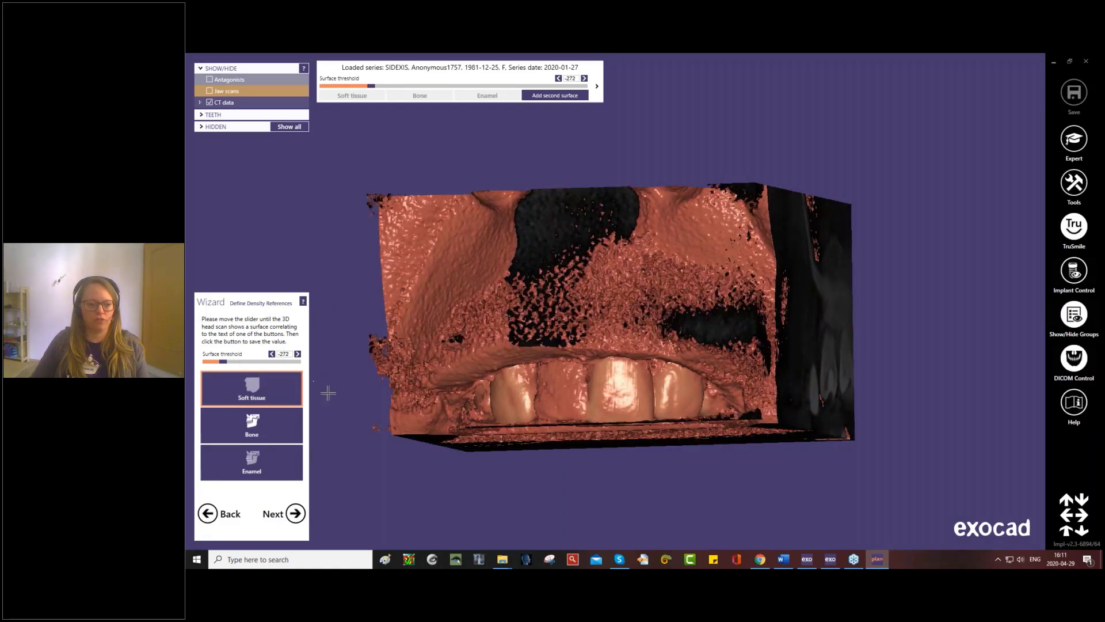
left_click(253, 384)
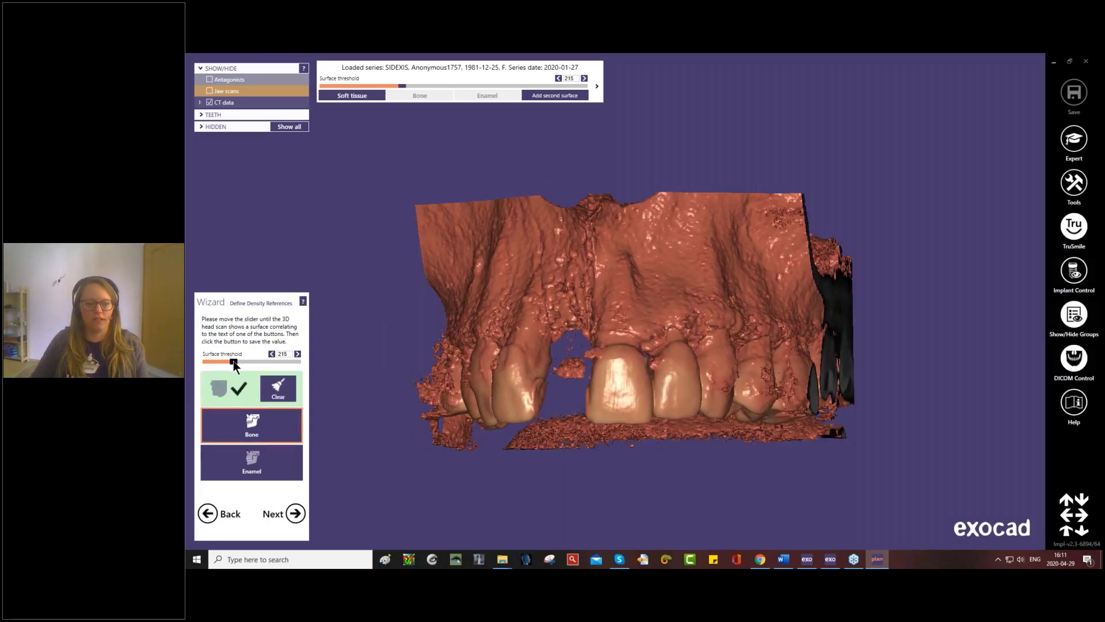
- Save a surface threshold of 237 as the bone reference and 685 as the enamel reference
left_click_drag(234, 361, 234, 362)
right_click_drag(469, 372, 482, 375)
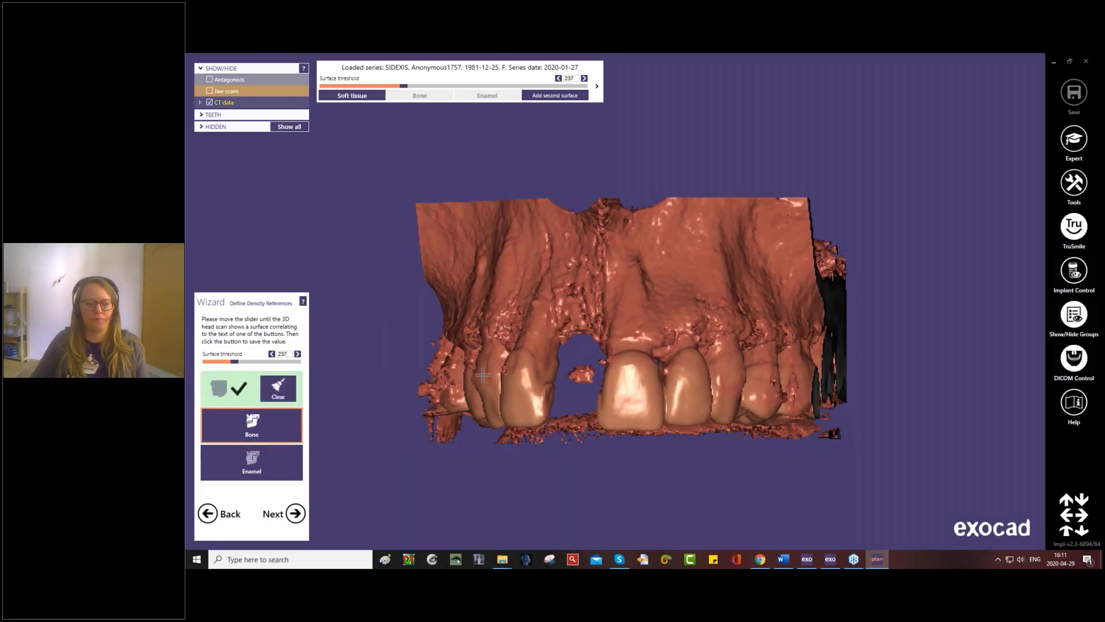
left_click(252, 425)
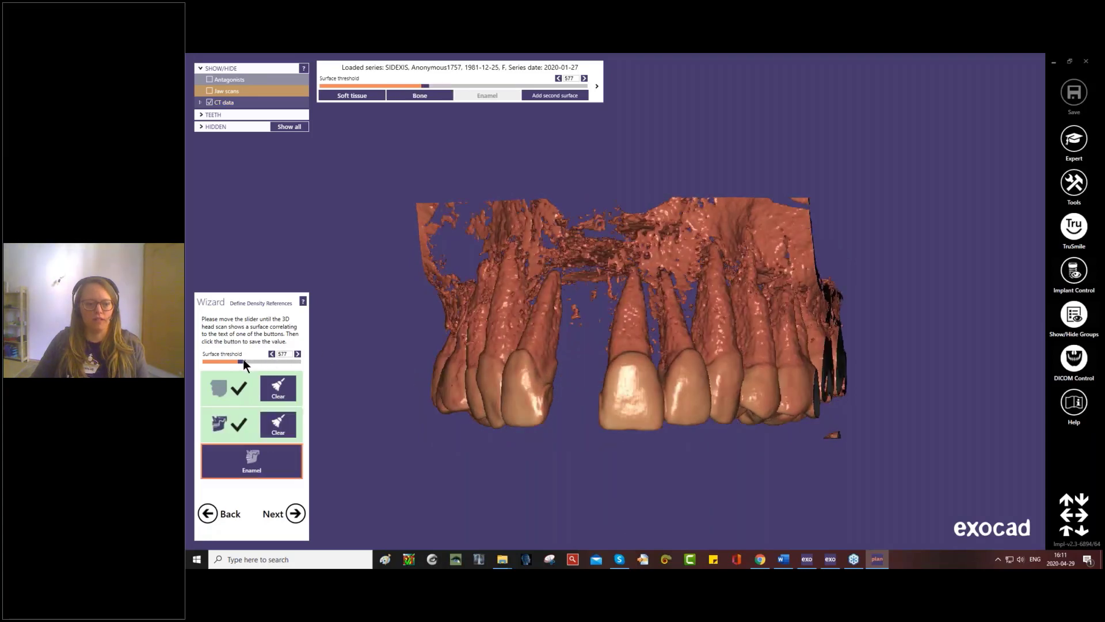
left_click_drag(241, 361, 244, 361)
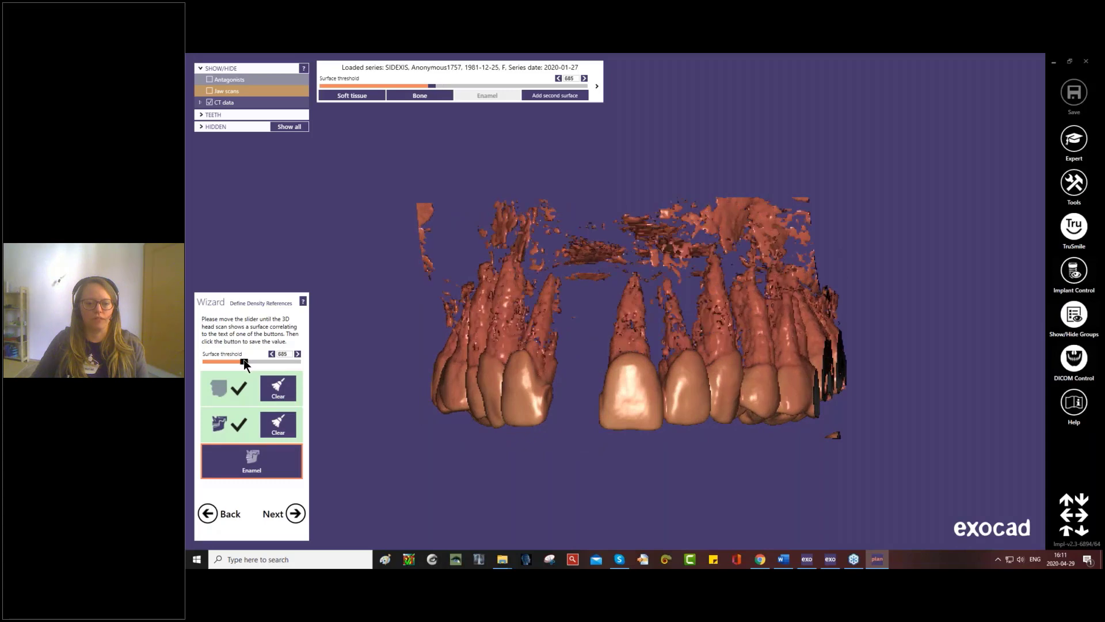
left_click(262, 458)
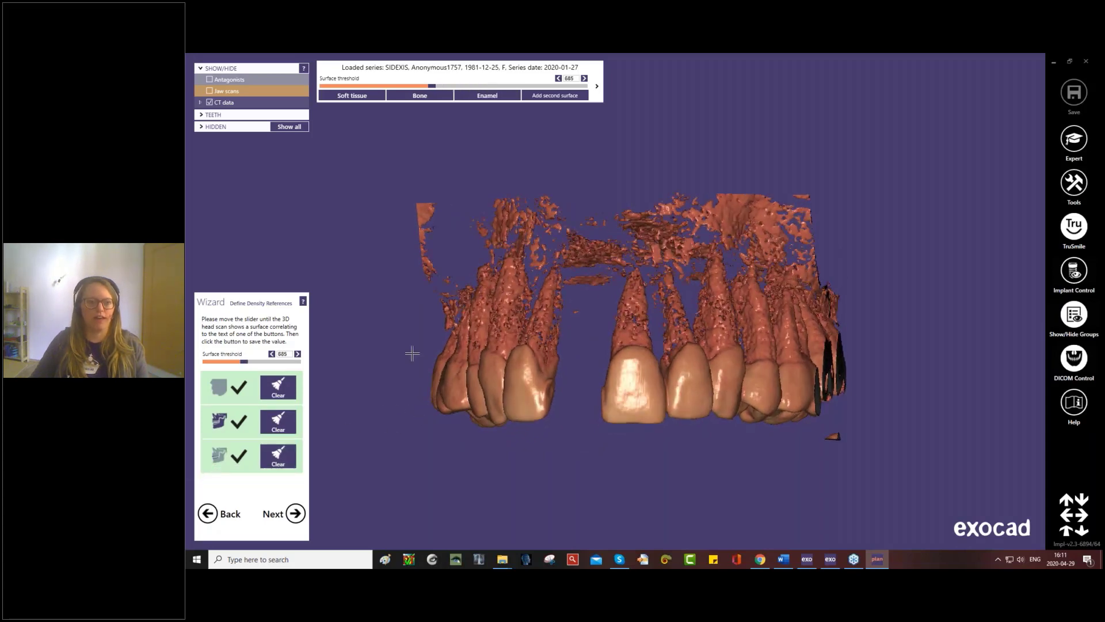
- Preview the CT surface with the saved soft tissue and enamel references and at a threshold of 129
left_click(351, 96)
left_click(479, 95)
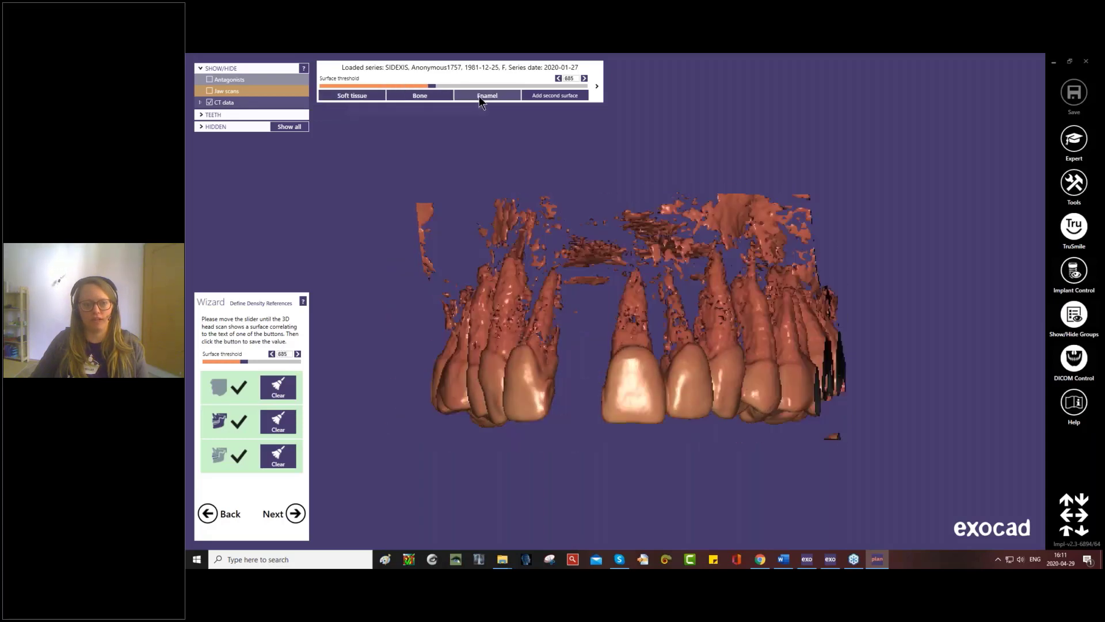
left_click_drag(429, 87, 396, 86)
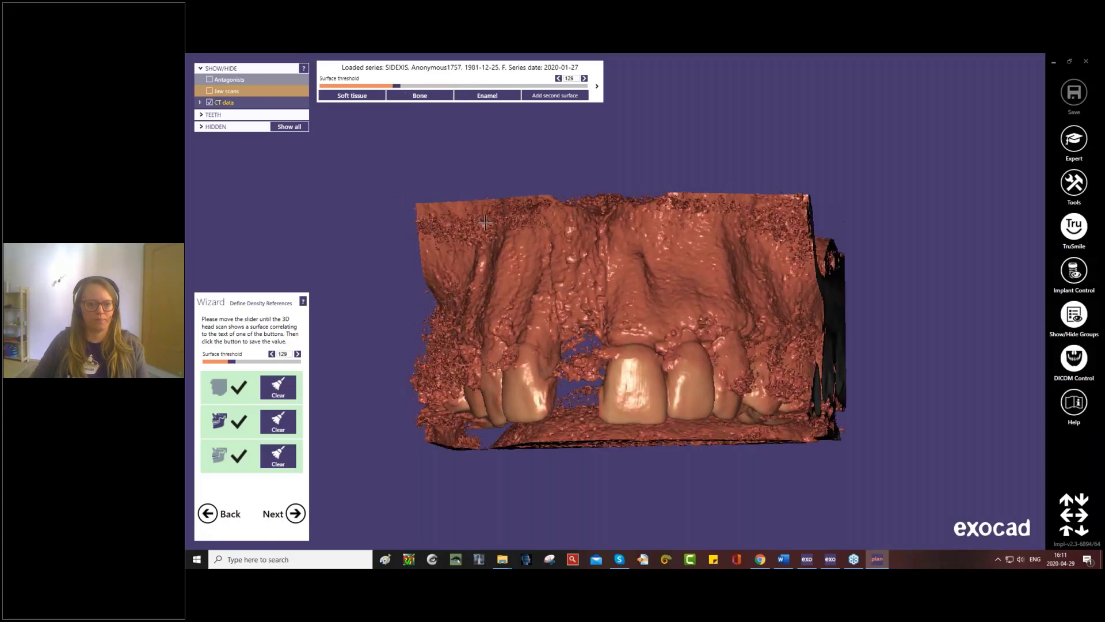
- Proceed to the axial and view direction definition, inspect the default directions, and accept them to continue to the CT data alignment
left_click(295, 514)
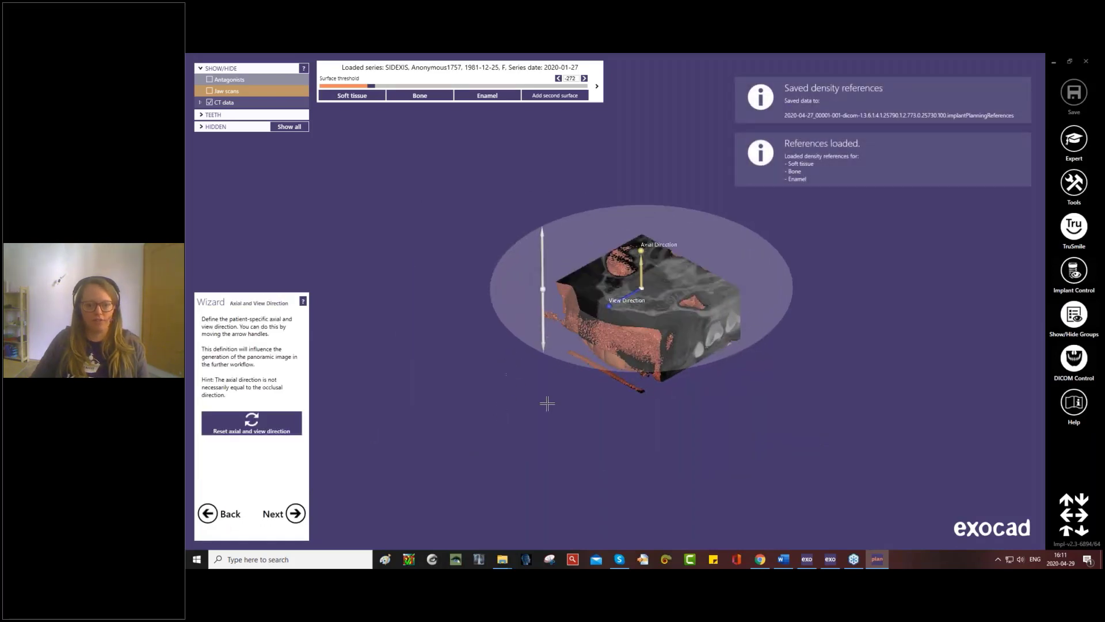
middle_click_drag(547, 398, 511, 431)
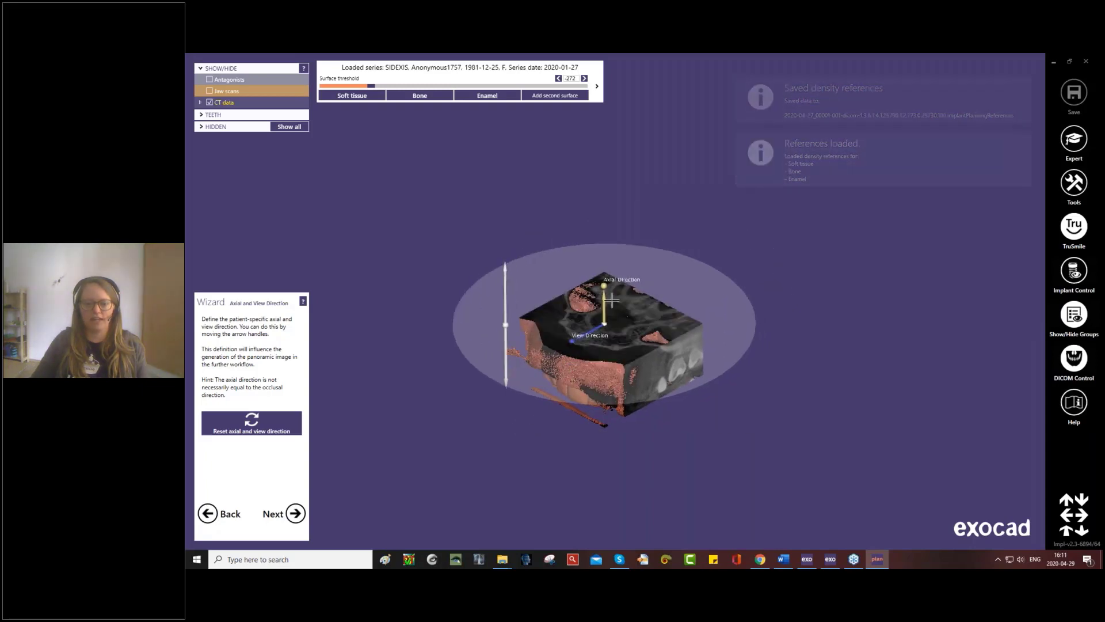
right_click_drag(597, 288, 617, 352)
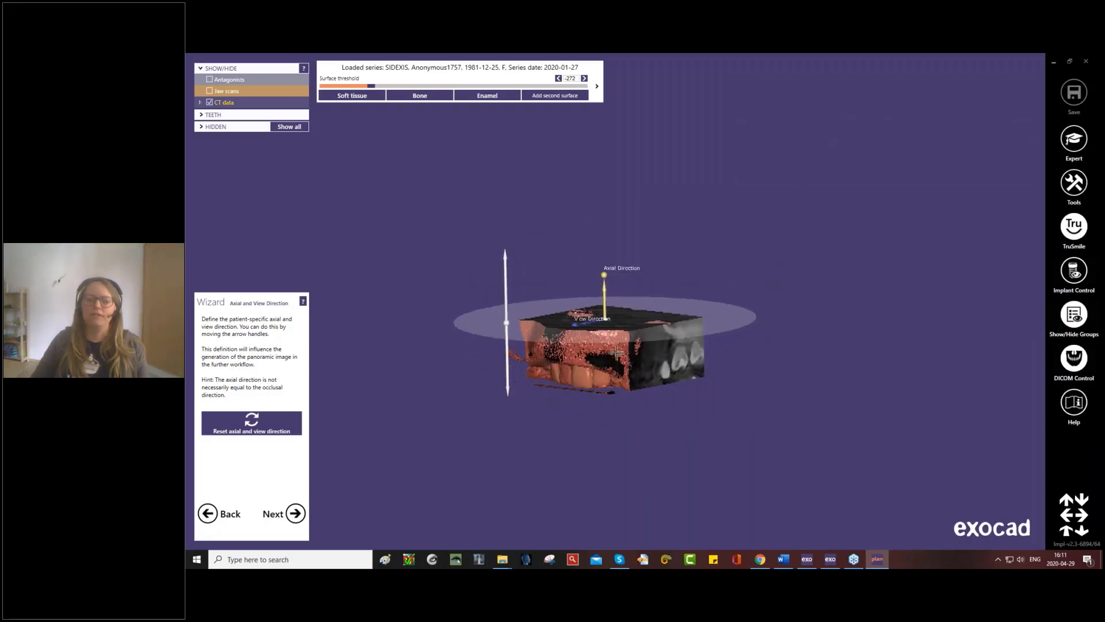
scroll(617, 353, "up", 1)
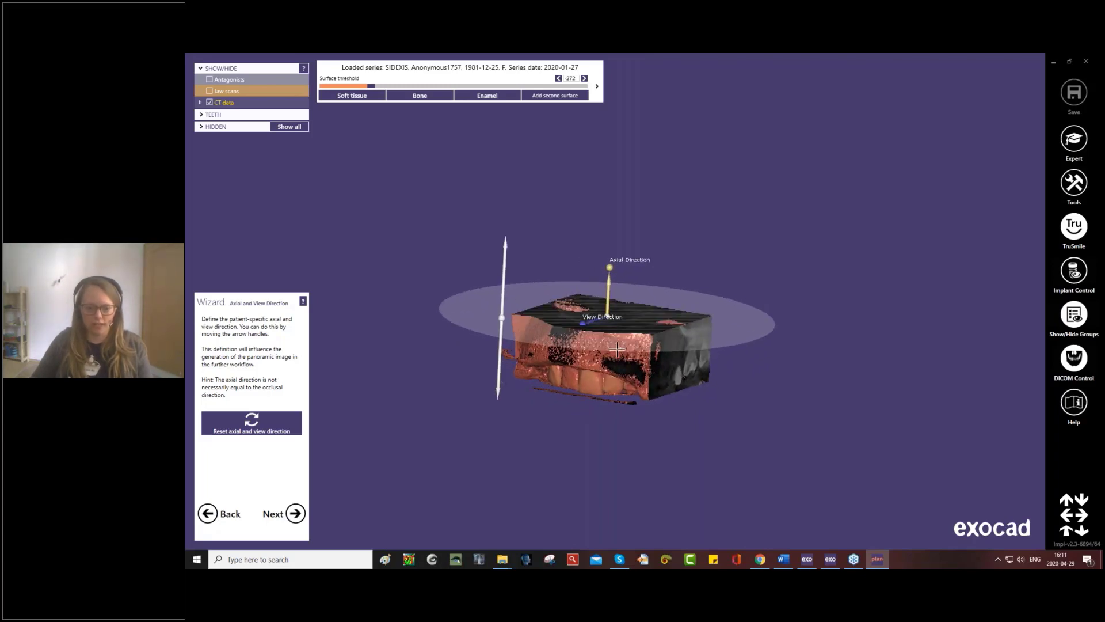
right_click_drag(617, 353, 589, 341)
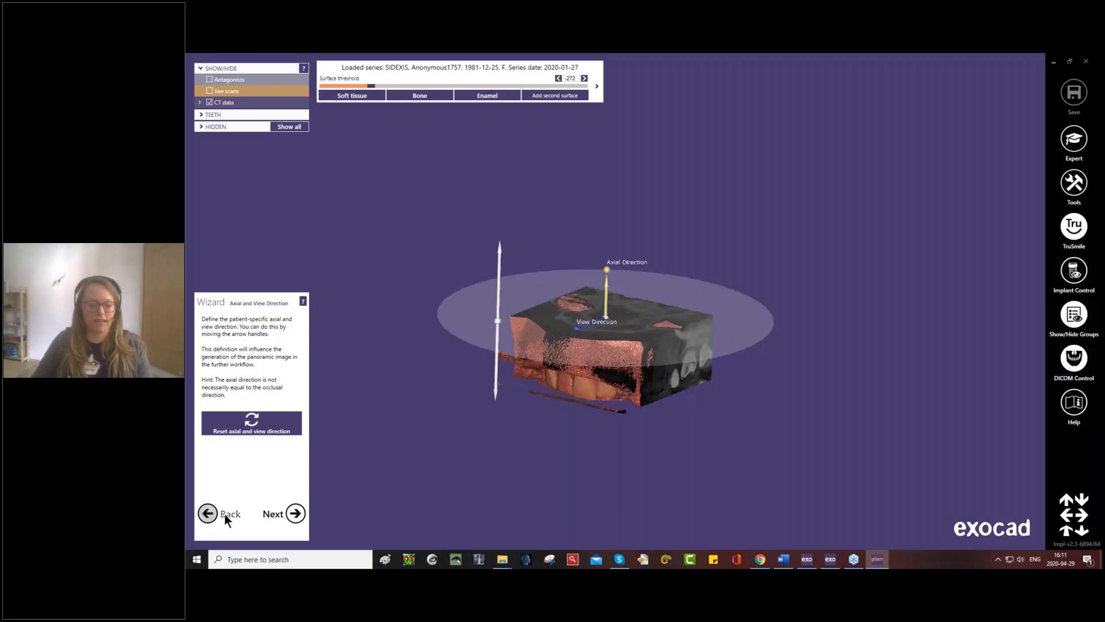
left_click(295, 512)
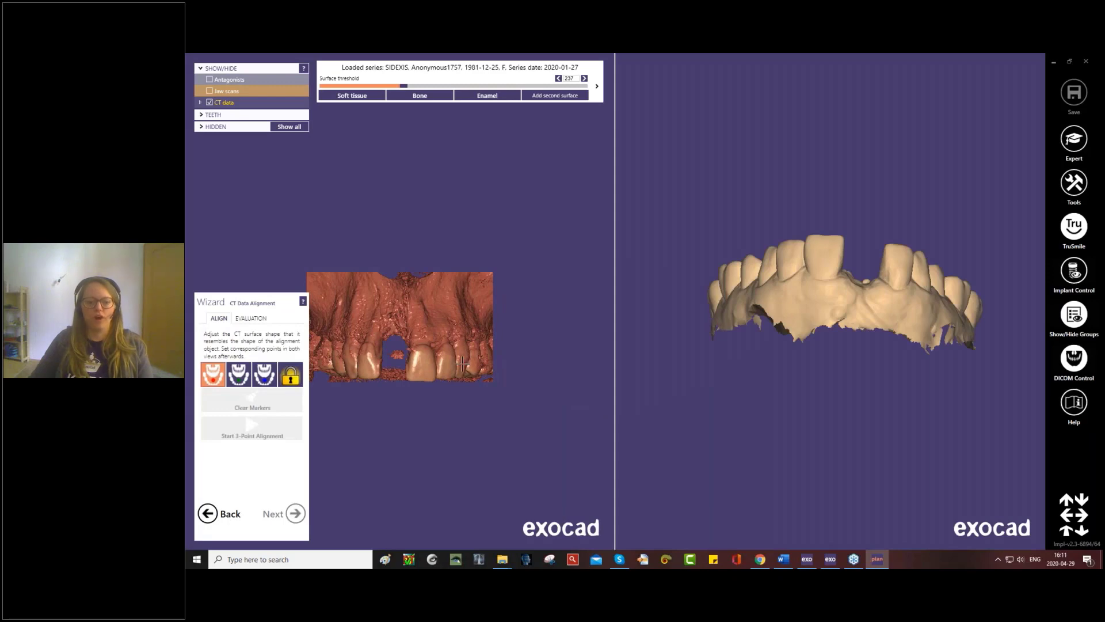
- Clear the stray marker and place the red alignment marker on the patient's rearmost right molar in the CT data
left_click(462, 363)
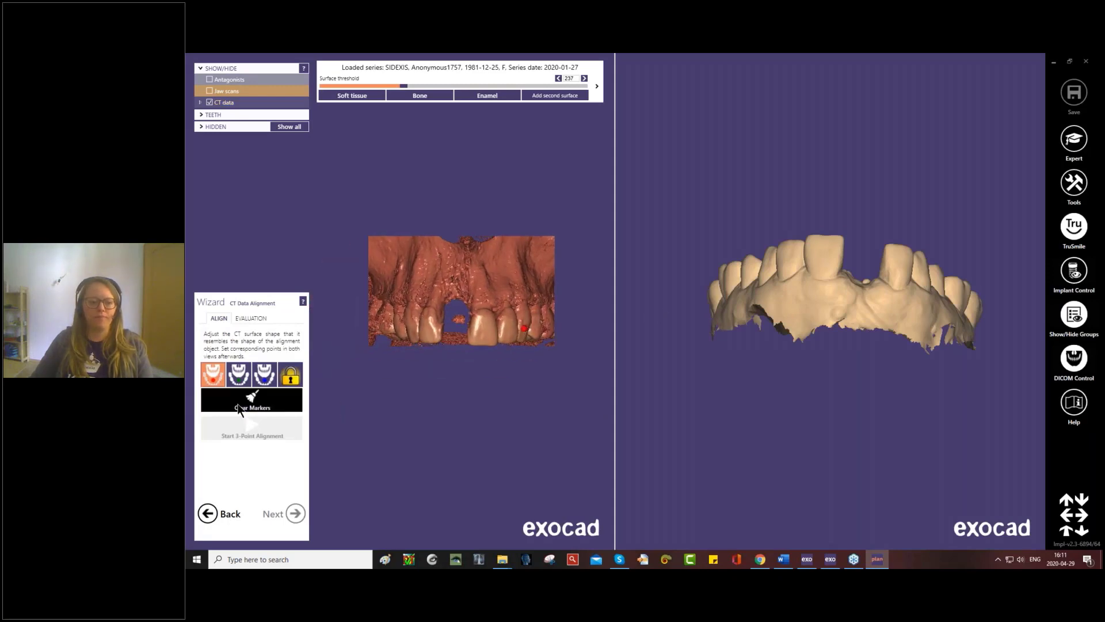
left_click(239, 408)
mouse_move(846, 296)
right_mouse_down()
mouse_move(837, 298)
mouse_move(852, 289)
right_mouse_up()
right_click_drag(487, 286, 486, 278)
right_click_drag(783, 287, 783, 280)
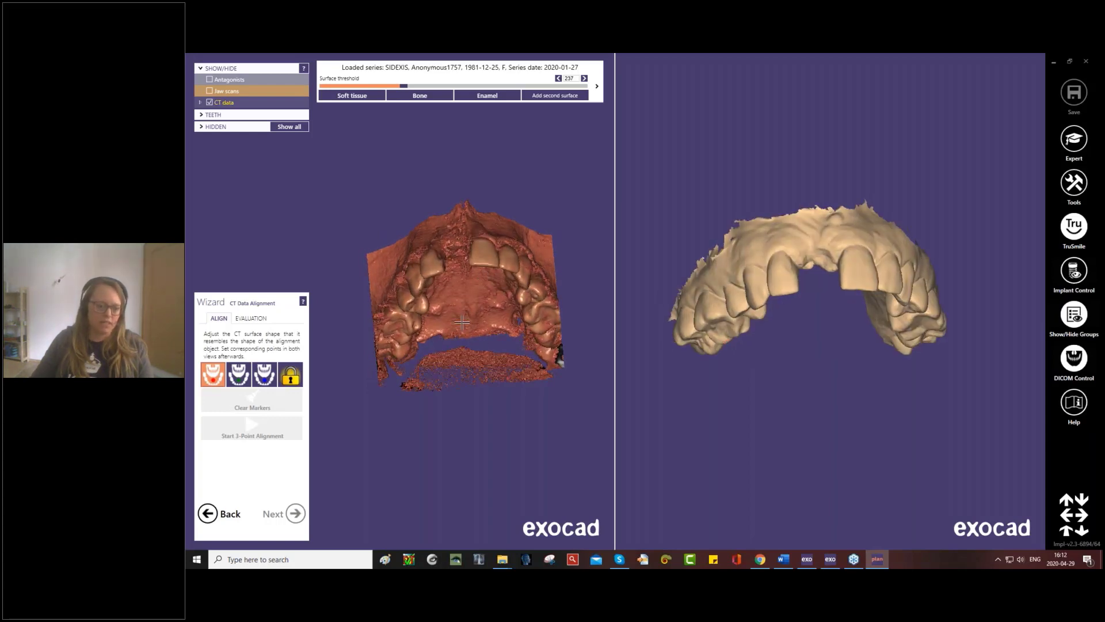
right_click_drag(461, 322, 461, 315)
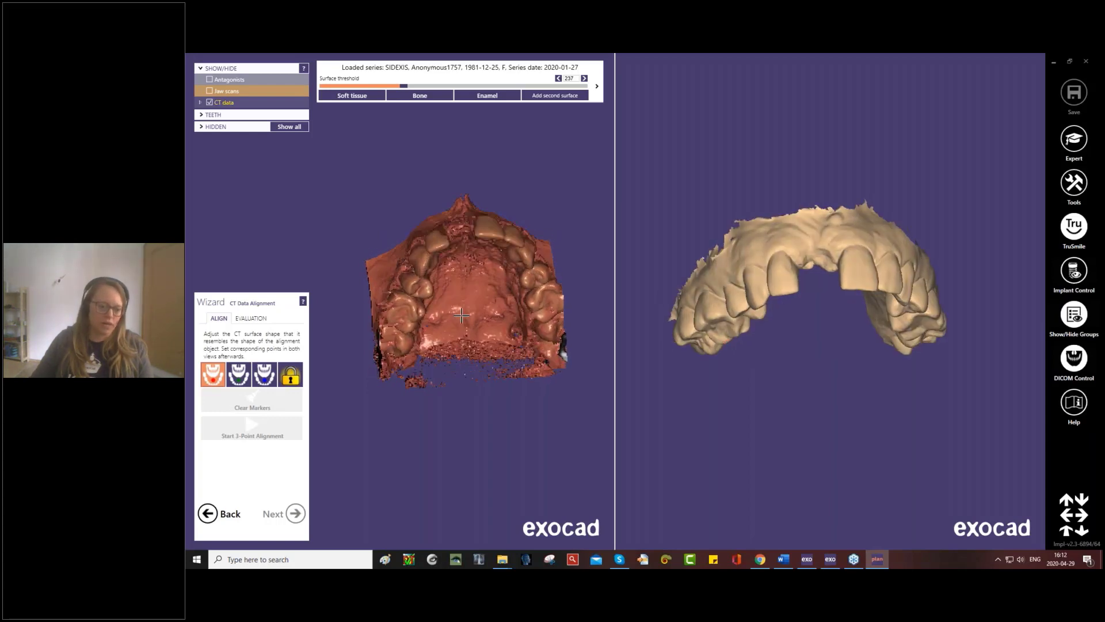
left_click(401, 348)
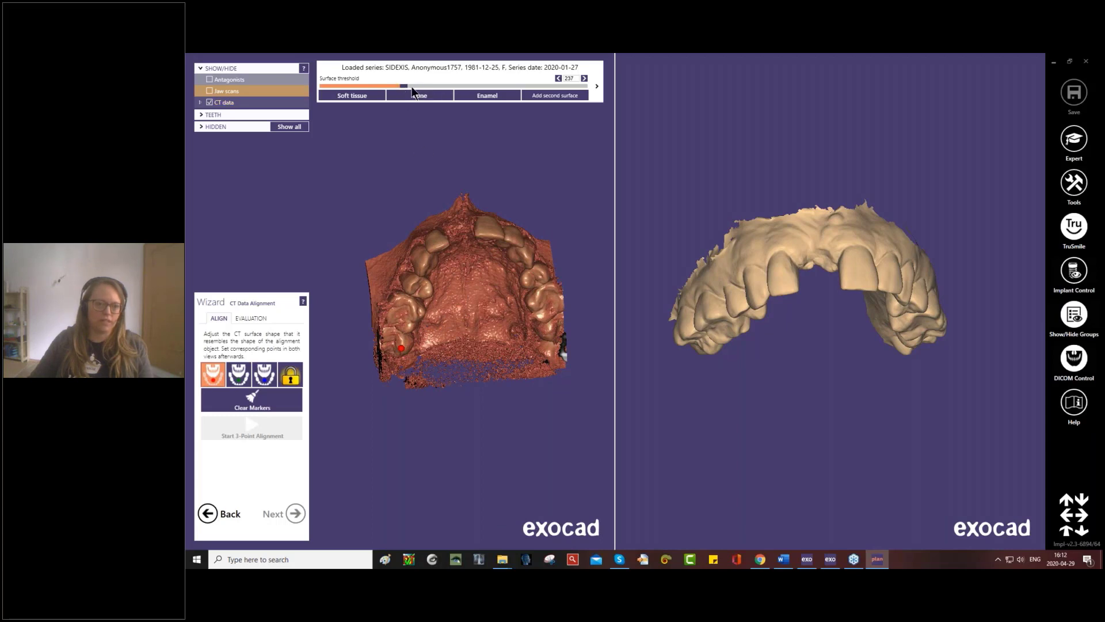
- Set the CT surface threshold to 417 and place the matching red marker on the jaw scan's rearmost right molar
left_click_drag(402, 84, 415, 87)
mouse_move(465, 262)
right_mouse_down()
mouse_move(467, 231)
mouse_move(467, 277)
right_mouse_up()
right_click_drag(692, 353, 696, 320)
left_click(715, 365)
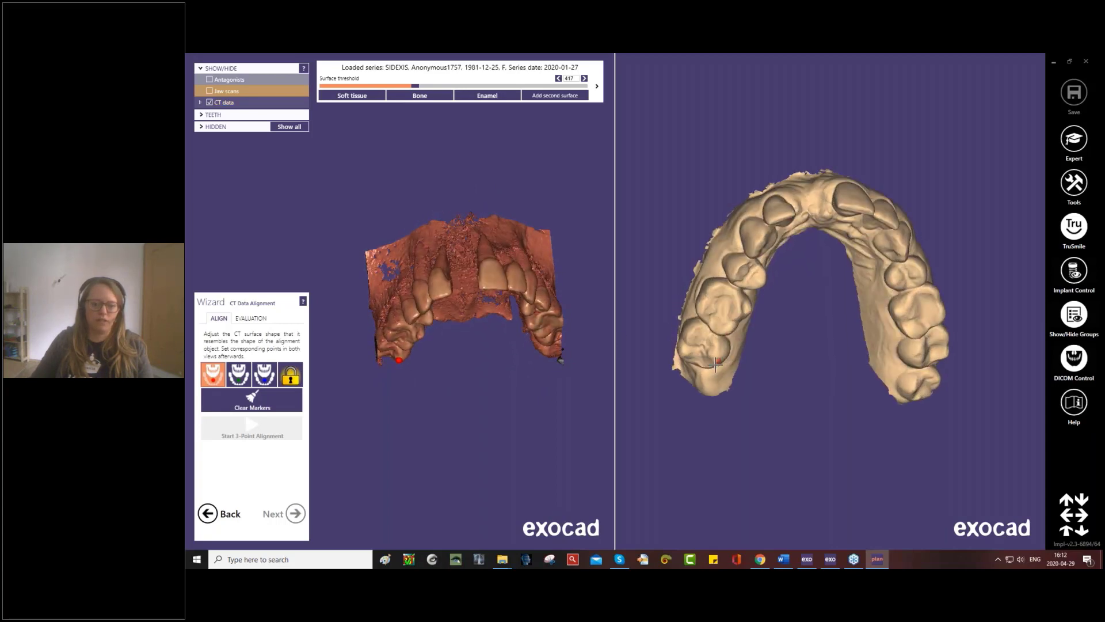
left_click(713, 356)
- Place the green marker pair on the incisal corner beside the gap on the left central incisor in the CT data and jaw scan
right_click_drag(498, 325, 498, 377)
left_click(473, 335)
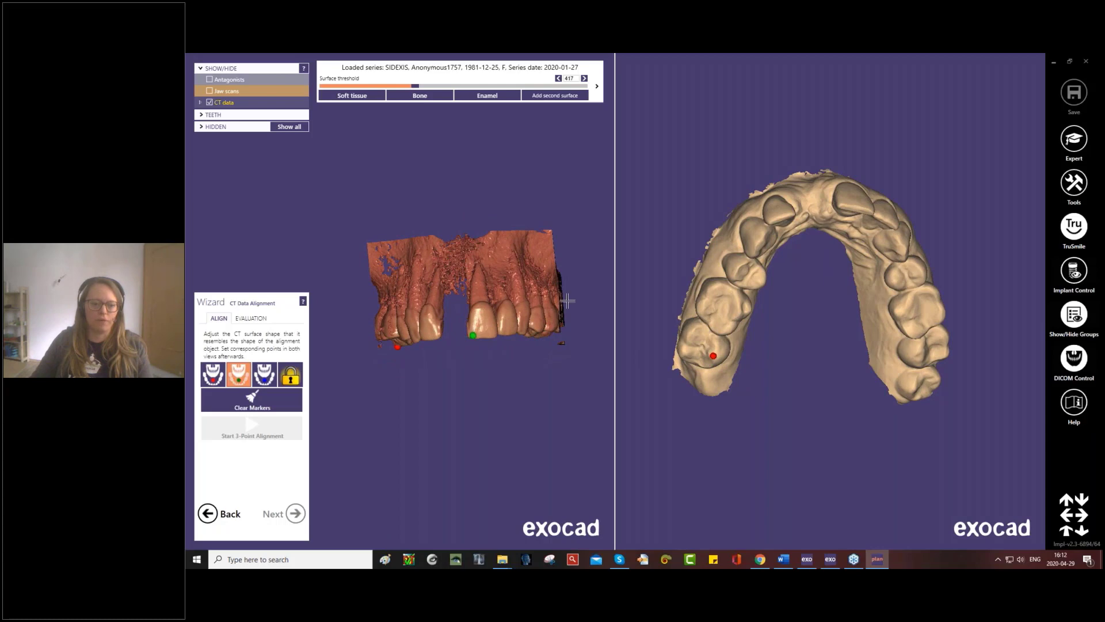
right_click_drag(808, 196, 810, 236)
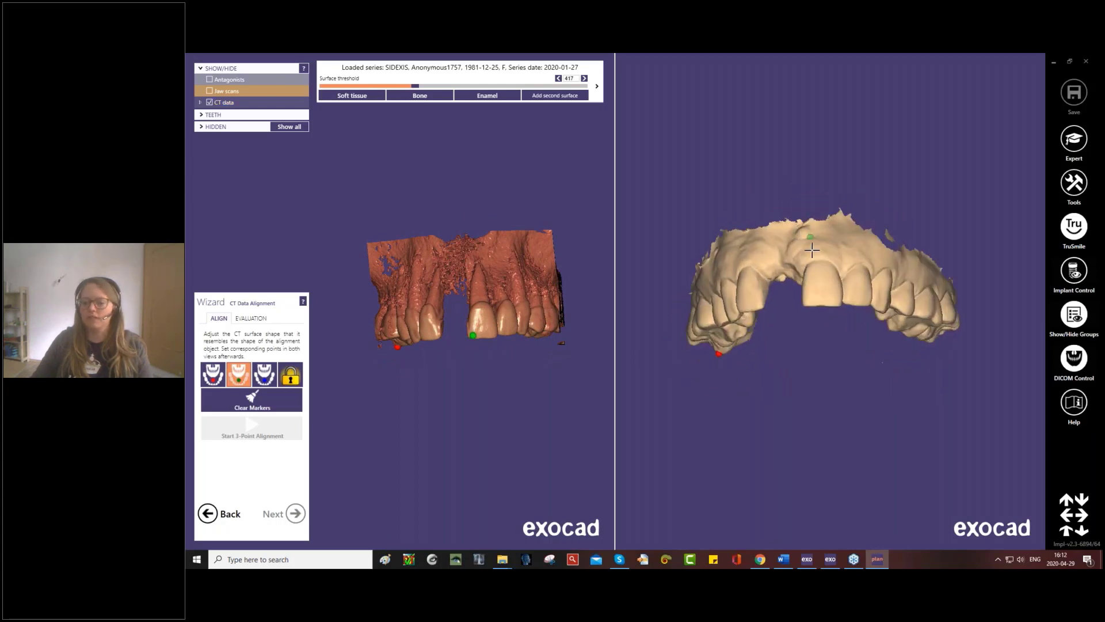
left_click(806, 302)
- Place the blue marker pair on the rearmost left molar in the CT data and jaw scan, and run the 3-point alignment
right_click_drag(453, 345, 455, 291)
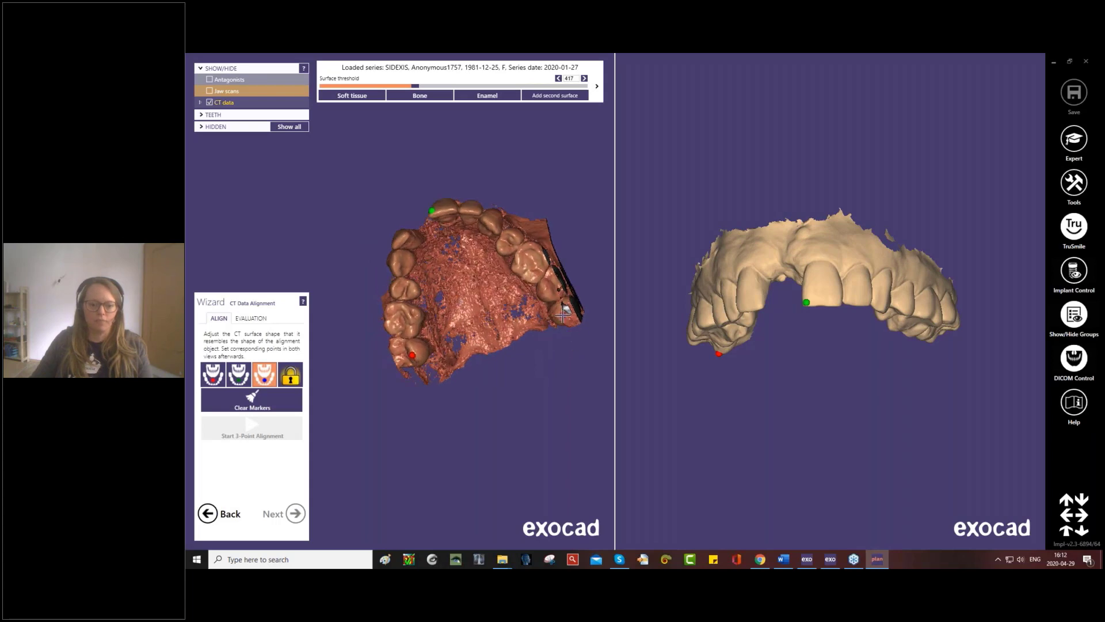
left_click(561, 314)
right_click_drag(802, 300, 922, 342)
left_click(940, 354)
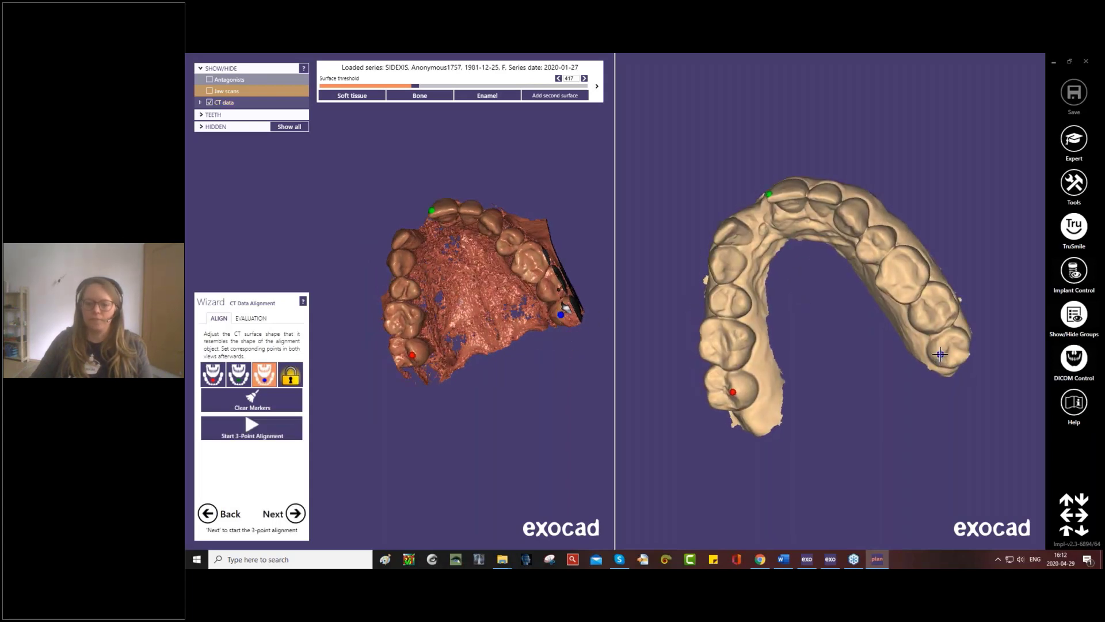
left_click(231, 431)
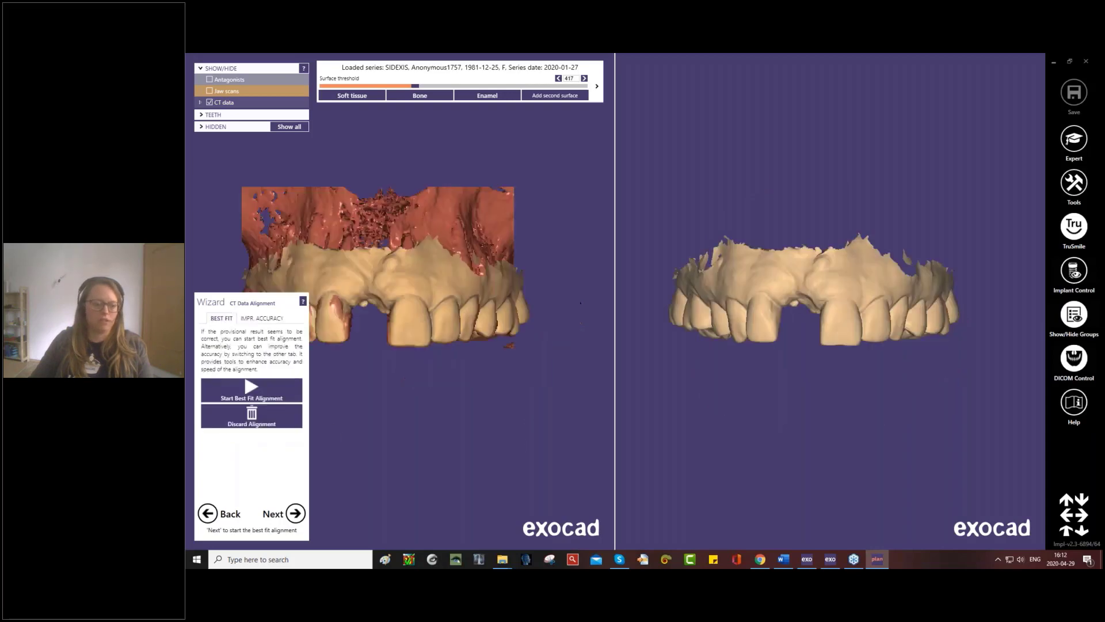
middle_click_drag(478, 392, 521, 384)
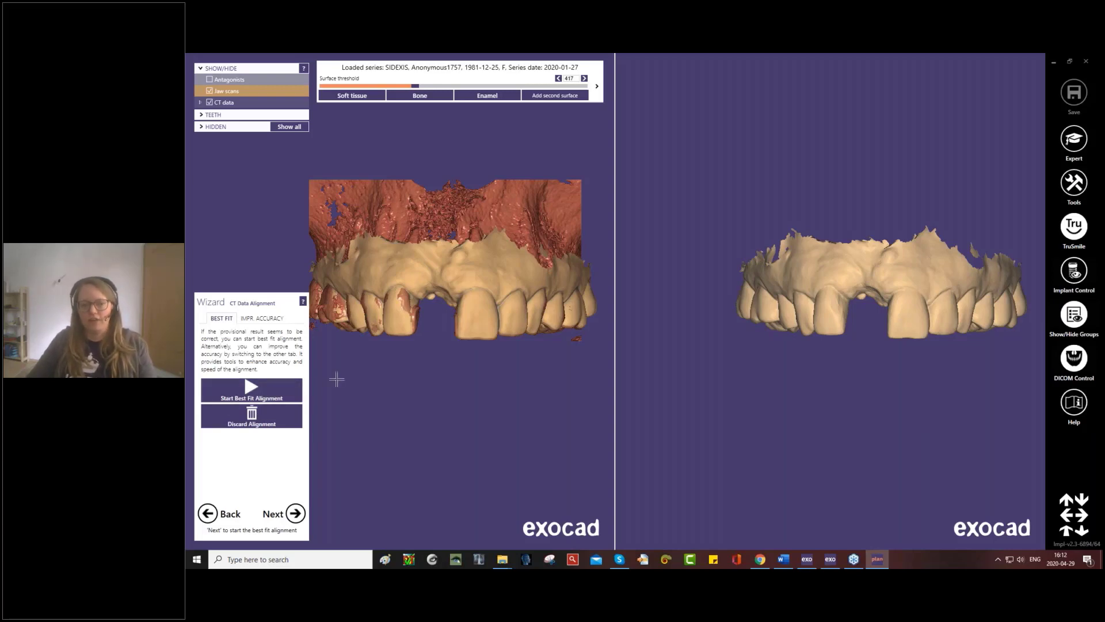
- Review the accuracy improvement options and run the best fit alignment of the CT data to the jaw scan
left_click(247, 317)
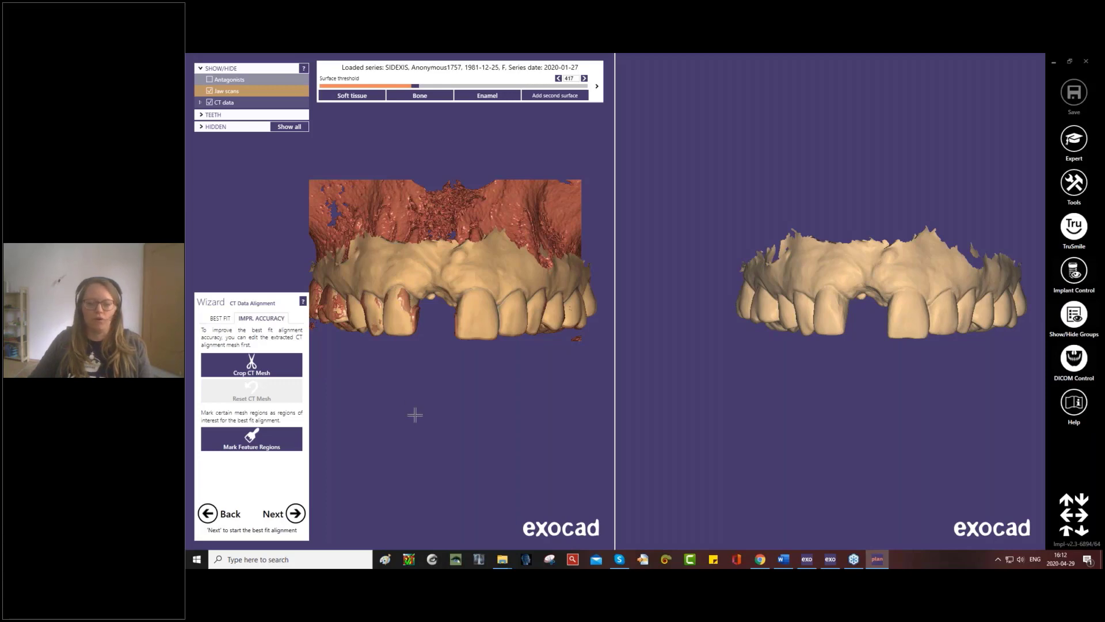
right_click_drag(892, 291, 778, 364)
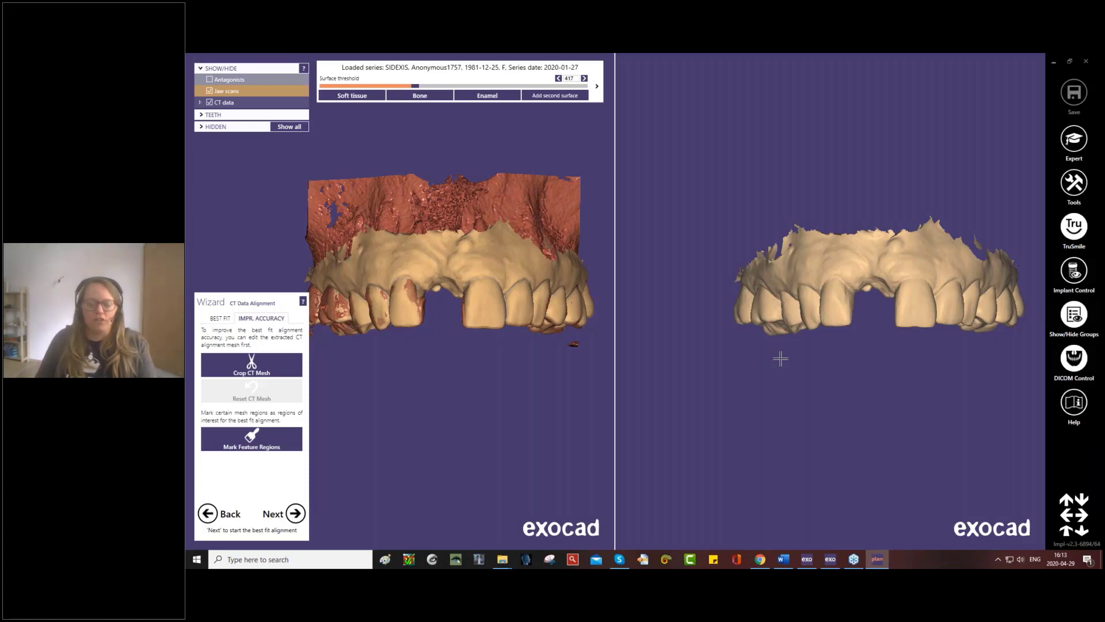
left_click(214, 318)
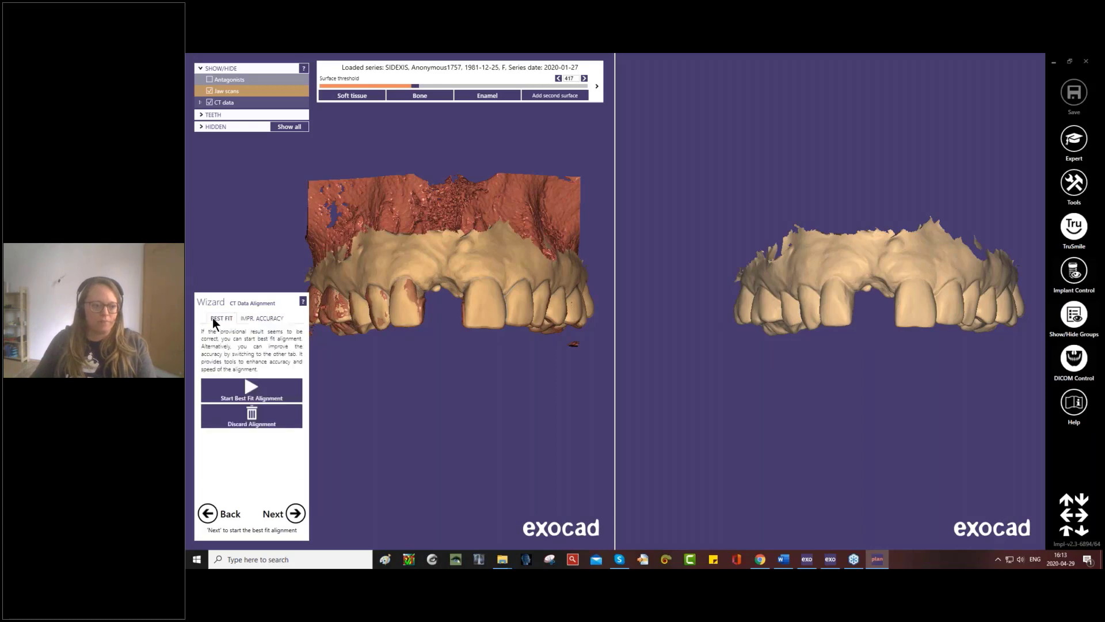
left_click(268, 389)
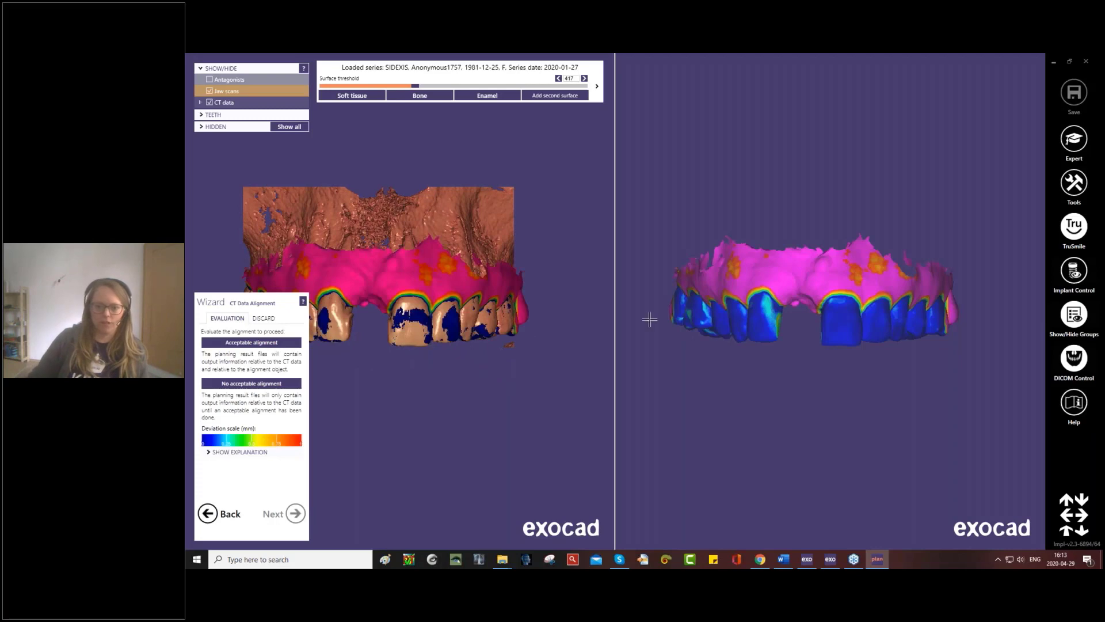
- Check the deviation colours across the arch from several angles and evaluate the result as an acceptable alignment
right_click_drag(830, 330, 831, 323)
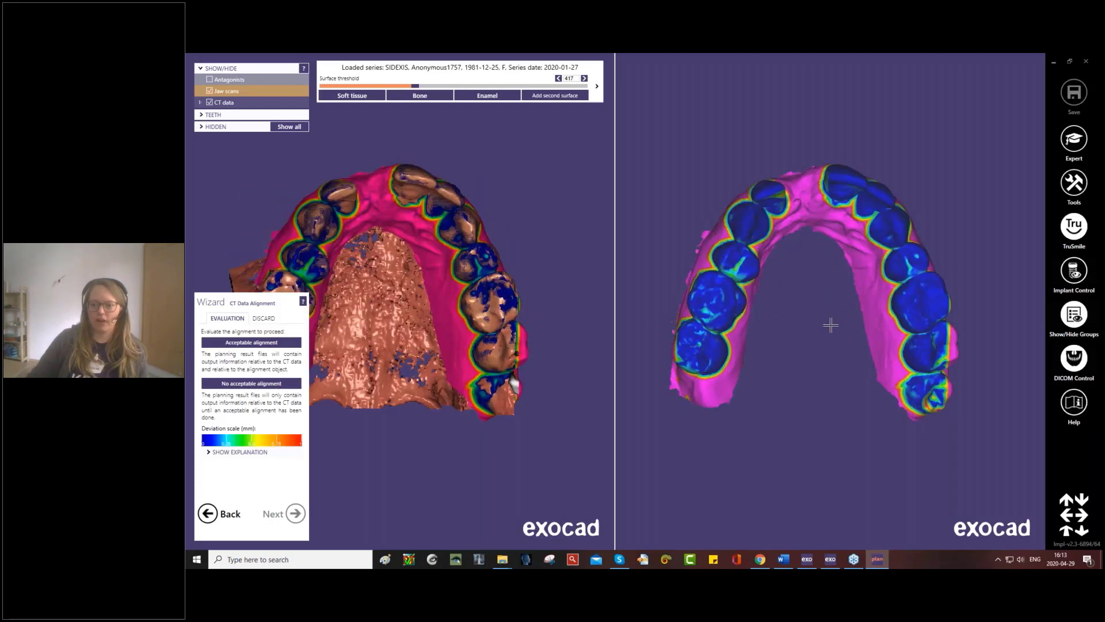
right_click_drag(378, 262, 379, 420)
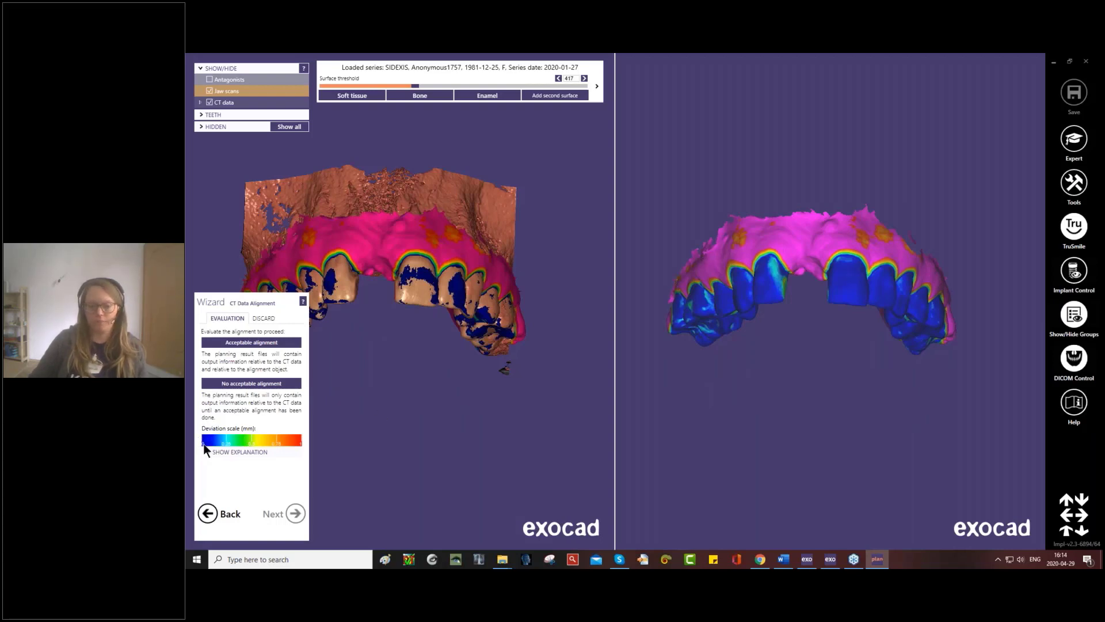
right_click_drag(431, 310, 461, 346)
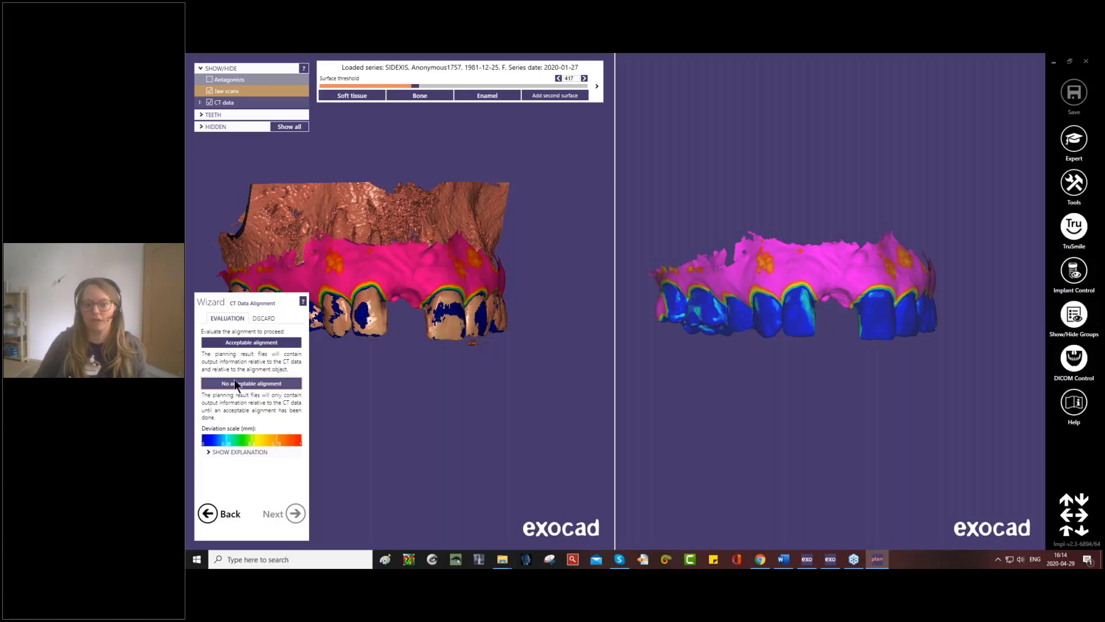
left_click(250, 344)
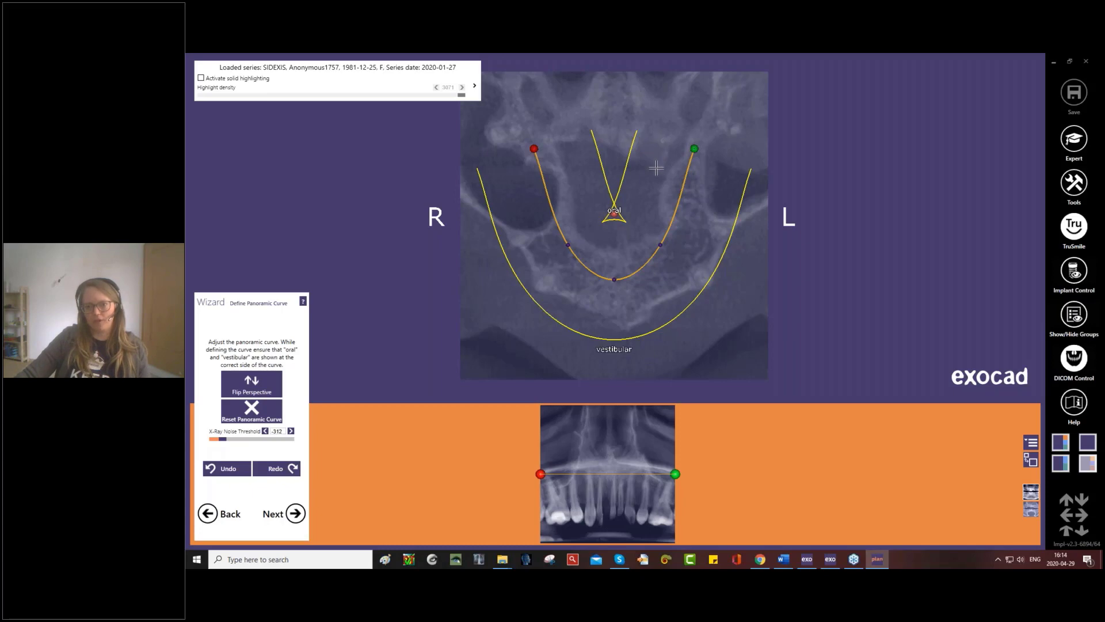
- Find the axial slice through the upper tooth roots, centre the panoramic curve, and fit its left side along the arch to the rearmost molar
scroll(655, 163, "down", 2)
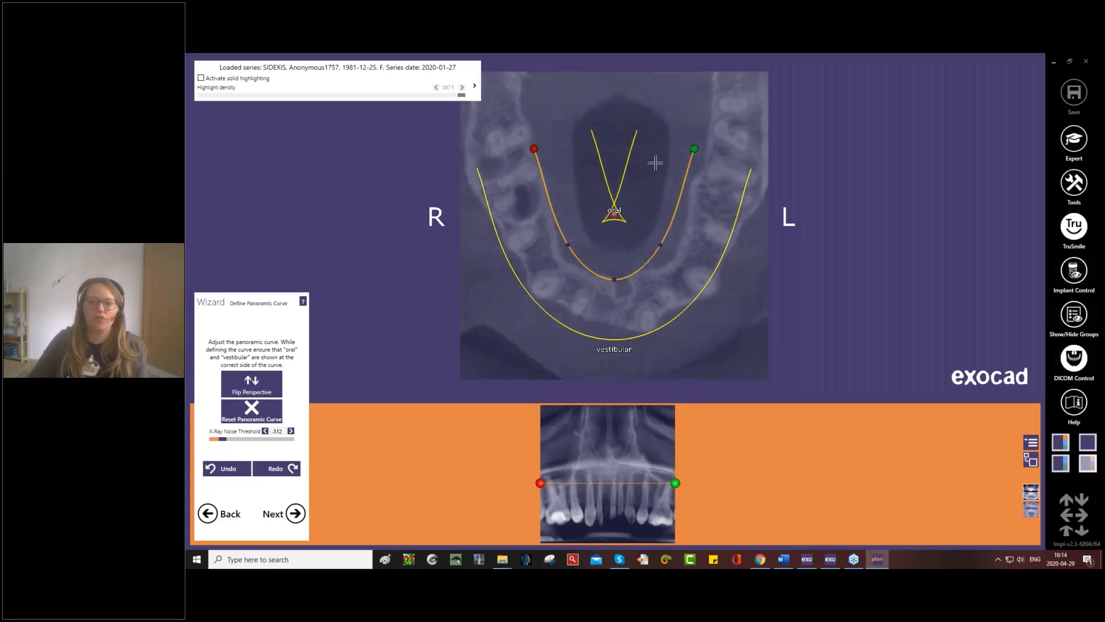
scroll(655, 163, "down", 3)
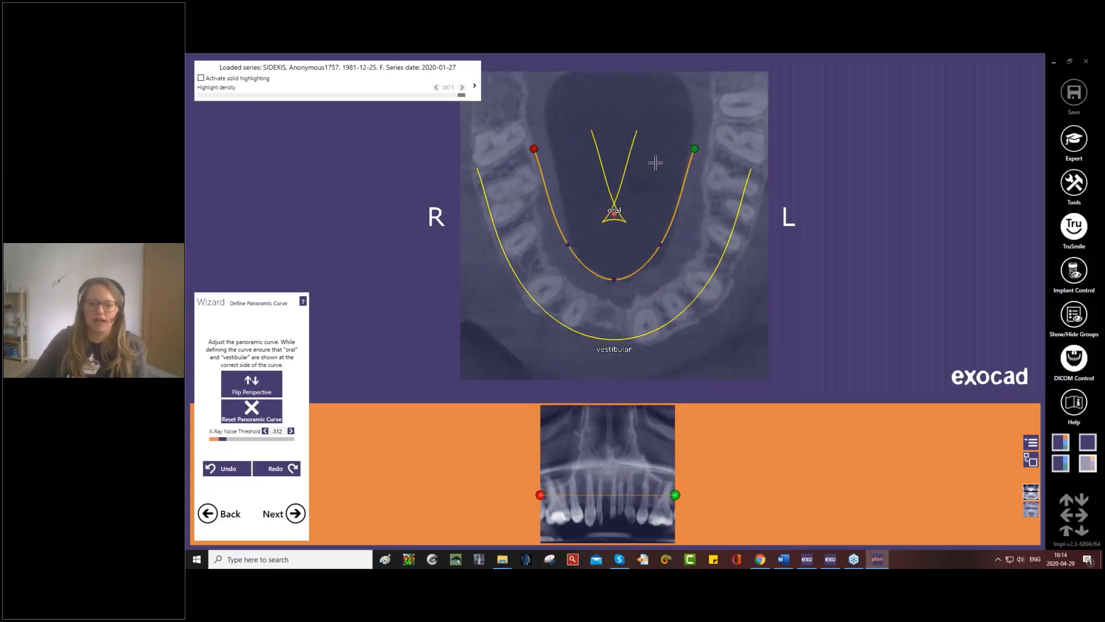
scroll(655, 162, "up", 1)
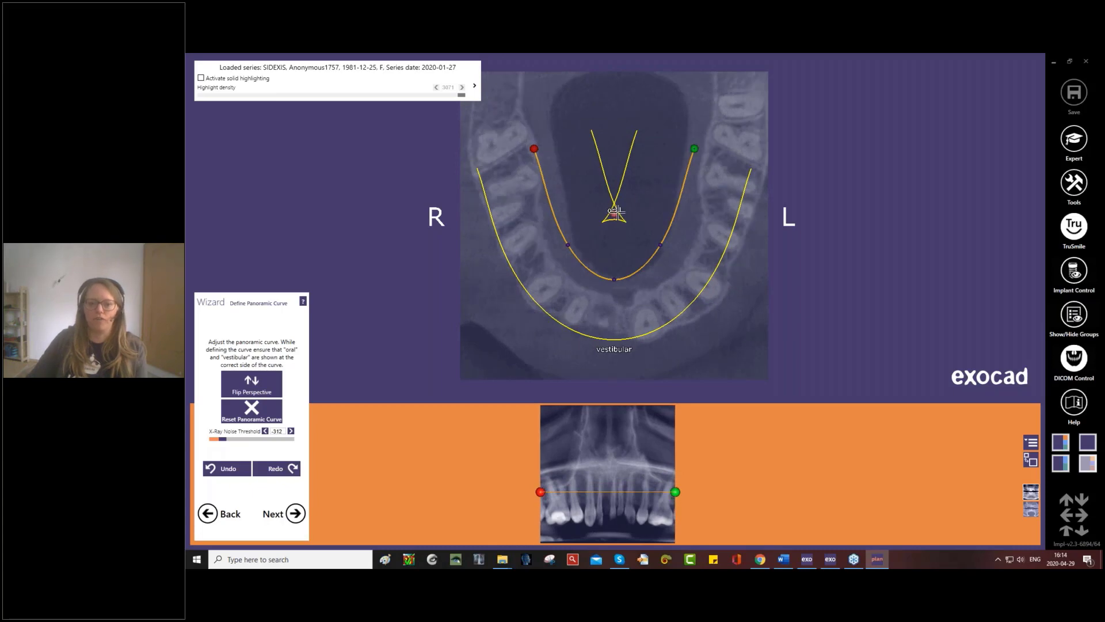
mouse_move(618, 212)
left_mouse_down()
mouse_move(657, 195)
mouse_move(639, 191)
mouse_move(610, 212)
mouse_move(623, 251)
left_mouse_up()
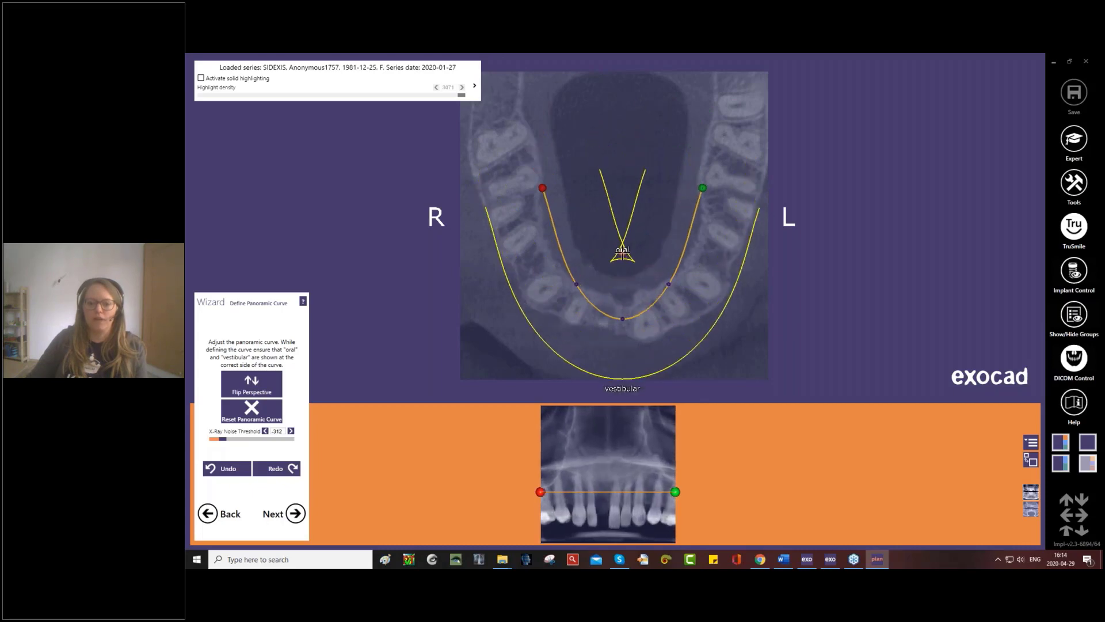
left_click_drag(704, 186, 749, 85)
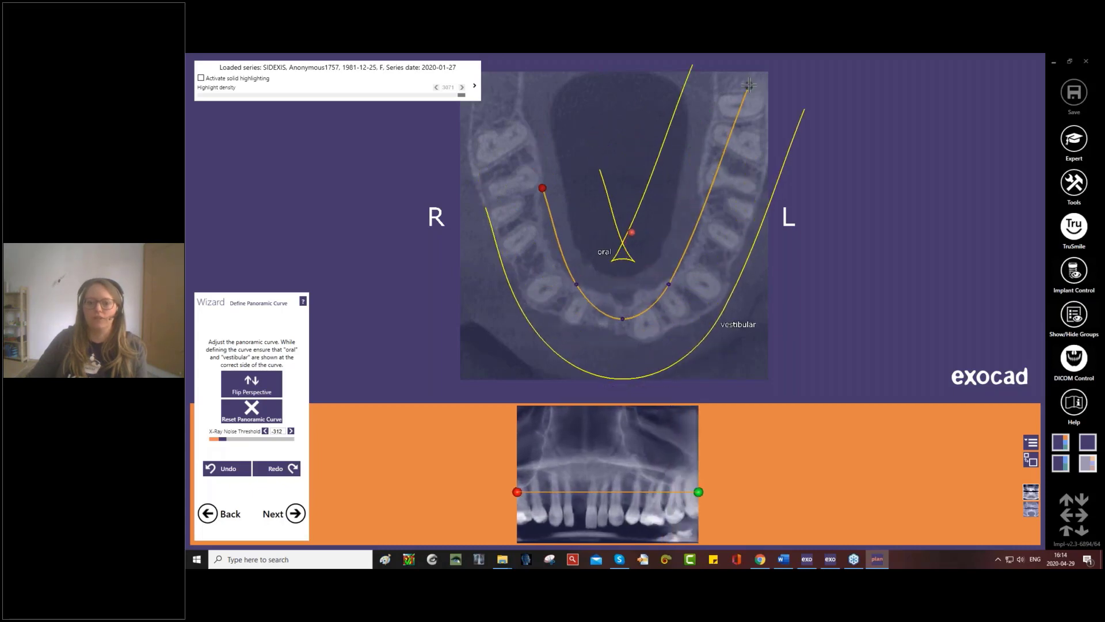
left_click_drag(709, 199, 724, 216)
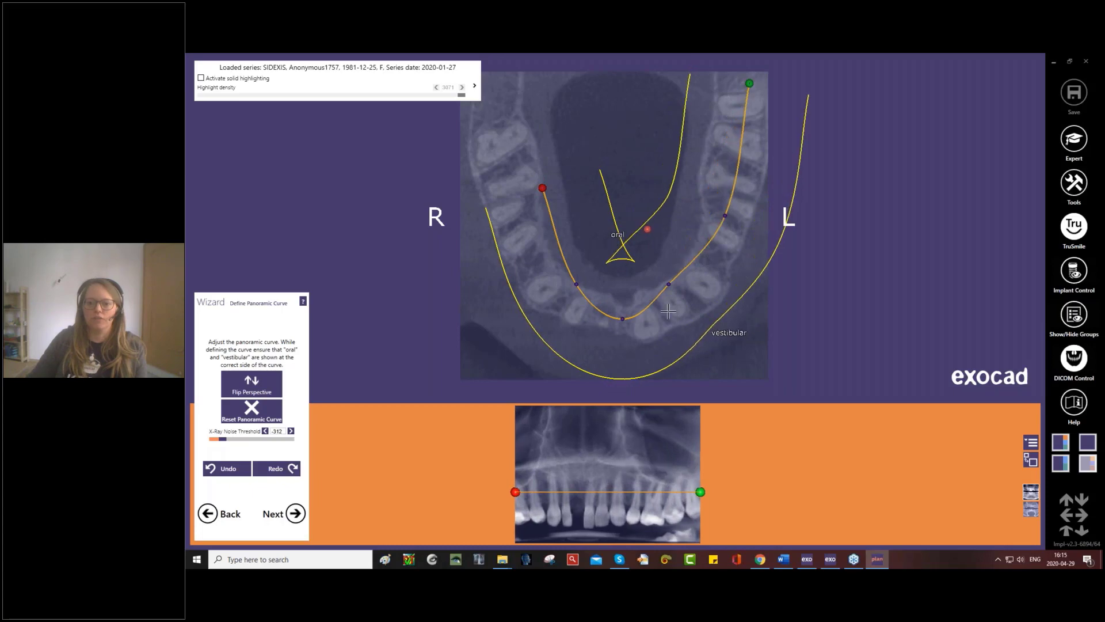
left_click_drag(669, 285, 679, 300)
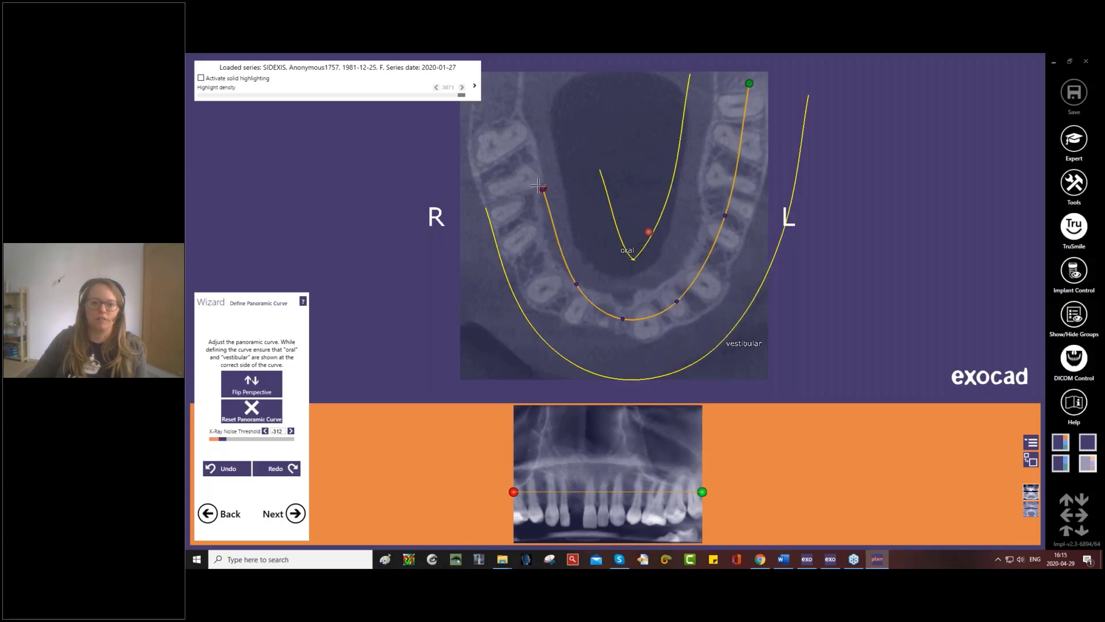
- Fit the panoramic curve's right side along the arch, refine its front section, and set the X-ray noise threshold to -139
left_click_drag(542, 188, 493, 81)
left_click_drag(540, 209, 516, 208)
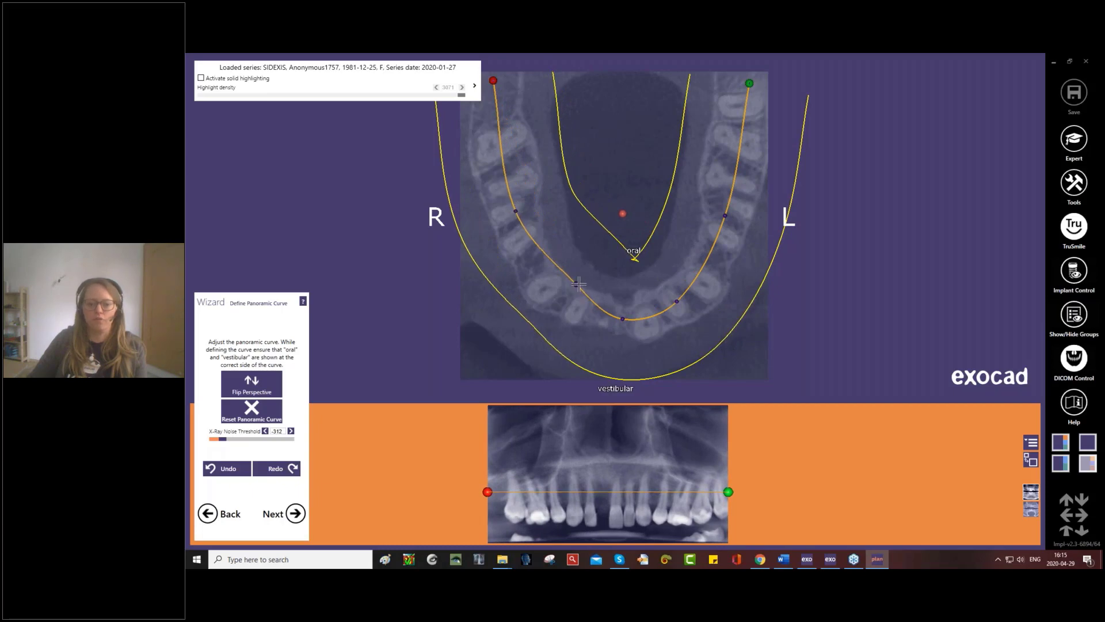
left_click_drag(577, 284, 553, 296)
left_click_drag(681, 297, 686, 300)
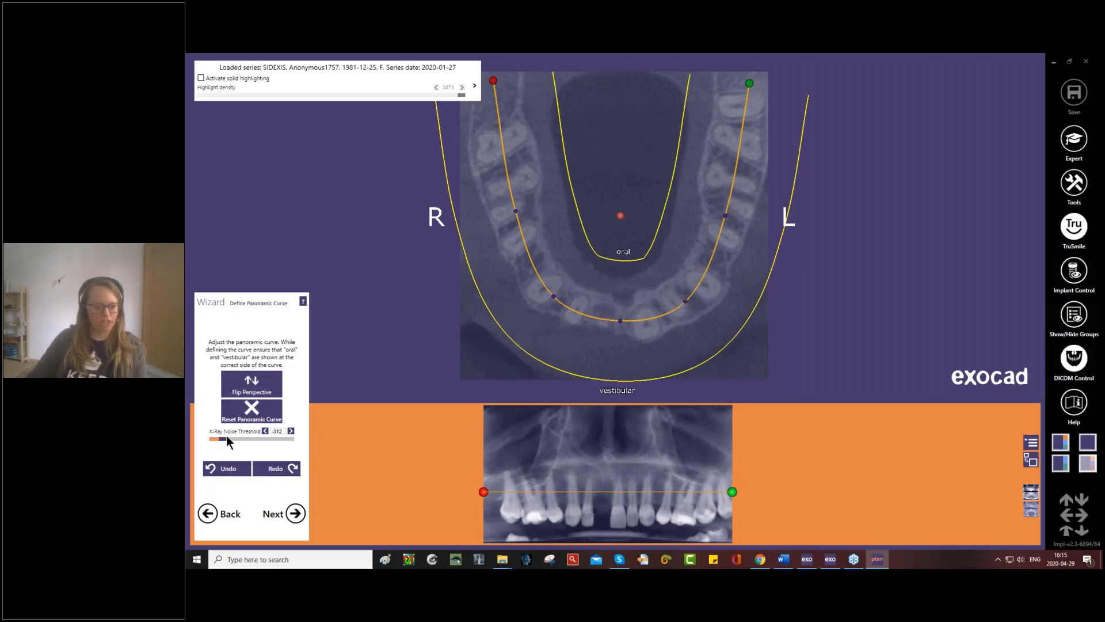
left_click_drag(223, 437, 228, 439)
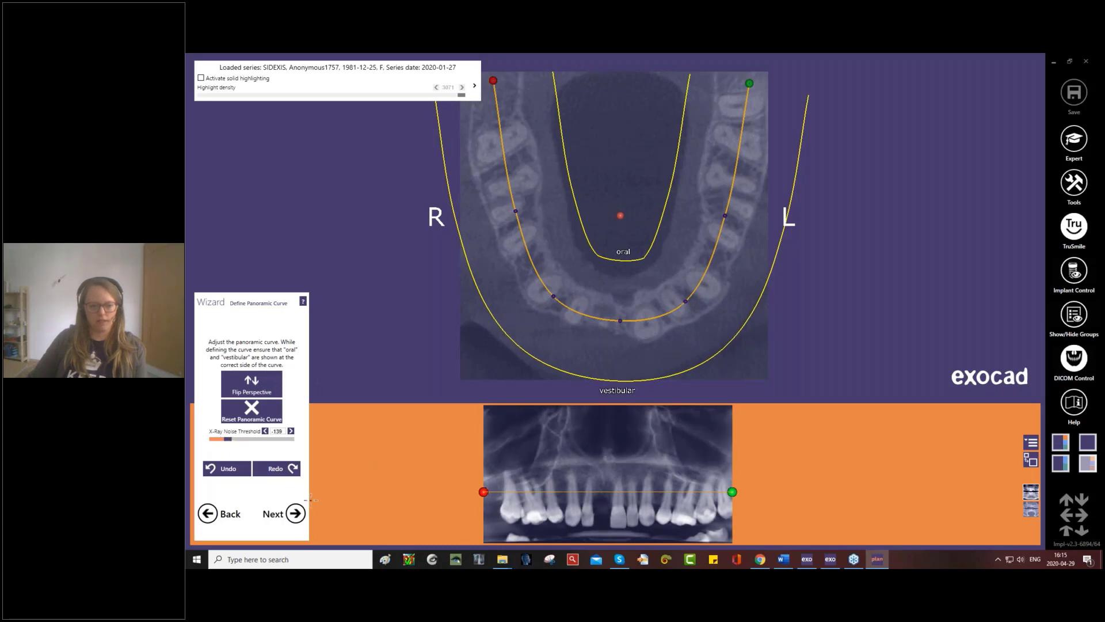
left_click(296, 513)
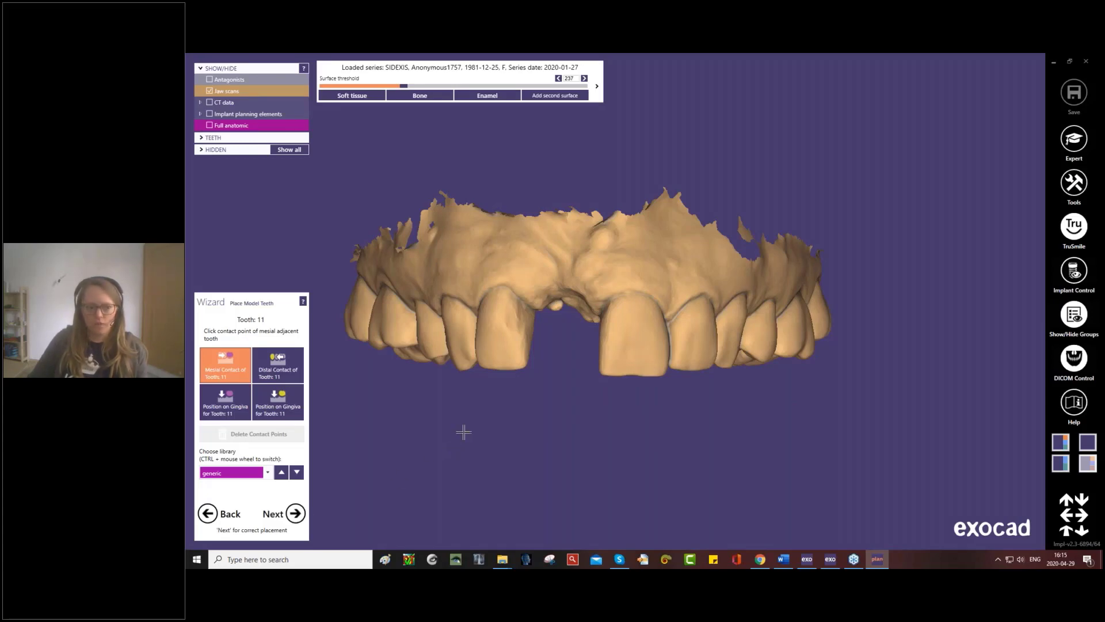
- Place a generic library tooth 11 in the gap, marking its mesial contact on the left central incisor and distal contact on the right lateral incisor
right_click_drag(476, 427, 489, 434)
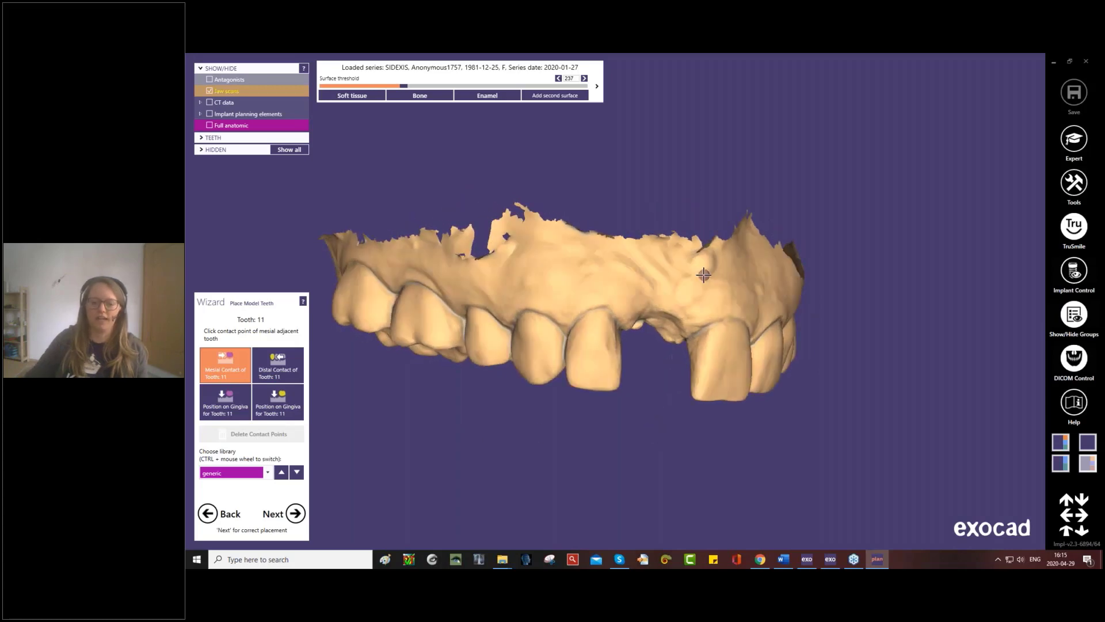
left_click(697, 362)
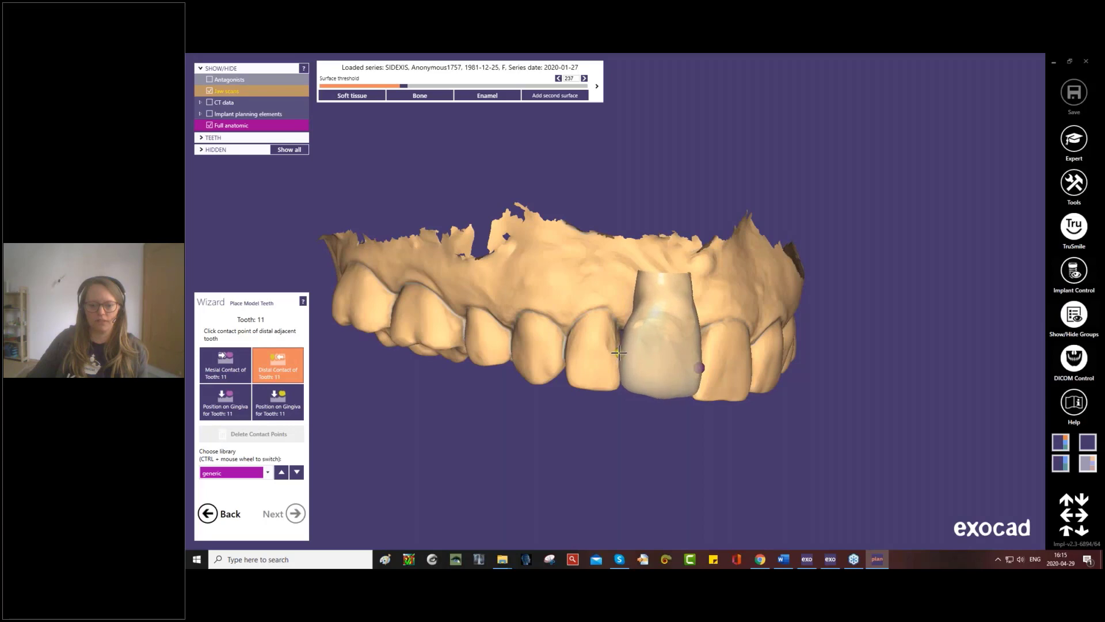
left_click(617, 362)
right_click_drag(565, 377, 562, 375)
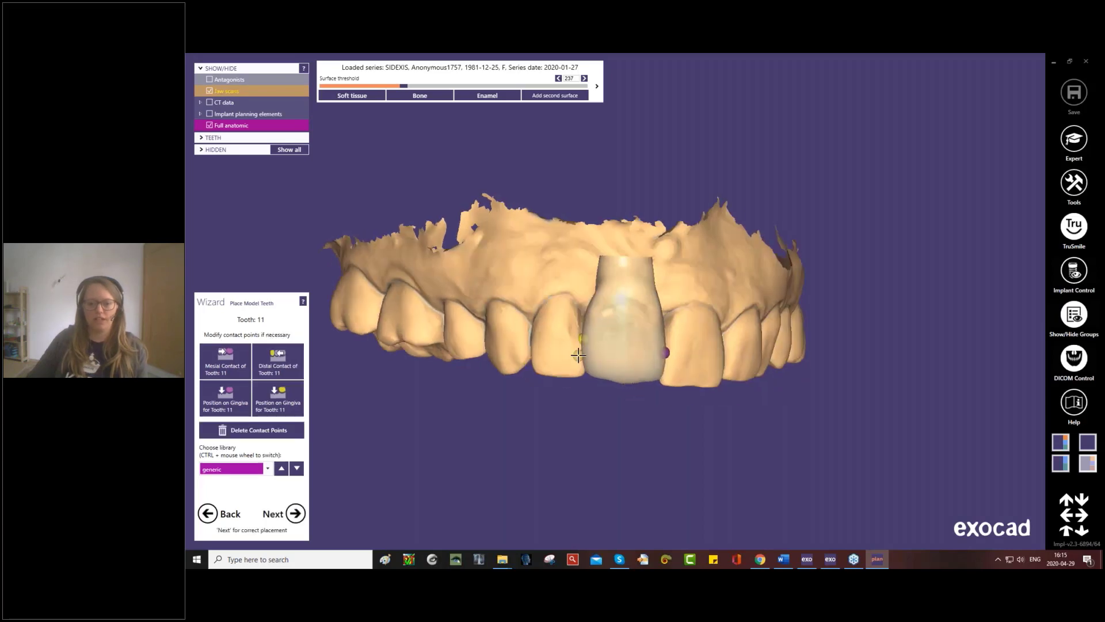
left_click(554, 375)
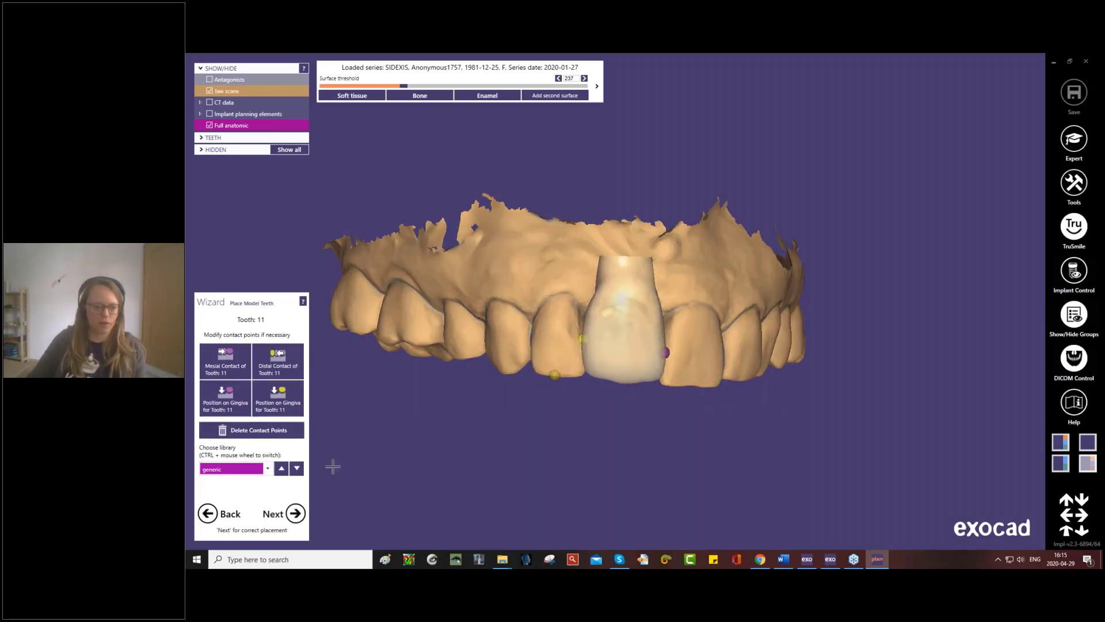
left_click(267, 468)
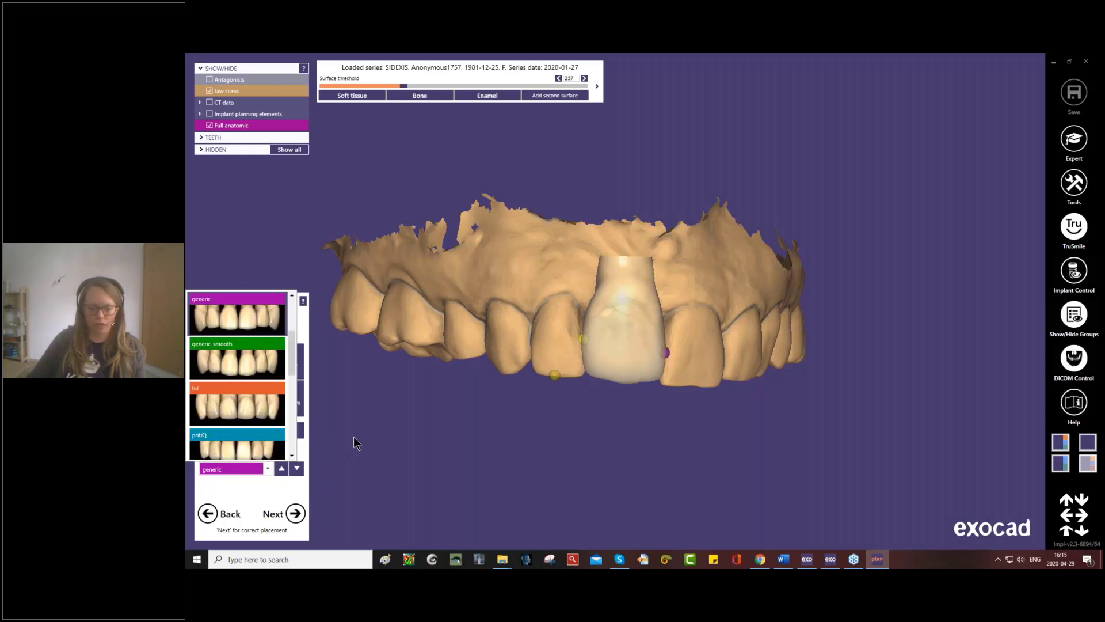
left_click(353, 438)
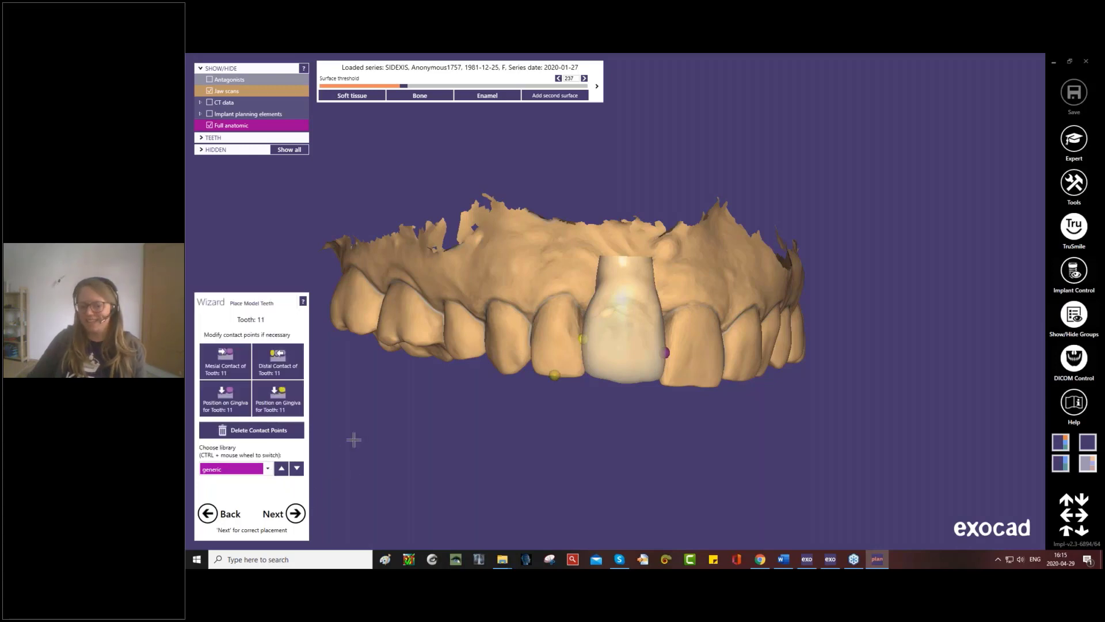
left_click(296, 514)
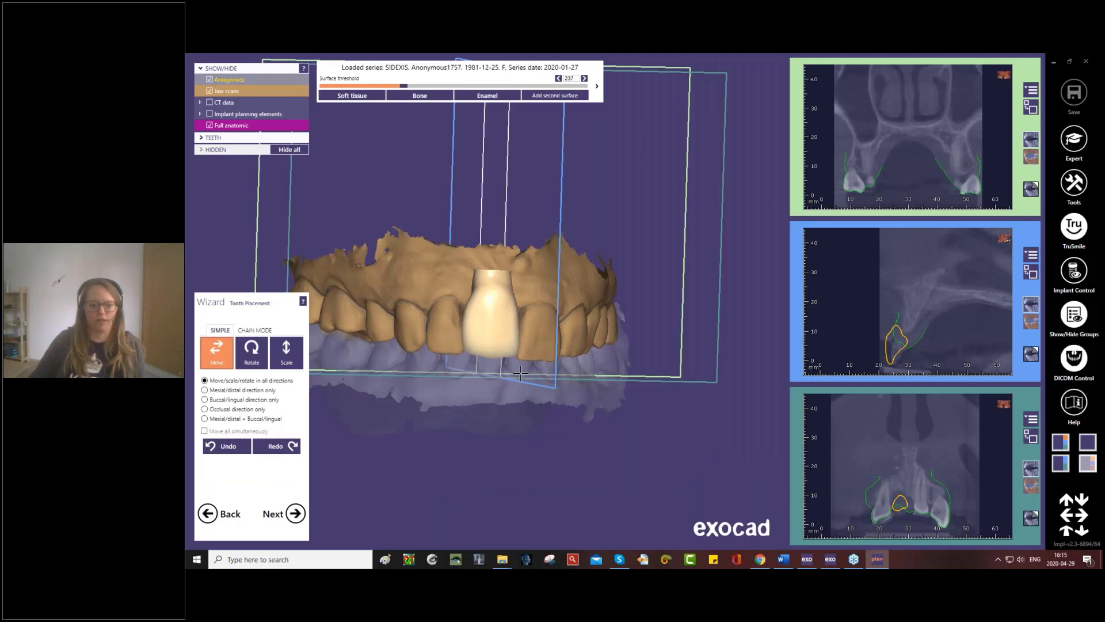
- Move tooth 11 inward in the occlusal view to line it up with the arch, and centre the cross-sections on it
right_click_drag(519, 374, 561, 500)
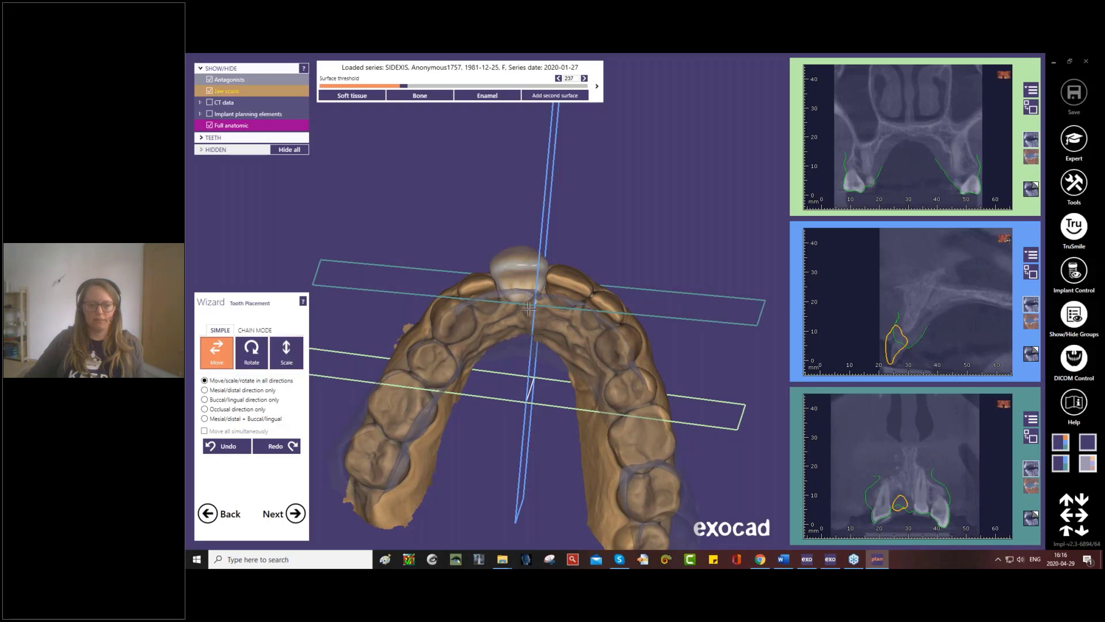
left_click_drag(527, 291, 527, 294)
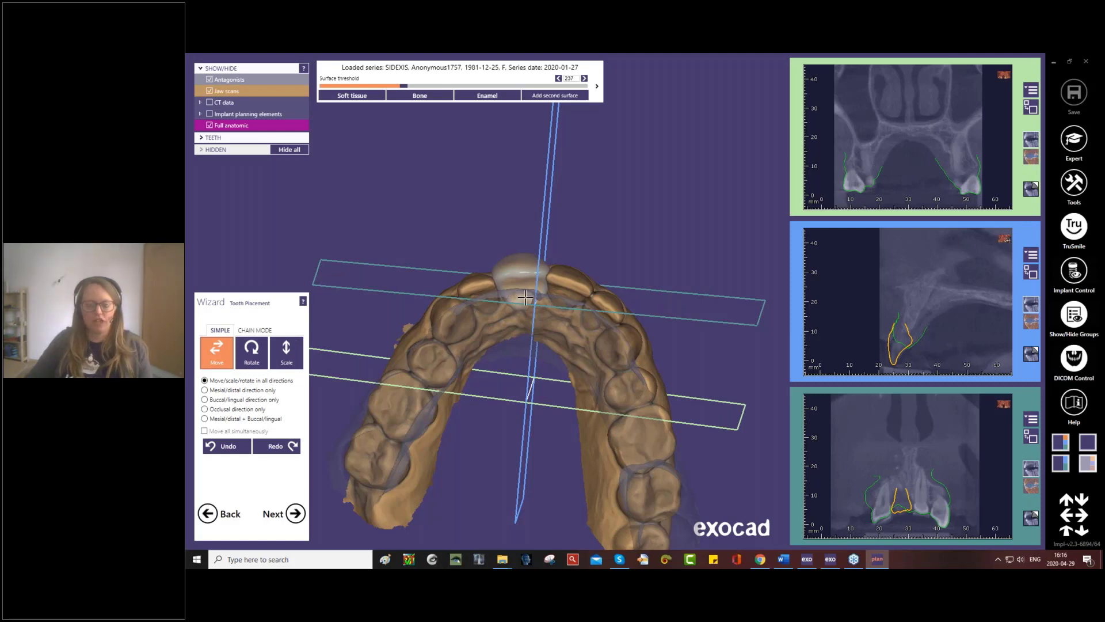
left_click_drag(536, 266, 535, 278)
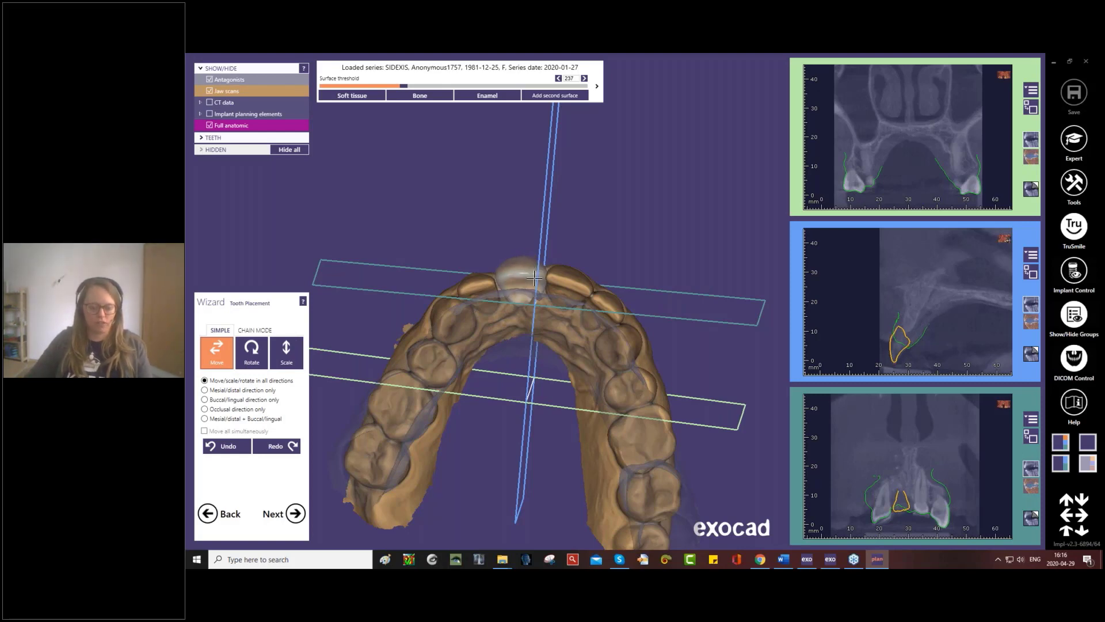
left_click_drag(535, 278, 524, 275)
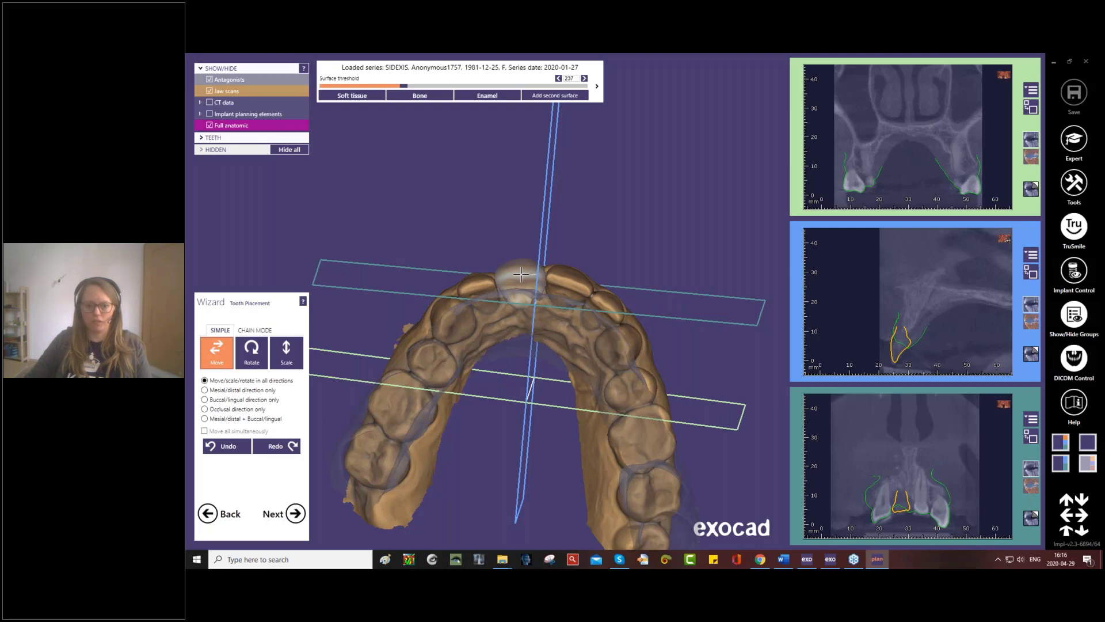
middle_click(521, 274)
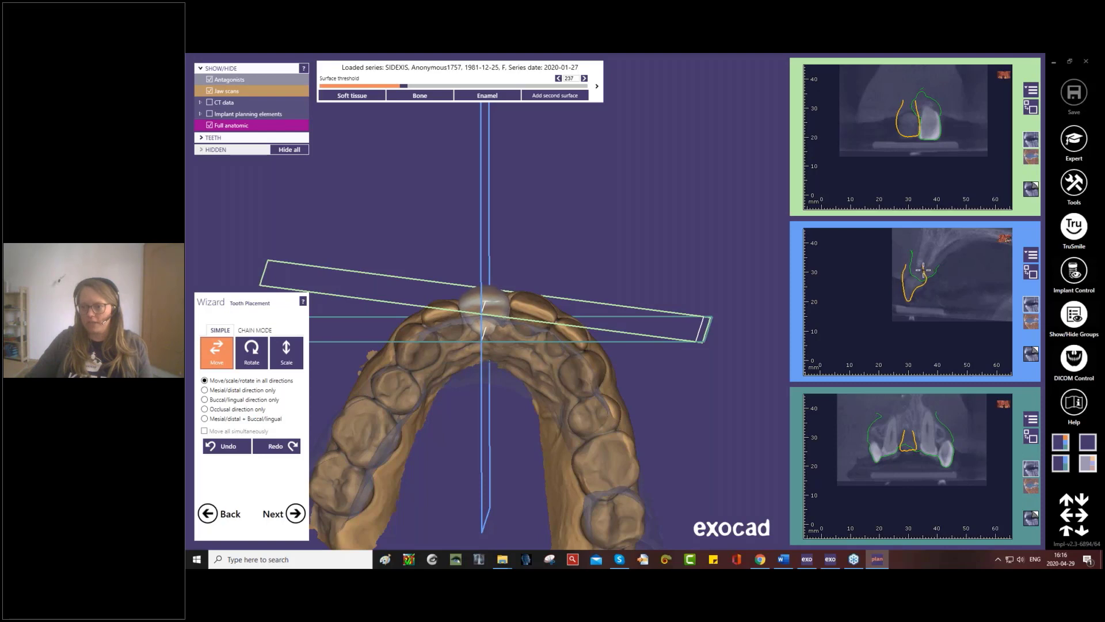
- Adjust tooth 11 in the buccal-lingual CT cross-section, check its fit from the front and occlusally, and finish the tooth placement
left_click_drag(923, 268, 916, 288)
right_click_drag(609, 322, 493, 264)
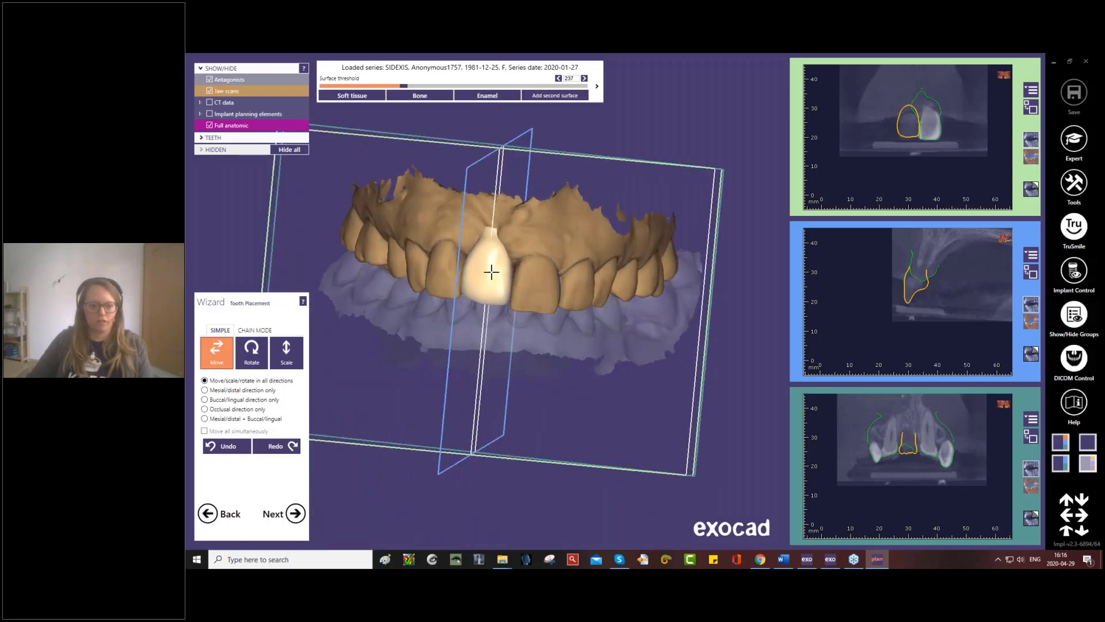
right_click_drag(562, 287, 530, 401)
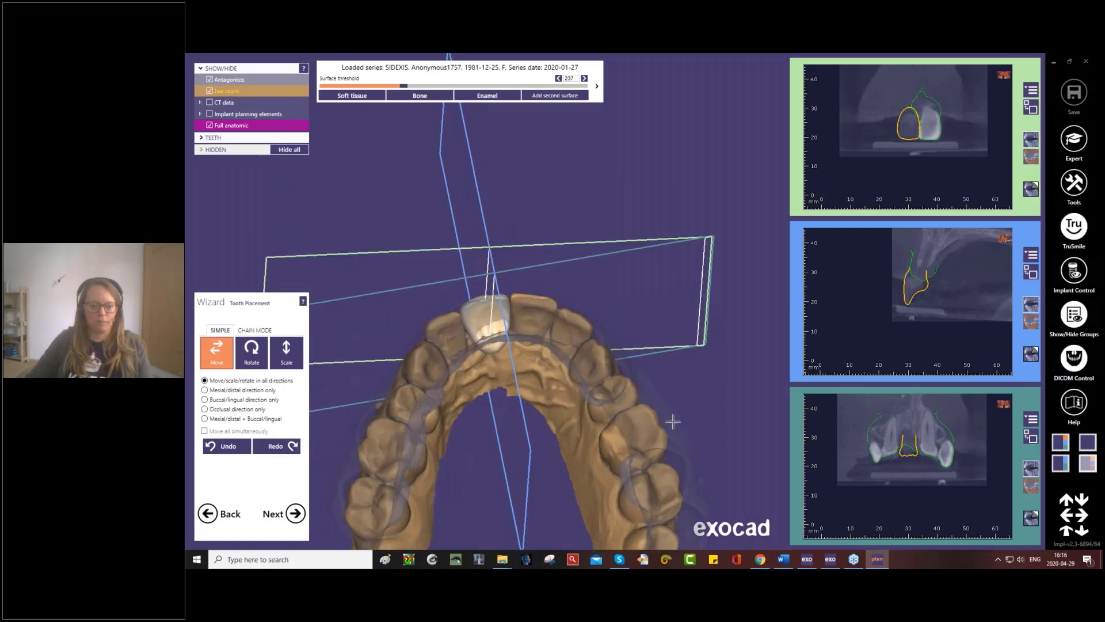
left_click(295, 512)
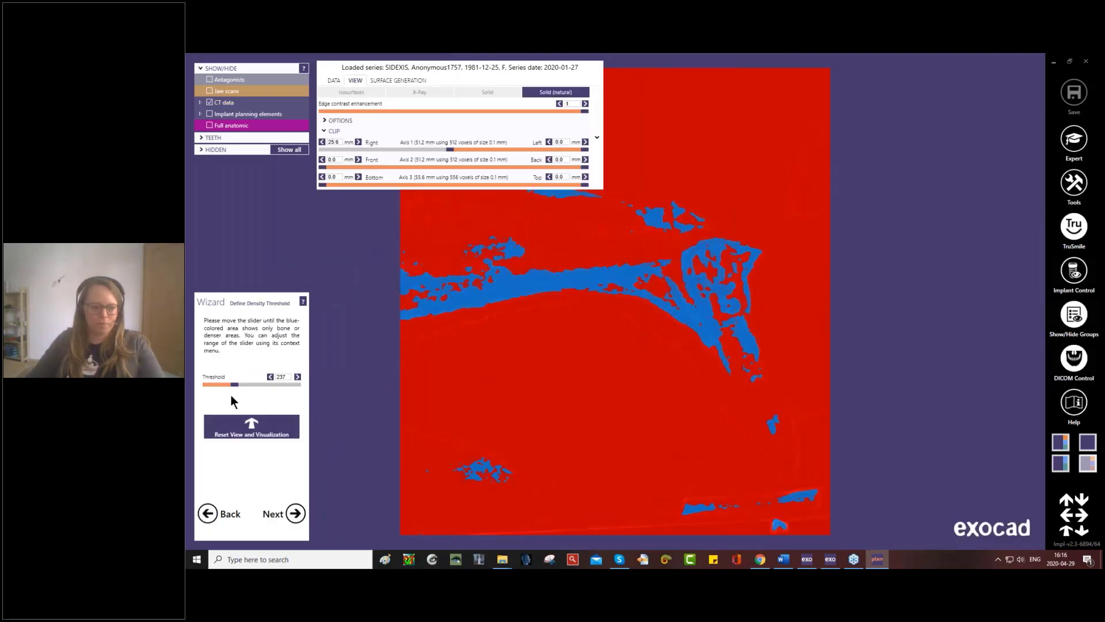
- Set the bone density threshold to 107 and continue to implant positioning for tooth 11
mouse_move(236, 384)
left_mouse_down()
mouse_move(246, 388)
mouse_move(233, 386)
left_mouse_up()
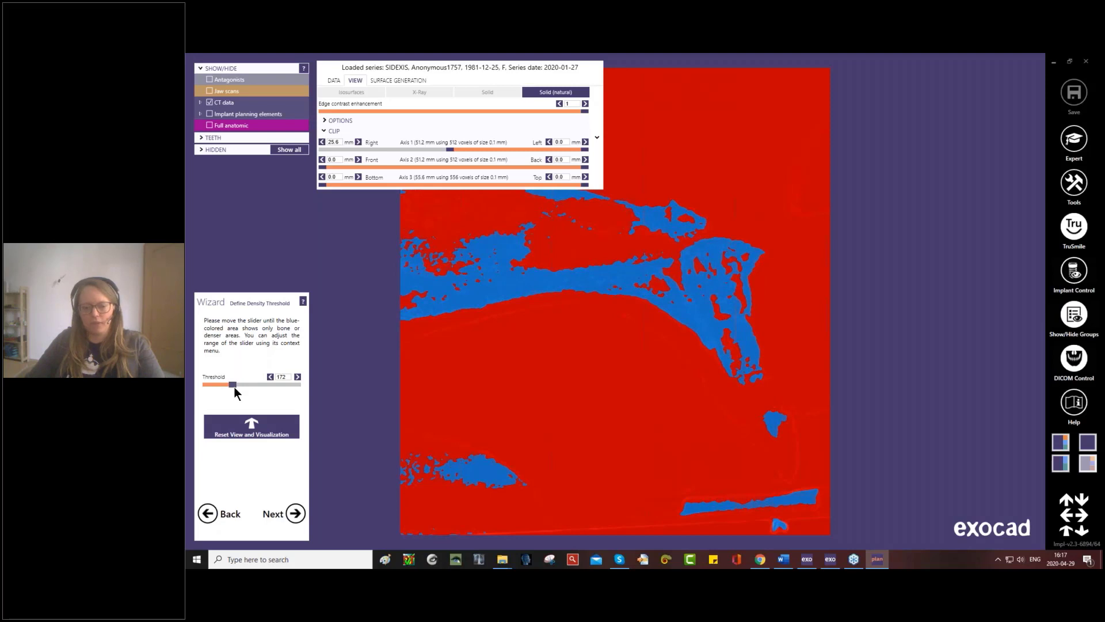
left_click_drag(233, 387, 233, 387)
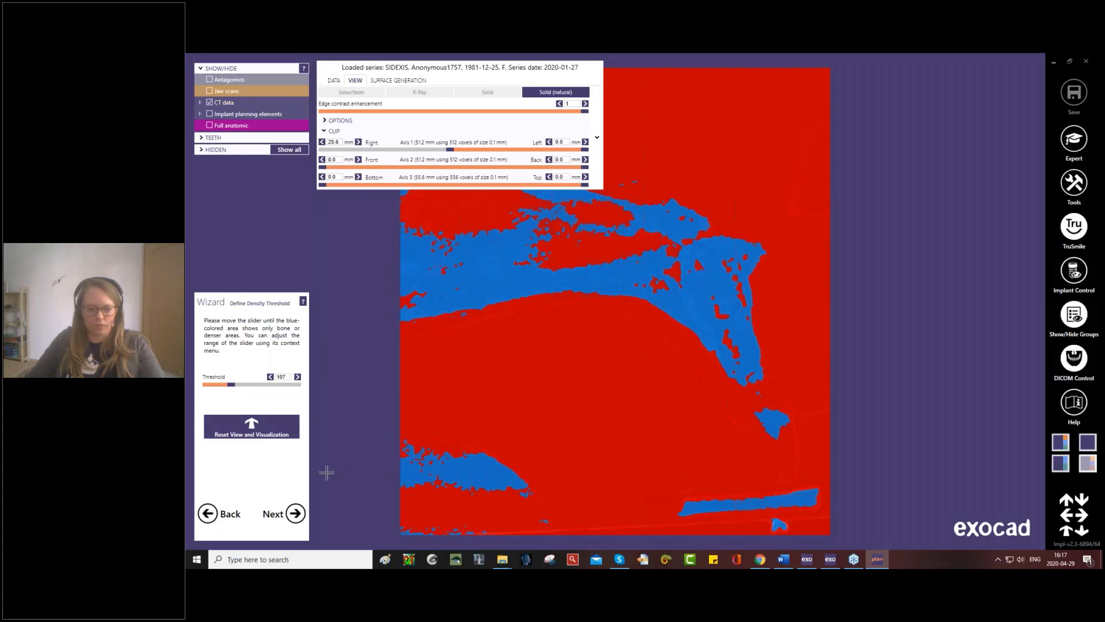
left_click(296, 513)
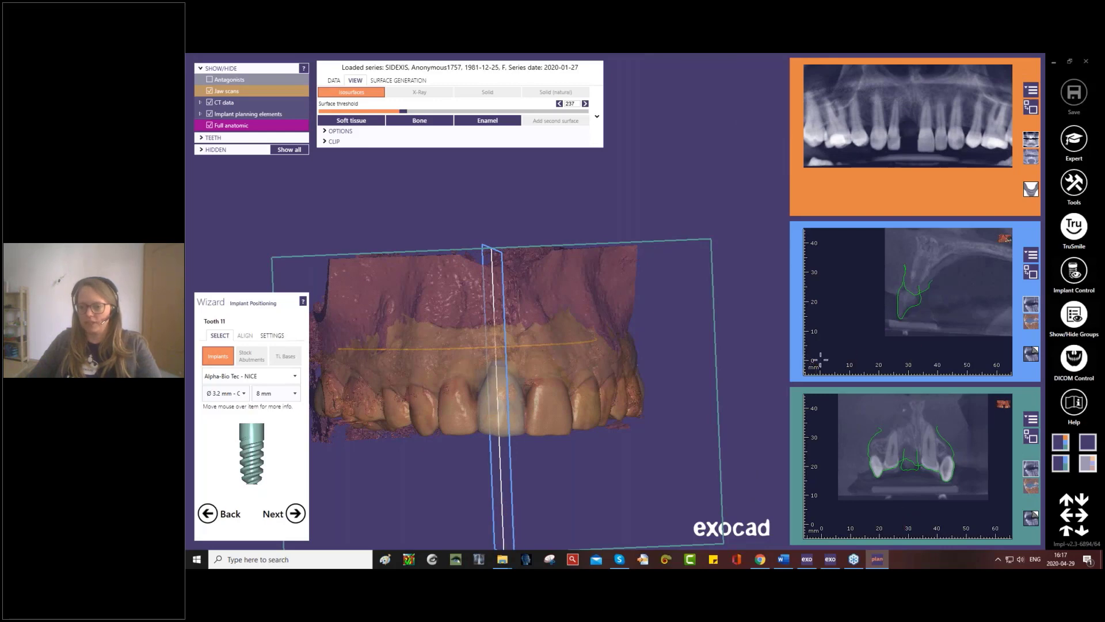
- Add the Anthogyr - Axiom BL 2.8 implant system to the favourites in the implant library list
left_click(296, 375)
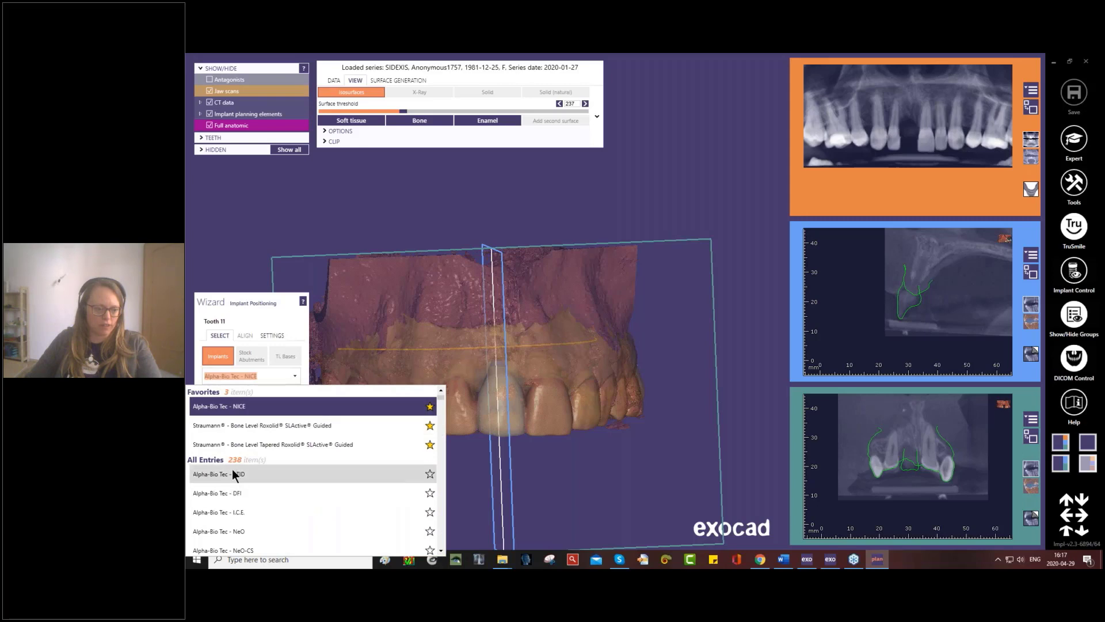
scroll(275, 475, "down", 1)
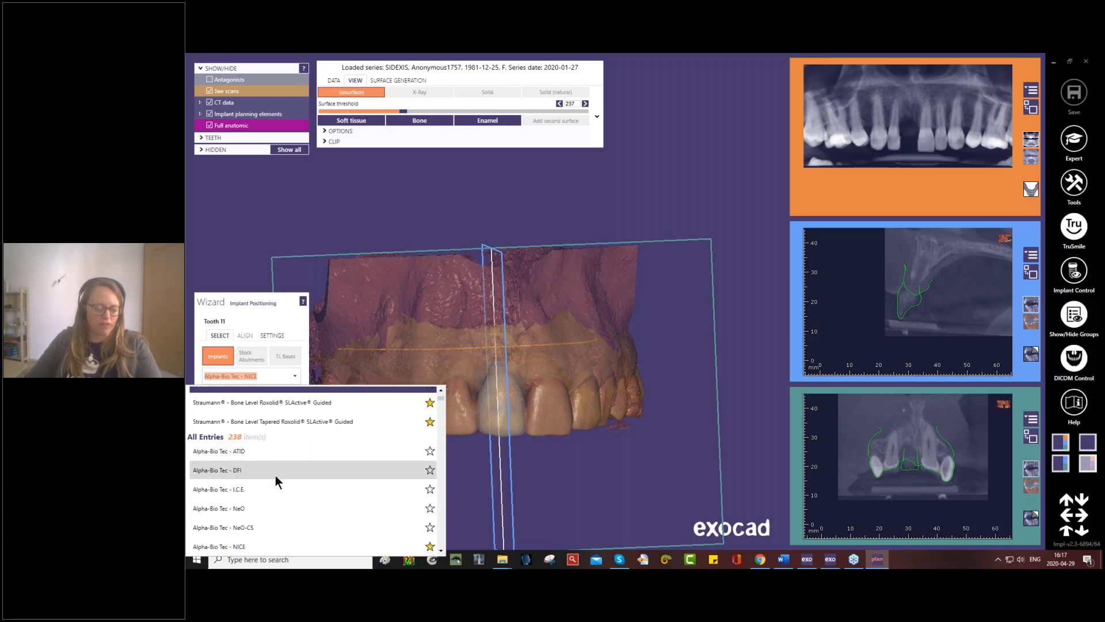
scroll(275, 475, "down", 1)
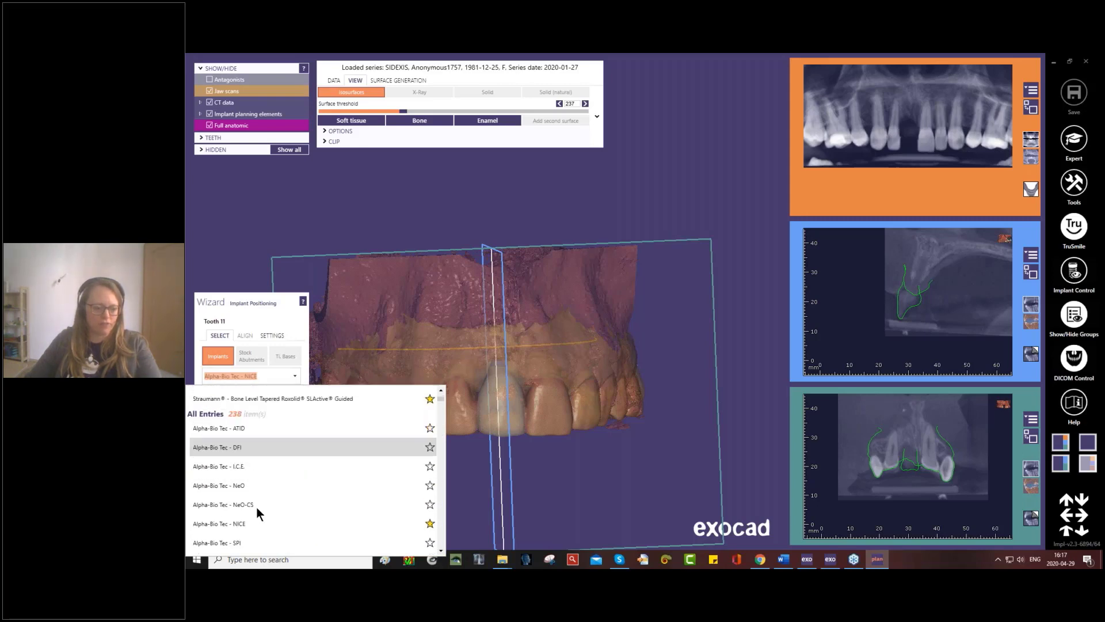
left_click(429, 489)
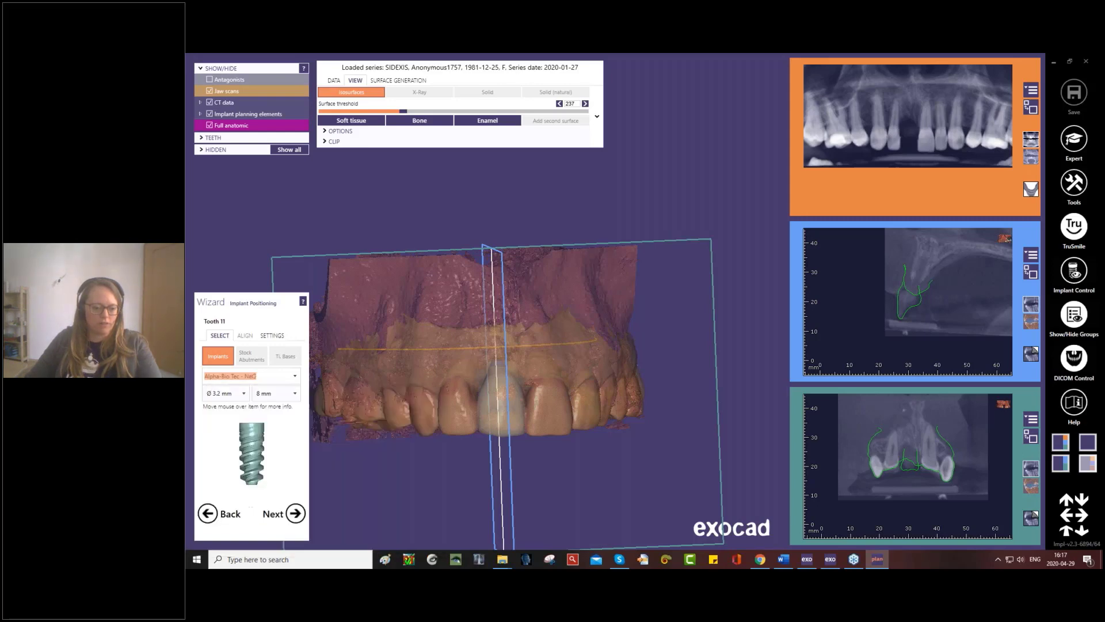
left_click(294, 377)
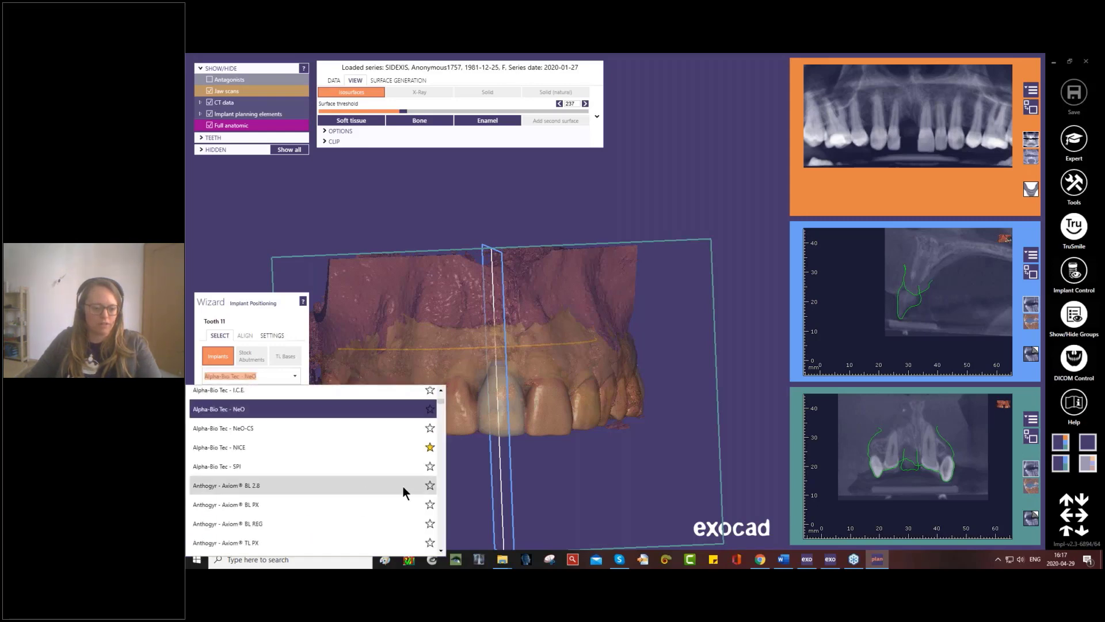
left_click(429, 485)
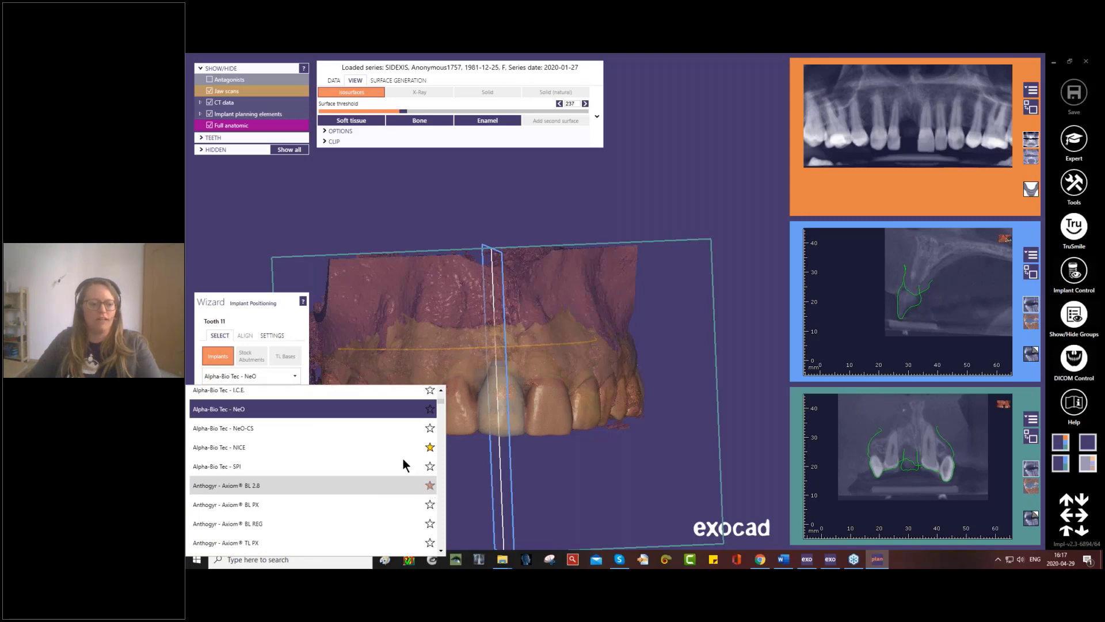
- Choose the Straumann Bone Level Tapered Roxolid SLActive Guided implant, Ø 3.3 mm NC, 8 mm long, and place it in the tooth 11 cross-section
scroll(402, 458, "up", 5)
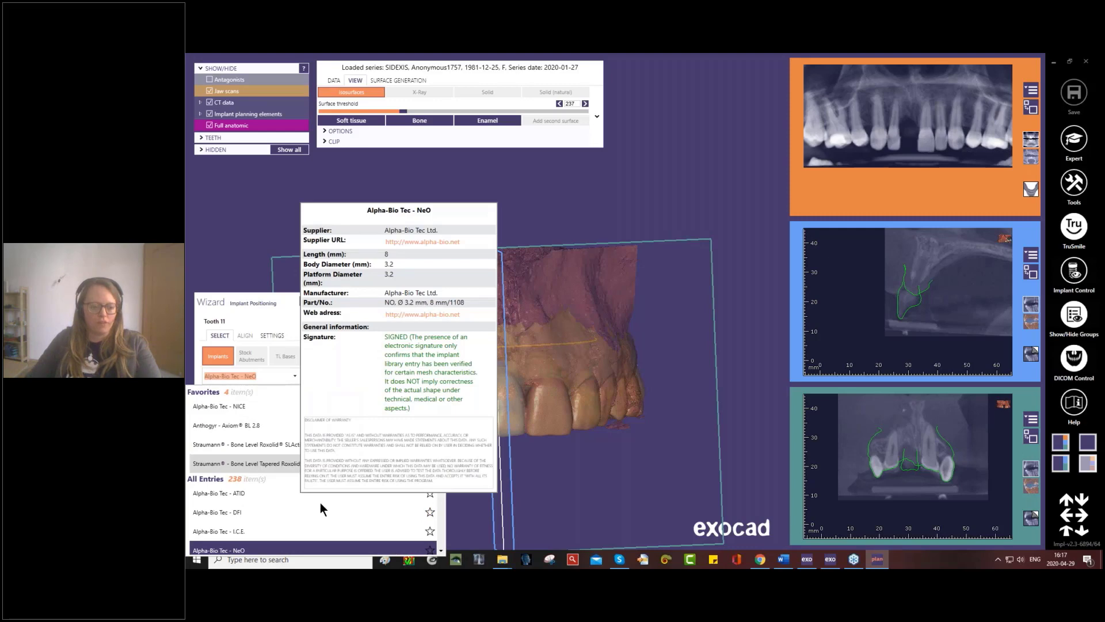
left_click(270, 463)
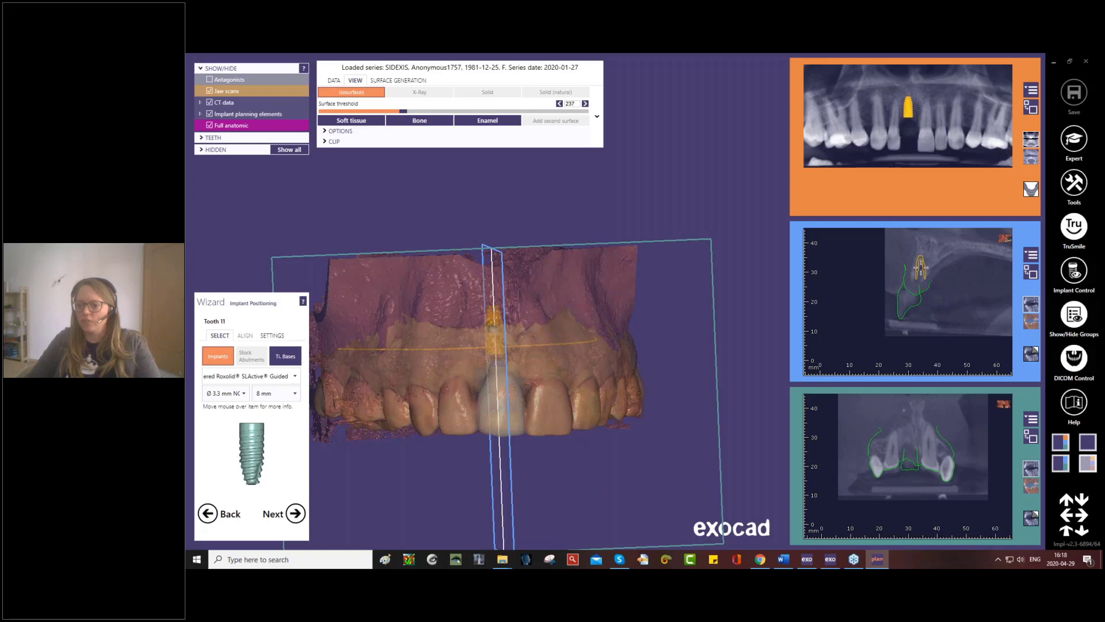
left_click(920, 268)
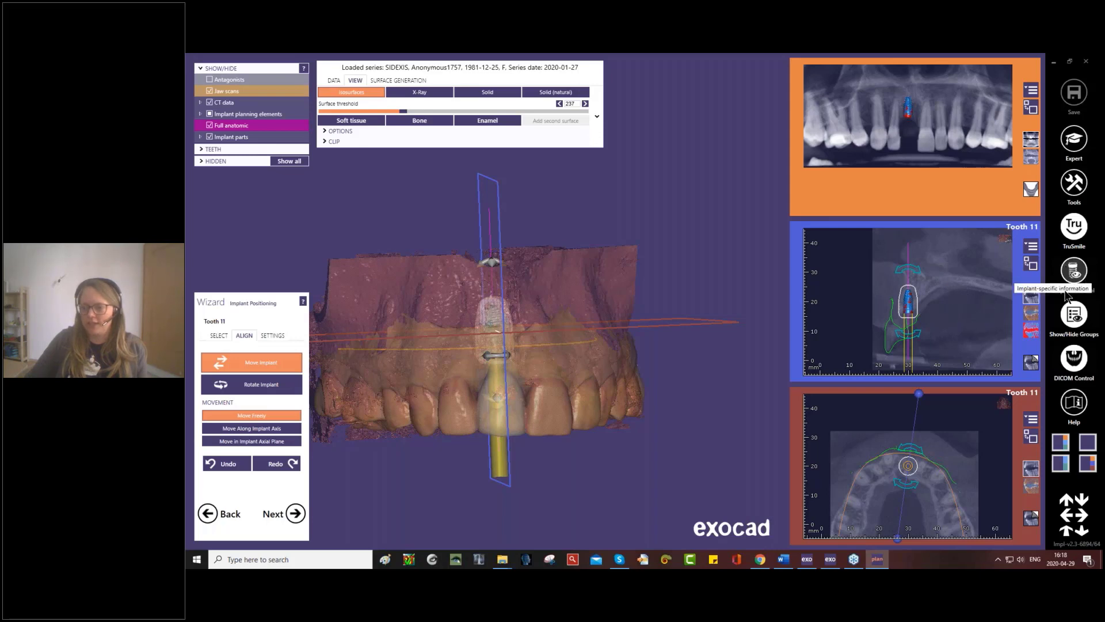
- Review the view options, implant information, sleeve information and implant angles for tooth 11 in Implant Control
left_click(1074, 271)
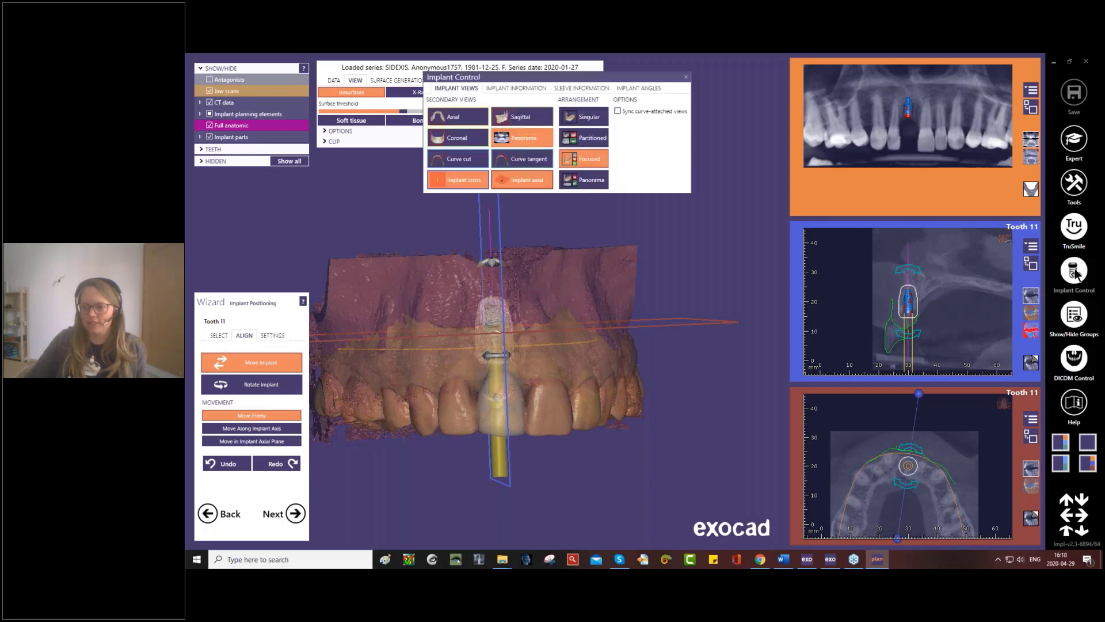
left_click_drag(558, 84, 630, 106)
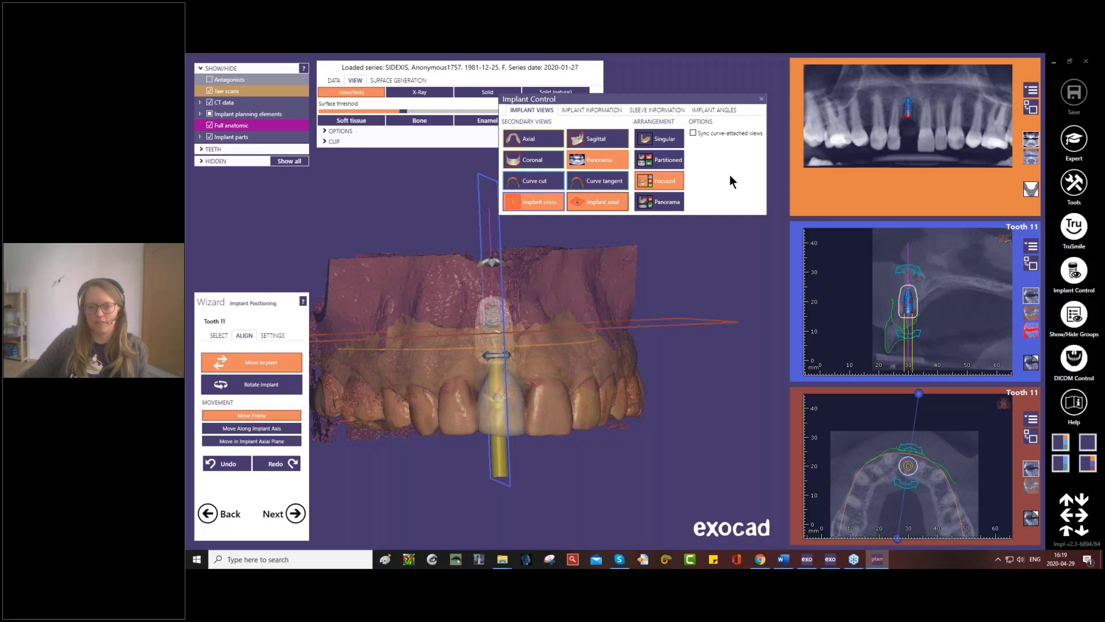
left_click(592, 111)
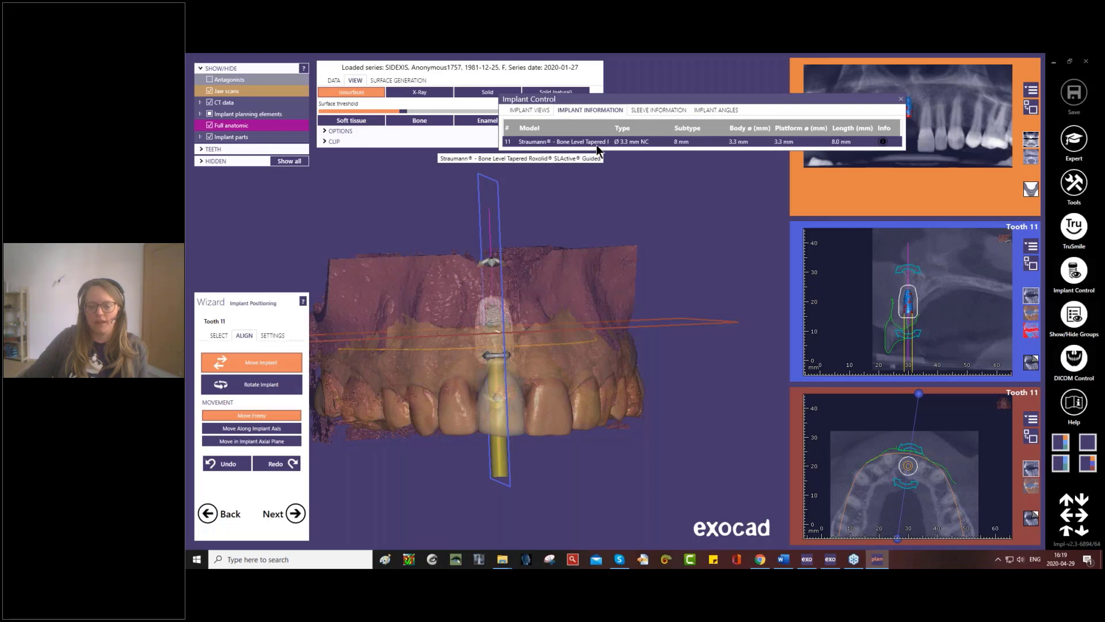
left_click(650, 111)
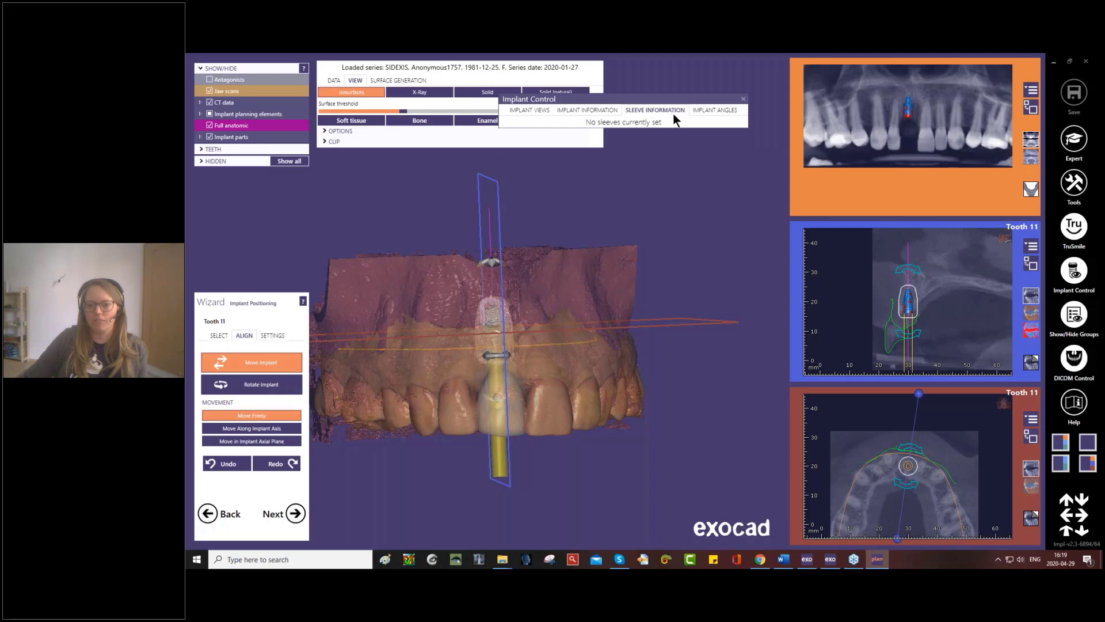
left_click(713, 109)
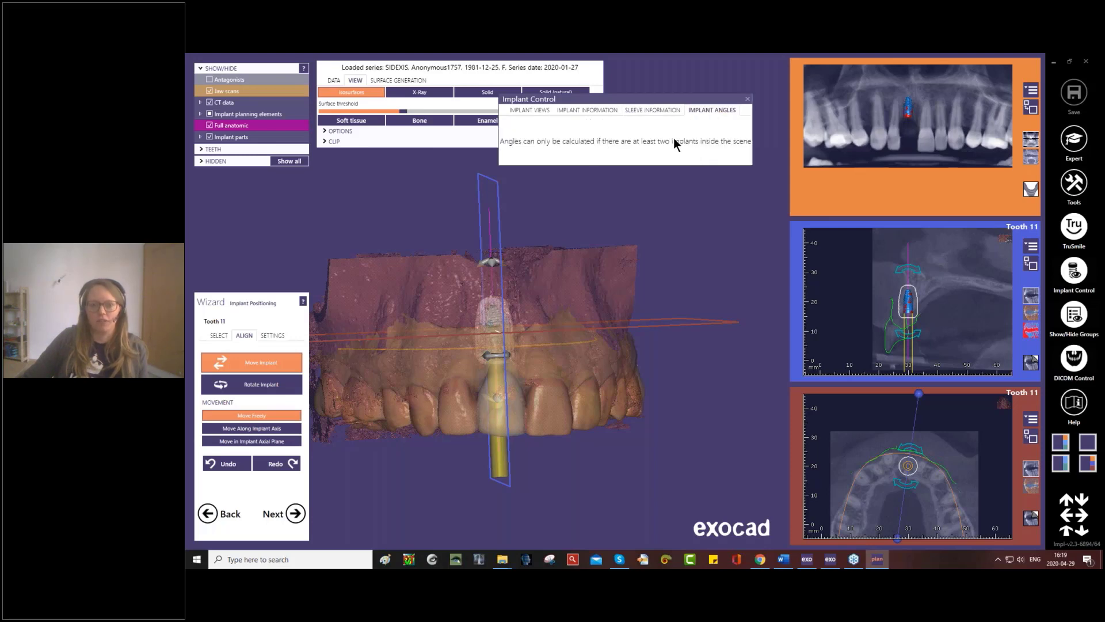
left_click(747, 99)
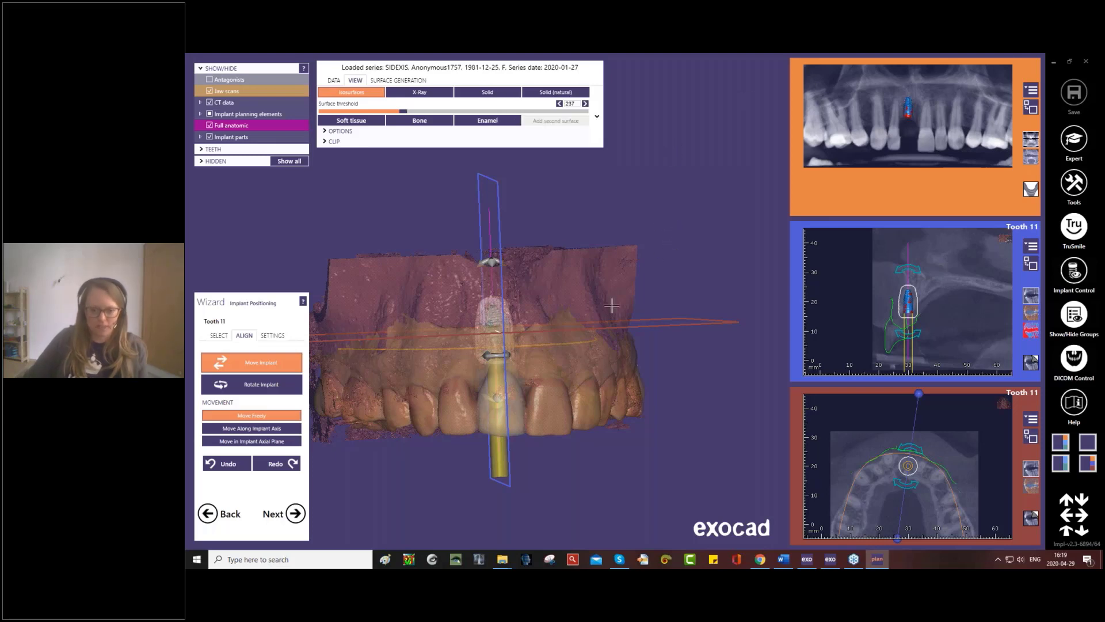
- Hide the CT data, and shift and tilt the implant in 3D to line up its axis with model tooth 11
right_click_drag(562, 364, 617, 387)
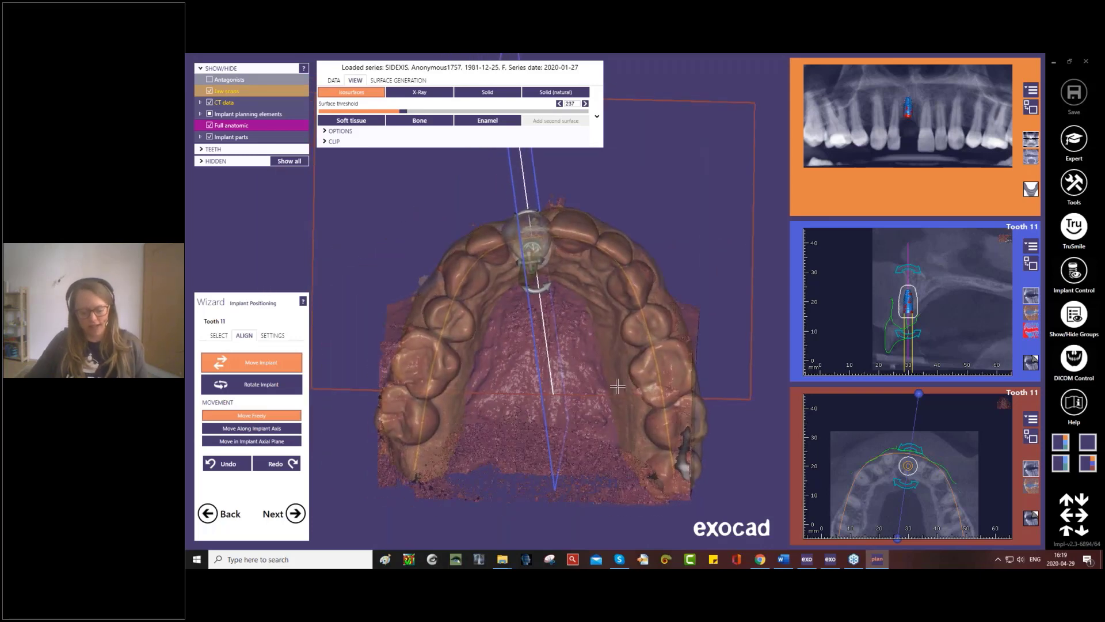
left_click(210, 103)
right_click_drag(574, 318, 575, 268)
left_click_drag(554, 265, 522, 216)
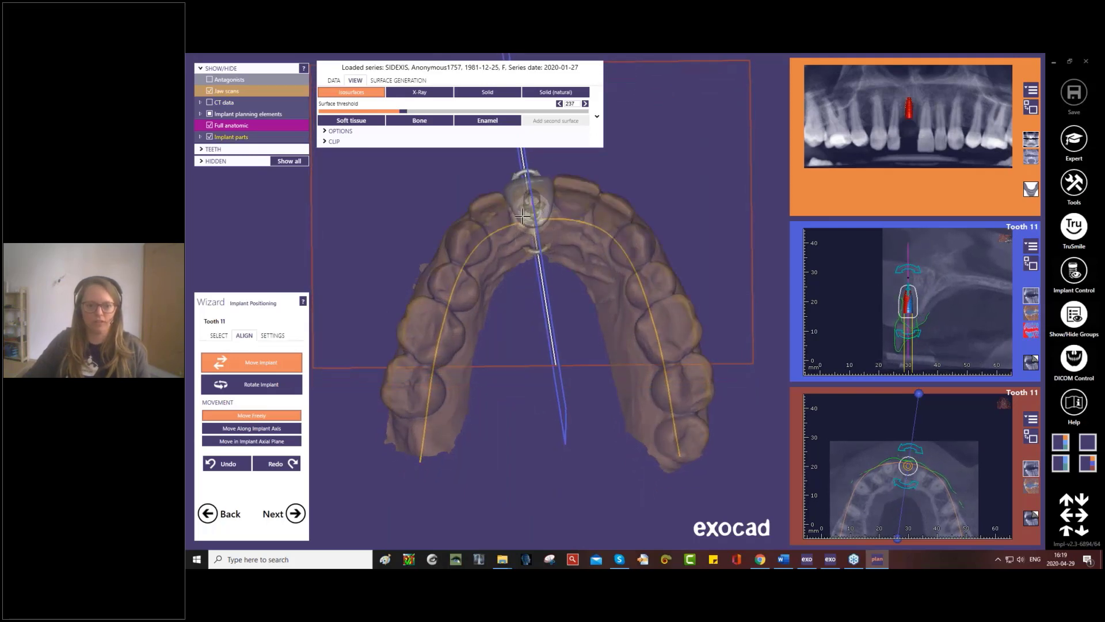
right_click_drag(522, 216, 510, 344)
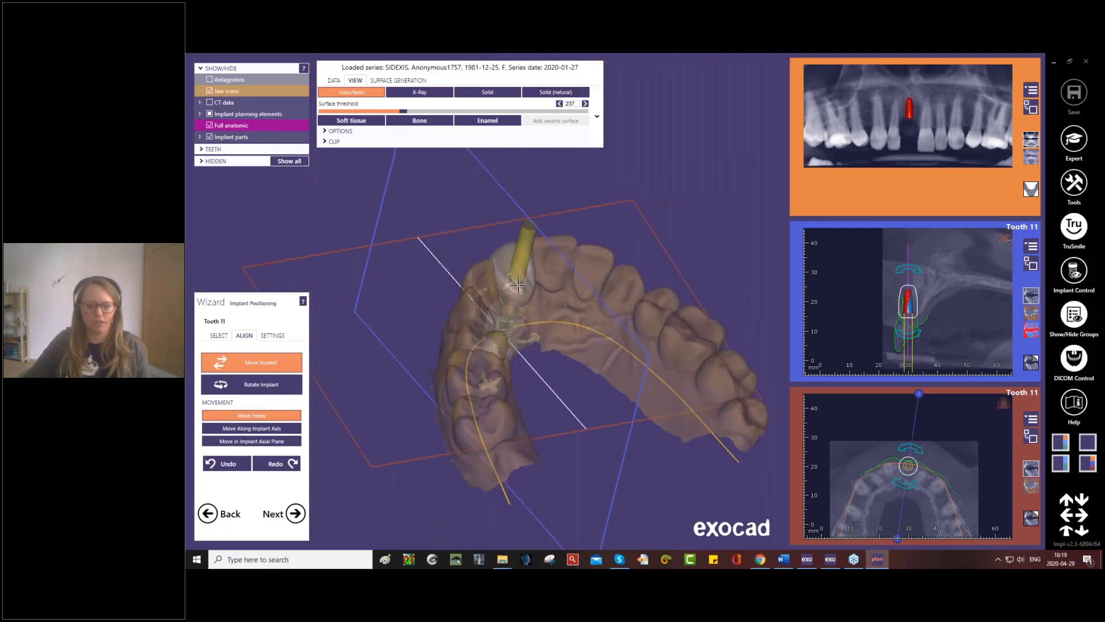
left_click_drag(521, 280, 517, 275, "ctrl")
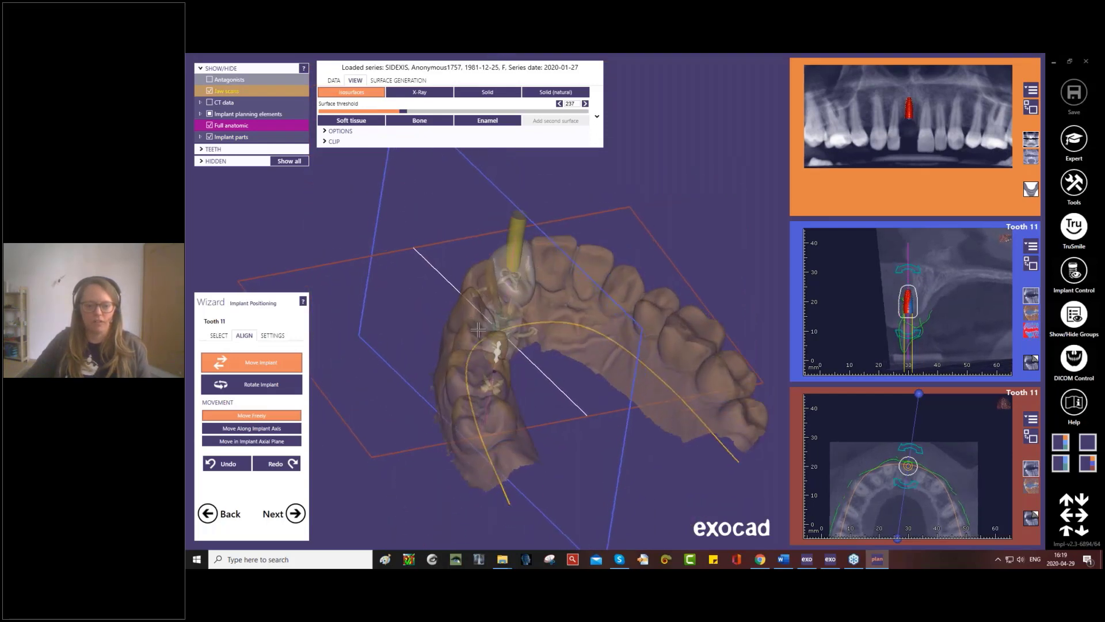
right_click_drag(567, 276, 522, 283)
left_click_drag(526, 282, 528, 288, "ctrl")
right_click_drag(528, 291, 537, 187)
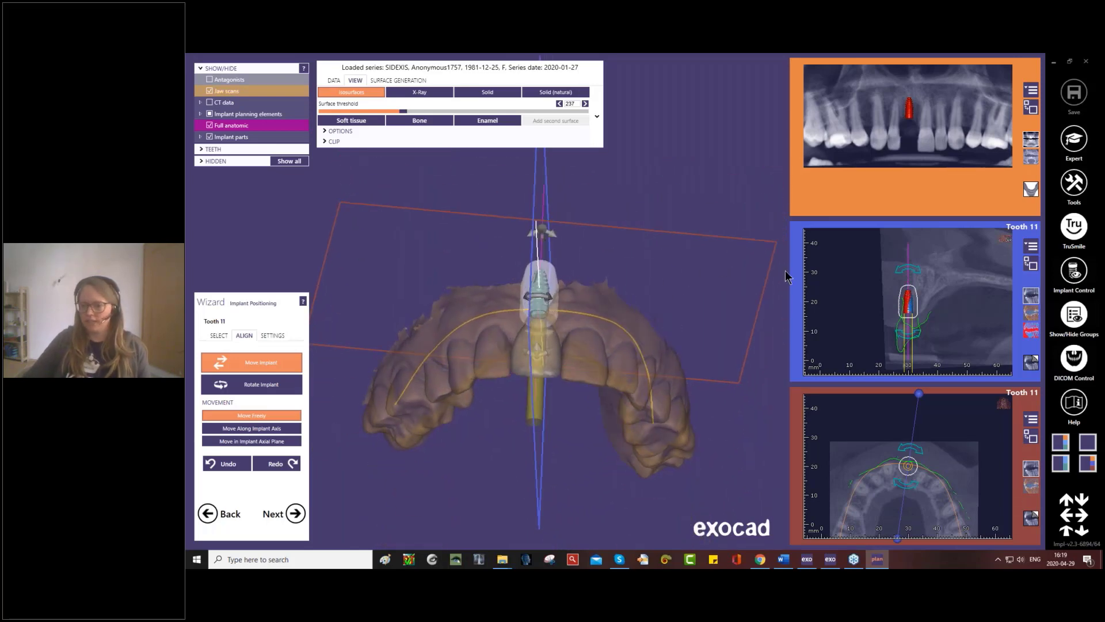
- Enlarge the buccal-lingual cross-section, tilt the implant to follow the bone's inclination, and shift it palatally into the bone
left_click(1032, 265)
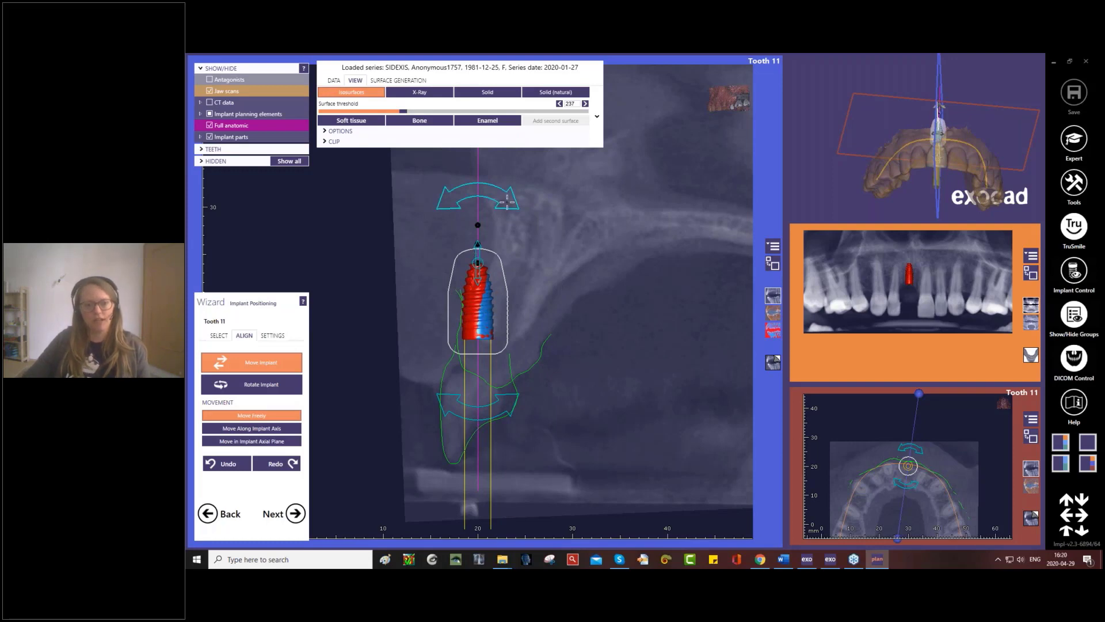
left_click_drag(506, 200, 536, 232)
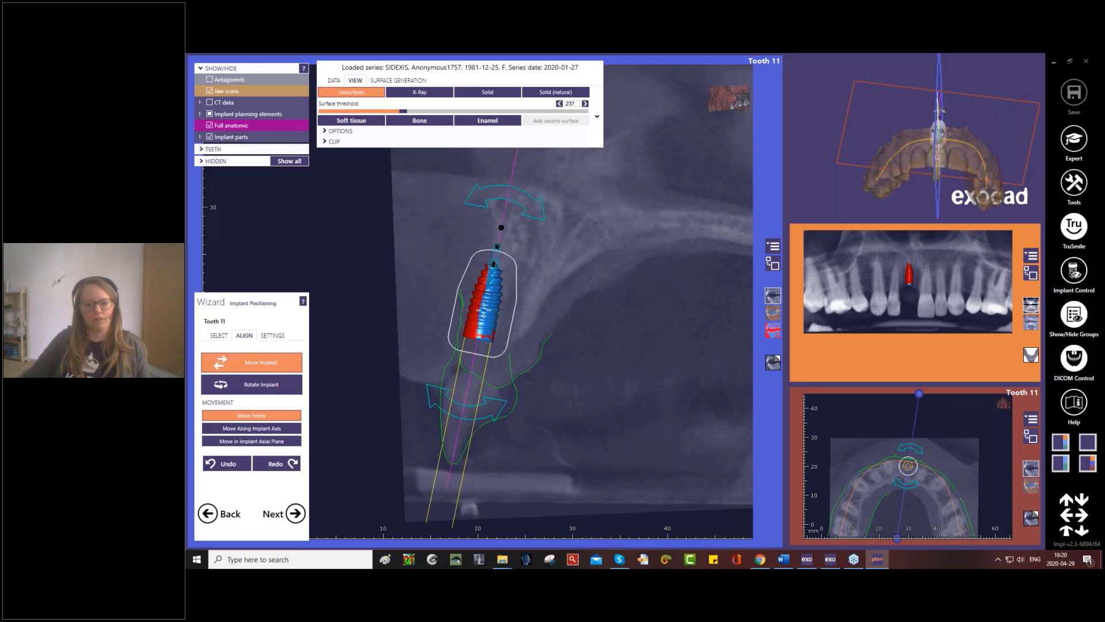
left_click_drag(484, 309, 504, 300)
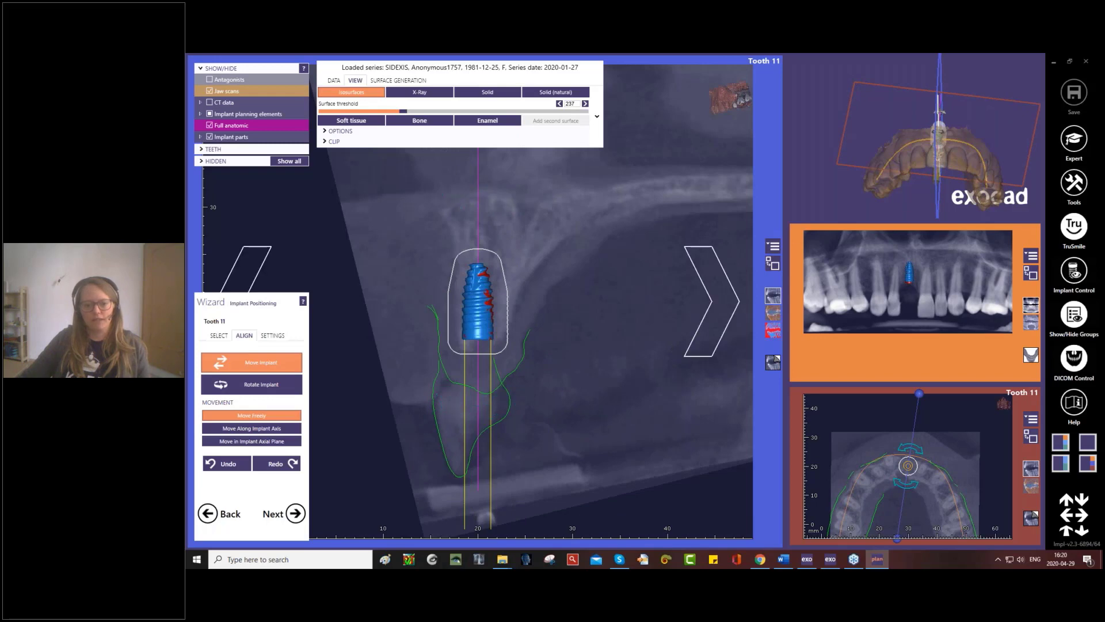
- Turn the cross-section to the mesiodistal direction and adjust the implant's depth between the neighbouring roots
right_click_drag(576, 300, 734, 301)
mouse_move(486, 317)
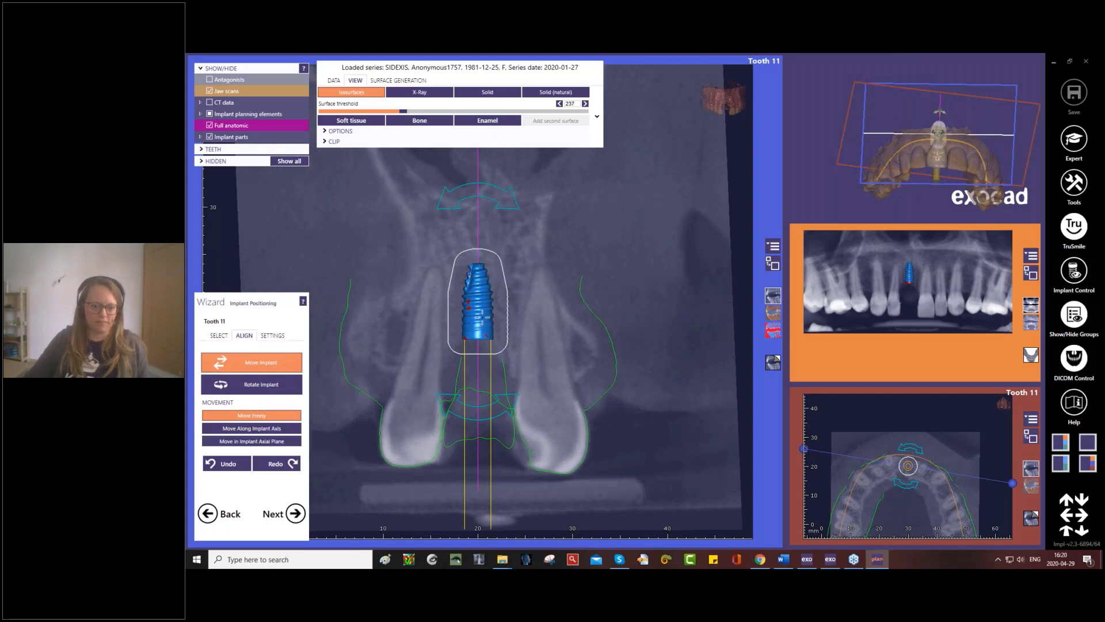
mouse_move(484, 315)
left_mouse_down()
mouse_move(587, 333)
mouse_move(480, 310)
mouse_move(479, 357)
mouse_move(486, 335)
left_mouse_up()
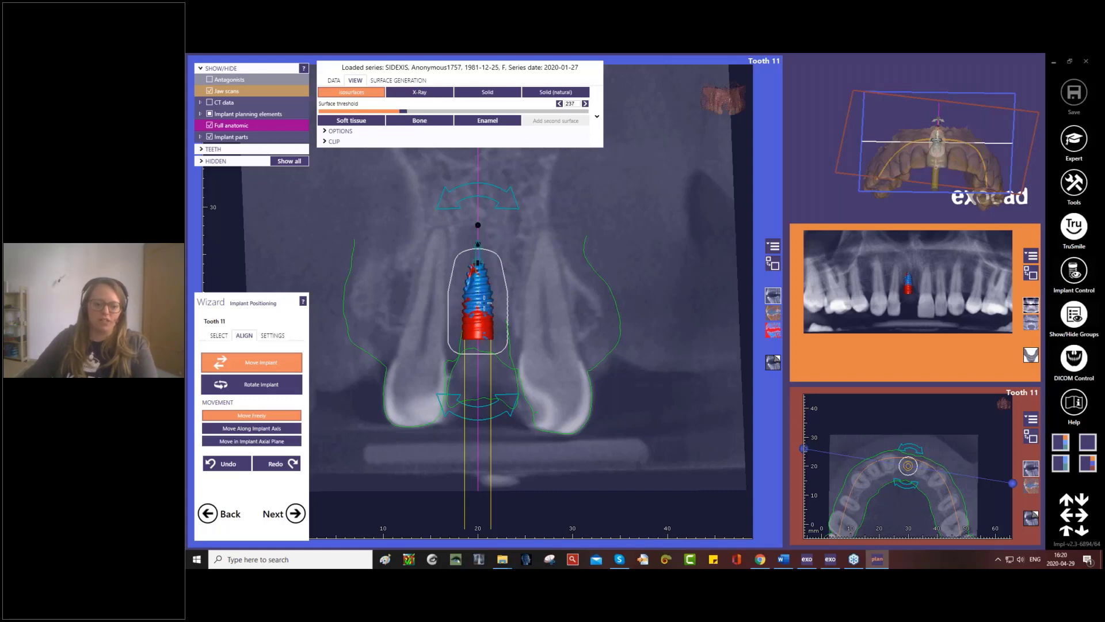
left_click_drag(480, 303, 489, 261)
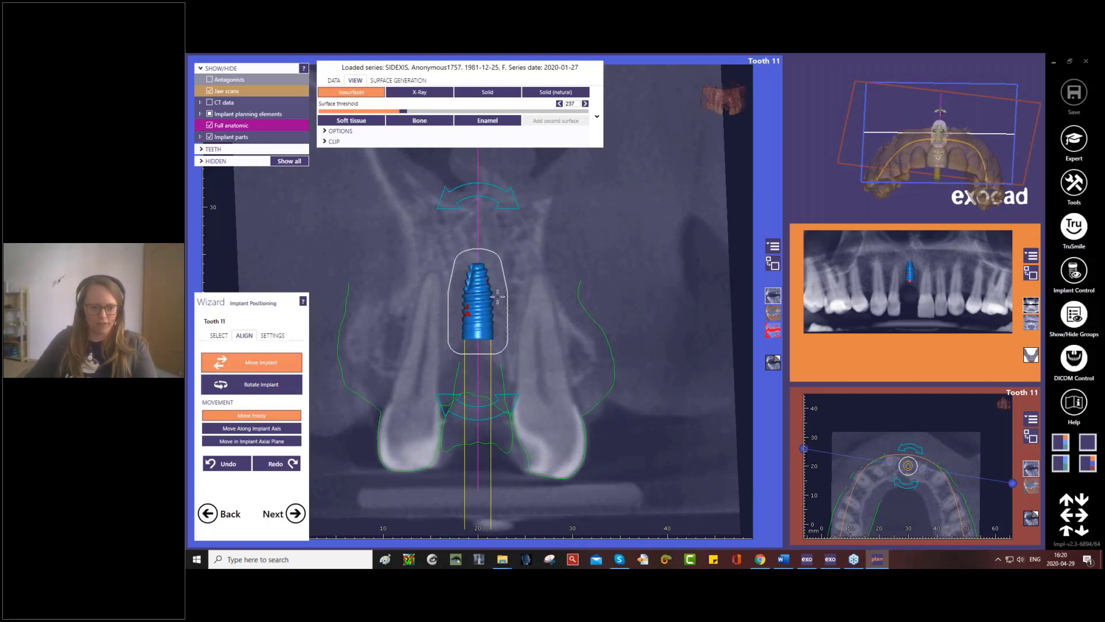
- Lengthen the tooth 11 implant to 12 mm
left_click(219, 335)
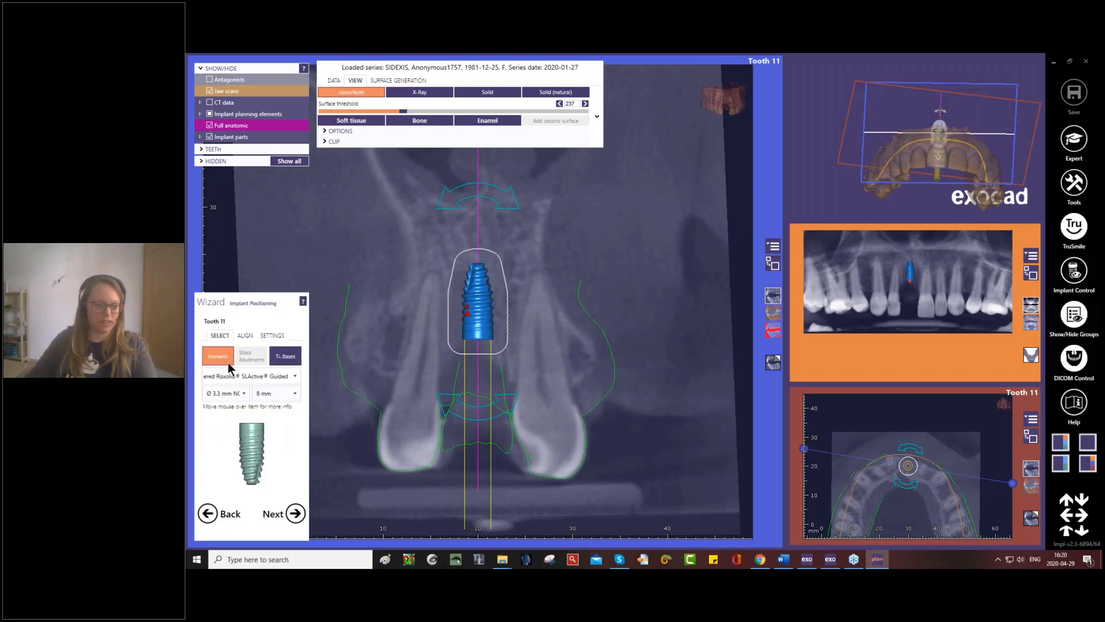
left_click(294, 395)
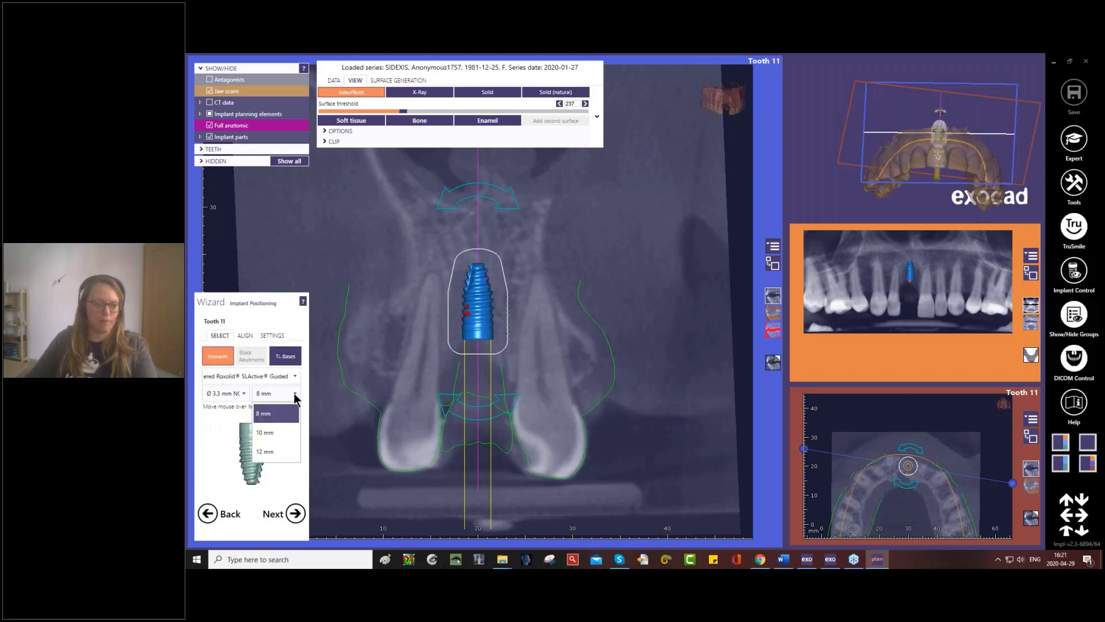
left_click(480, 297)
left_click_drag(478, 264, 478, 220)
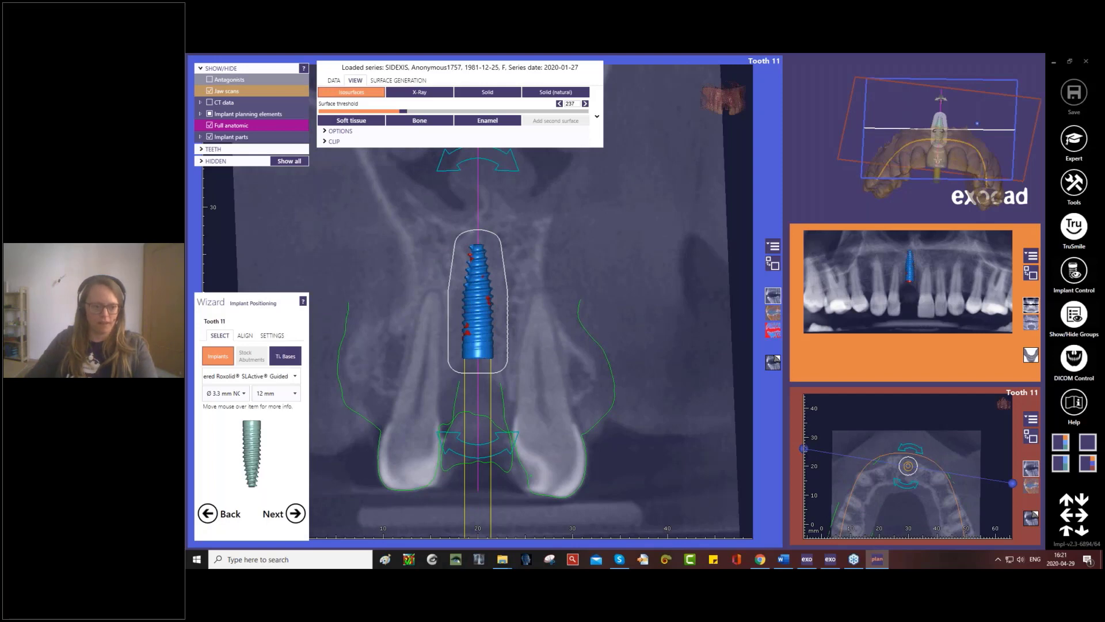
- Rotate the cross-section around the implant to examine how it sits in the surrounding bone
right_click_drag(478, 301, 451, 301)
right_click_drag(576, 271, 612, 269)
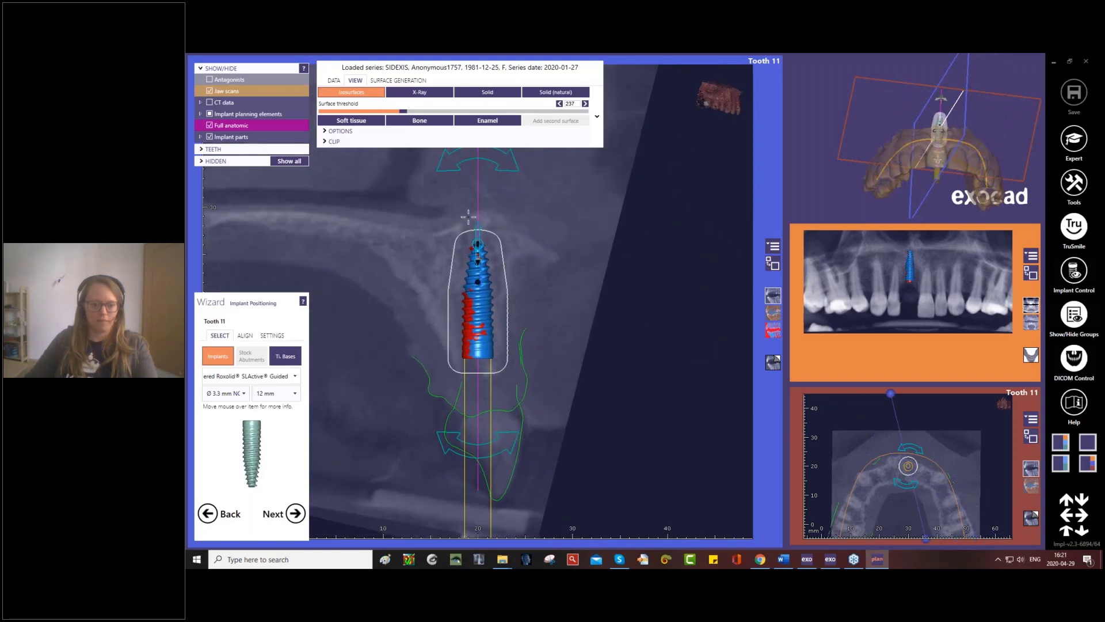
left_click_drag(455, 164, 456, 165)
right_click_drag(693, 313, 658, 314)
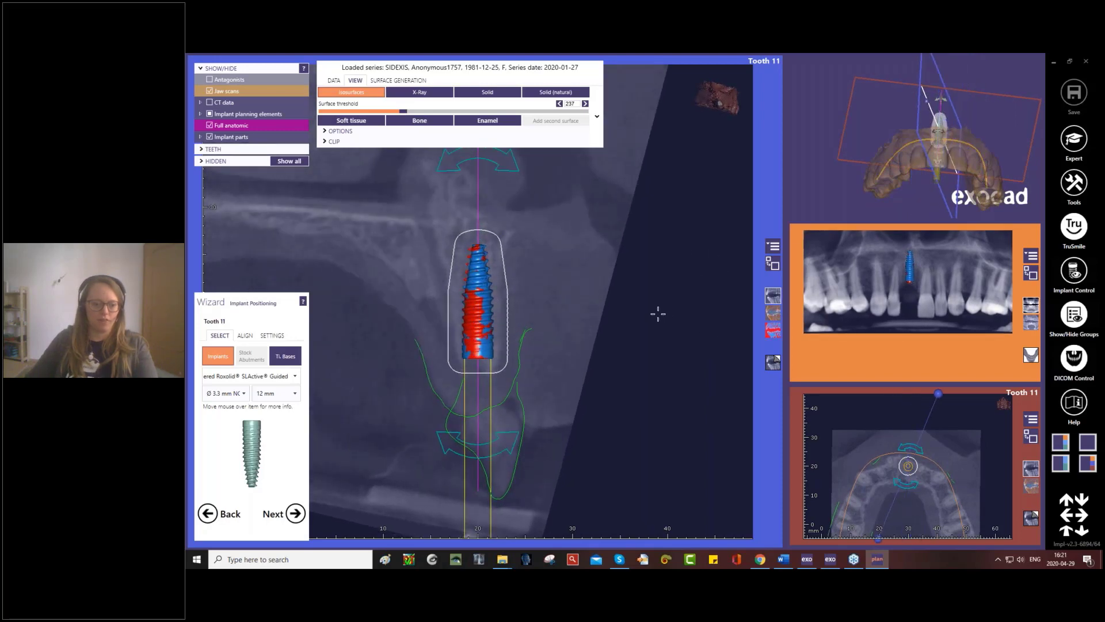
- Add a Variobase Abutment - Version 1.0 titanium base to the tooth 11 implant in size Ø3.9 AH5.5 GH2.0
left_click(285, 360)
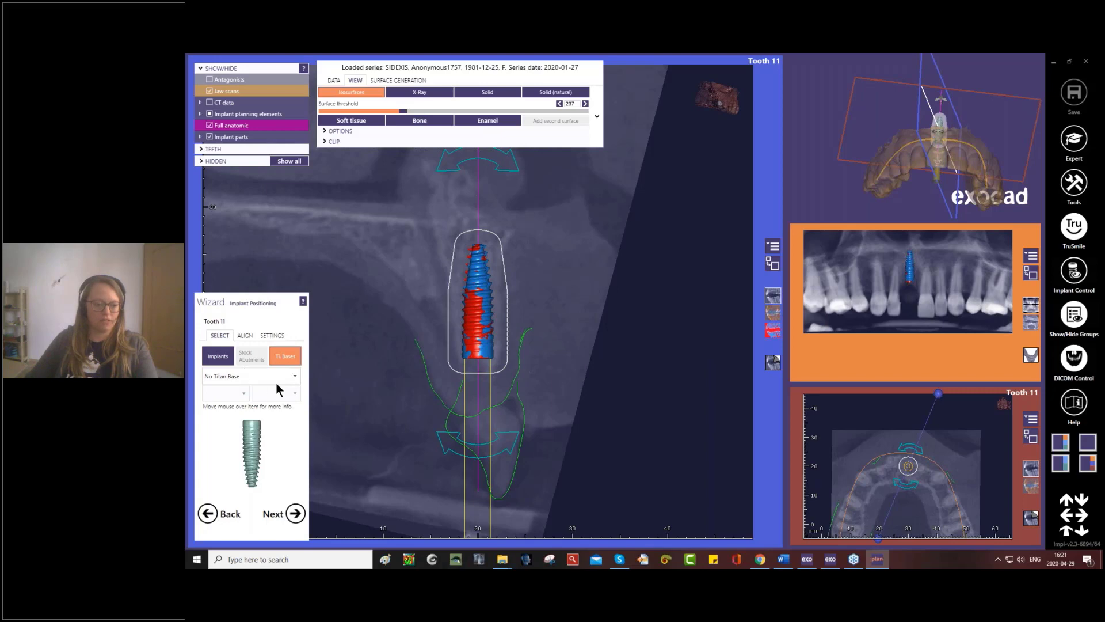
left_click(295, 377)
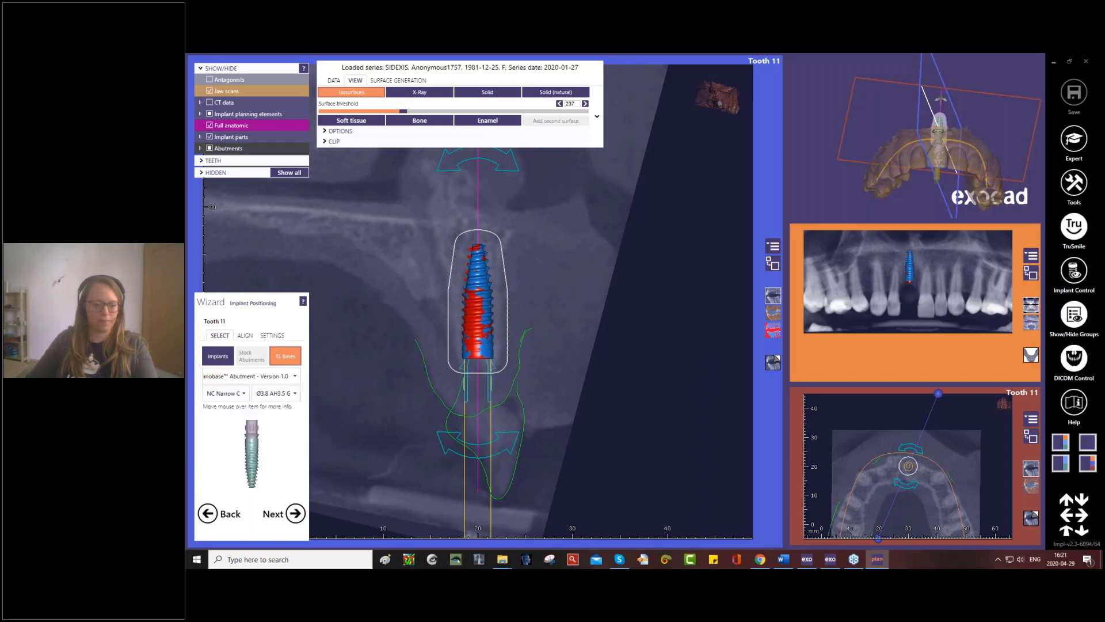
left_click(296, 395)
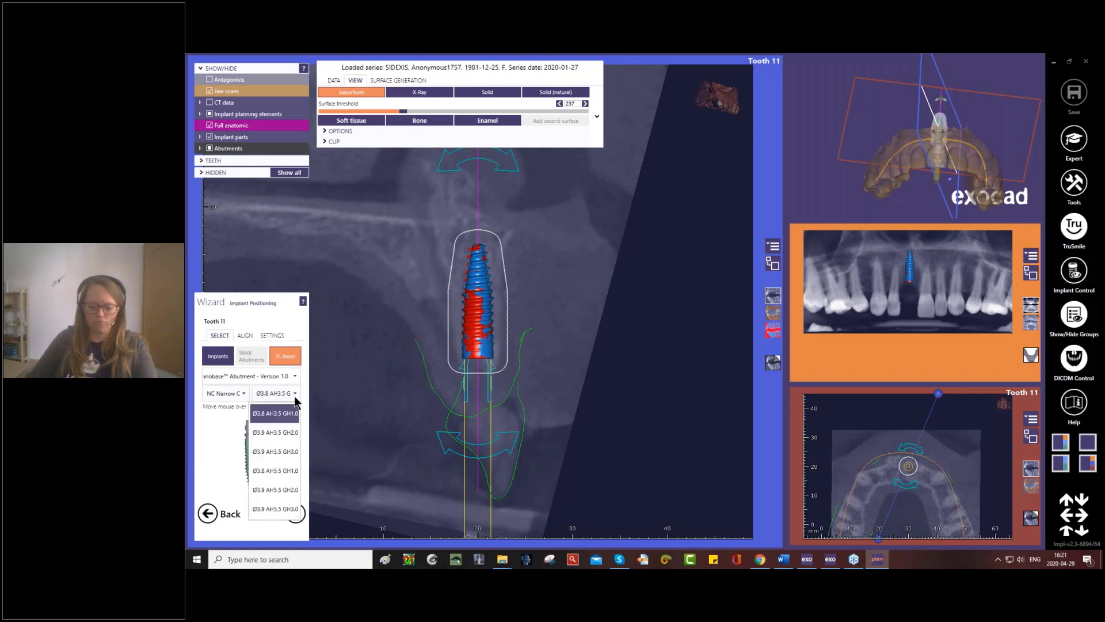
left_click(286, 489)
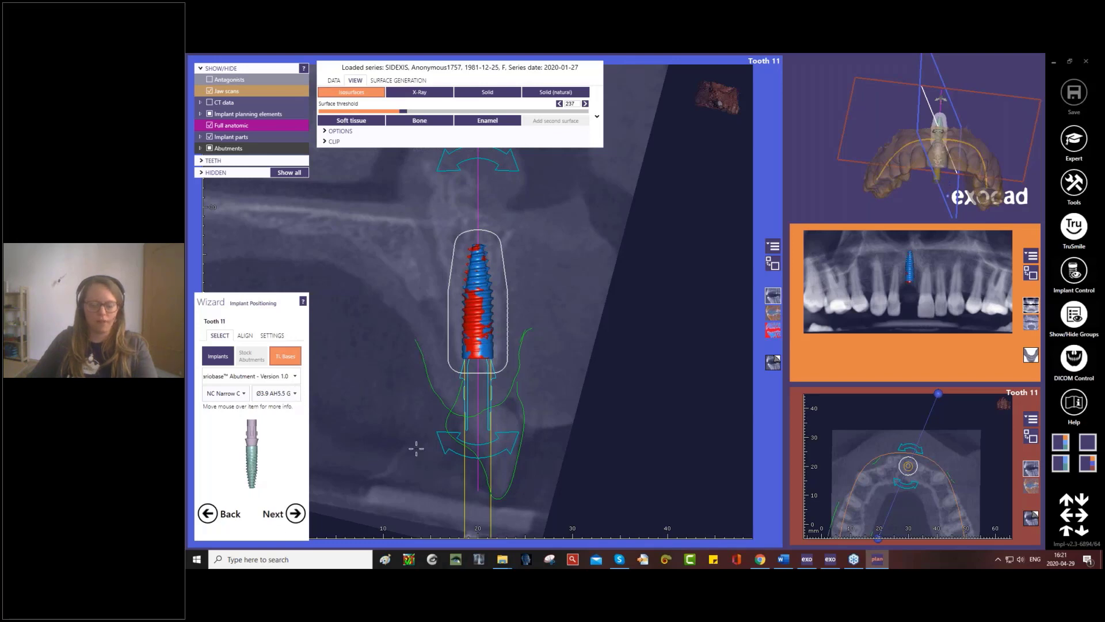
- Enlarge the 3D view, proceed to sleeve placement, and move the Straumann sleeve along the implant axis to about 12 mm from bone level
left_click(773, 265)
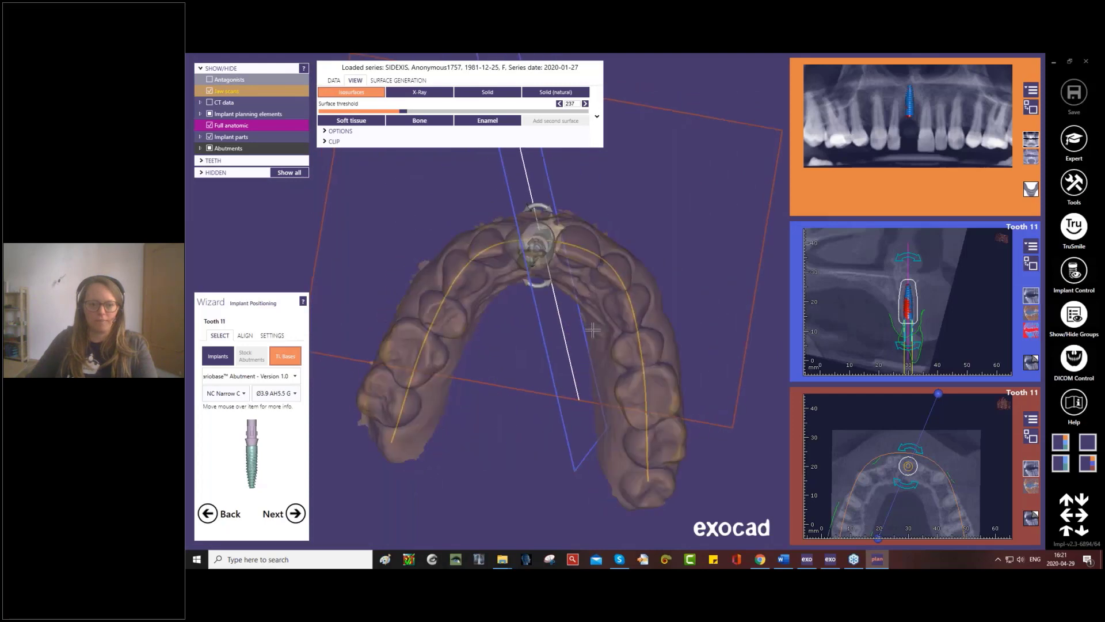
left_click(310, 507)
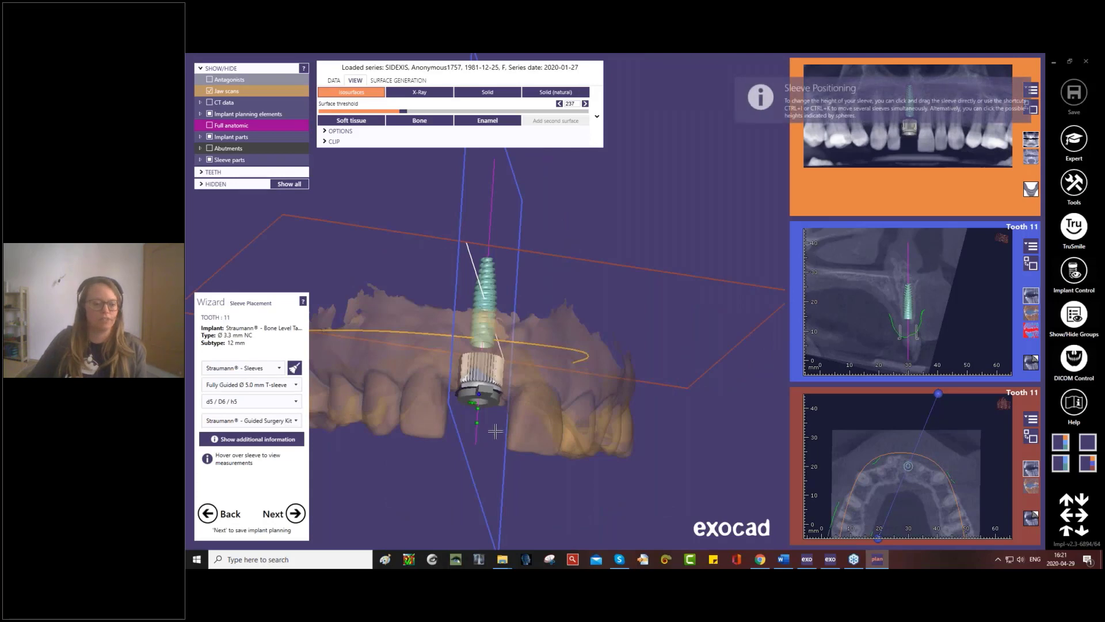
right_click_drag(495, 431, 489, 382)
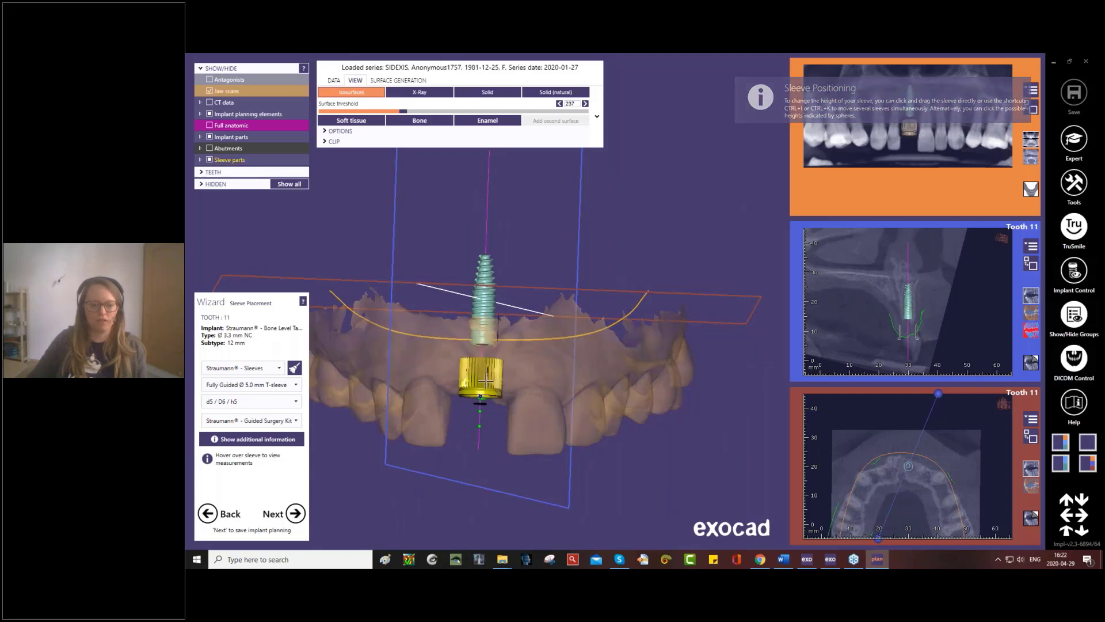
mouse_move(484, 379)
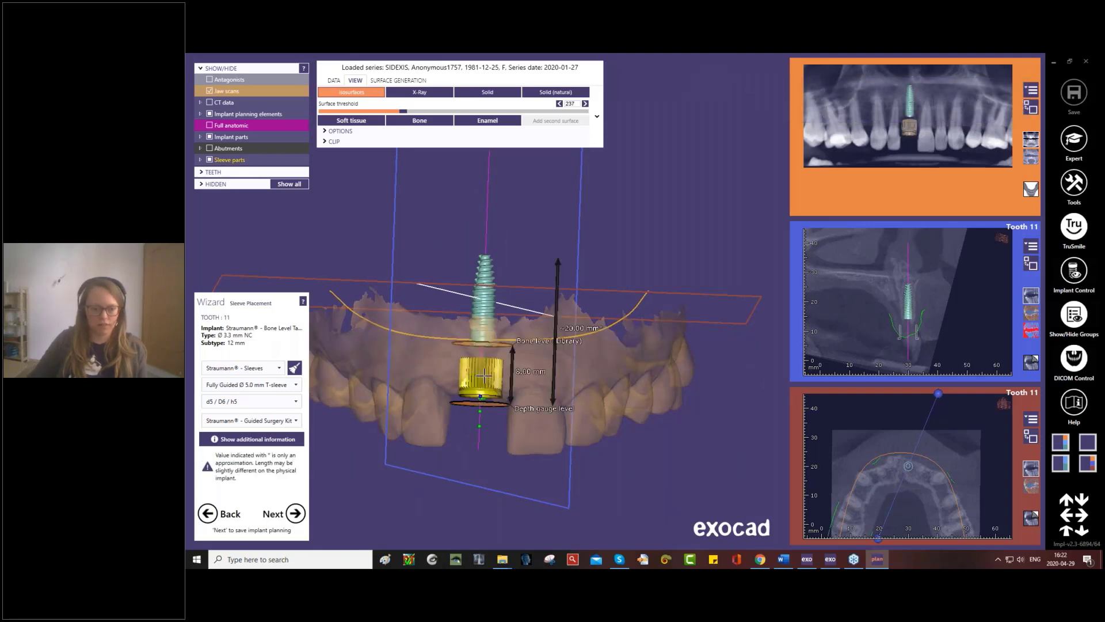
left_click_drag(493, 380, 494, 391)
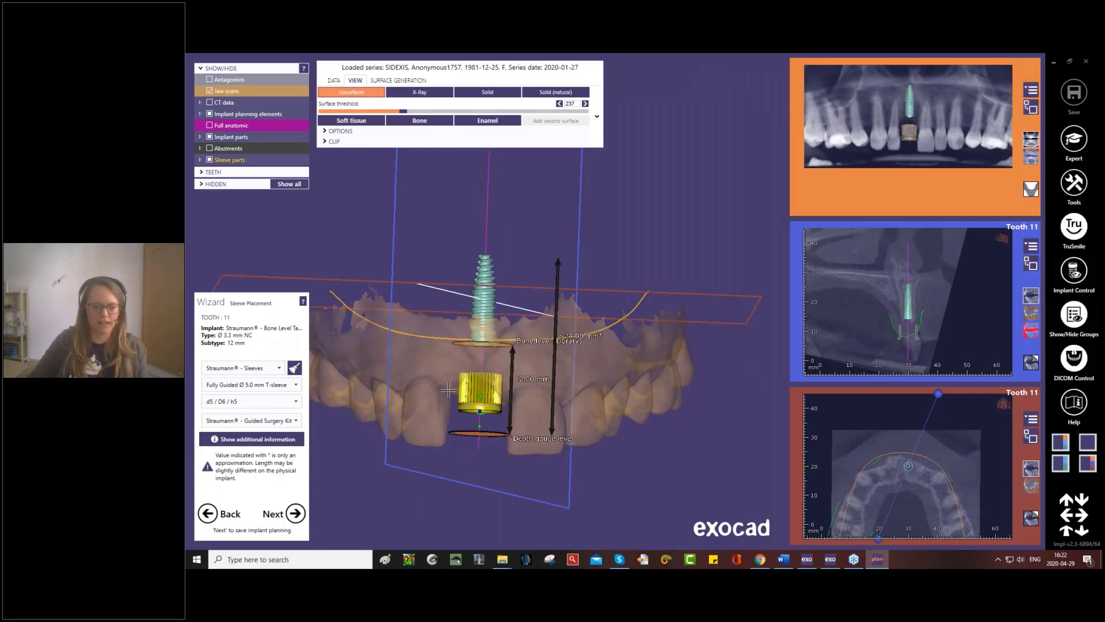
scroll(449, 391, "up", 3)
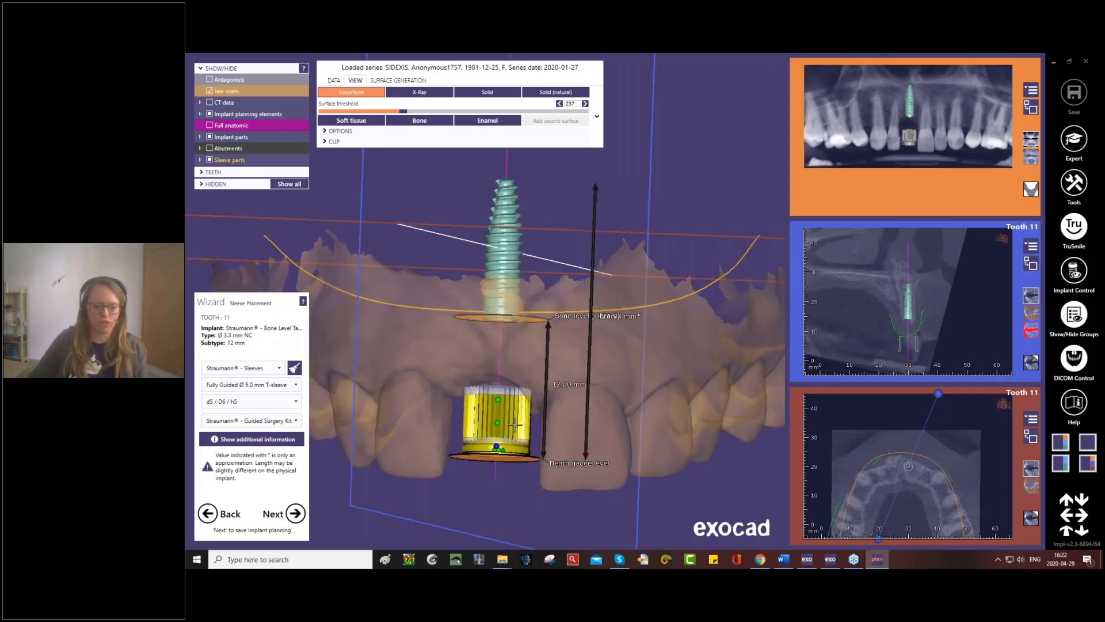
mouse_move(511, 441)
left_mouse_down()
mouse_move(511, 483)
mouse_move(520, 295)
mouse_move(526, 487)
mouse_move(522, 411)
mouse_move(514, 441)
left_mouse_up()
mouse_move(498, 398)
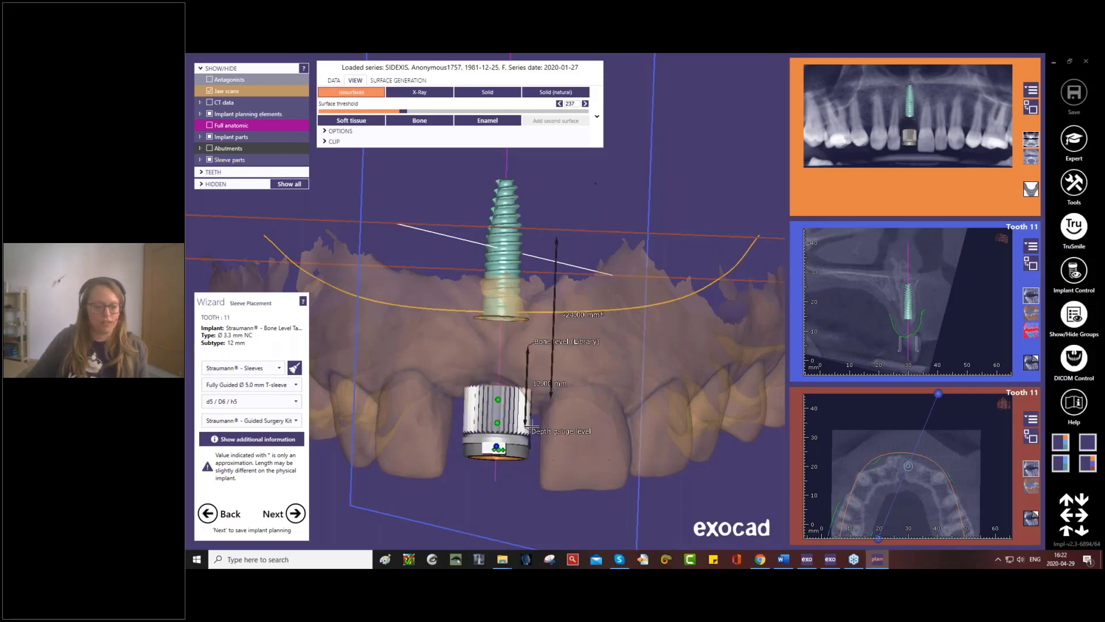
- Review the available guided sleeve types and replace the Straumann sleeve with one from the 3DDX - Sleeves library
left_click(296, 384)
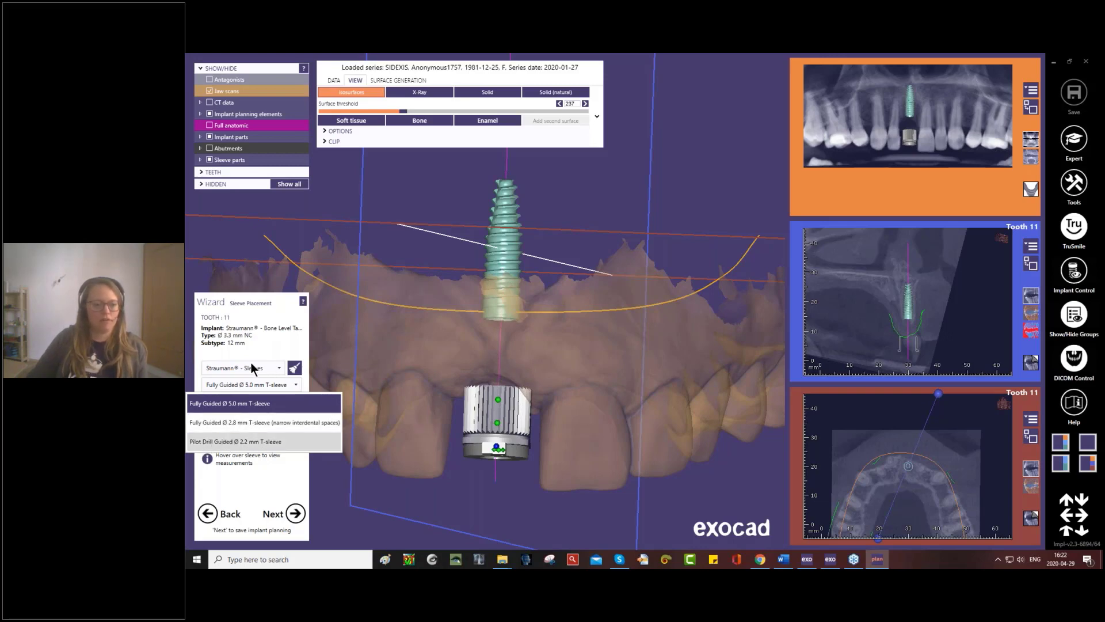
left_click(279, 368)
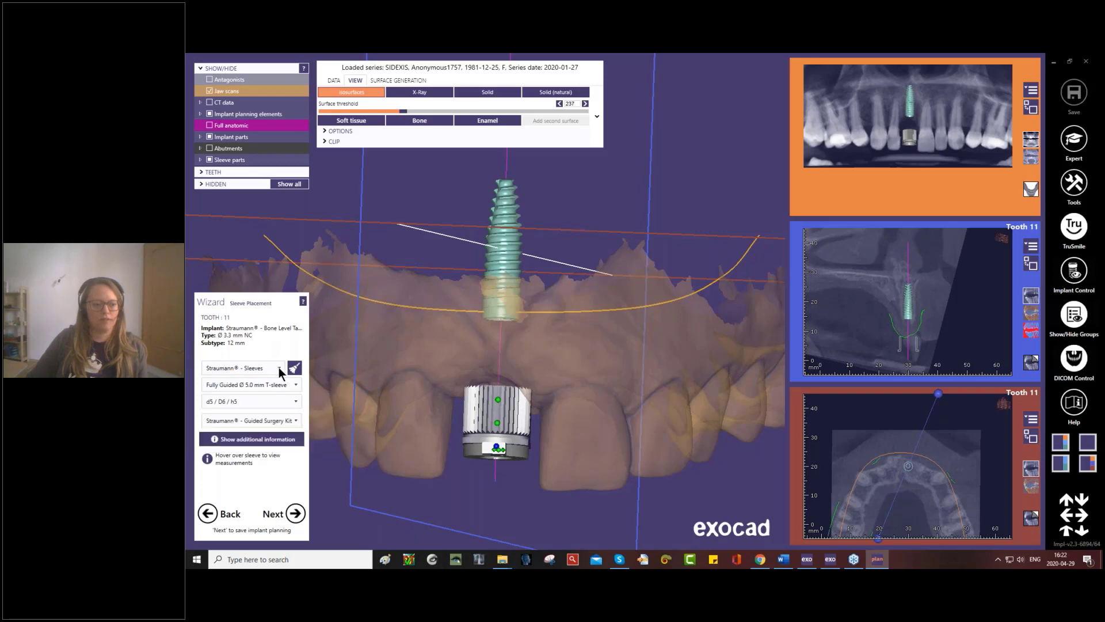
left_click(280, 368)
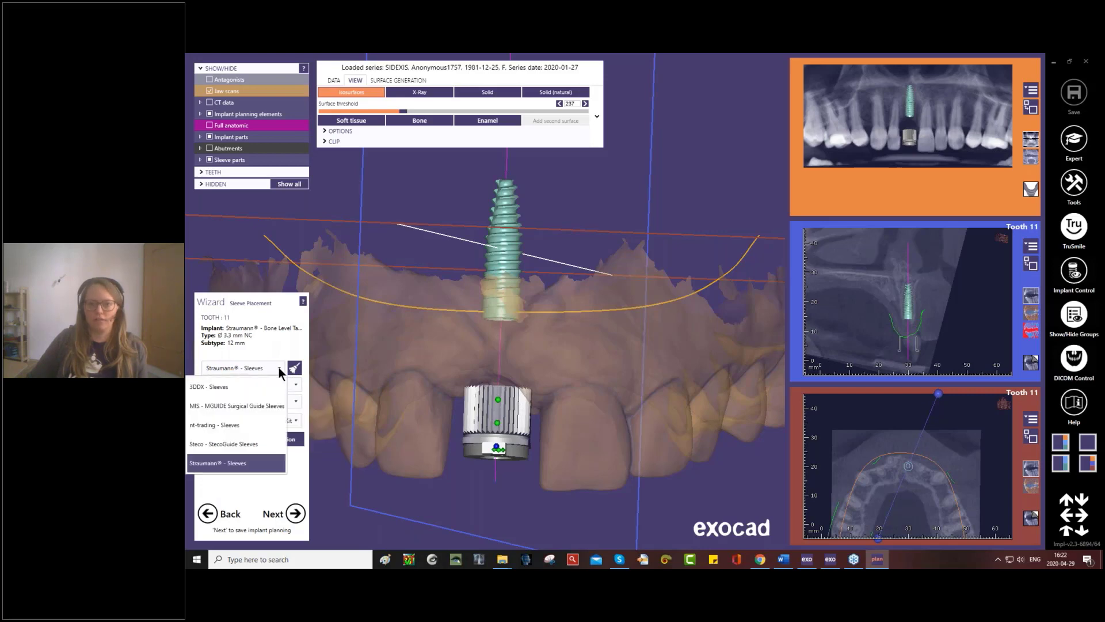
left_click(231, 385)
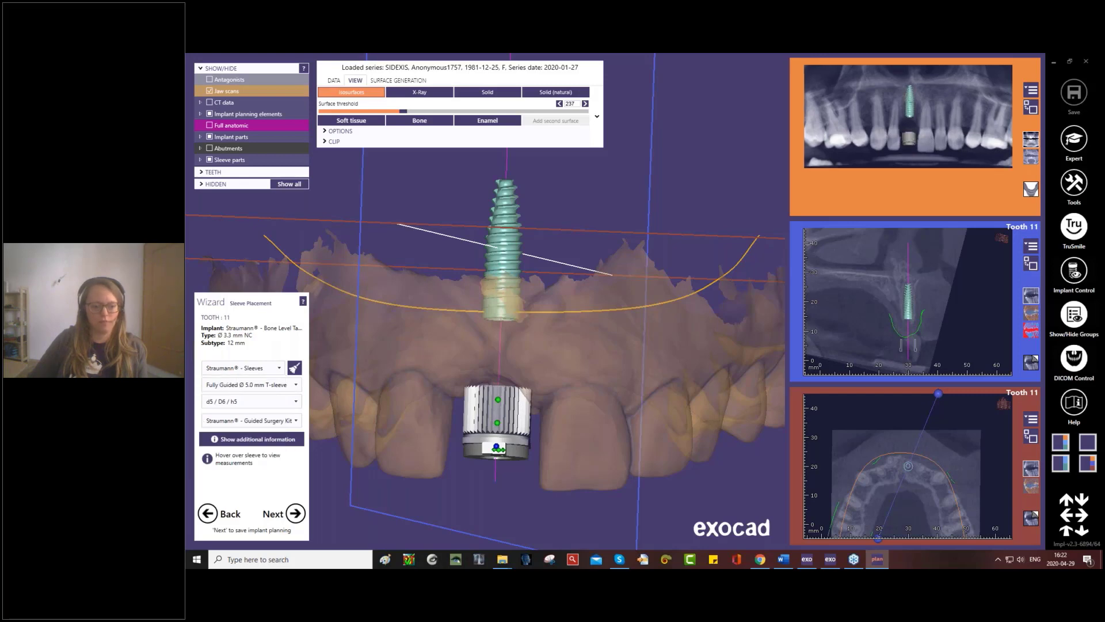
- Move the 3DDX sleeve to about 12.5 mm from bone level and check its position from the occlusal side
mouse_move(513, 436)
mouse_move(504, 420)
left_mouse_down()
mouse_move(503, 473)
mouse_move(501, 289)
mouse_move(502, 462)
mouse_move(499, 439)
left_mouse_up()
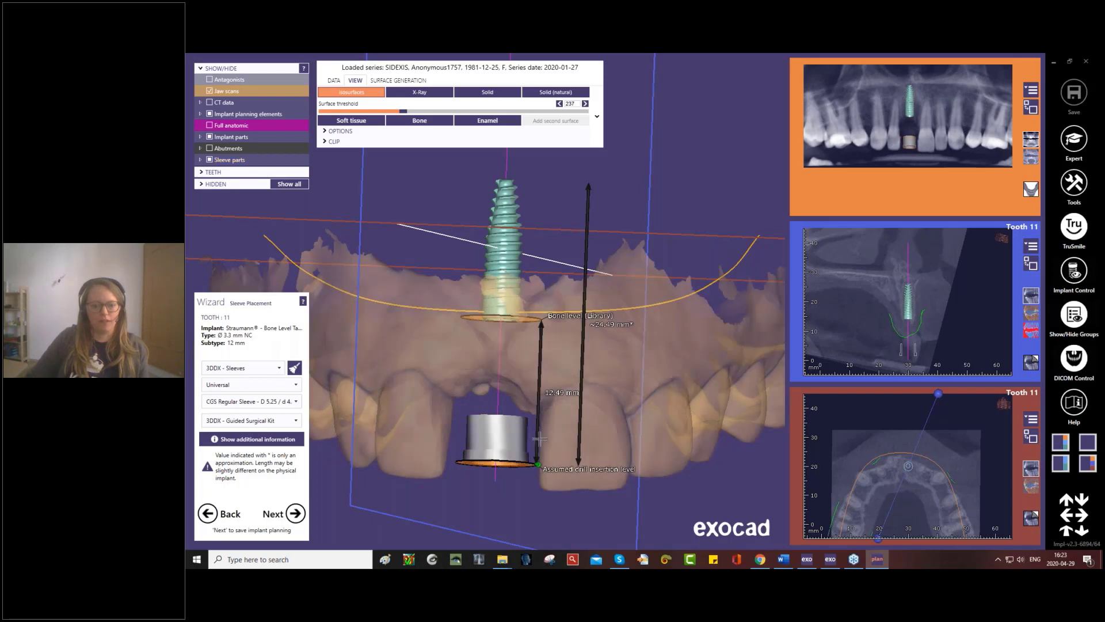
right_click_drag(543, 443, 523, 434)
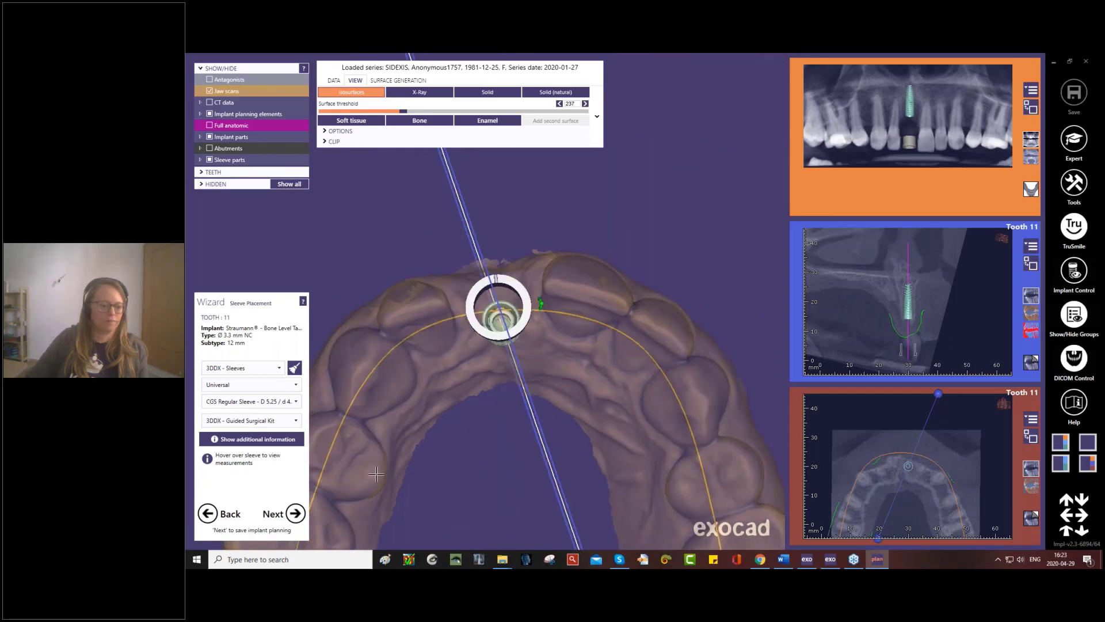
- Save the implant planning to reach the result file stage, and cancel the approval of planning
left_click(296, 513)
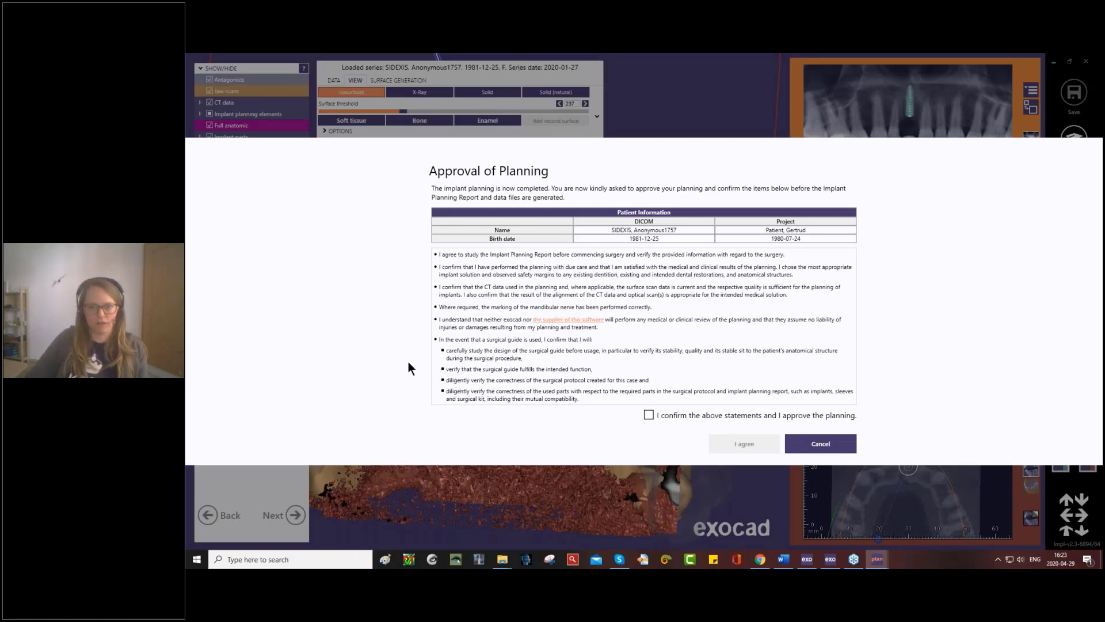
left_click(832, 448)
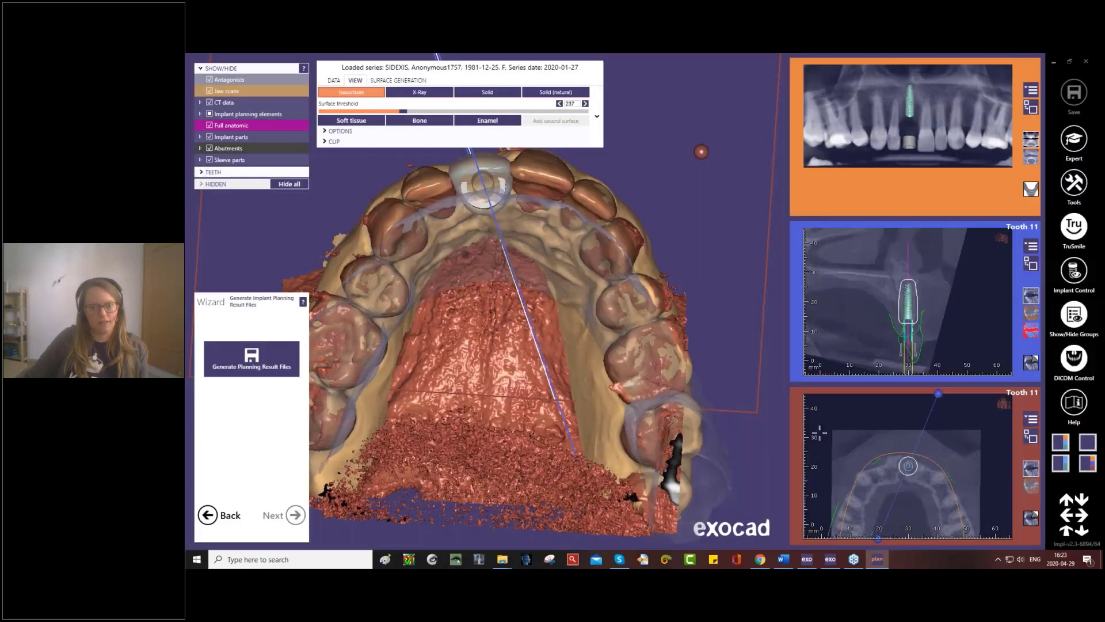
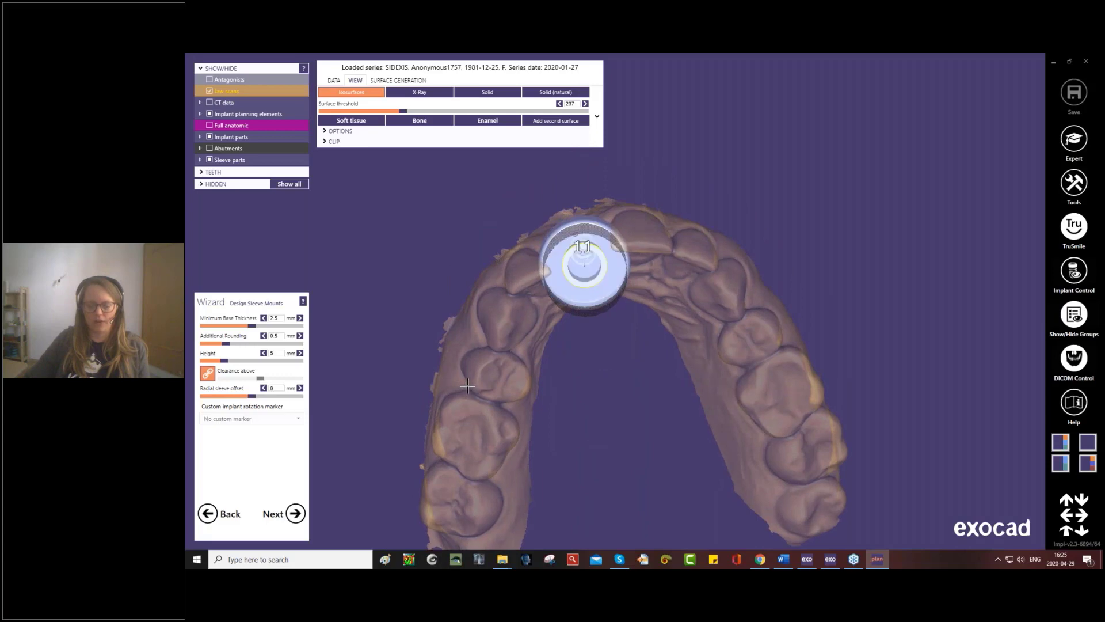
- Set the minimum base thickness of the sleeve mount at tooth 11 to 2 mm
right_click_drag(578, 272, 550, 235)
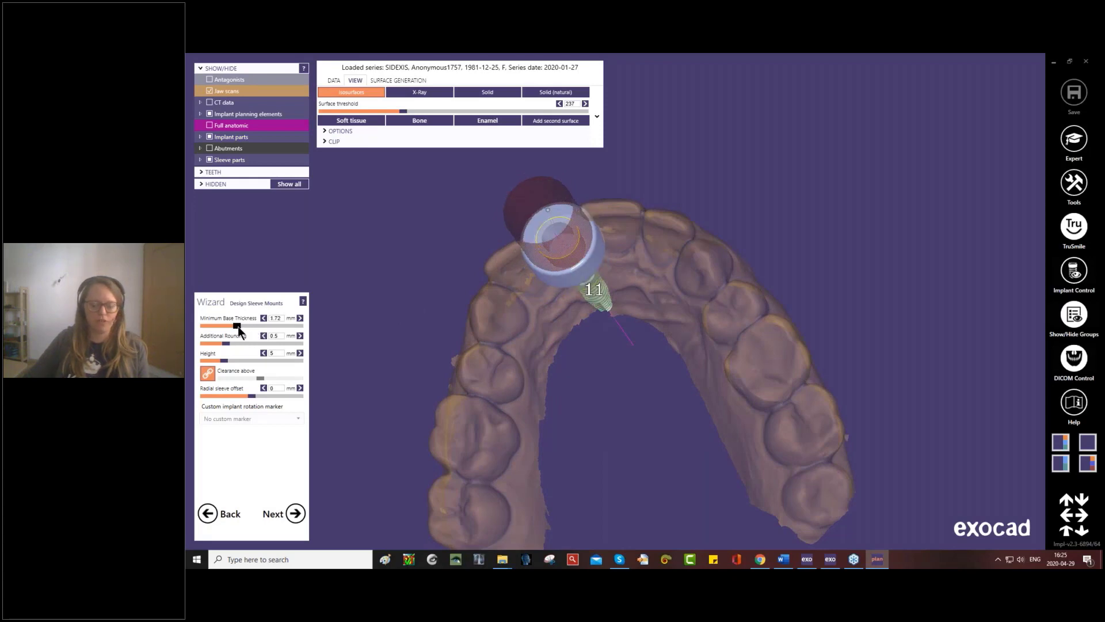
right_click_drag(493, 315, 391, 311)
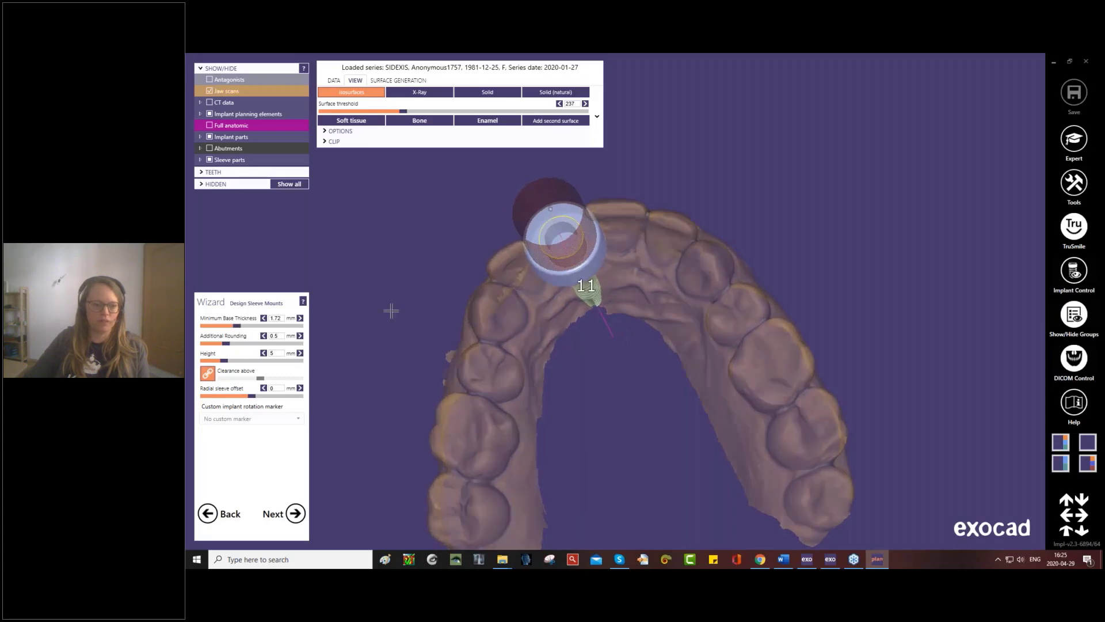
type("2")
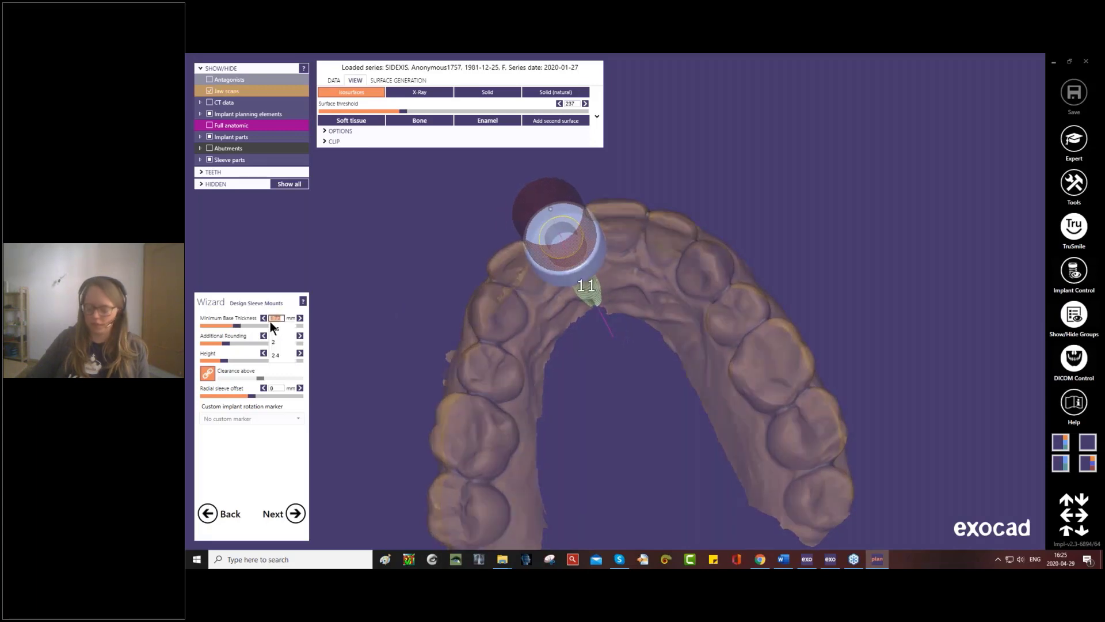
key("Return")
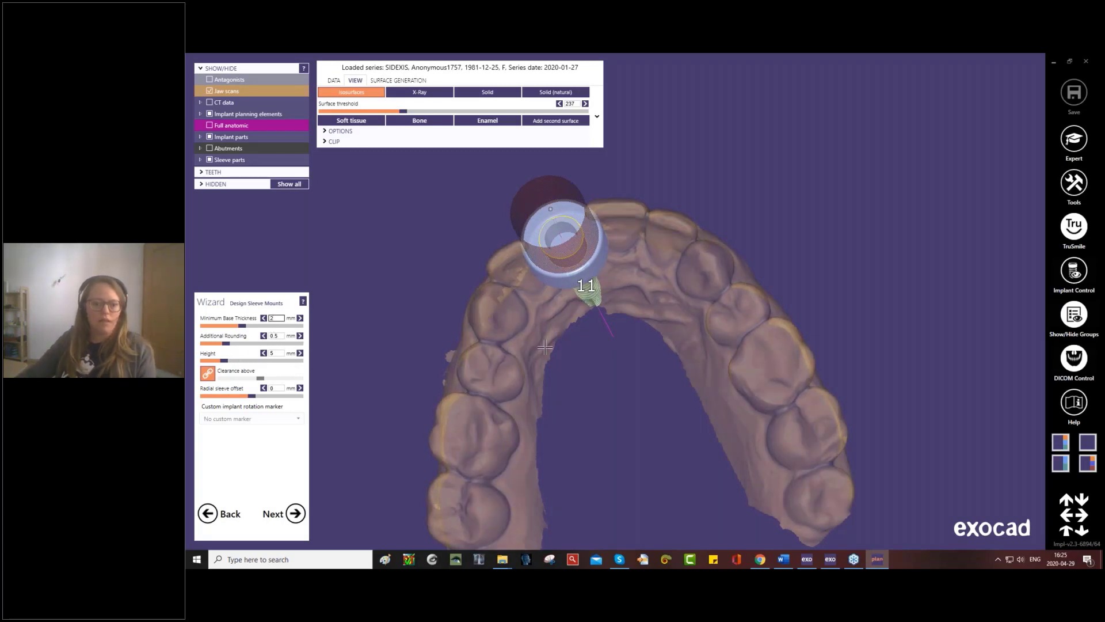
- Try a sleeve mount height of about 7.56 mm and check it from the front of the arch
right_click_drag(507, 247, 560, 361)
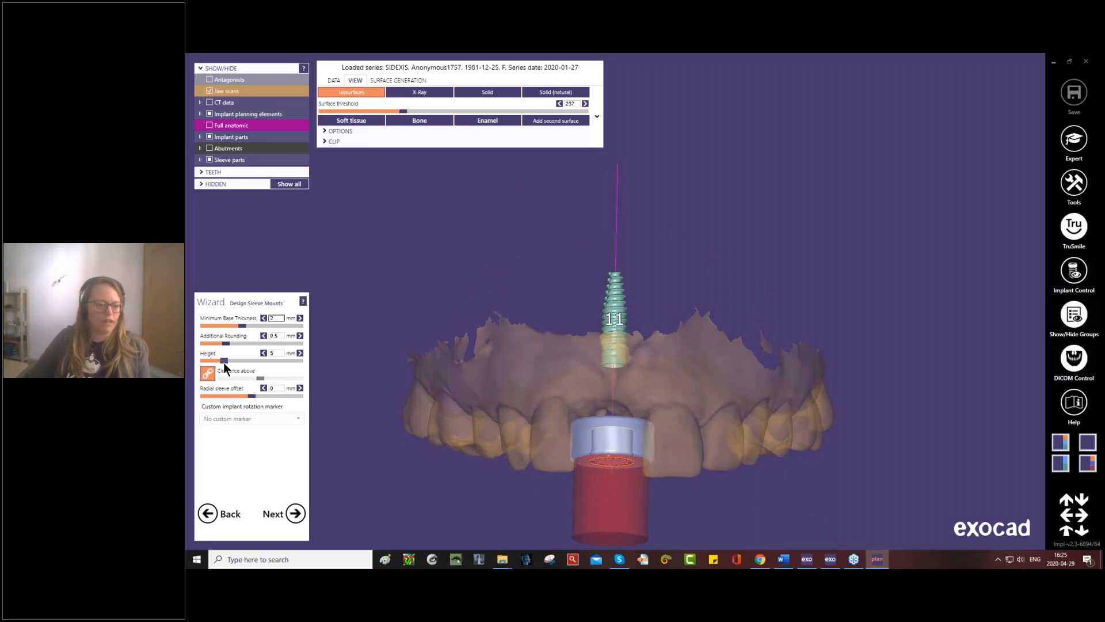
left_click_drag(228, 363, 237, 366)
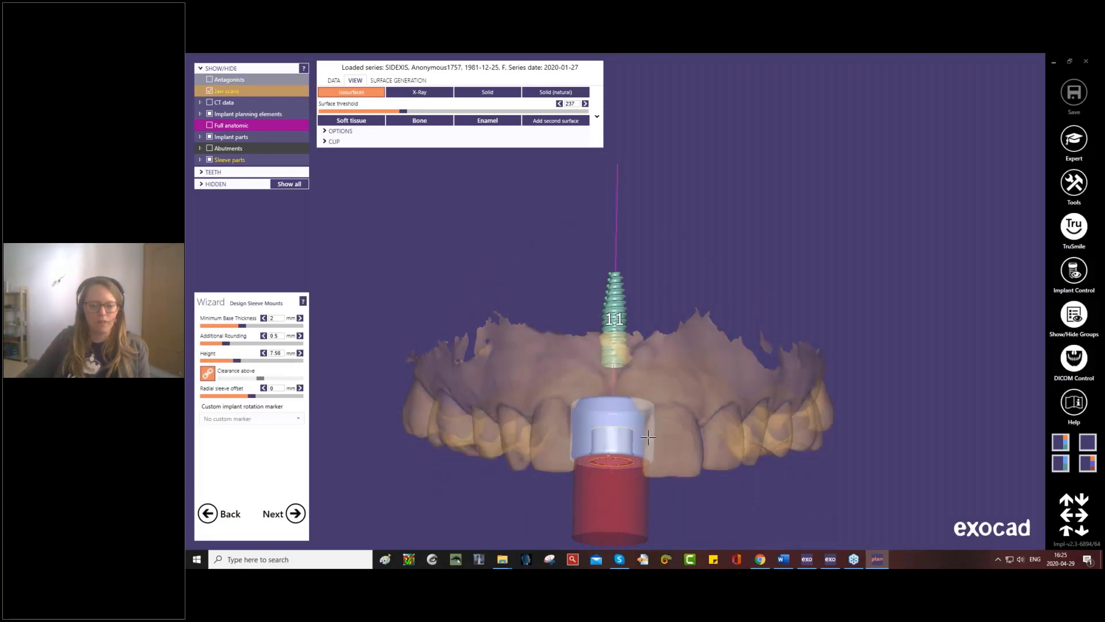
mouse_move(641, 436)
right_mouse_down()
mouse_move(639, 449)
mouse_move(641, 430)
right_mouse_up()
middle_click_drag(640, 430, 632, 334)
right_click_drag(631, 334, 630, 341)
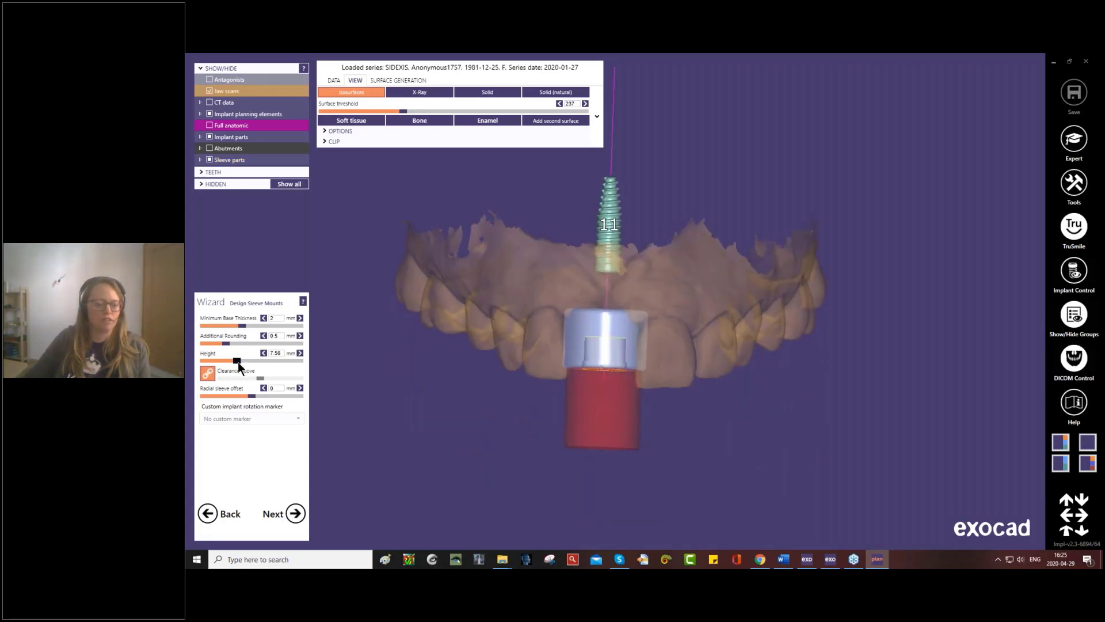
- Reduce the sleeve mount height to 1 mm and check it against the neighbouring teeth
left_click_drag(237, 363, 203, 363)
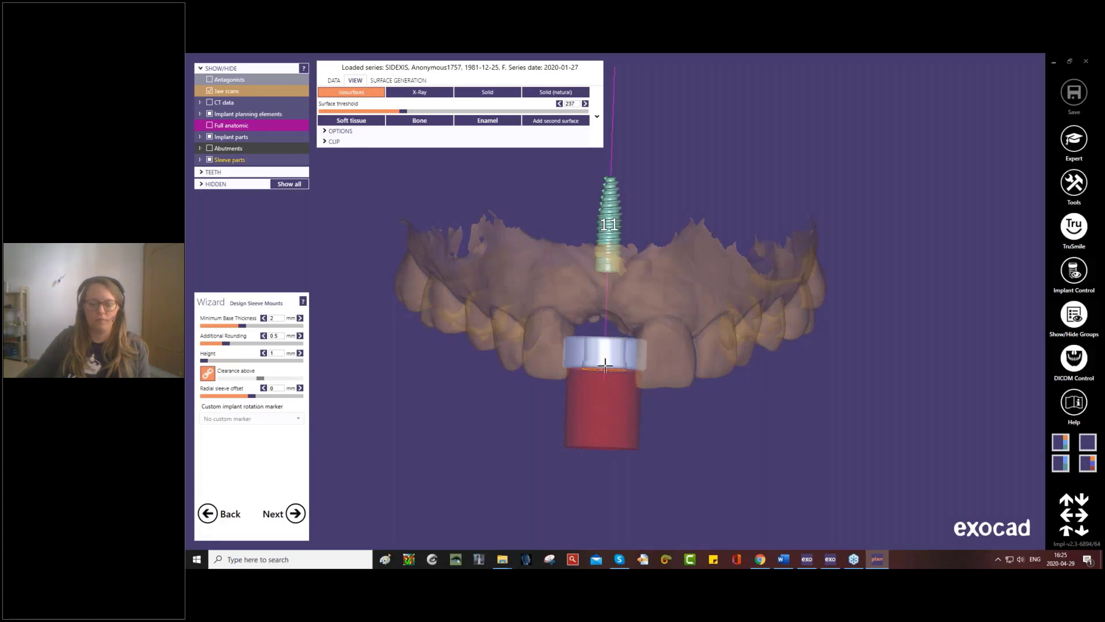
mouse_move(606, 363)
right_mouse_down()
mouse_move(600, 390)
mouse_move(611, 356)
right_mouse_up()
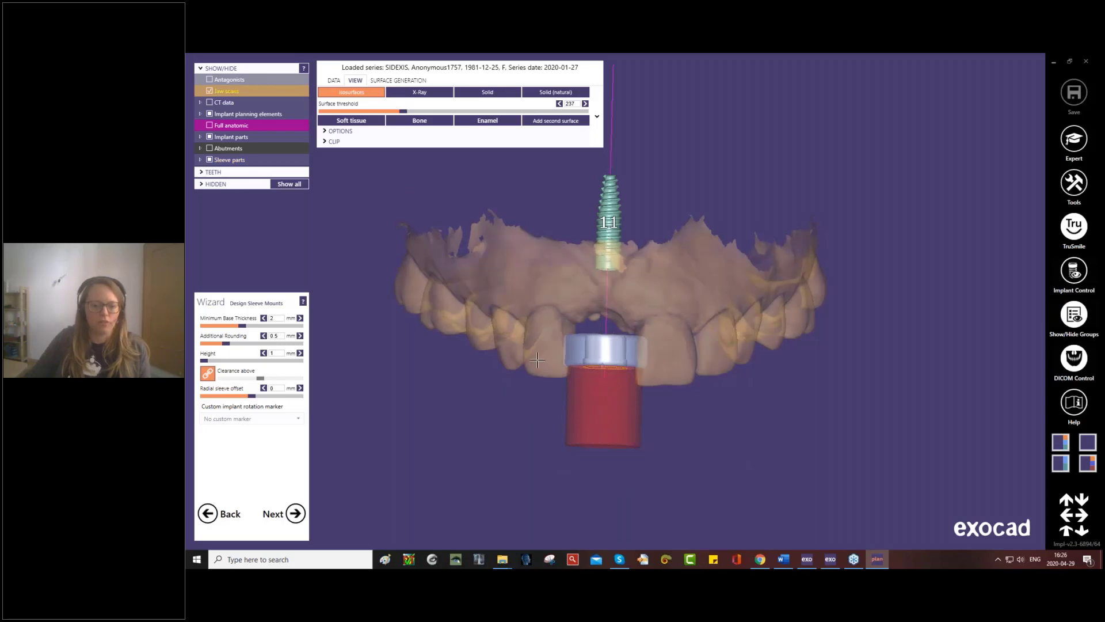
right_click_drag(421, 391, 431, 388)
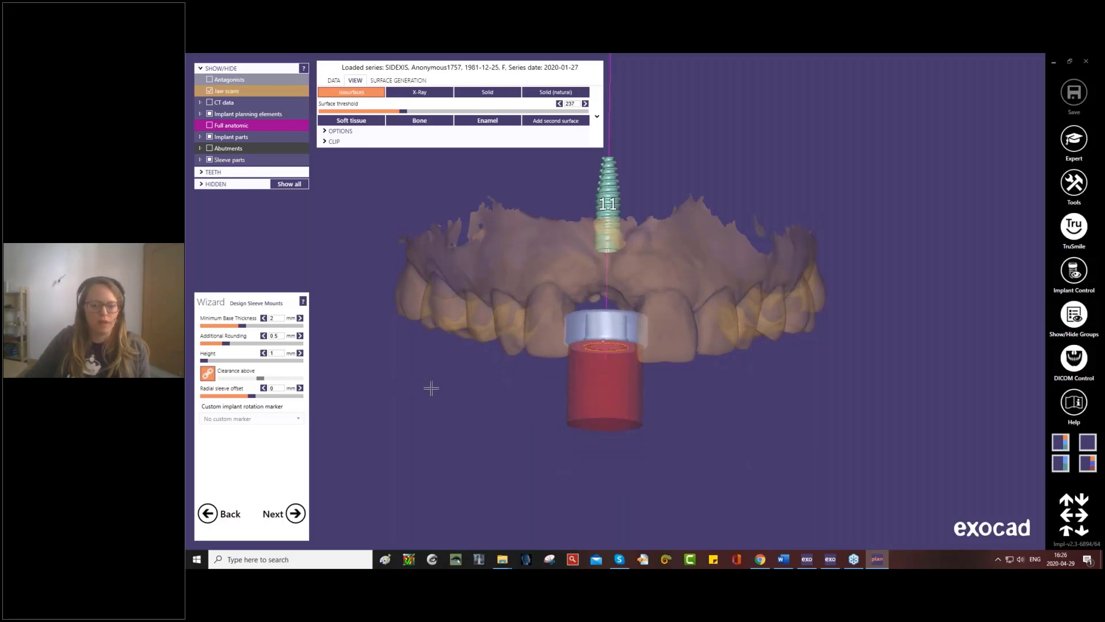
- Unlink the clearance above the sleeve, set it to about 6.52 mm, and check the clearance cylinder from several sides
right_click_drag(560, 376, 512, 322)
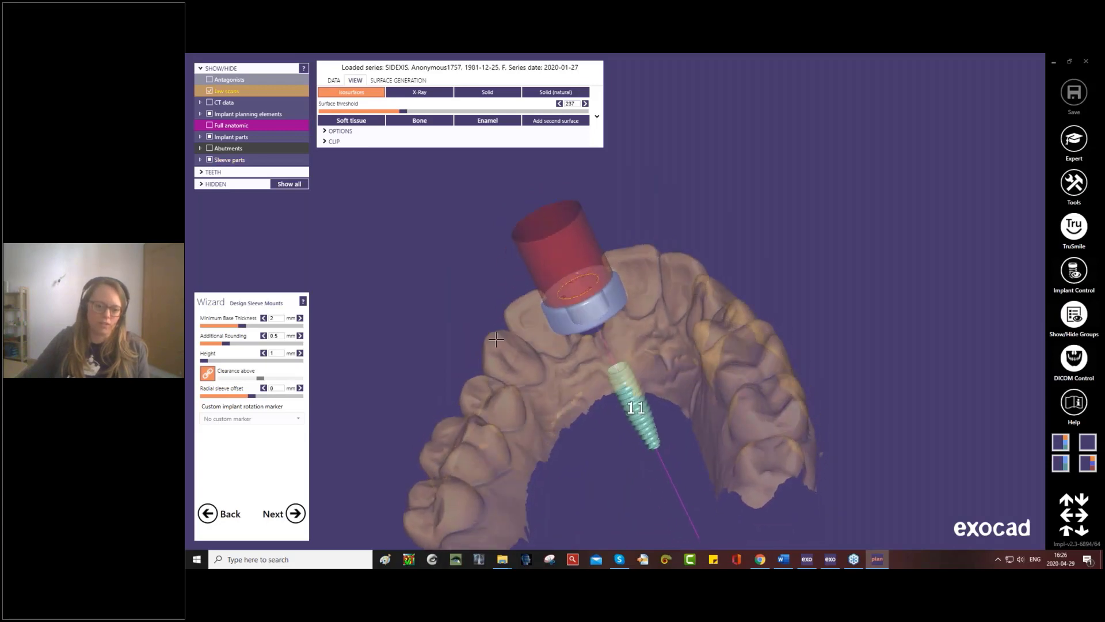
left_click(208, 371)
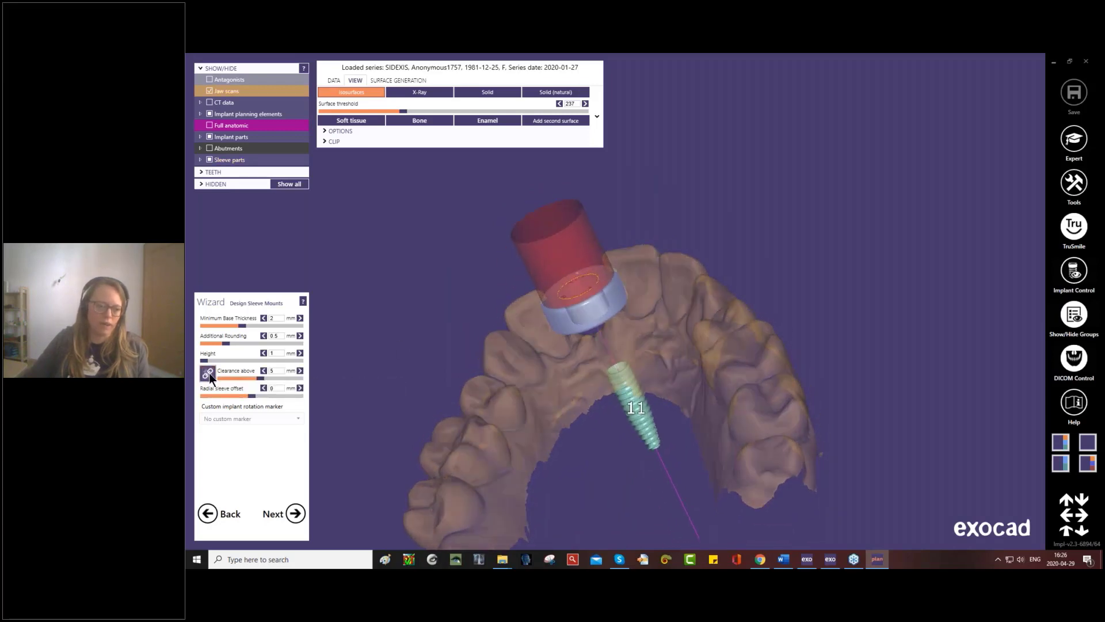
left_click_drag(260, 378, 272, 380)
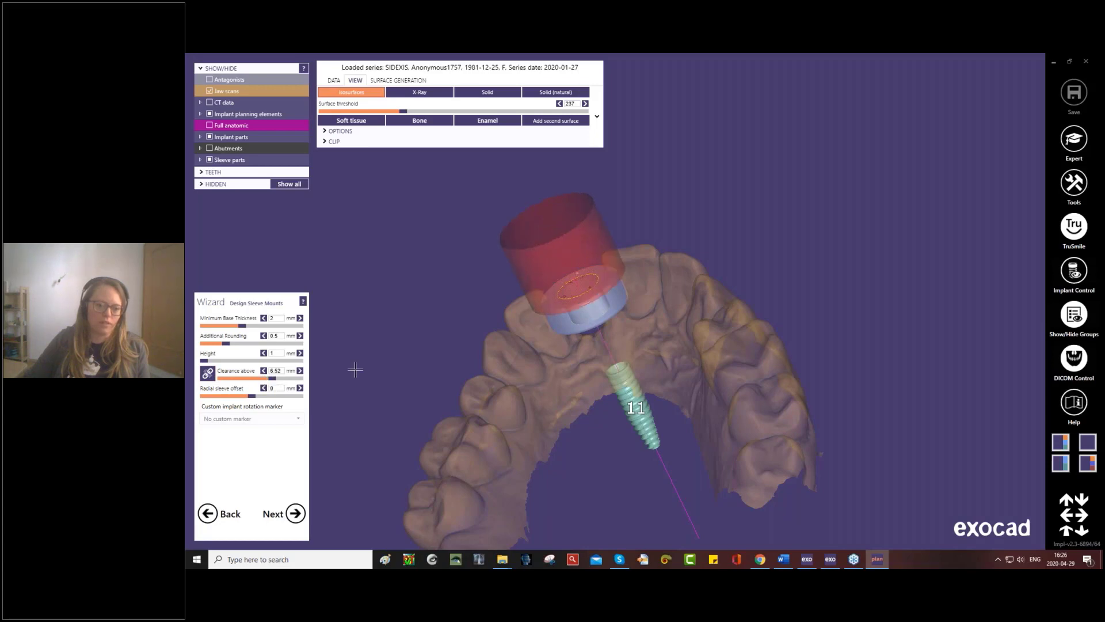
right_click_drag(582, 338, 611, 260)
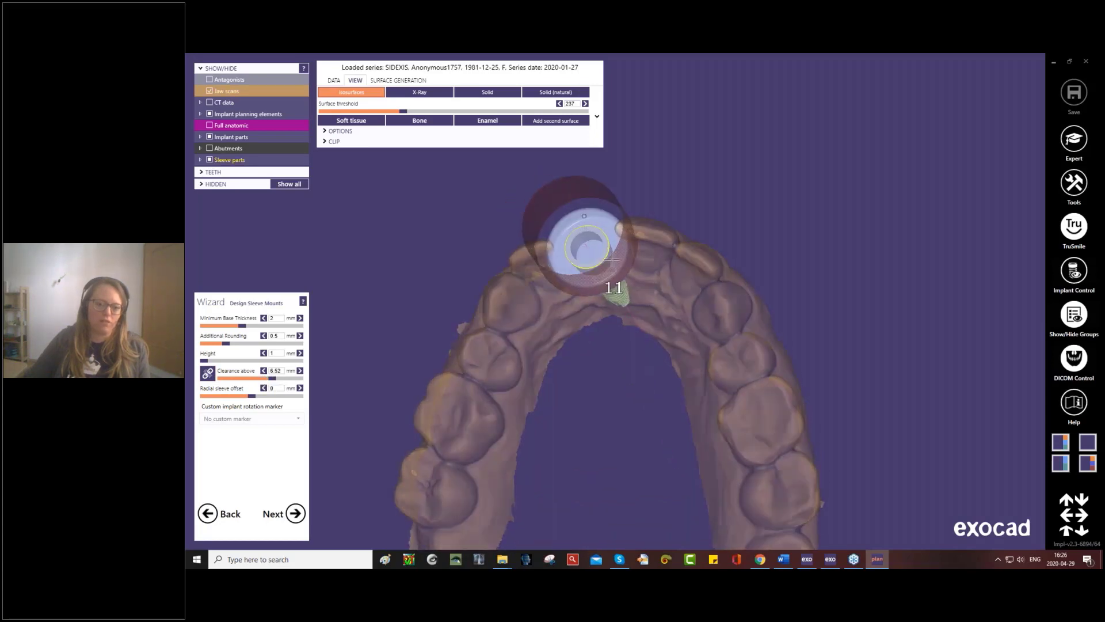
right_click_drag(550, 216, 547, 283)
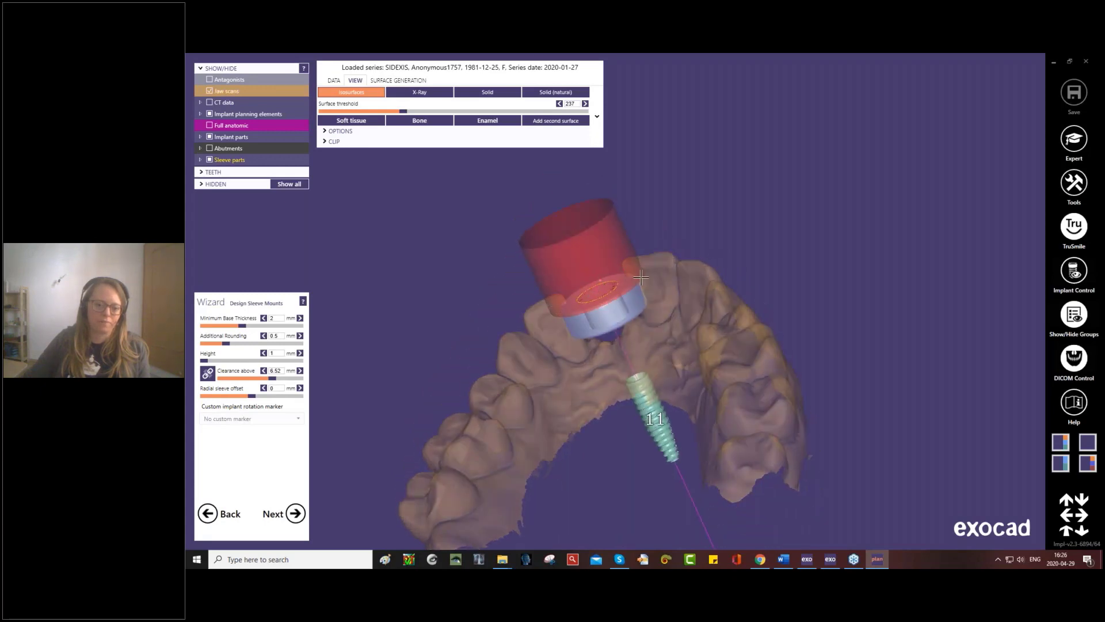
mouse_move(641, 278)
right_mouse_down()
mouse_move(661, 274)
mouse_move(656, 285)
right_mouse_up()
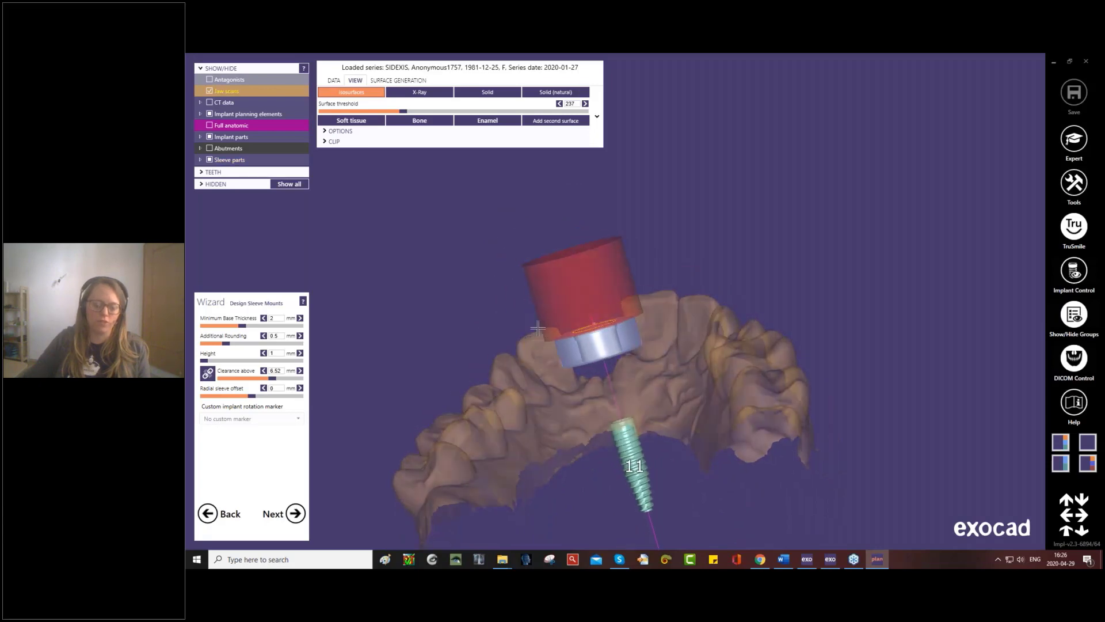
right_click_drag(538, 328, 537, 435)
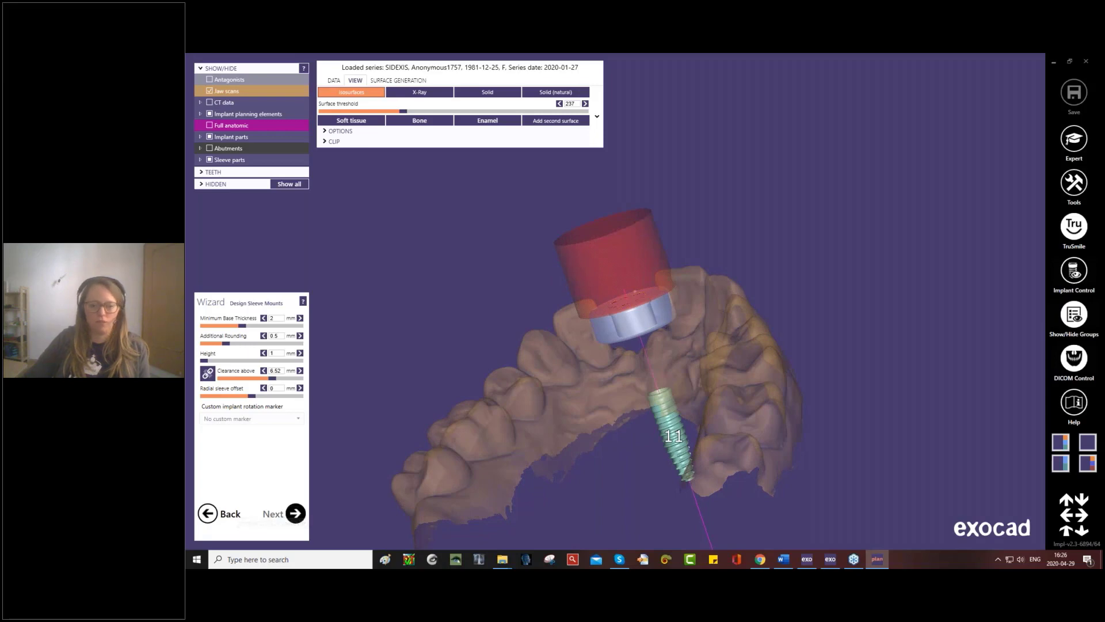
- Proceed to the surgical guide bottom, take the insertion direction from the occlusal view, and apply the undercut block-out
left_click(296, 513)
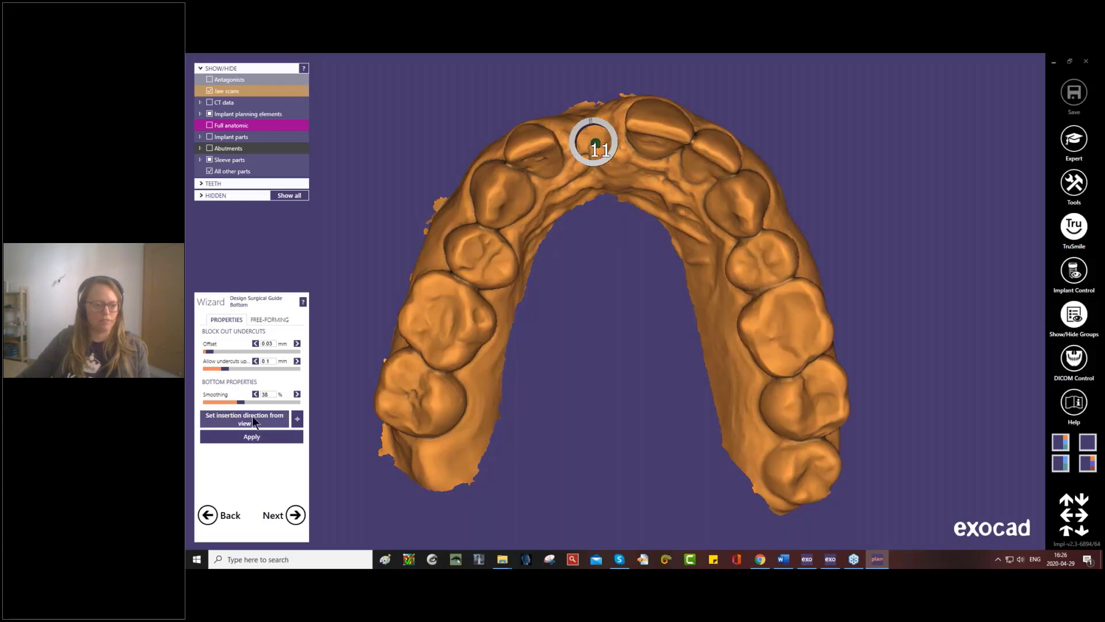
left_click(252, 416)
left_click(250, 437)
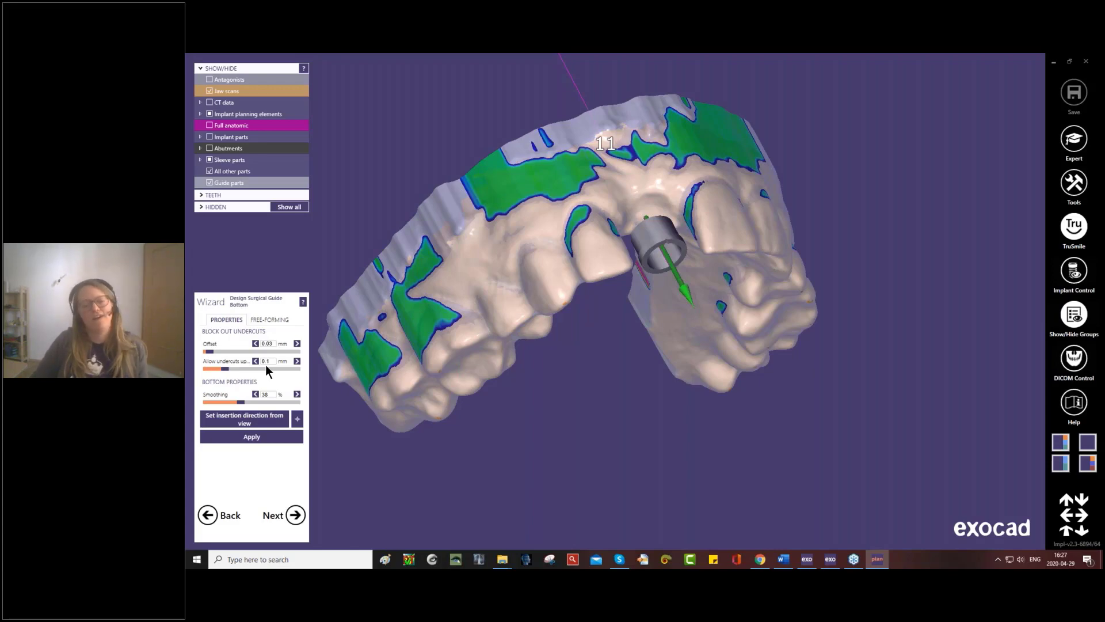
- Inspect the blocked-out undercuts along the guide bottom and open its free-forming tools
right_click_drag(552, 286, 525, 285)
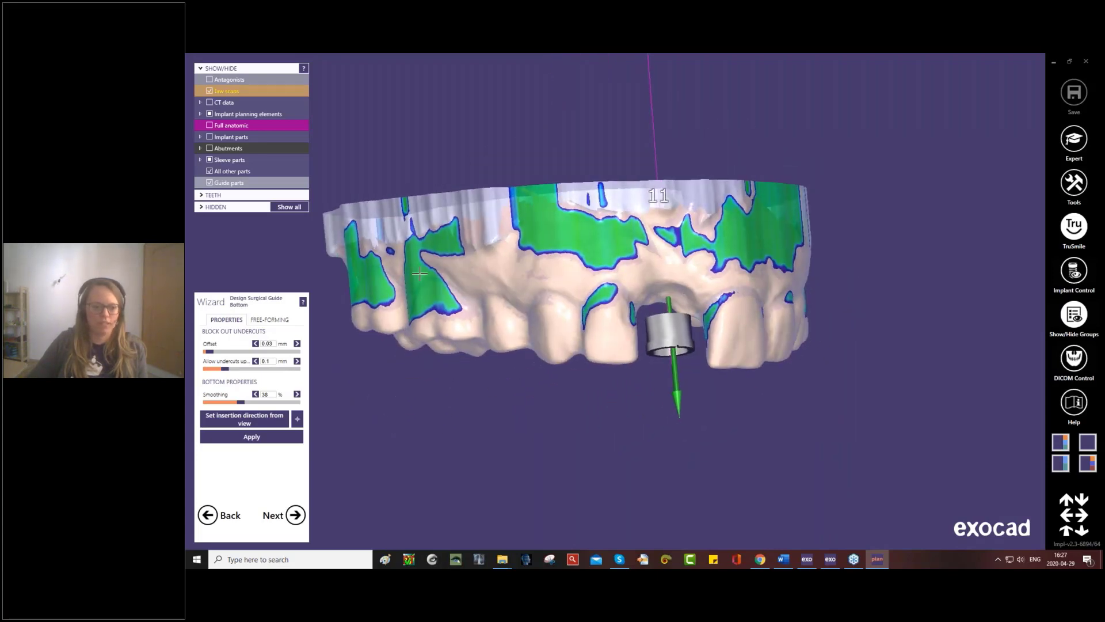
scroll(420, 275, "up", 5)
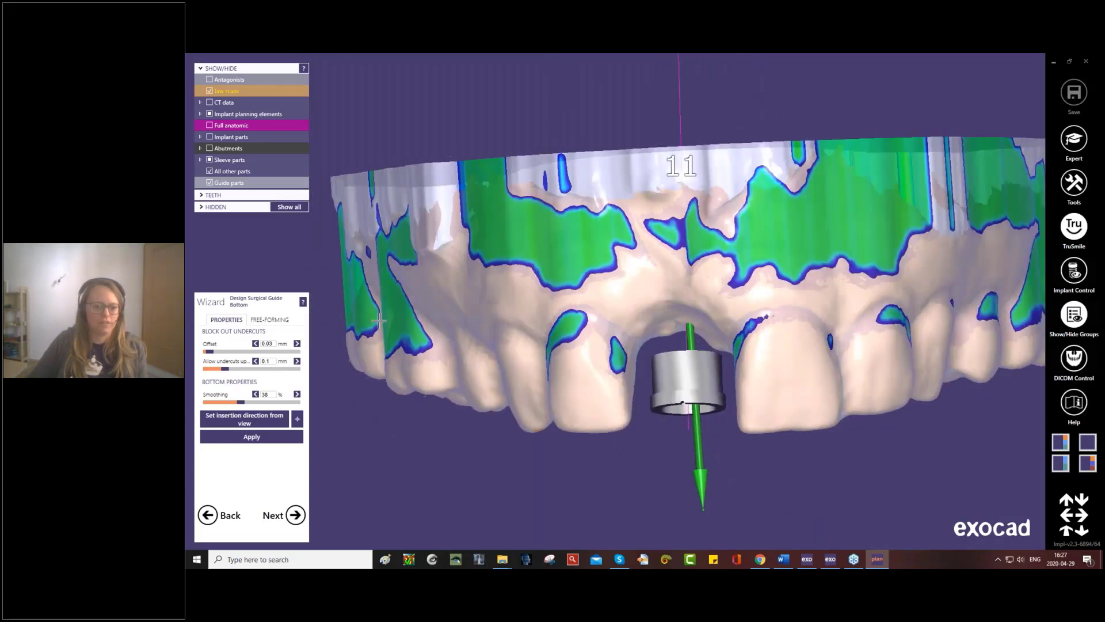
right_click_drag(475, 350, 466, 297)
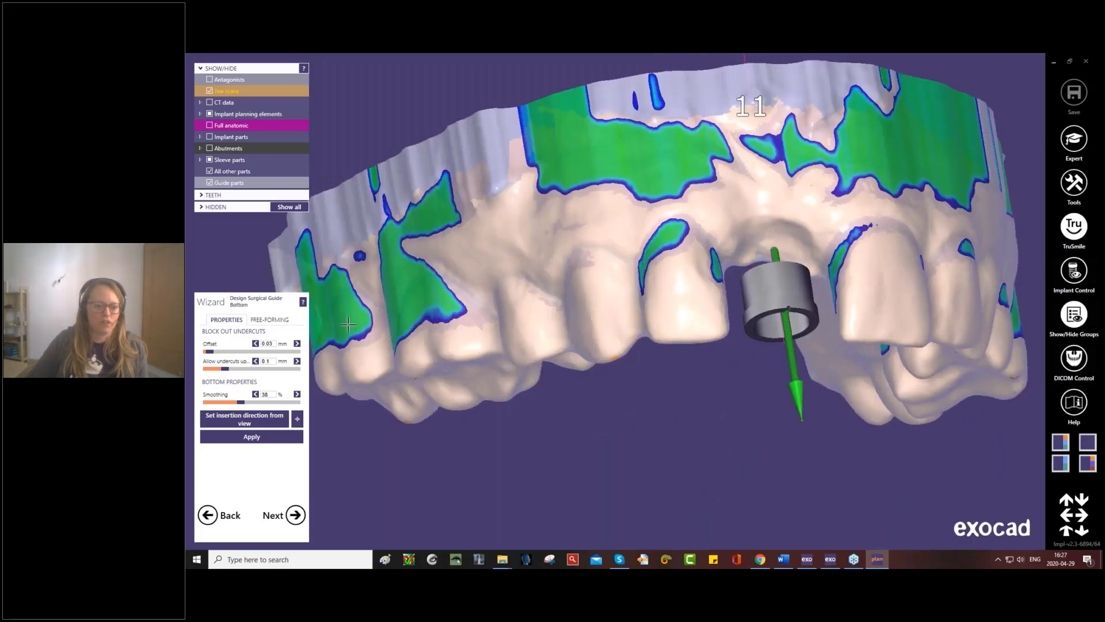
left_click(275, 320)
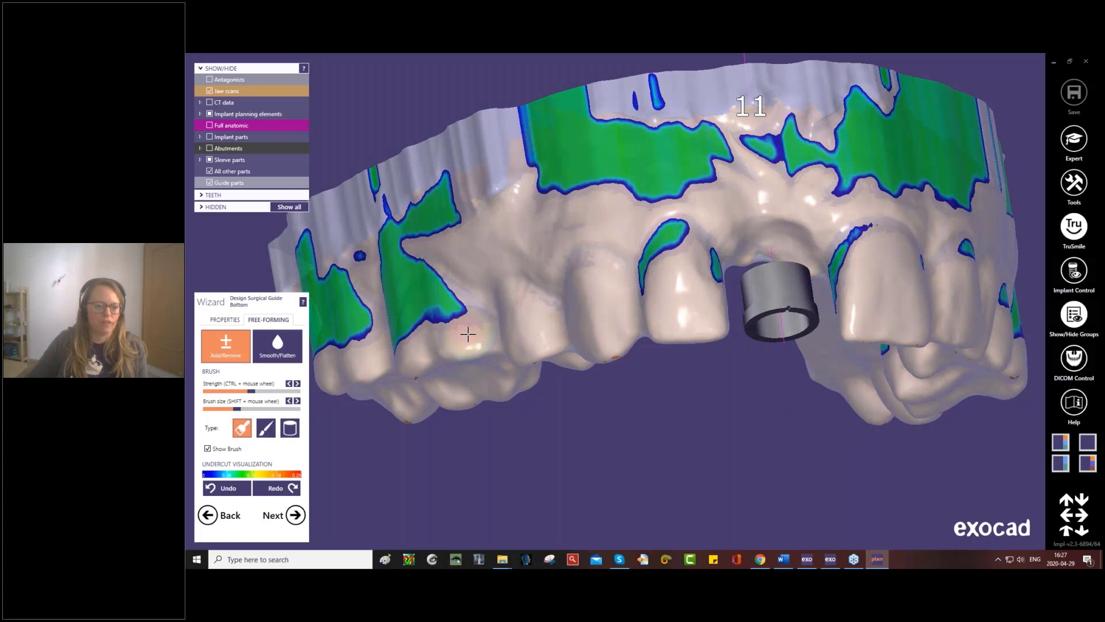
right_click_drag(469, 334, 485, 362)
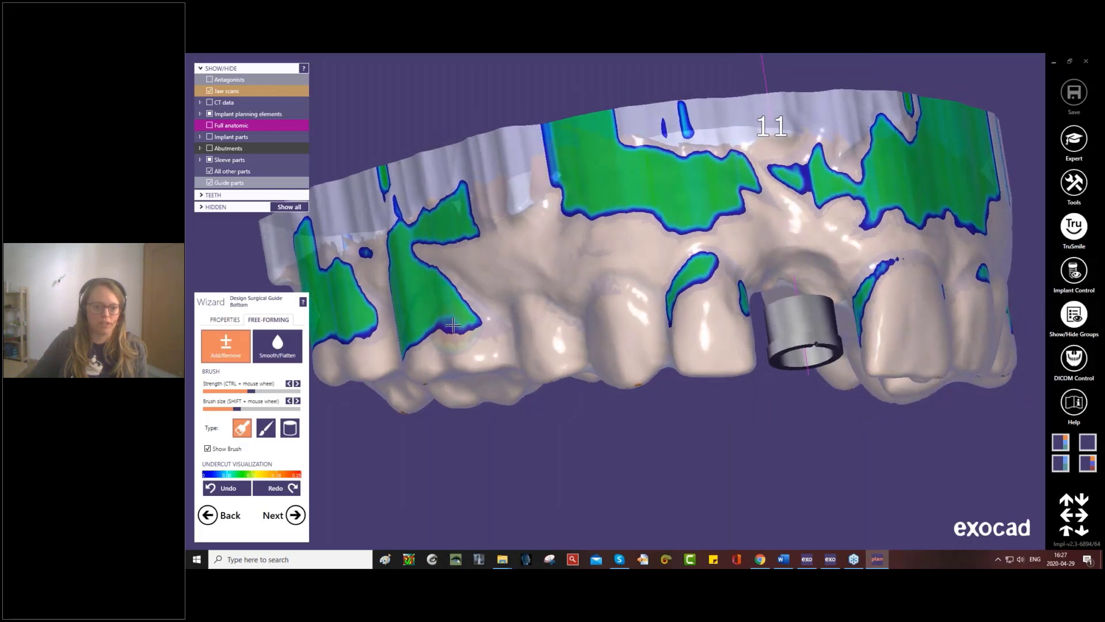
mouse_move(443, 311)
left_mouse_down()
mouse_move(410, 326)
mouse_move(412, 305)
mouse_move(449, 311)
mouse_move(469, 349)
left_mouse_up()
right_click_drag(470, 349, 492, 322)
scroll(496, 355, "down", 4)
- Proceed to the surgical guide top and draw the outer margin line from the first molar to the lateral incisor beside tooth 11
left_click(279, 519)
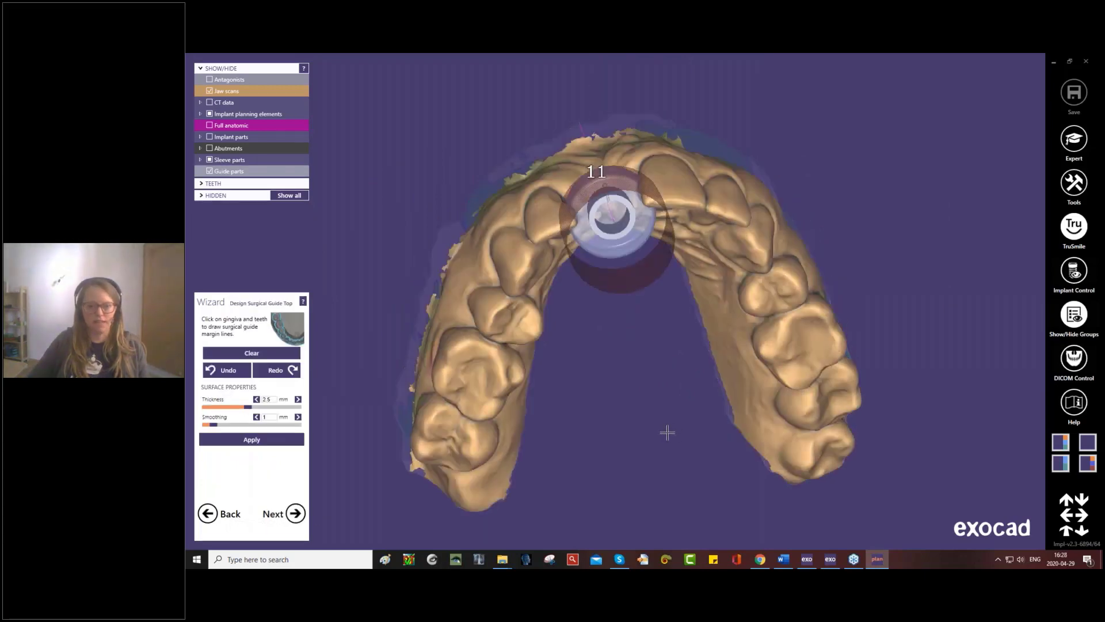
right_click_drag(667, 432, 525, 358)
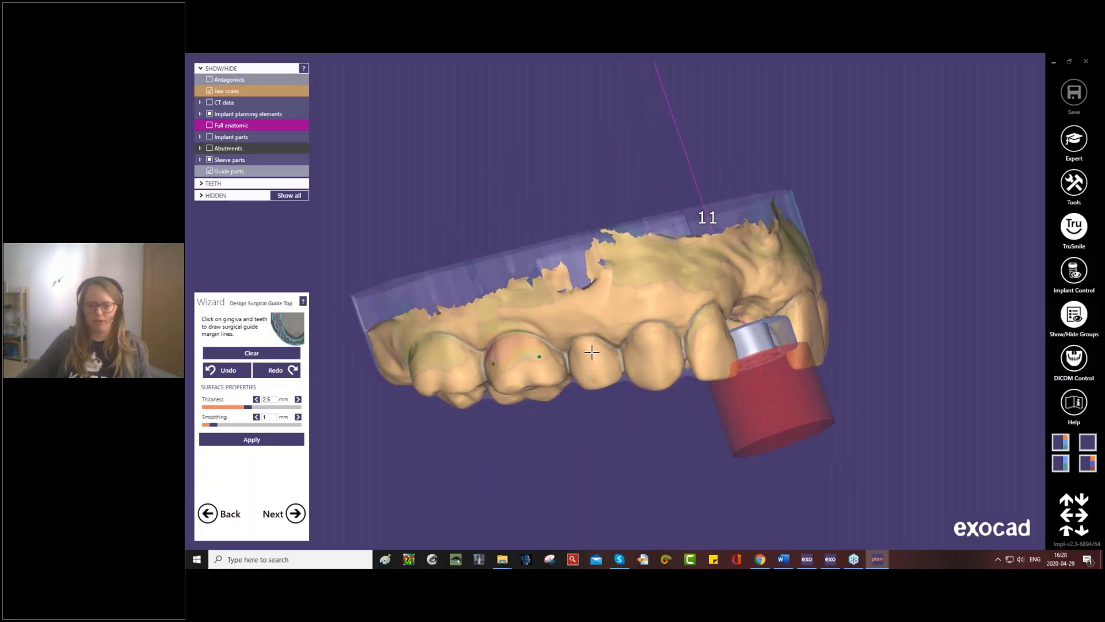
left_click(718, 335)
right_click_drag(703, 371, 429, 168)
scroll(702, 372, "up", 3)
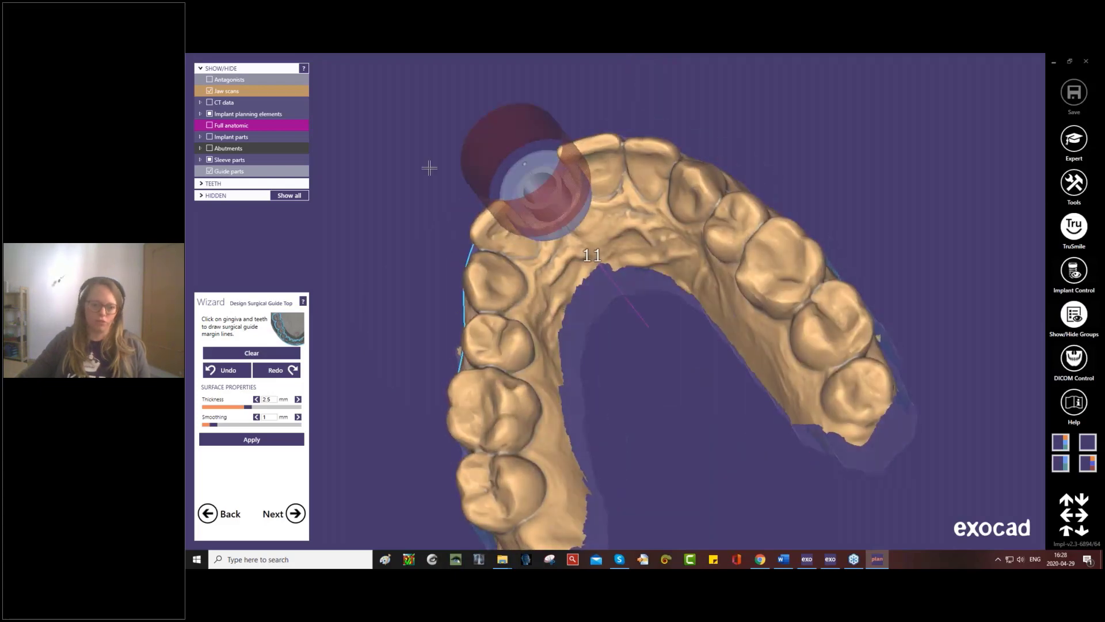
- Draw the inner margin line on the same side, from the lateral incisor beside the sleeve back to the first molar
right_click_drag(524, 229, 518, 276)
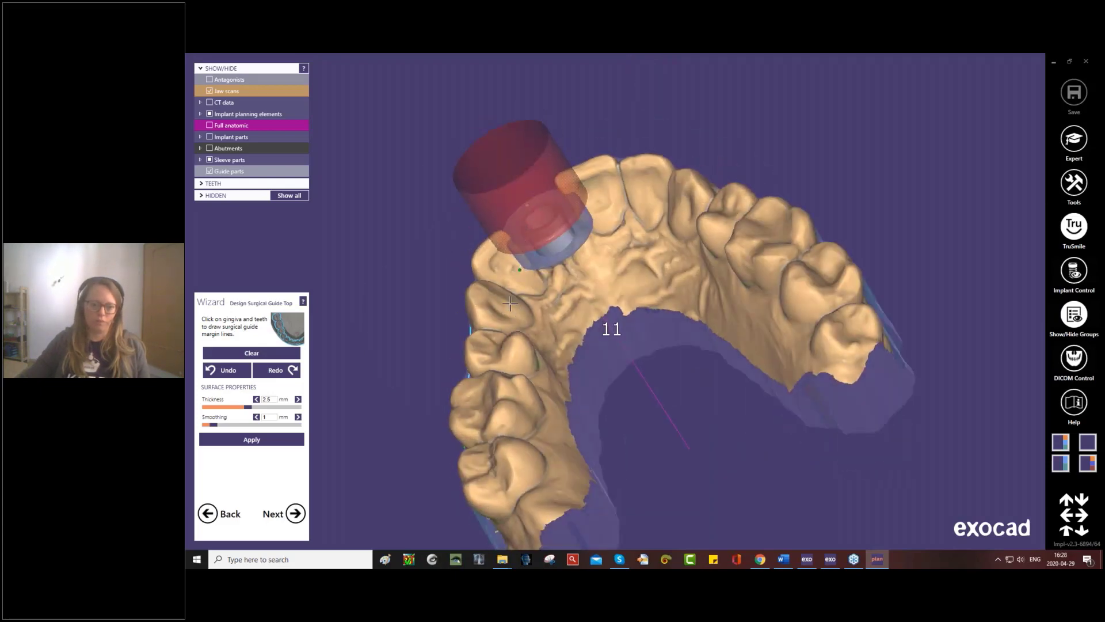
right_click_drag(490, 373, 534, 344)
left_click(535, 338)
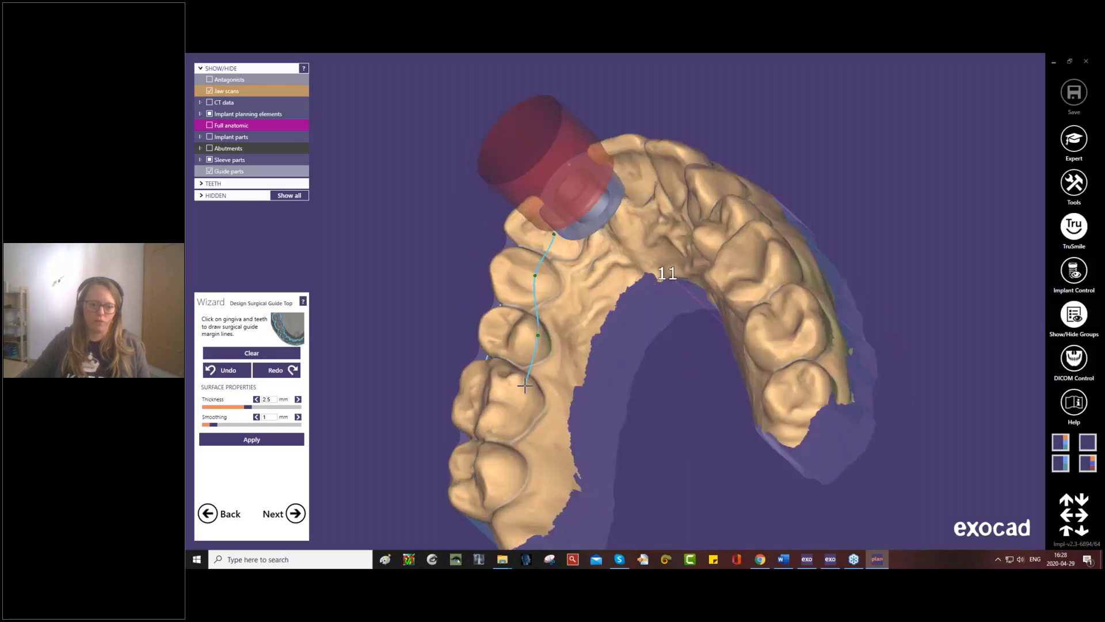
- Continue the inner margin line past the sleeve along the palatal surfaces of the opposite side's teeth
right_click_drag(588, 385, 663, 267)
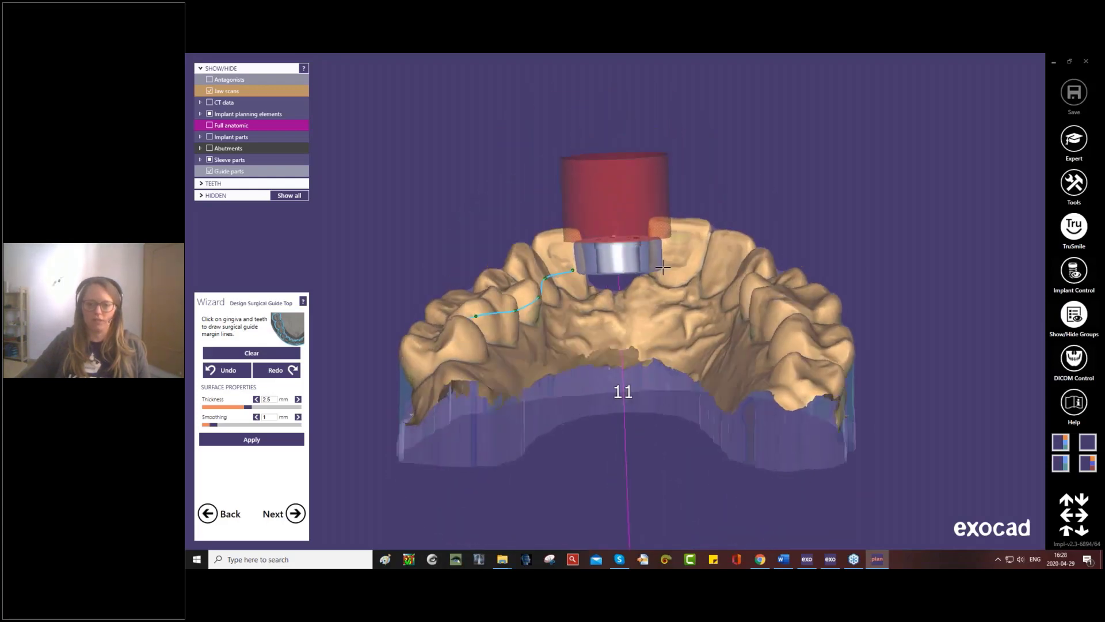
right_click_drag(699, 323, 714, 268)
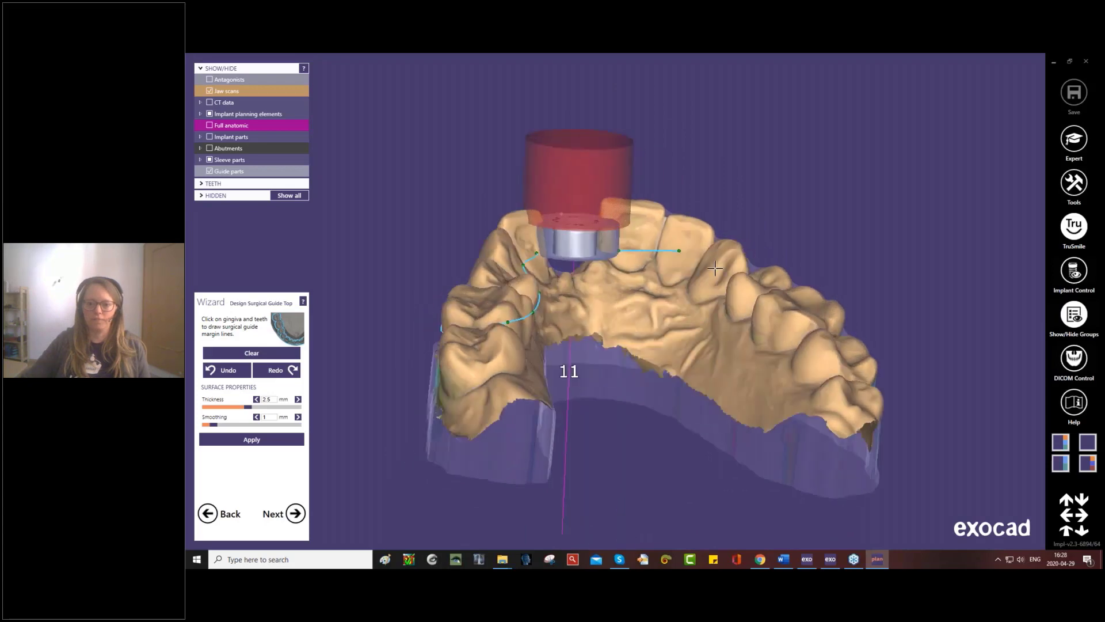
left_click(734, 293)
left_click(769, 323)
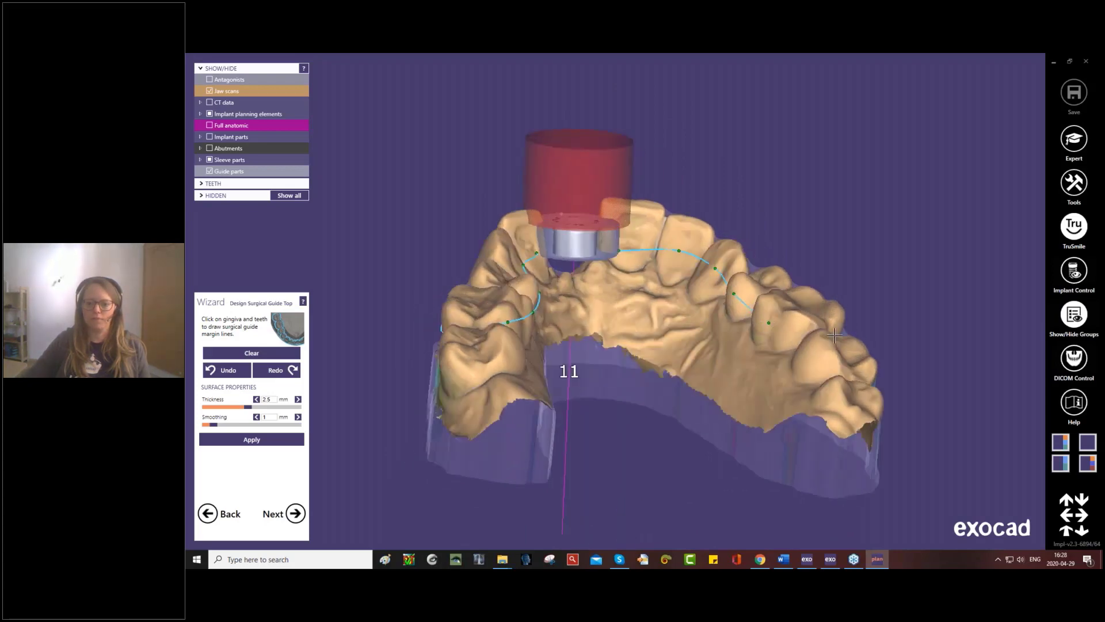
- Draw the opposite side's outer margin line from the first molar forward to the central incisor and check the outline occlusally
right_click_drag(832, 327, 660, 376)
left_click(660, 375)
left_click(694, 333)
left_click(724, 290)
left_click(757, 242)
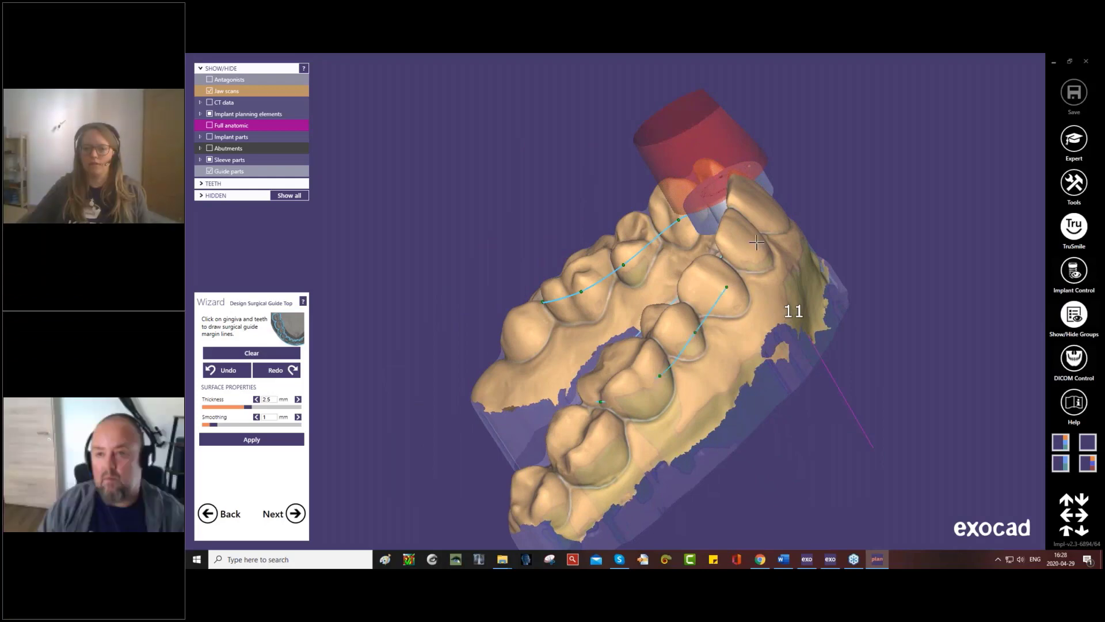
right_click_drag(757, 242, 639, 313)
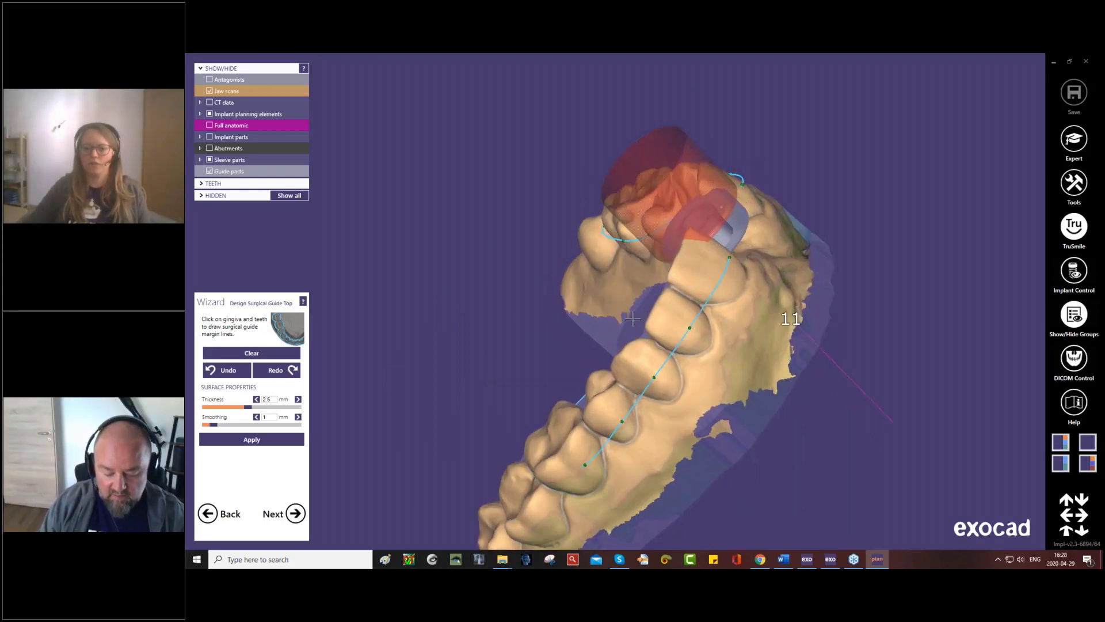
key("Up")
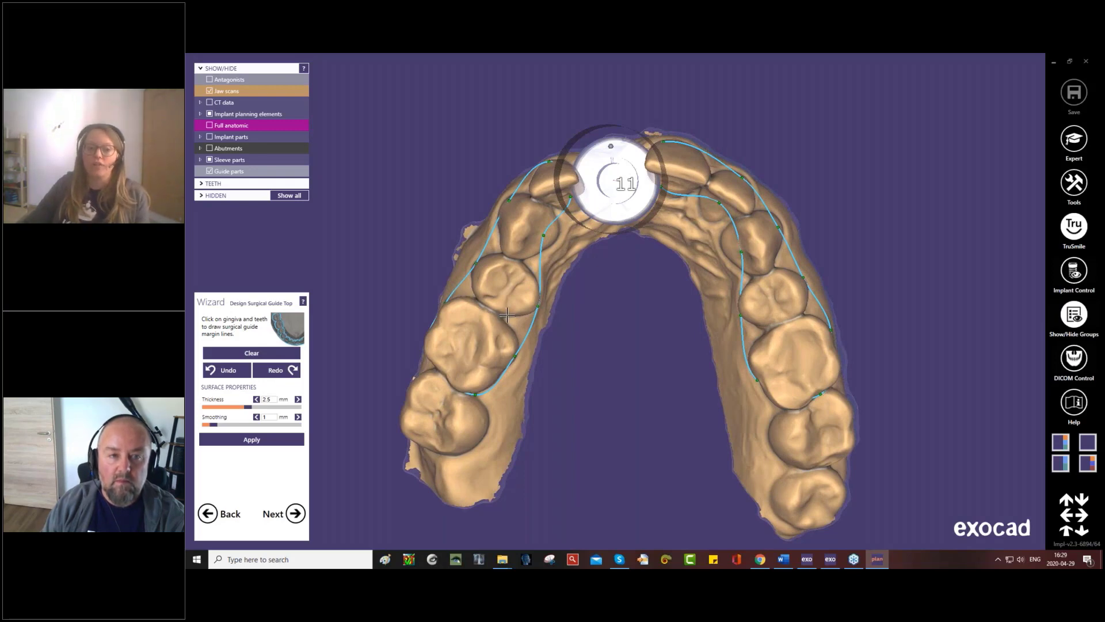
right_click_drag(521, 304, 579, 189)
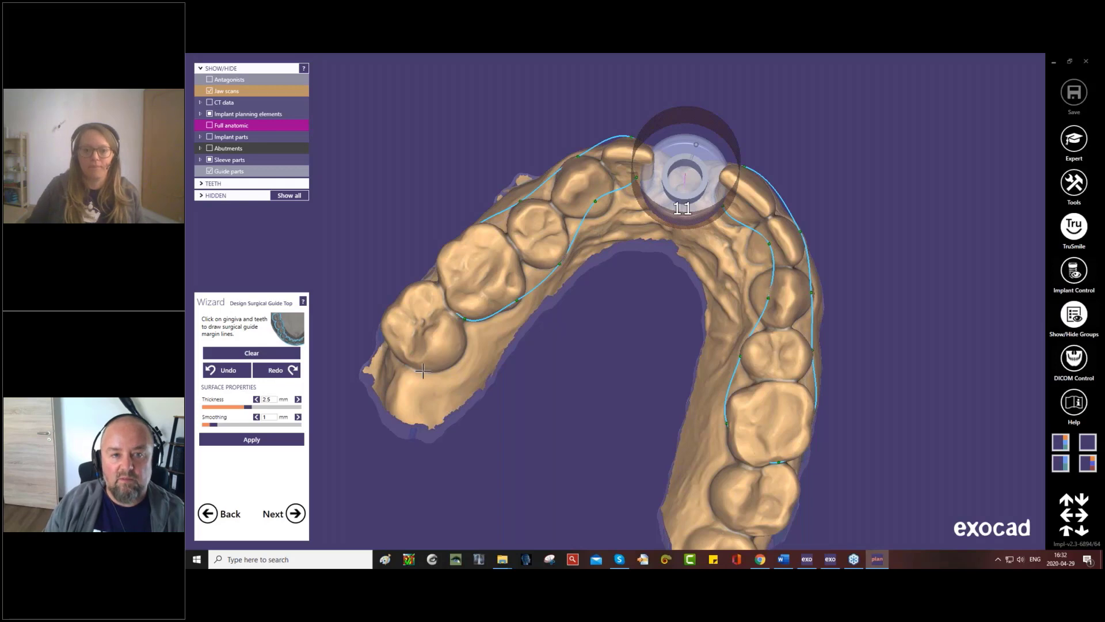
- Check the margin outline and generate the guide top with 2.5 mm thickness and 1 mm smoothing
right_click_drag(546, 299, 536, 420)
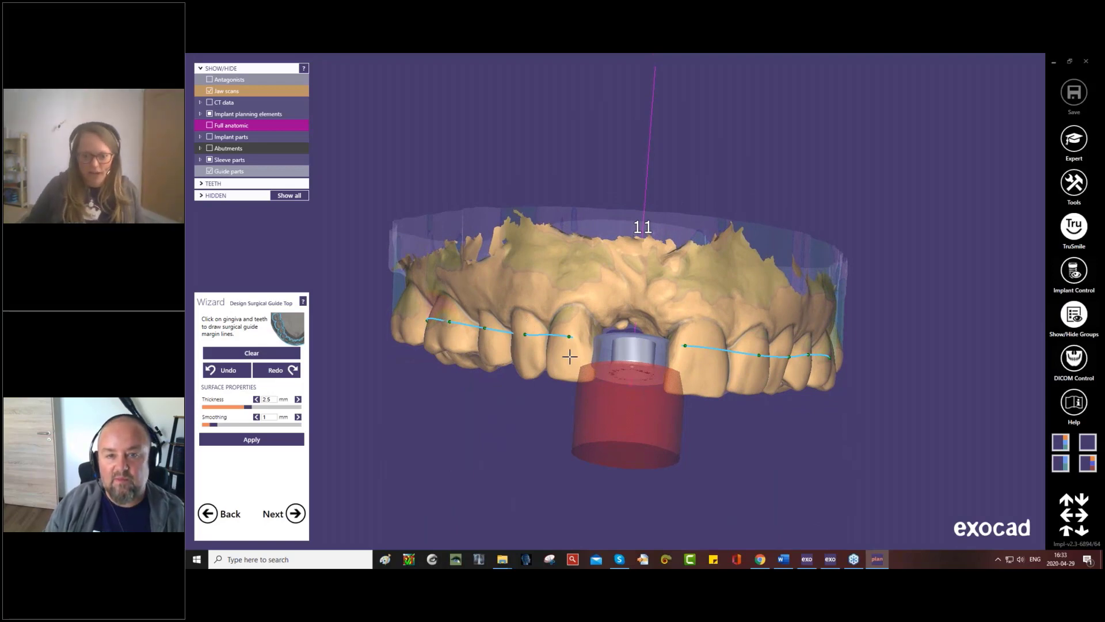
right_click_drag(569, 357, 567, 191)
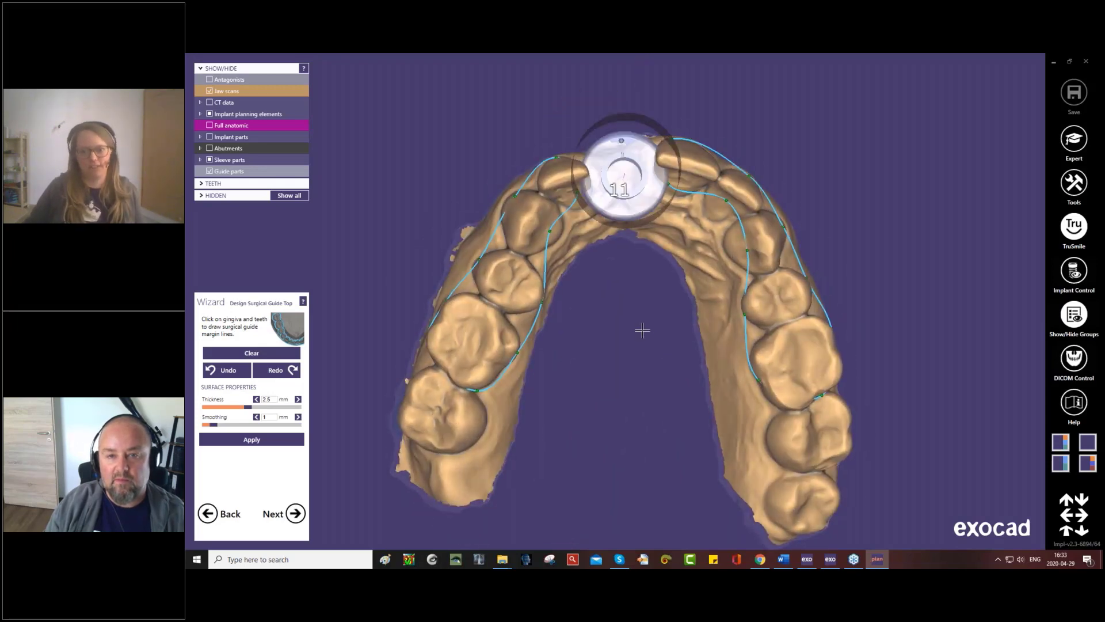
left_click(264, 440)
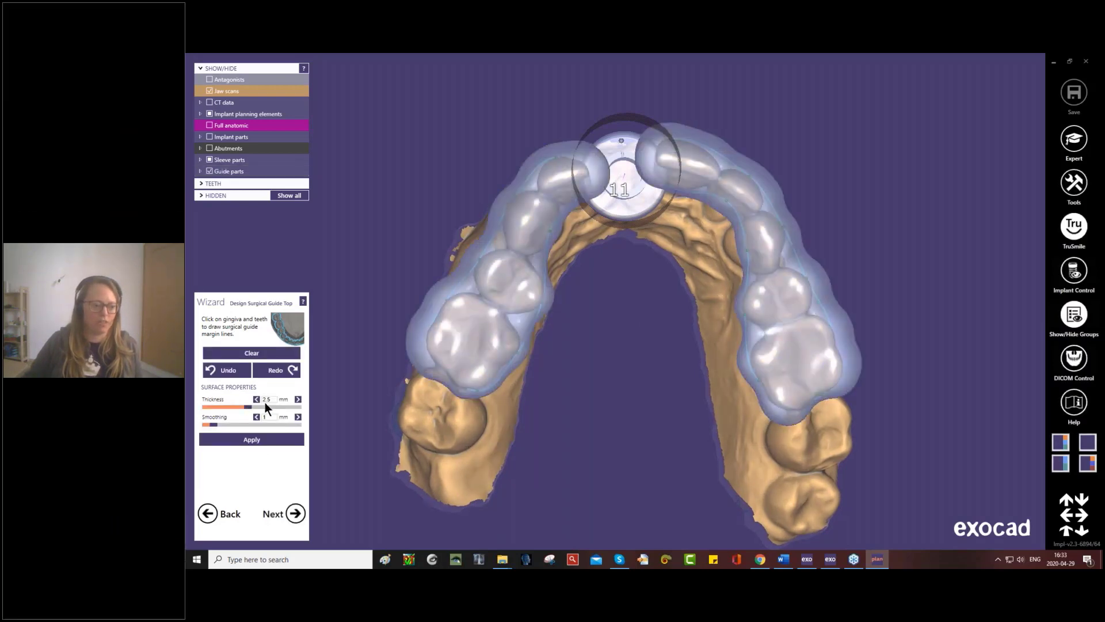
right_click_drag(448, 375, 448, 369)
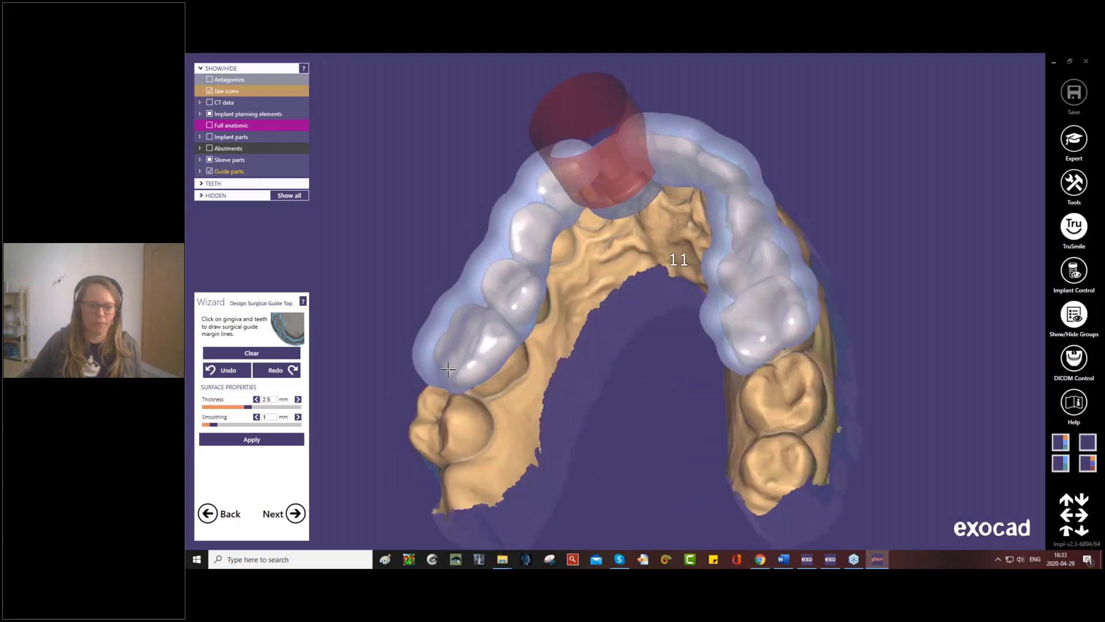
- Set the guide top thickness to 2 mm, move the margin point on the lateral incisor beside the sleeve towards the gingiva, and reapply
left_click(270, 399)
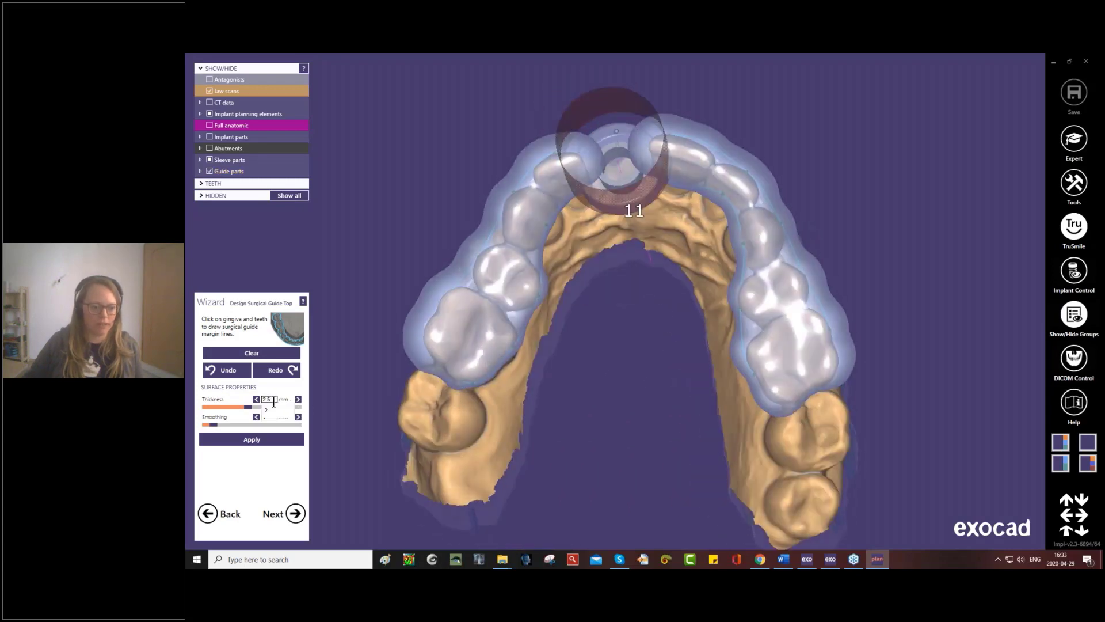
left_click(273, 410)
right_click_drag(413, 401, 493, 396)
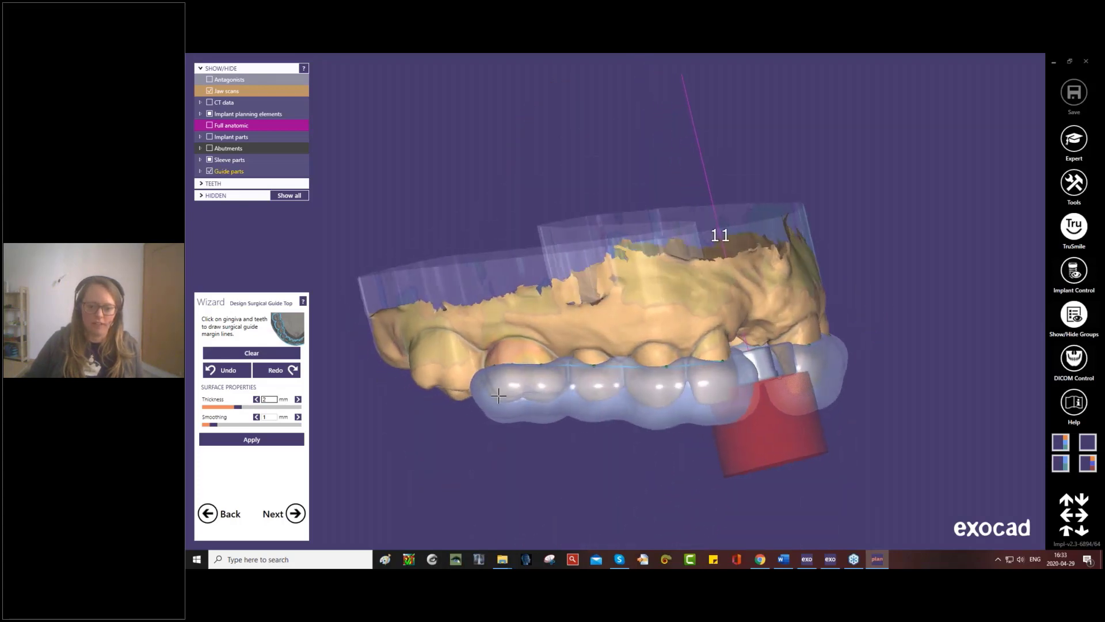
scroll(635, 367, "up", 5)
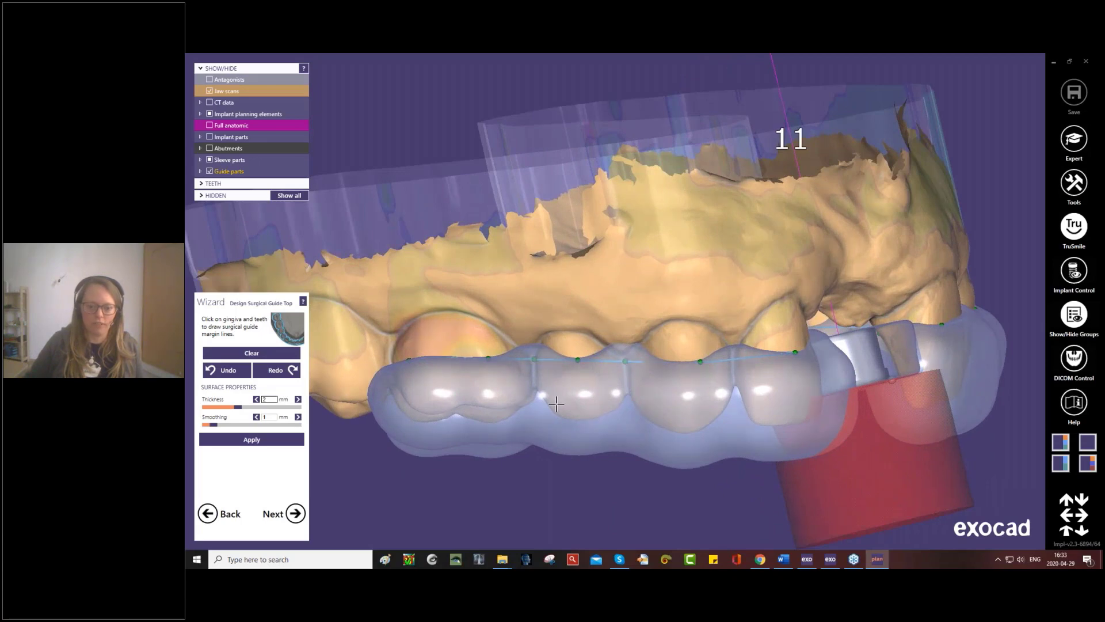
right_click_drag(549, 400, 610, 400)
left_click_drag(675, 376, 677, 360)
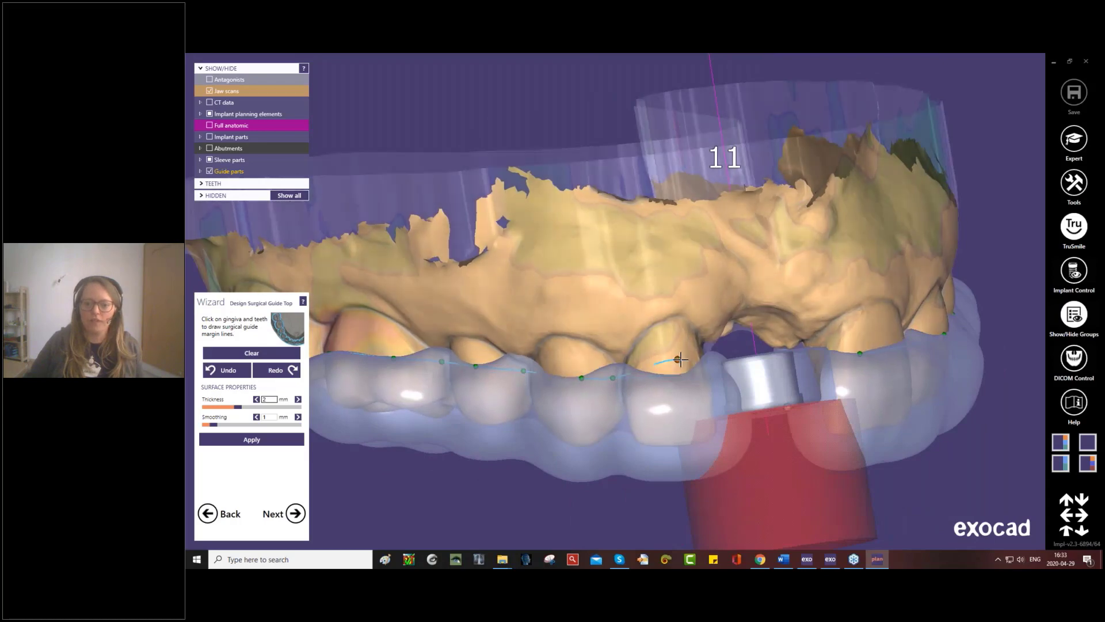
left_click(252, 439)
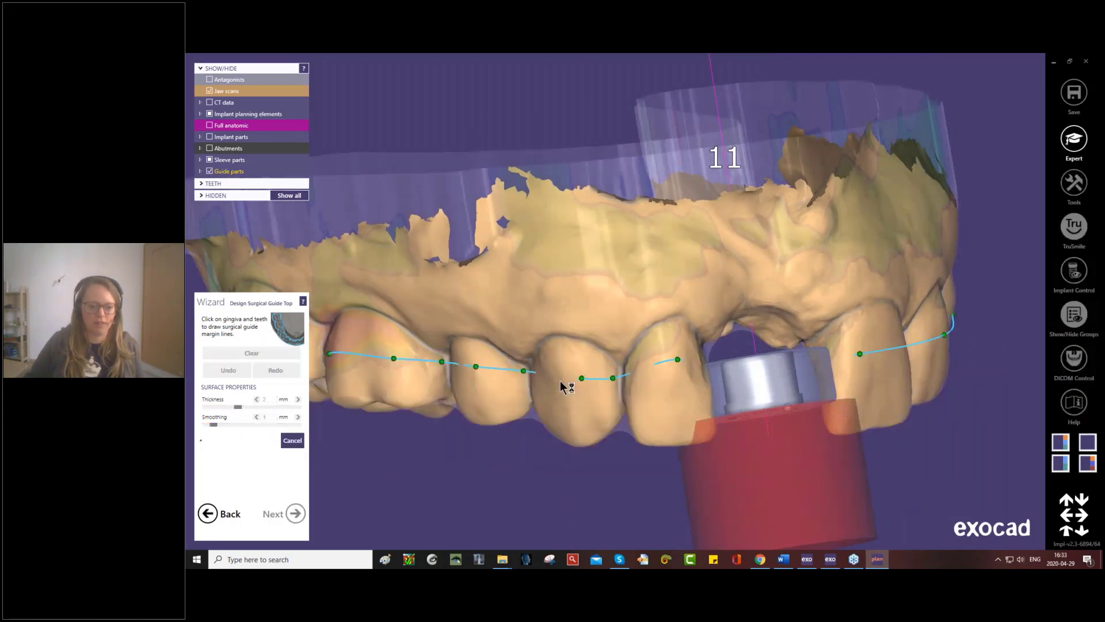
scroll(554, 396, "down", 6)
right_click_drag(554, 397, 528, 410)
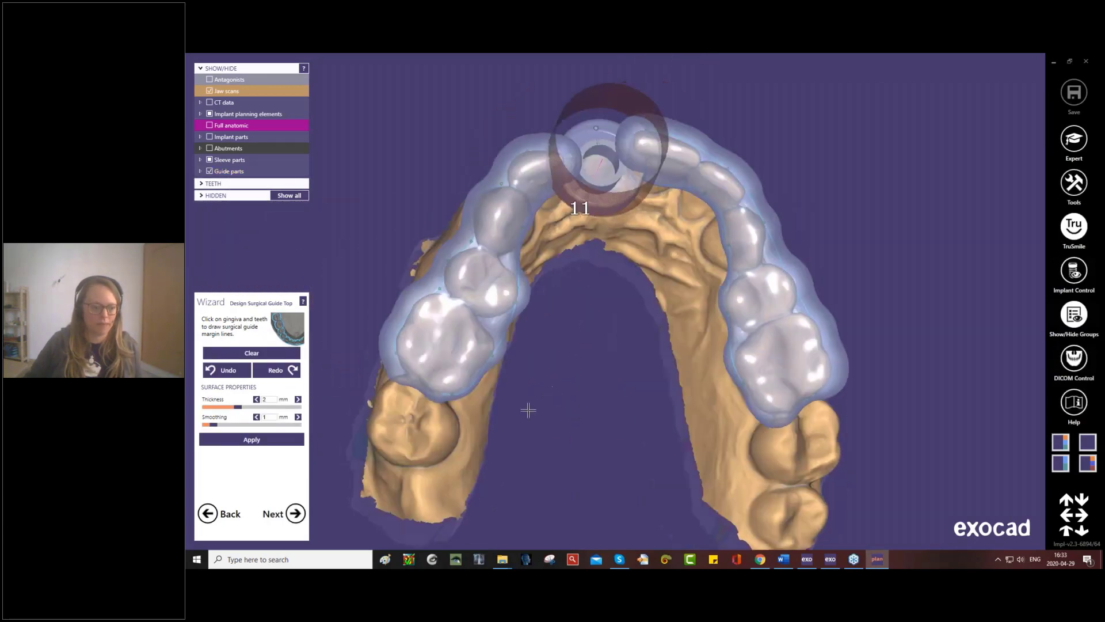
- Proceed to adding structures and place a rectangular window at the first molar on the lateral incisor's side, about 17.4 mm long and 4.96 mm thick
left_click(295, 513)
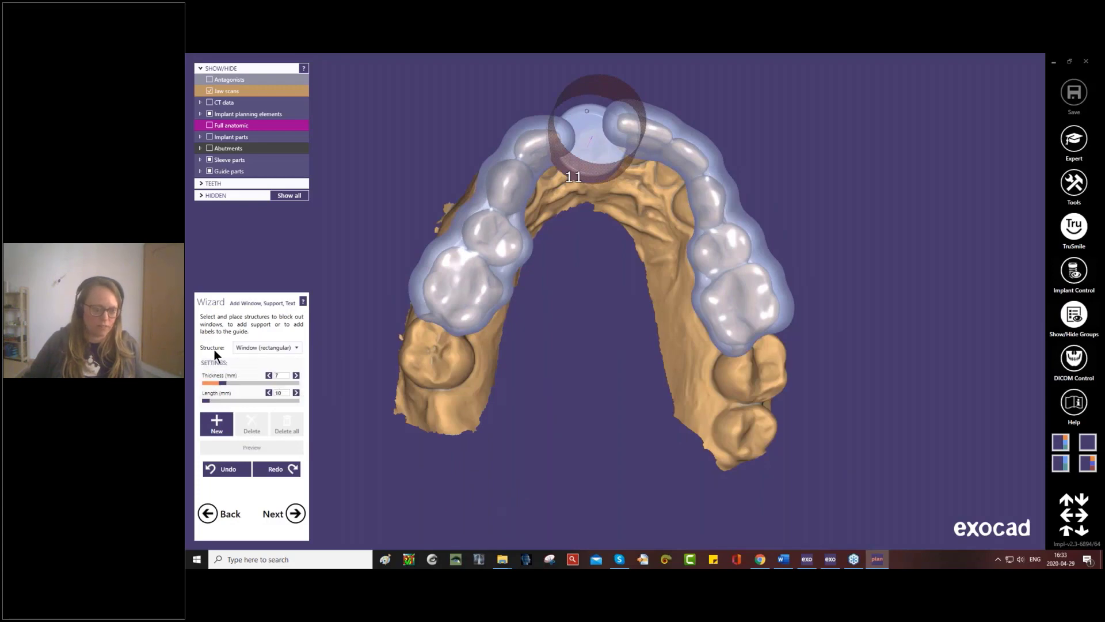
left_click(297, 349)
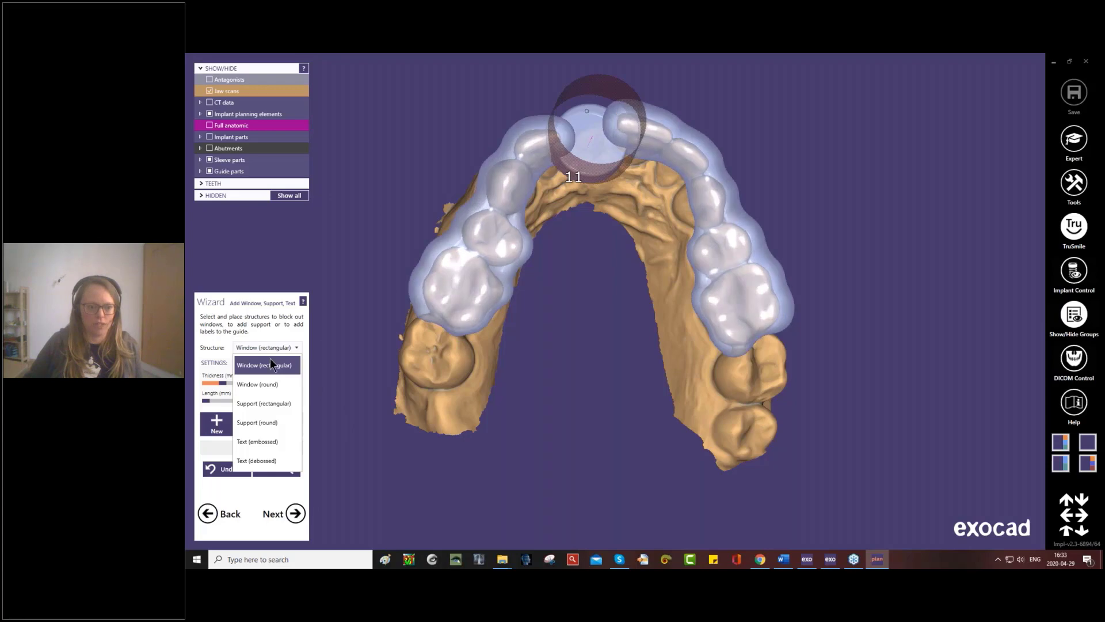
left_click(426, 268)
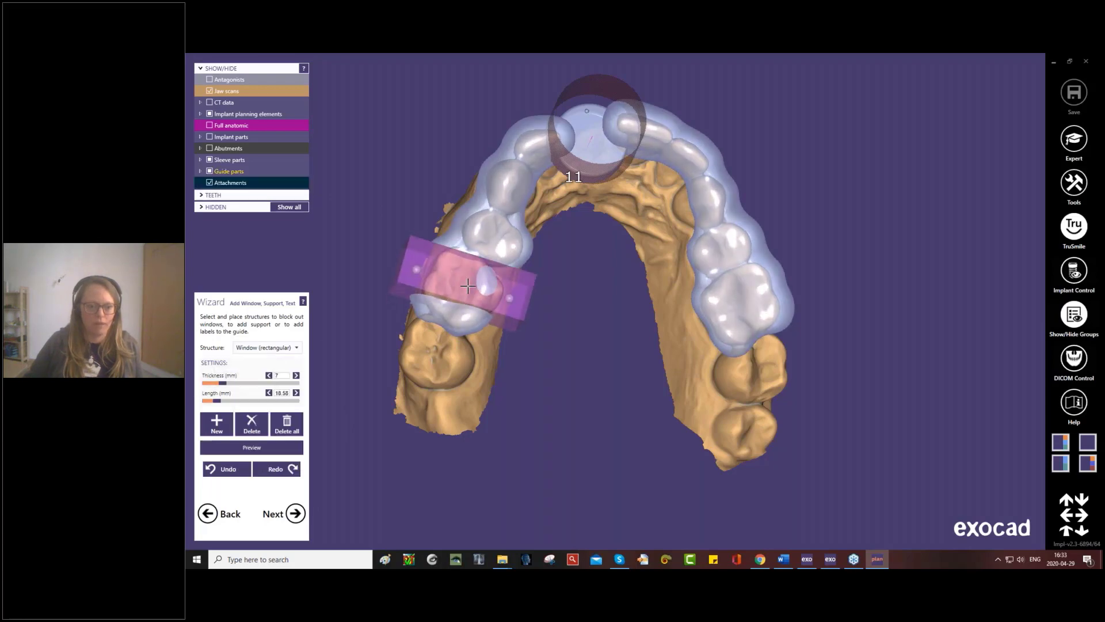
left_click_drag(459, 285, 395, 244)
right_click_drag(433, 292, 479, 356)
left_click_drag(480, 356, 479, 379)
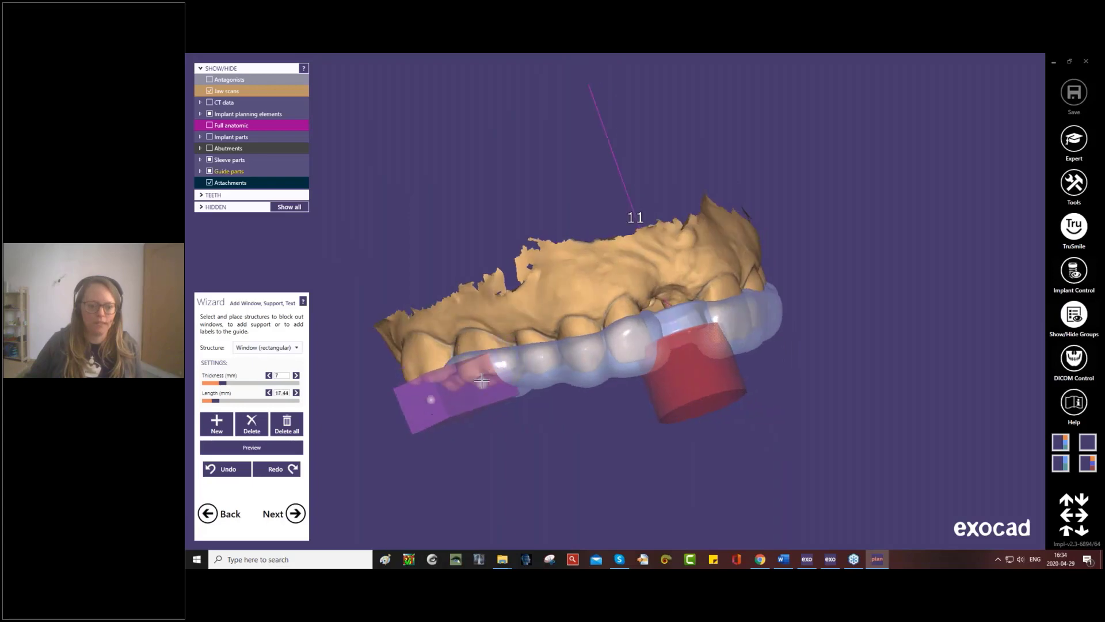
left_click_drag(223, 382, 211, 382)
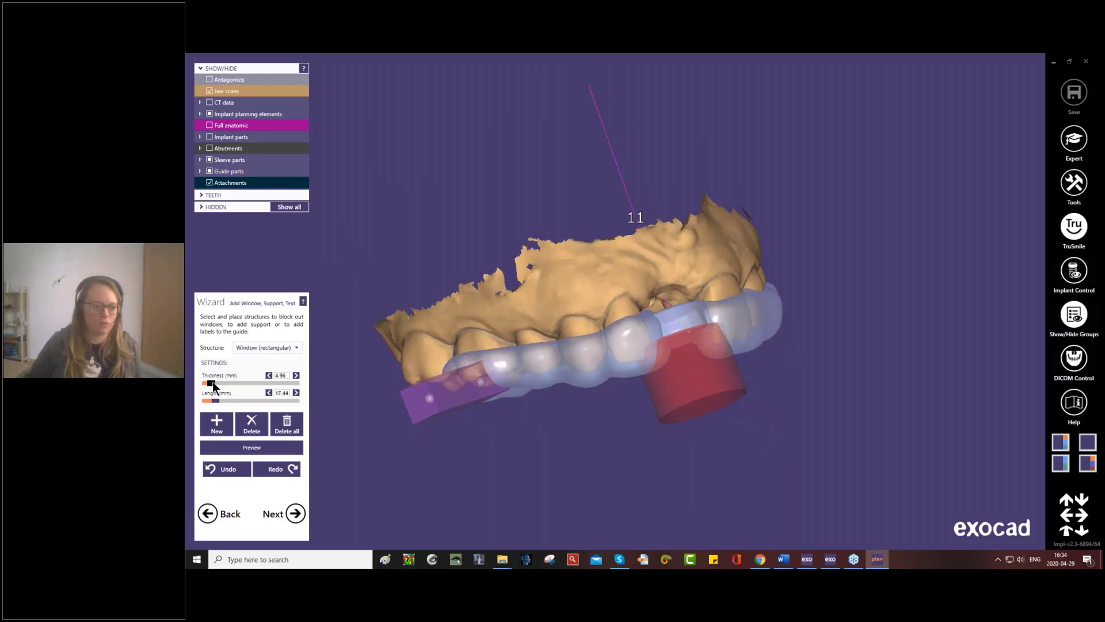
- Reposition the window's ends so it cuts the buccal cusp area of the first molar, and preview the cutout
right_click_drag(506, 369, 634, 383)
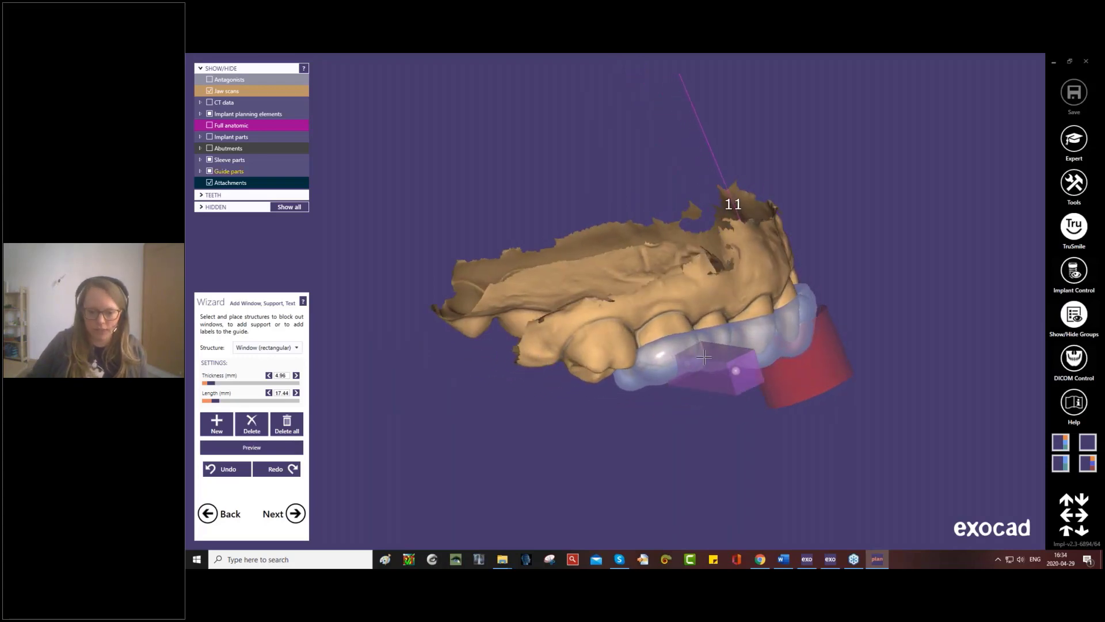
mouse_move(704, 357)
left_mouse_down("ctrl")
mouse_move(707, 369)
mouse_move(697, 353)
mouse_move(699, 364)
left_mouse_up("ctrl")
right_click_drag(667, 406, 608, 384)
left_click_drag(640, 366, 643, 370)
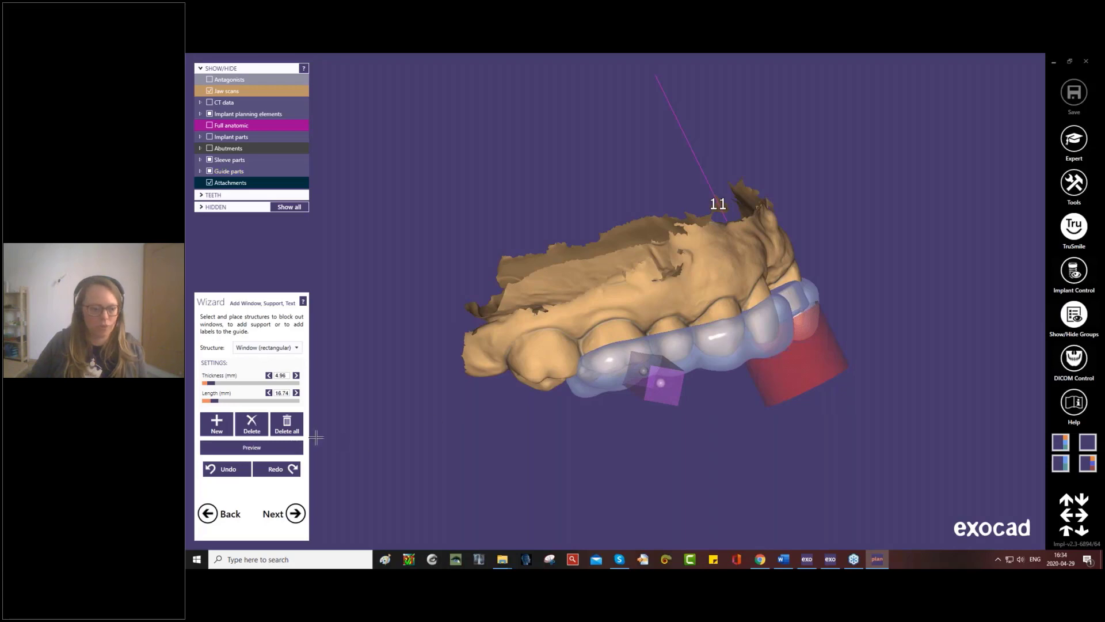
left_click(282, 449)
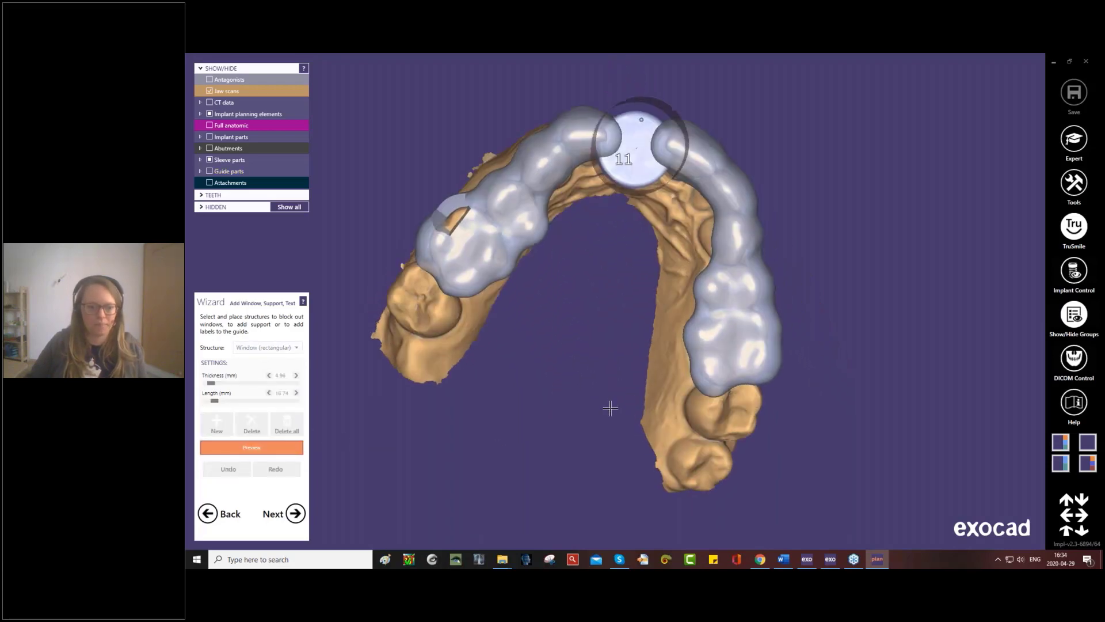
left_click(298, 453)
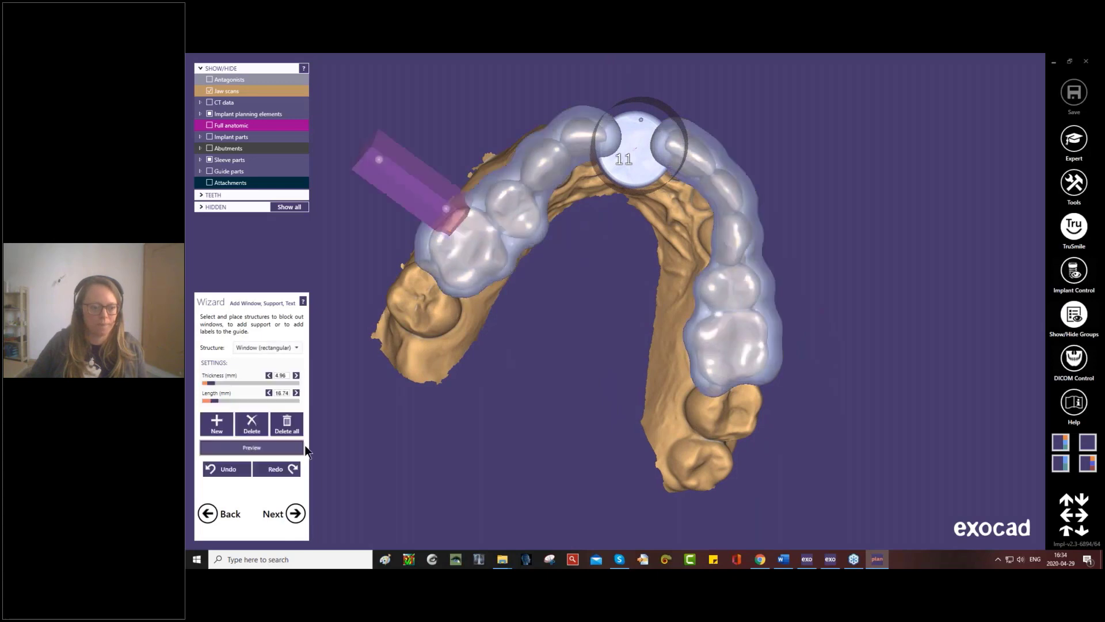
- Add a round support bar of 4 mm diameter and about 35 mm length across the arch between the first molars
left_click(297, 349)
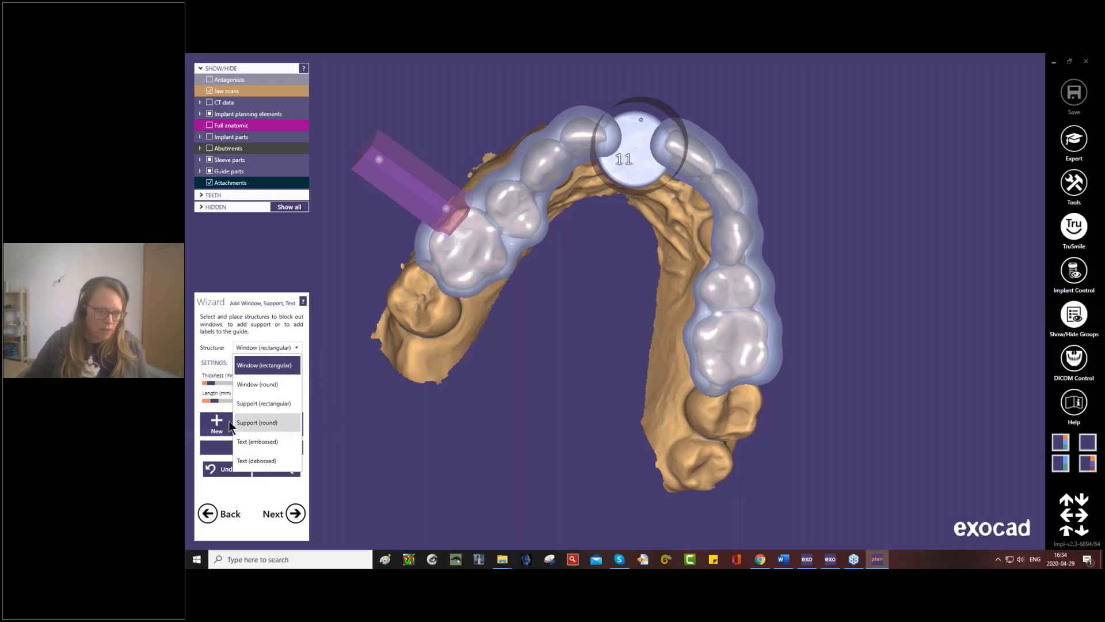
left_click(274, 419)
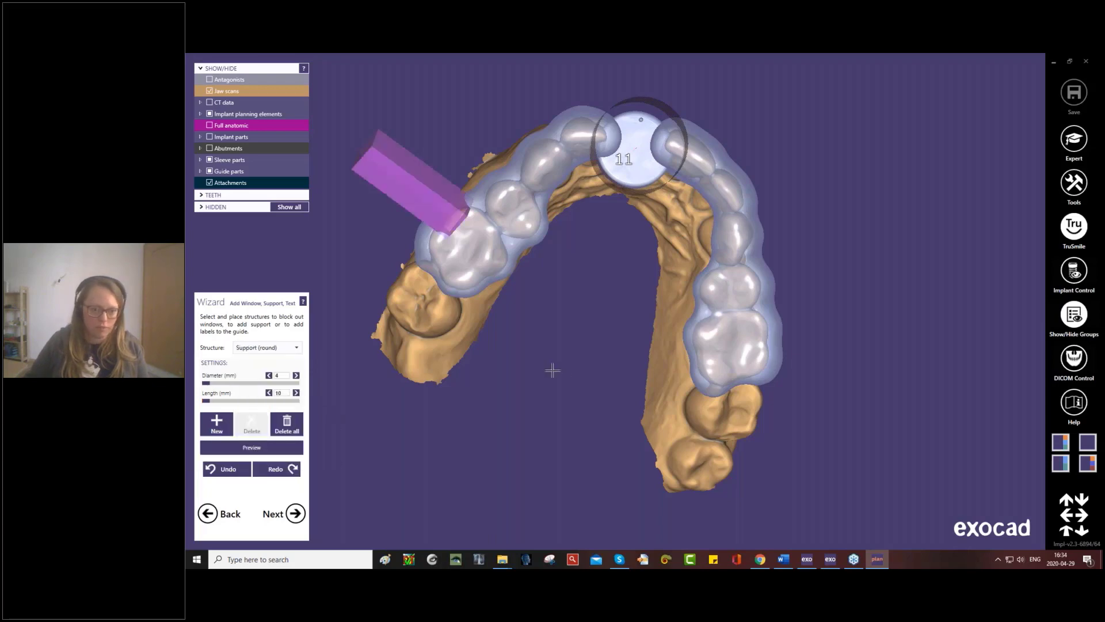
left_click_drag(473, 273, 646, 279)
right_click_drag(605, 340, 597, 348)
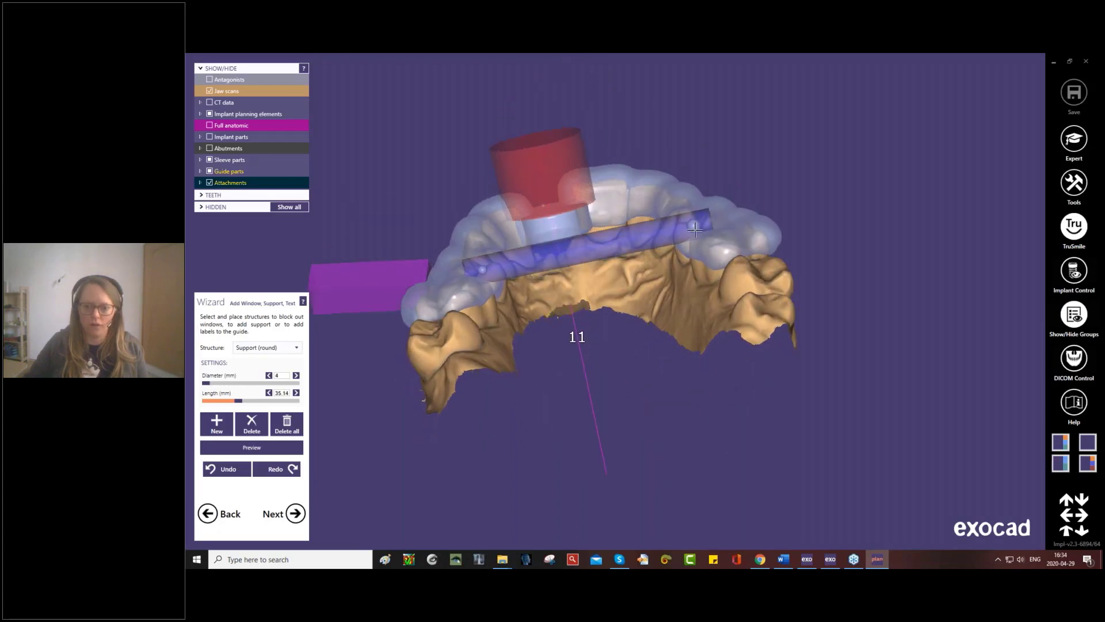
- Shift both ends of the support bar towards the gingiva on the guide's inner sides, giving a length of about 33.5 mm
left_click_drag(694, 228, 693, 244)
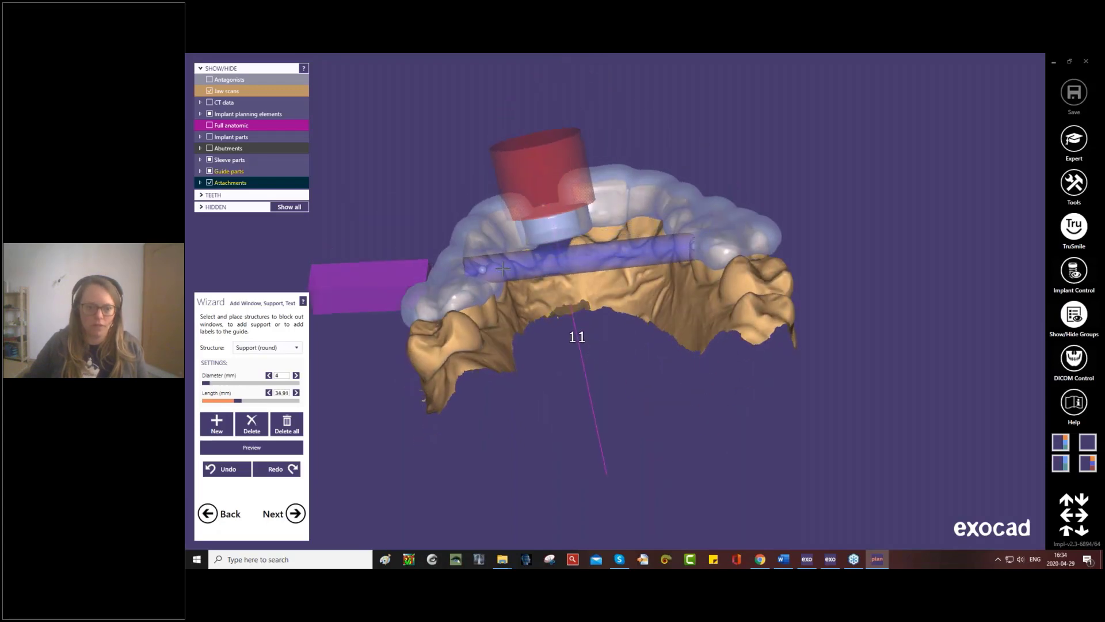
left_click_drag(486, 269, 493, 283)
right_click_drag(493, 284, 511, 347)
left_click_drag(491, 290, 494, 286)
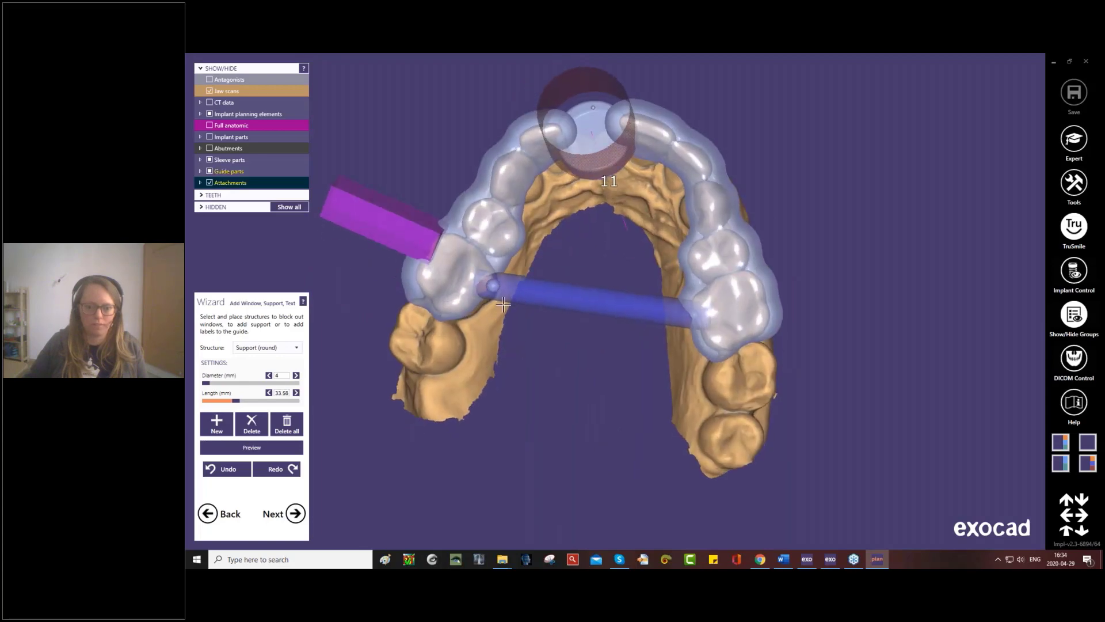
right_click_drag(507, 321, 510, 328)
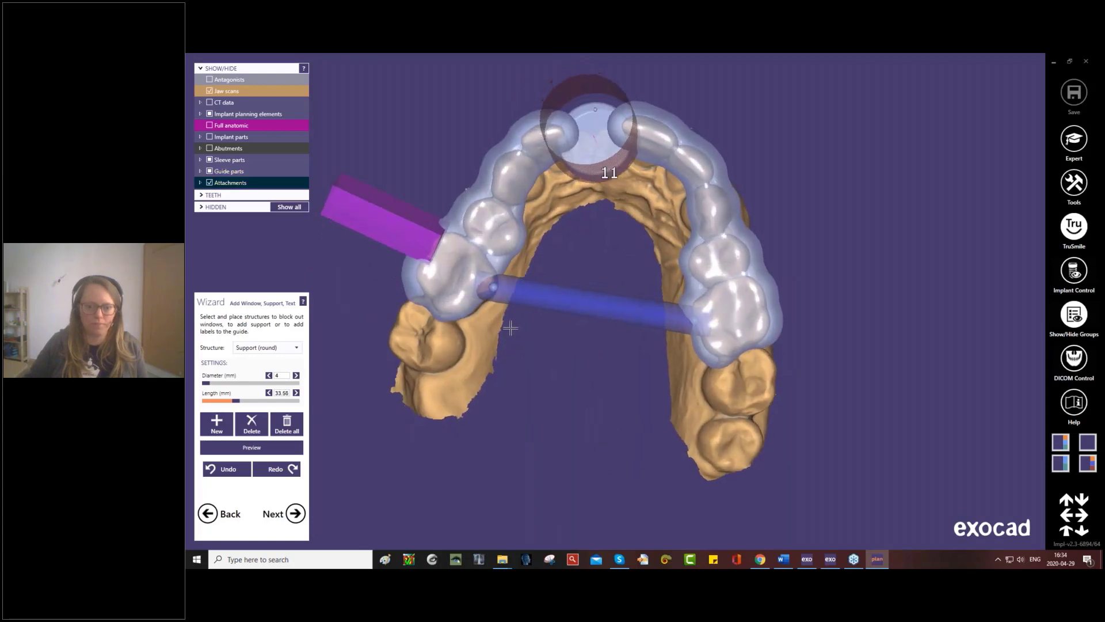
- Place the patient's full name as embossed text, 1 mm thick and size 4 mm, upright on the guide's labial surface beside the sleeve
left_click(296, 348)
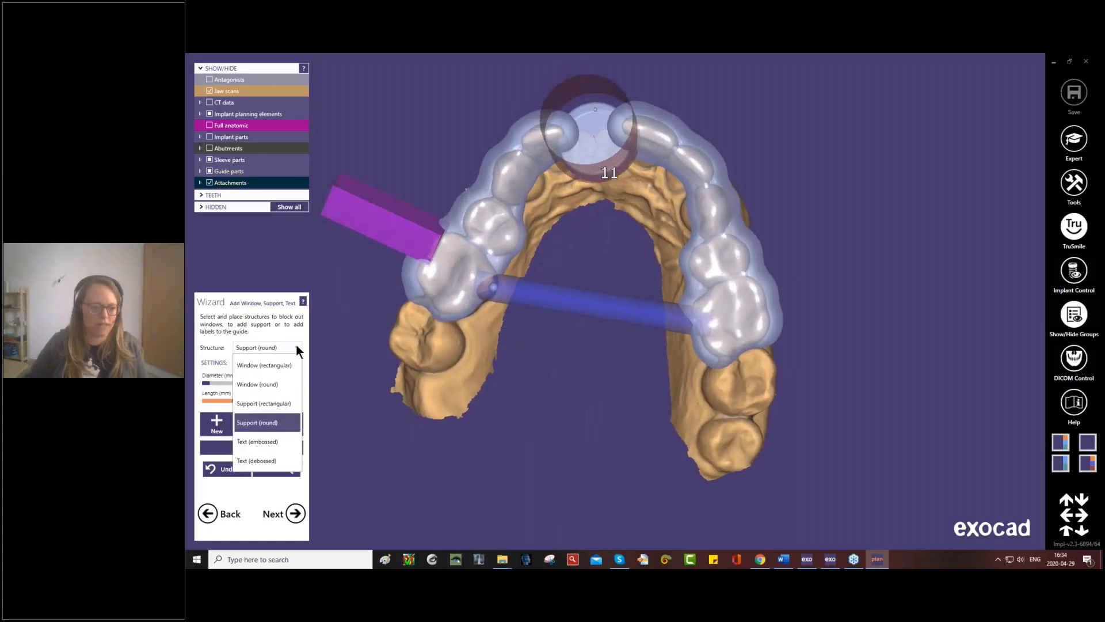
left_click(271, 441)
right_click_drag(493, 373, 495, 382)
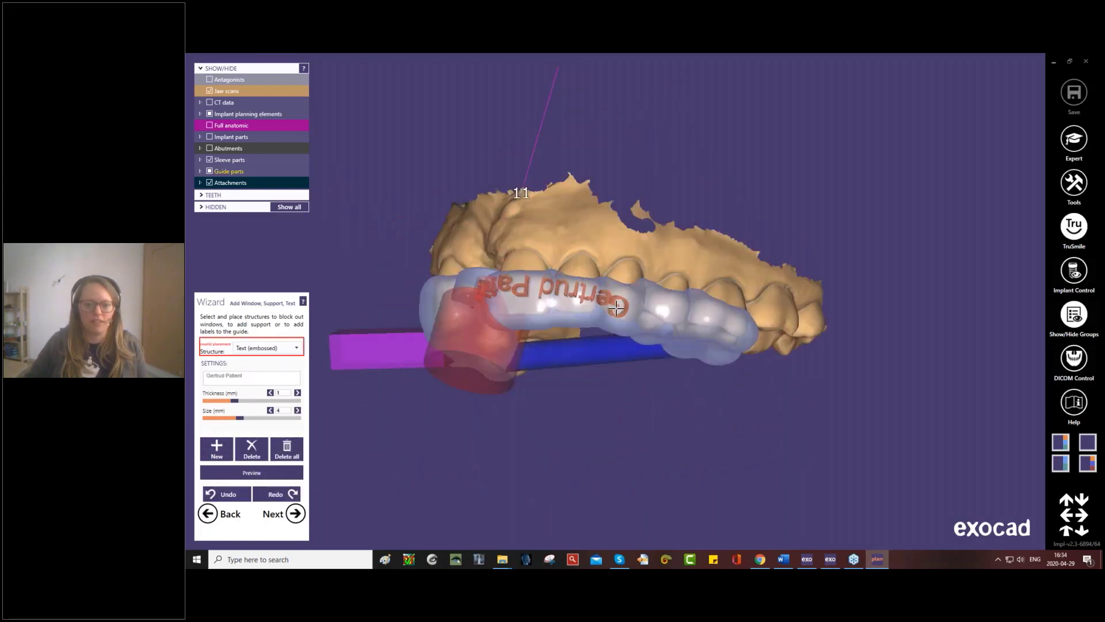
left_click(641, 311)
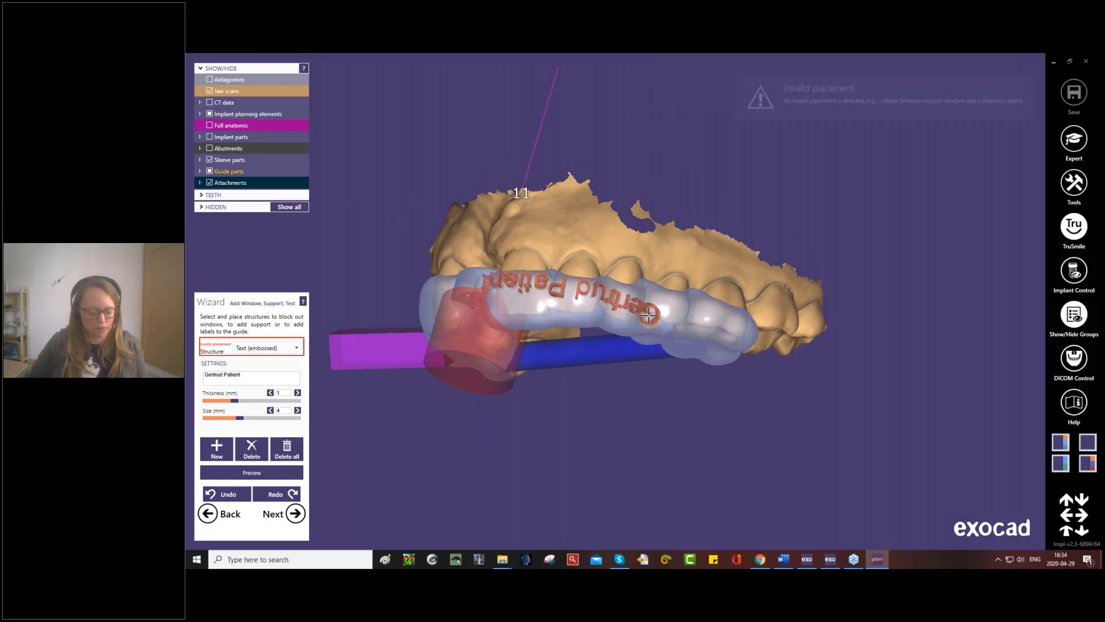
left_click_drag(647, 298, 524, 286)
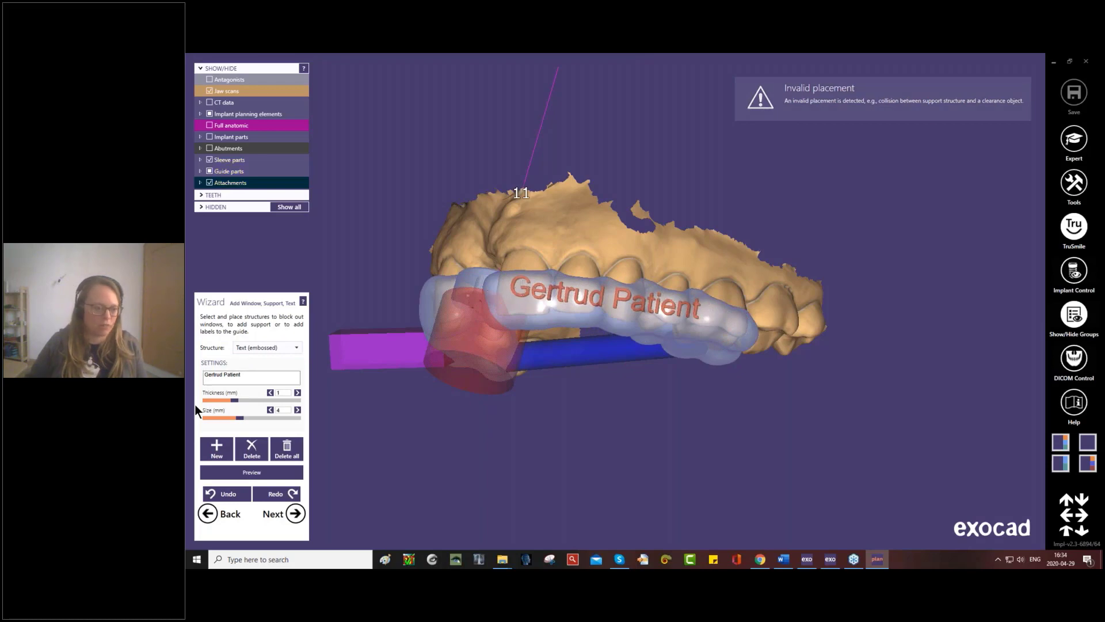
- Shorten the embossed label to the patient's first name and check the placed structures from the occlusal side
left_click(264, 377)
key("BackSpace")
key("BackSpace")
key("BackSpace")
key("BackSpace")
key("BackSpace")
key("BackSpace")
key("BackSpace")
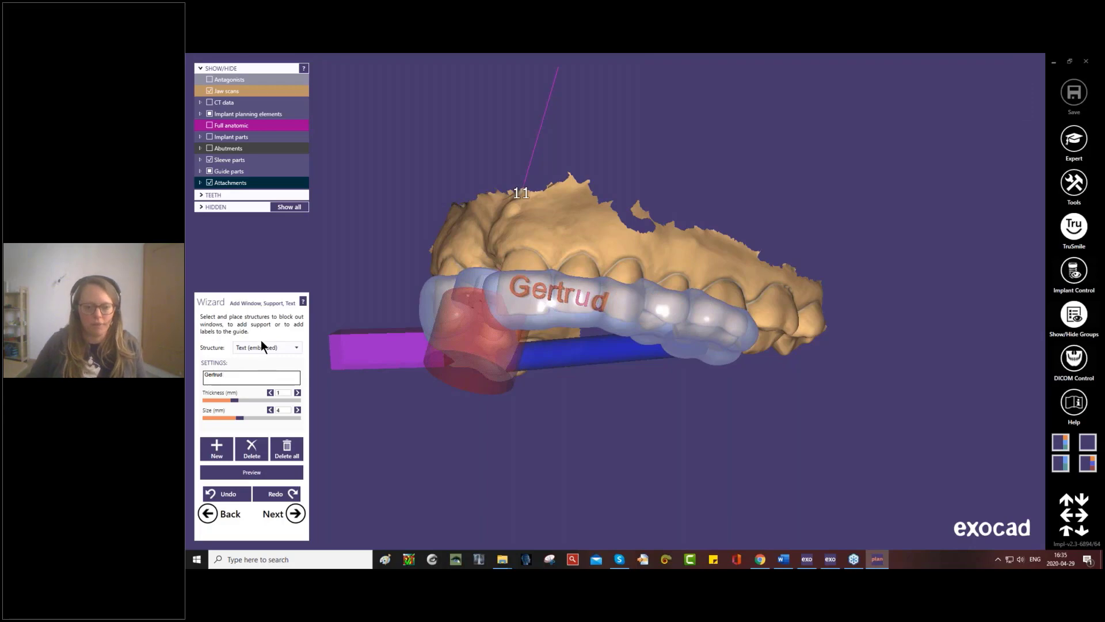
left_click_drag(519, 290, 511, 293)
right_click_drag(511, 293, 487, 357)
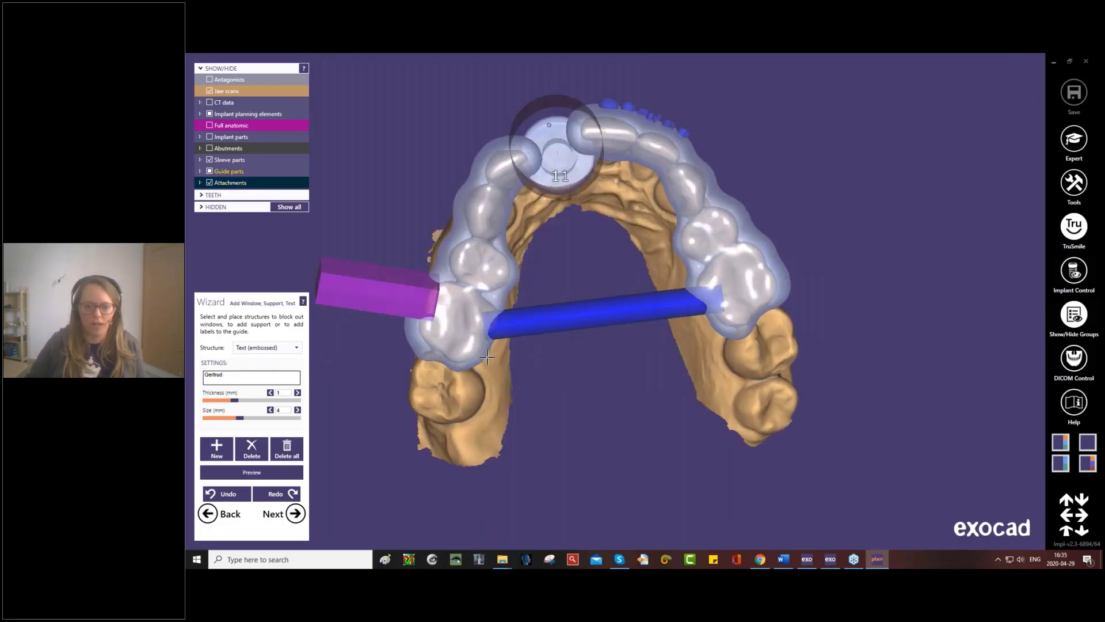
- Try to merge and save the surgical guide, and return to the window, support and text placement
left_click(294, 513)
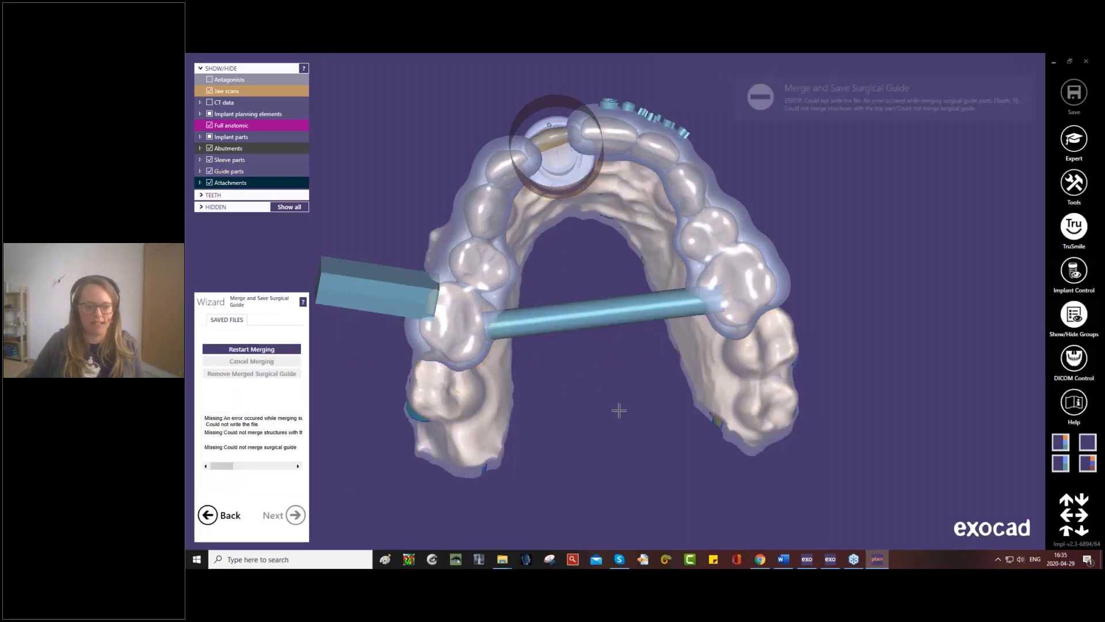
right_click_drag(644, 432, 575, 364)
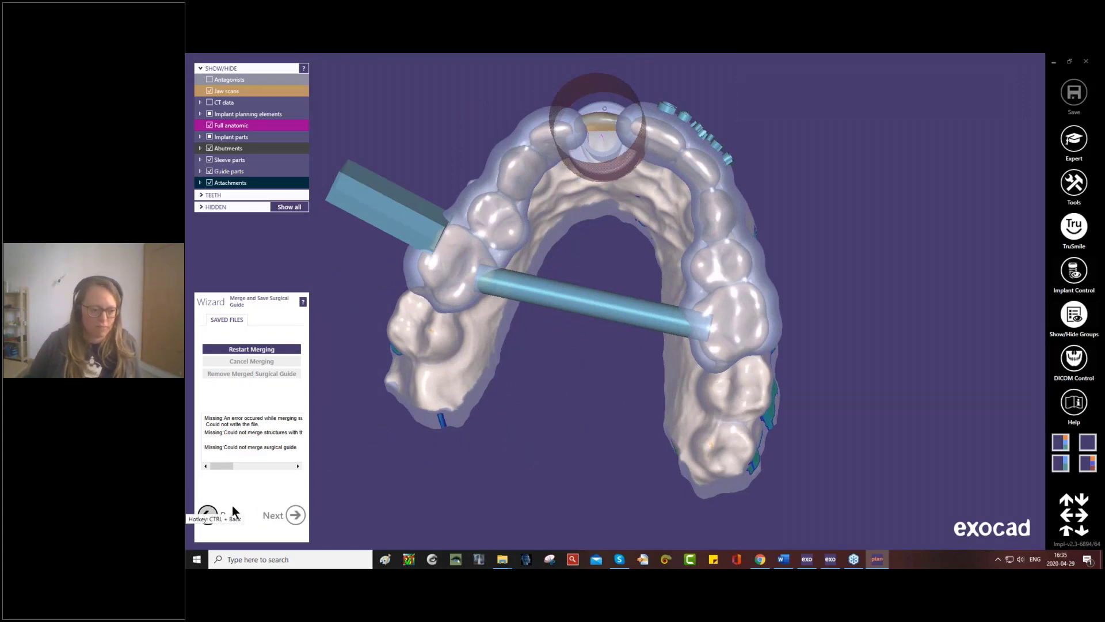
left_click(210, 509)
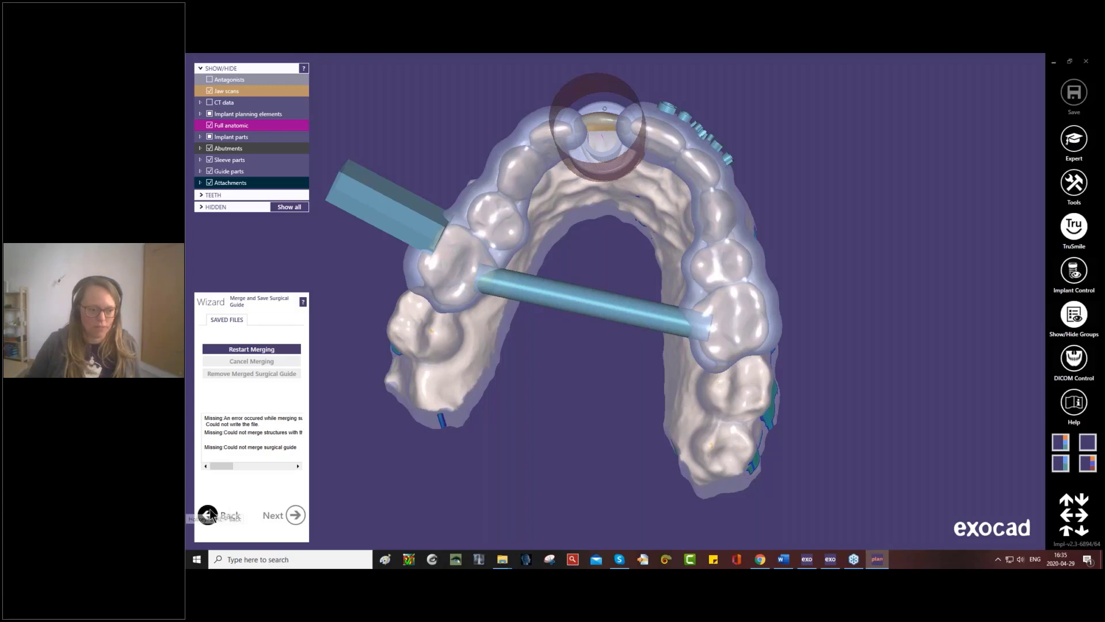
right_click_drag(485, 390, 486, 454)
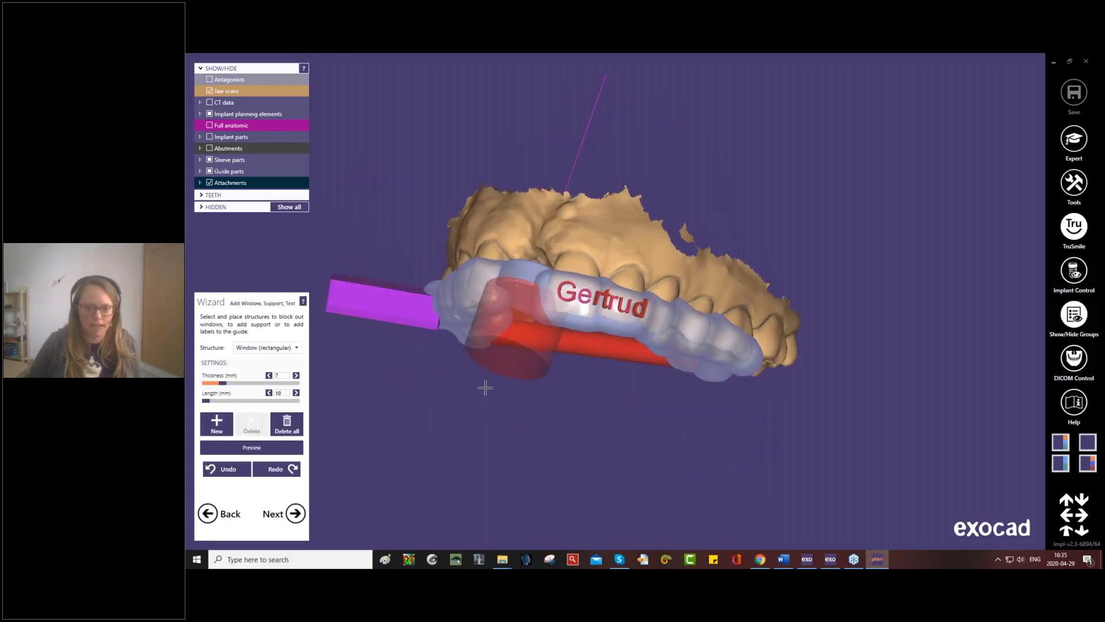
- Check the embossed label and support bar, then try to merge and save the surgical guide again and return to structure placement
left_click(608, 297)
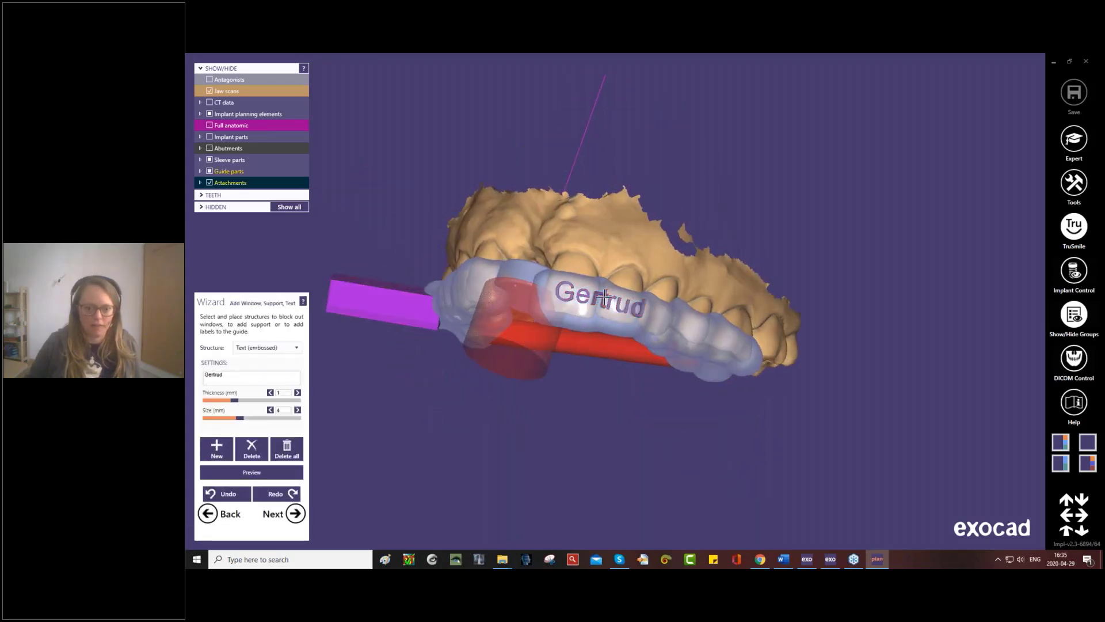
right_click_drag(494, 449, 502, 323)
left_click(663, 265)
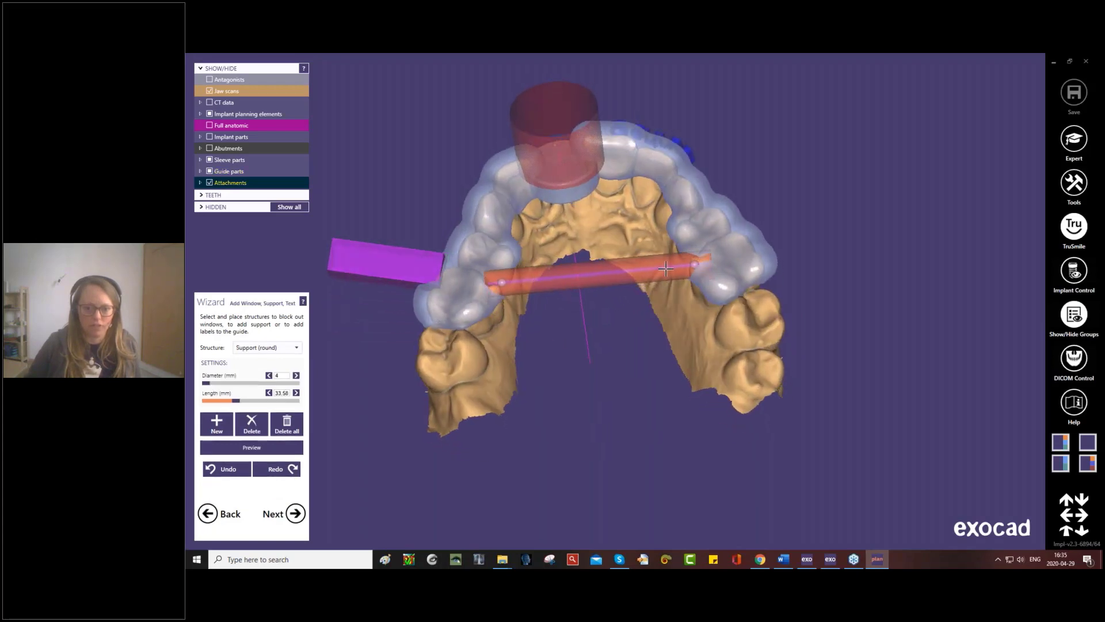
right_click_drag(659, 267, 646, 316)
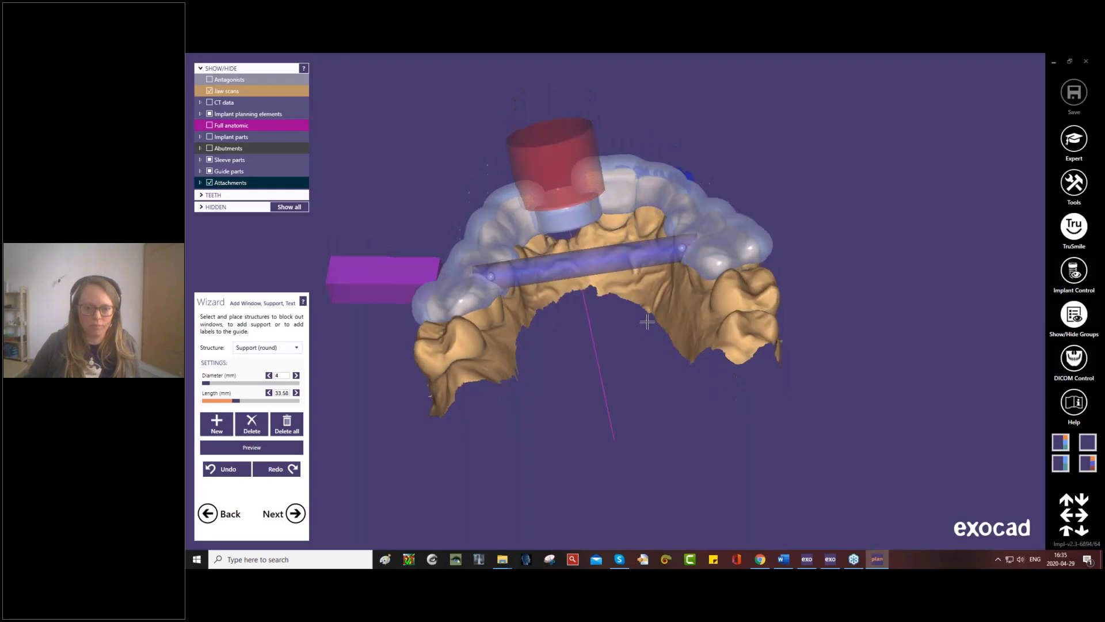
left_click(295, 513)
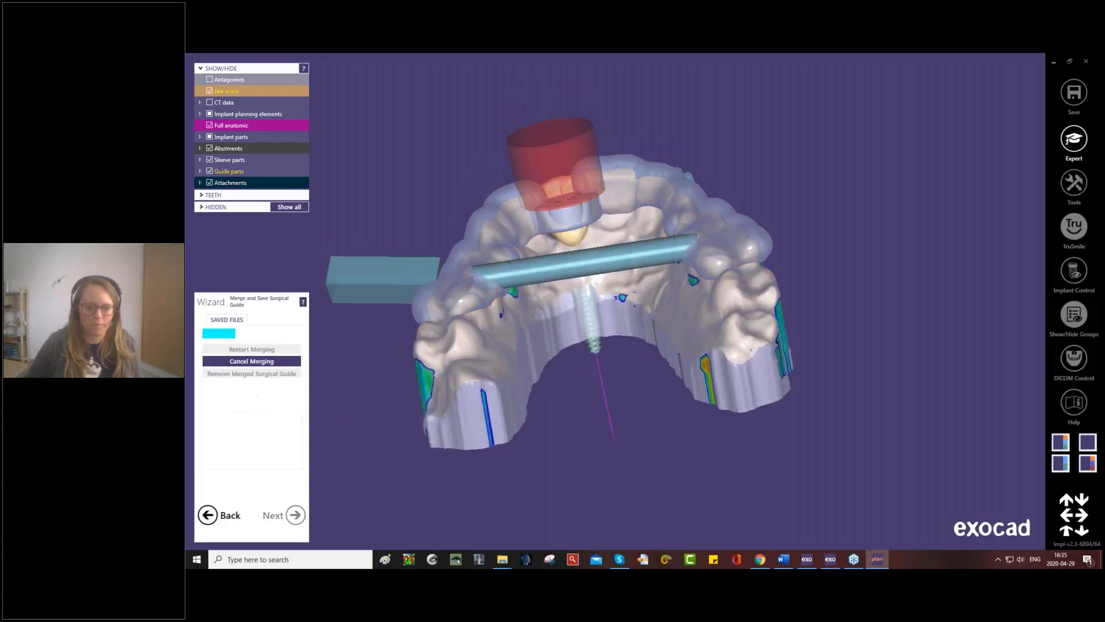
left_click(208, 514)
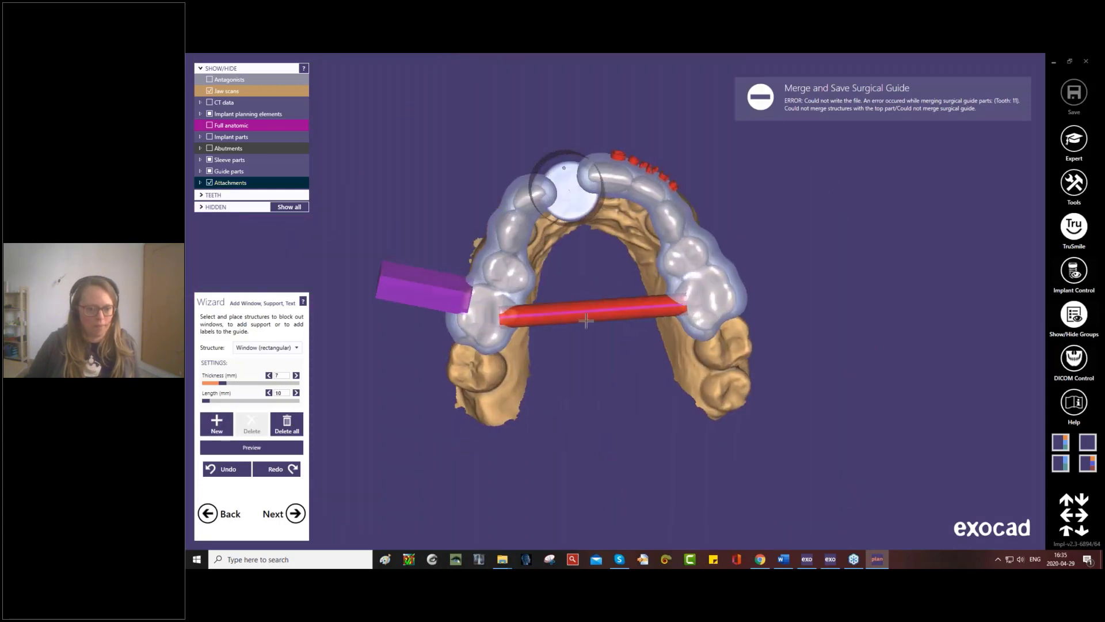
- Delete the round support bar and the embossed first-name label from the surgical guide
left_click(546, 318)
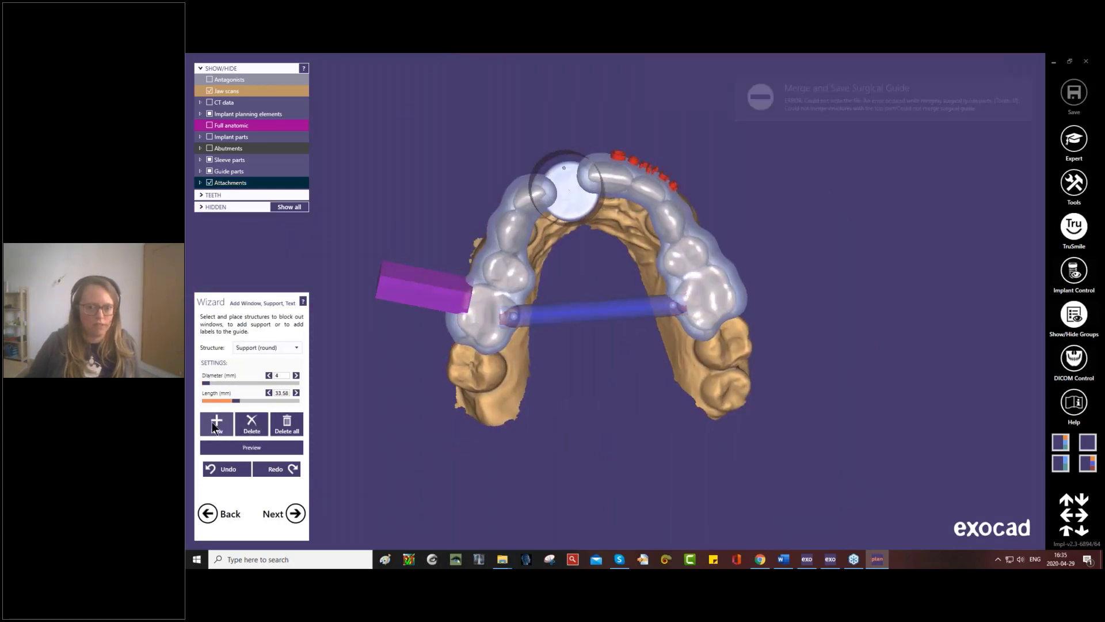
left_click(215, 429)
right_click_drag(547, 277, 459, 321)
left_click(254, 423)
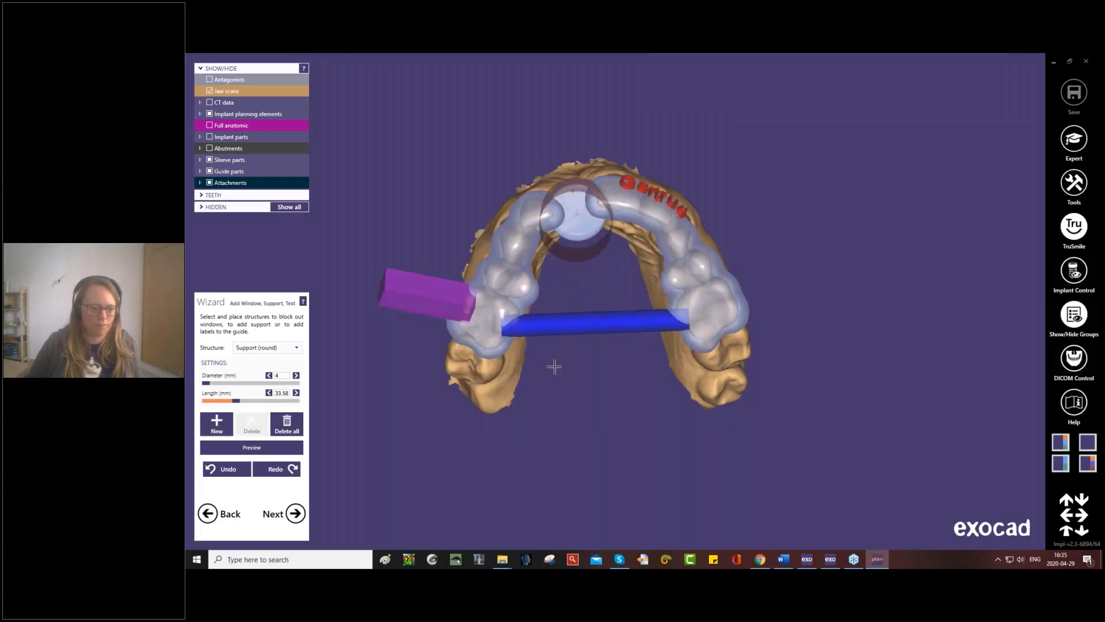
left_click(547, 330)
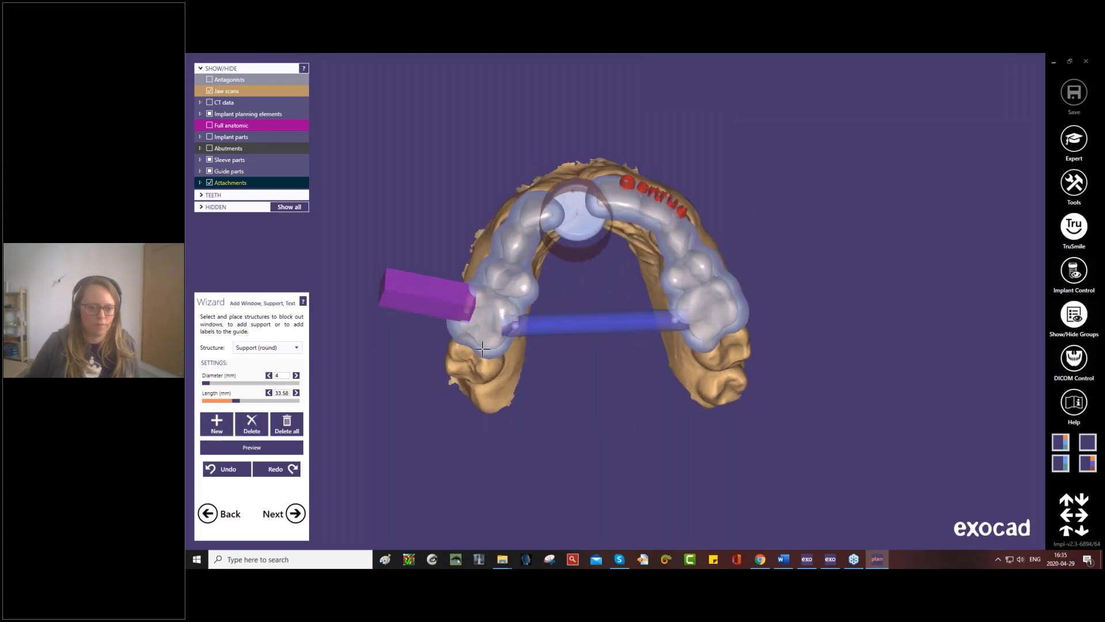
left_click(258, 420)
right_click_drag(732, 228, 596, 321)
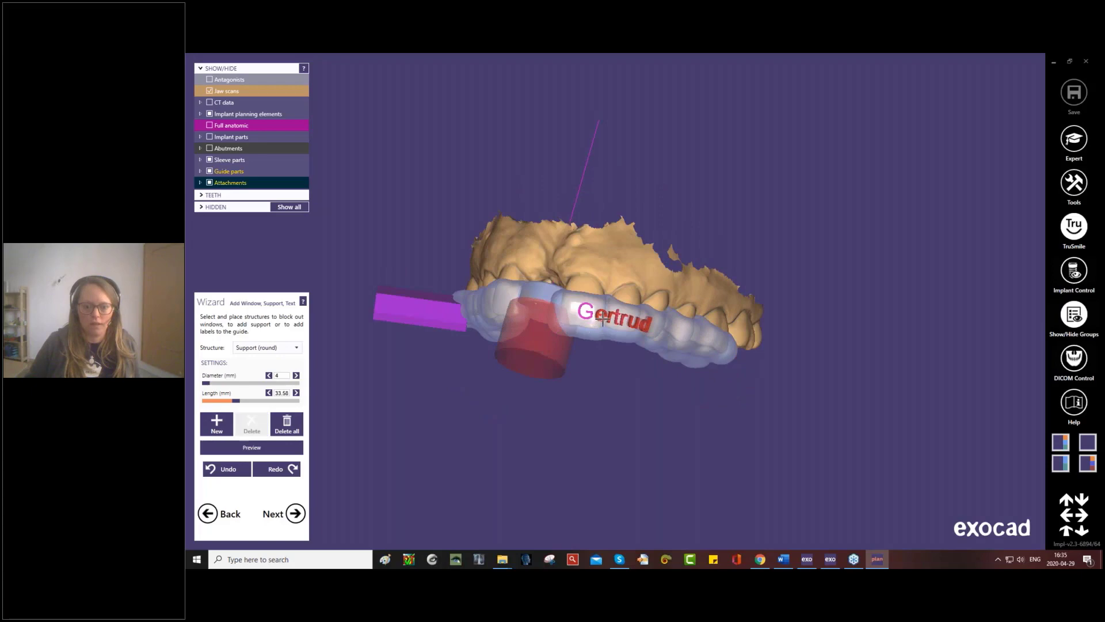
left_click(599, 315)
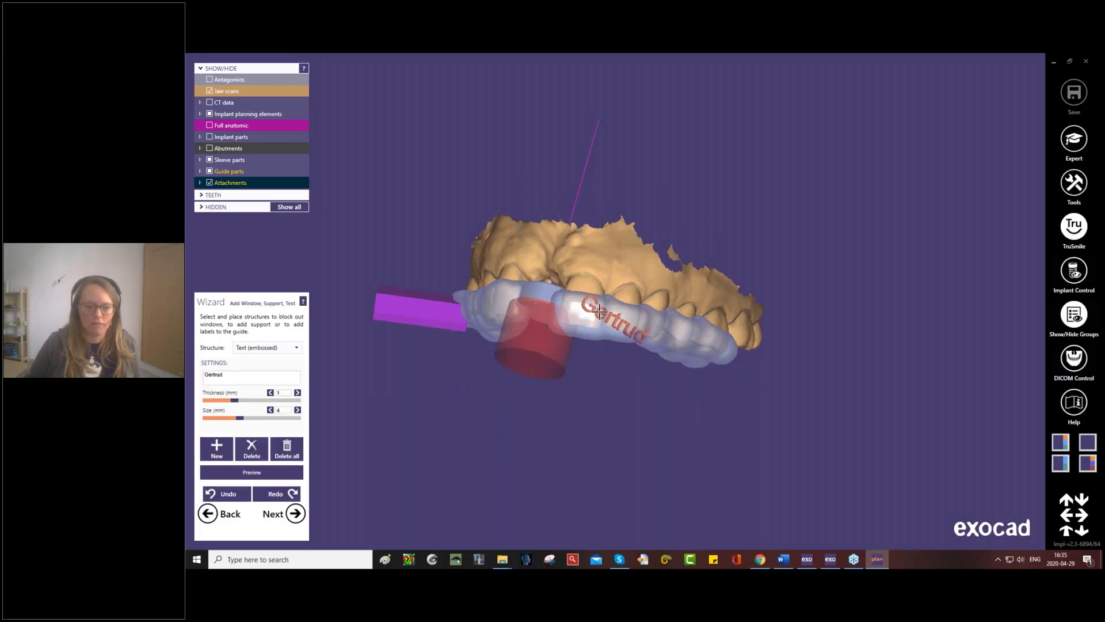
left_click(261, 446)
right_click_drag(558, 363, 353, 373)
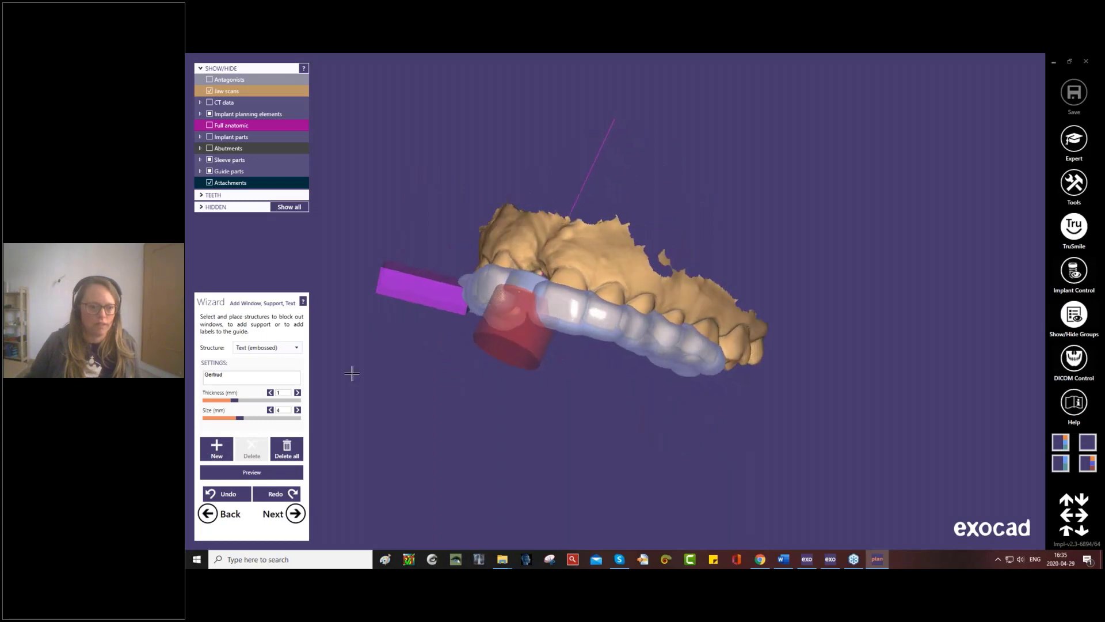
- Place the patient's first name as embossed text, 1 mm thick and size 4 mm, on the guide's labial surface, and merge the guide
left_click(296, 346)
left_click(267, 445)
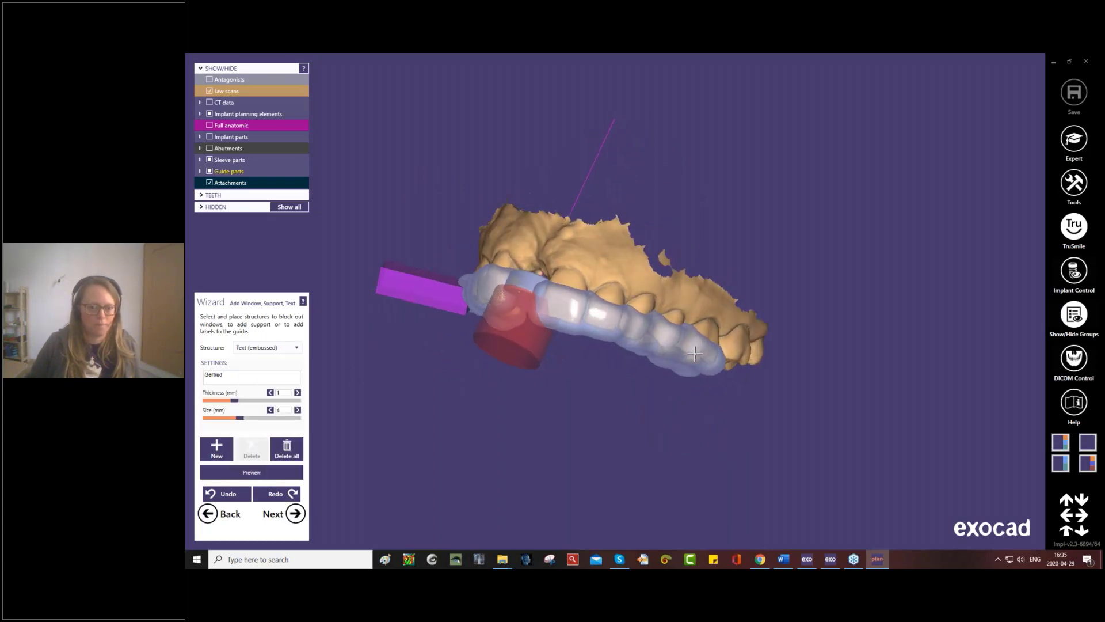
right_click_drag(538, 347, 554, 347)
left_click(217, 449)
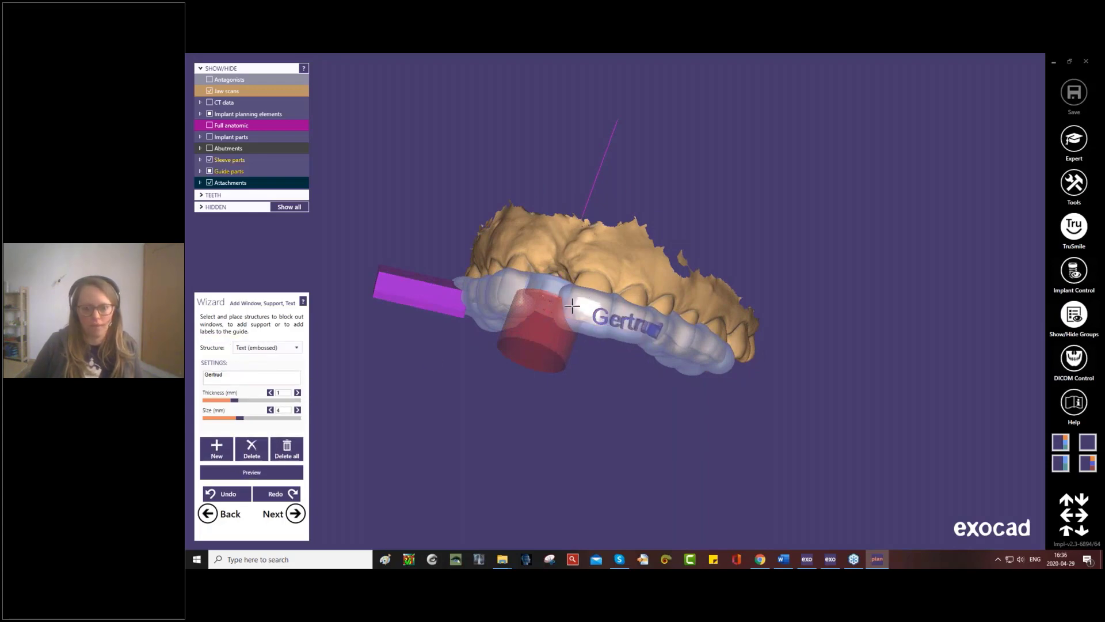
left_click(591, 311)
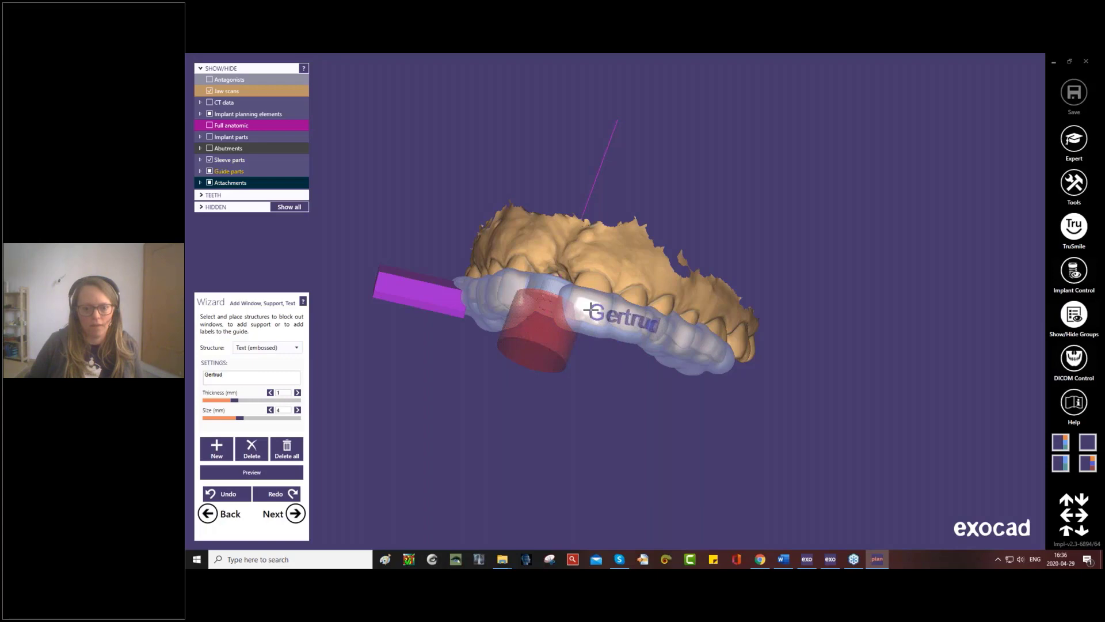
left_click(295, 513)
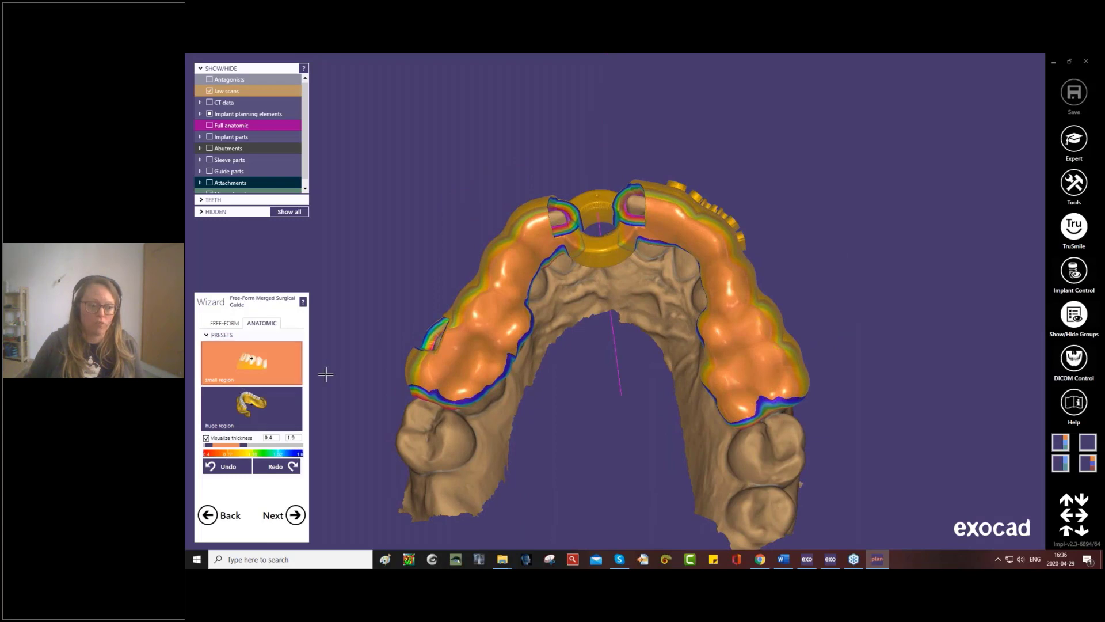
- Choose the huge region preset for anatomic free-forming and inspect the merged guide's thickness from the occlusal and buccal sides
left_click(274, 422)
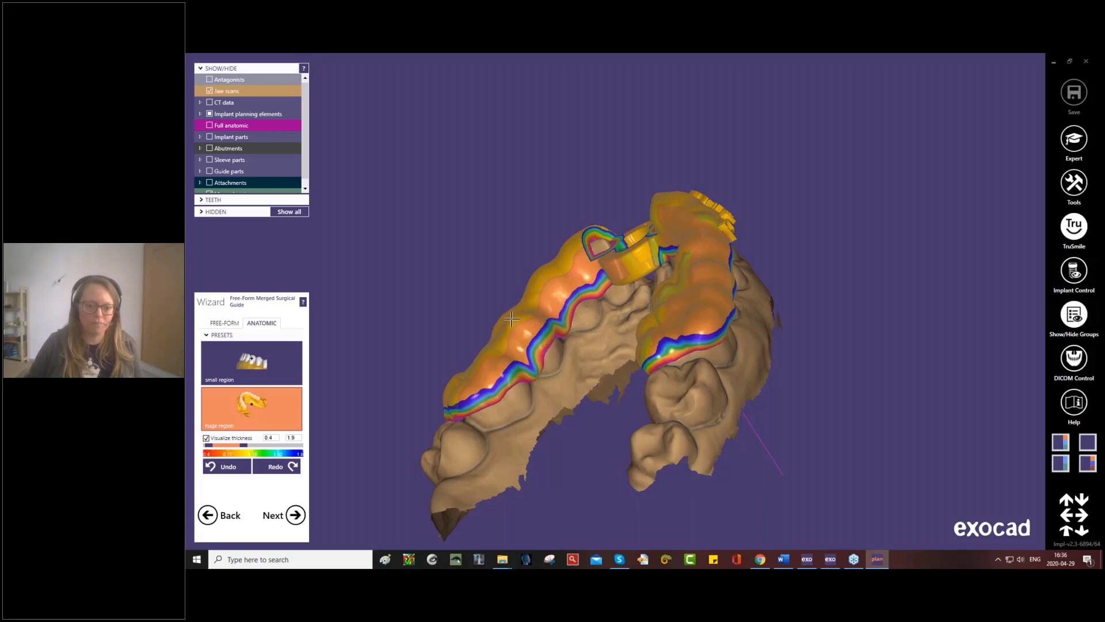
right_click_drag(533, 366, 510, 284)
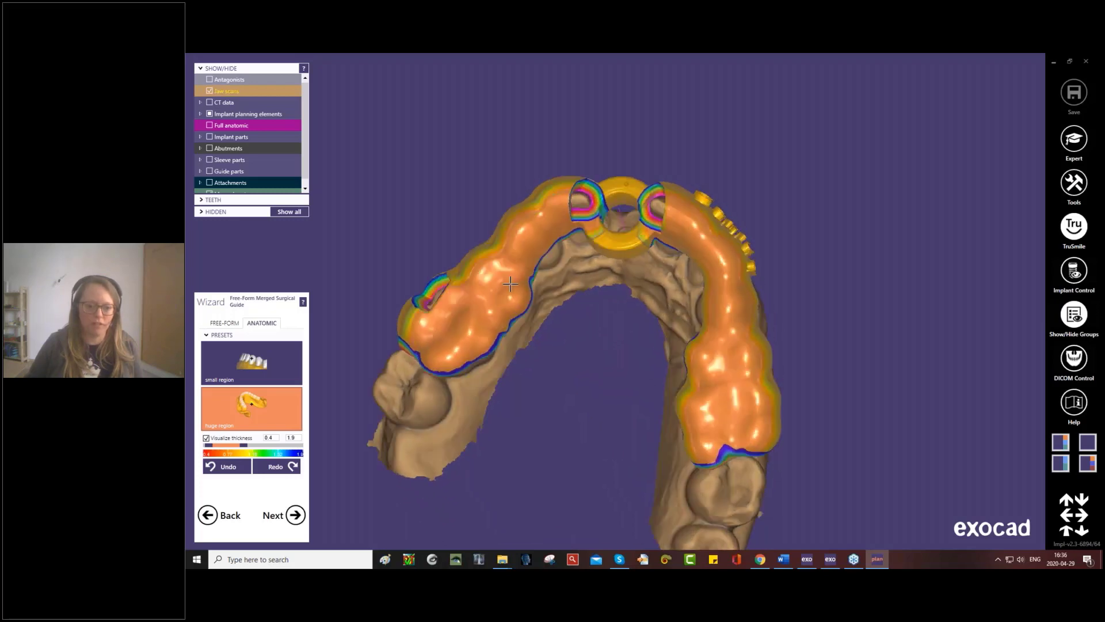
mouse_move(511, 299)
left_mouse_down()
mouse_move(524, 309)
mouse_move(515, 299)
left_mouse_up()
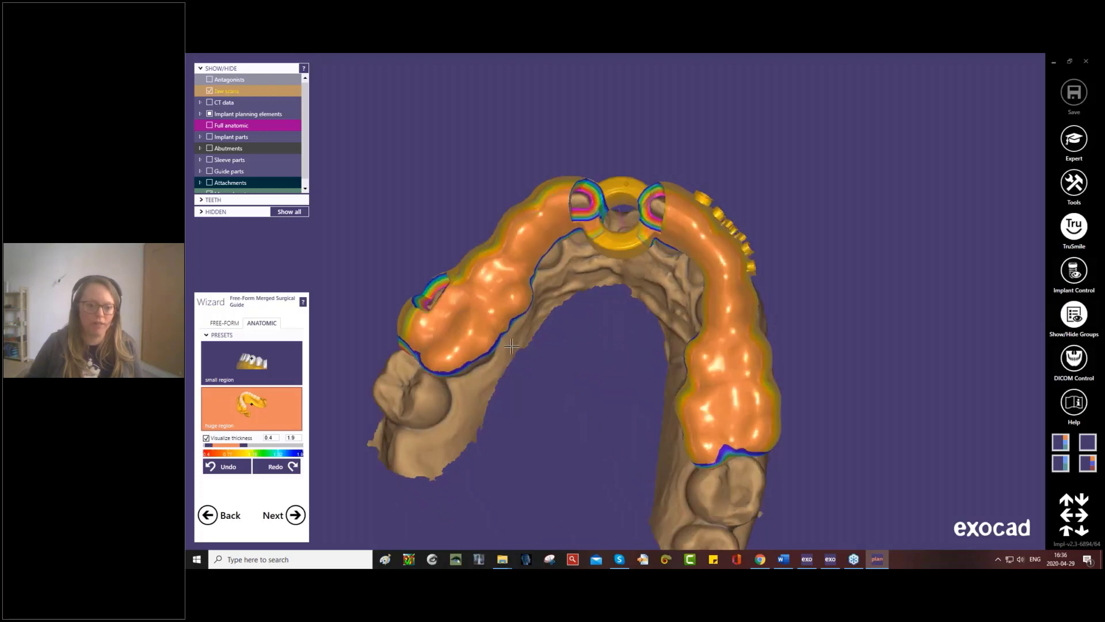
mouse_move(517, 332)
right_mouse_down()
mouse_move(520, 276)
mouse_move(510, 343)
mouse_move(512, 282)
right_mouse_up()
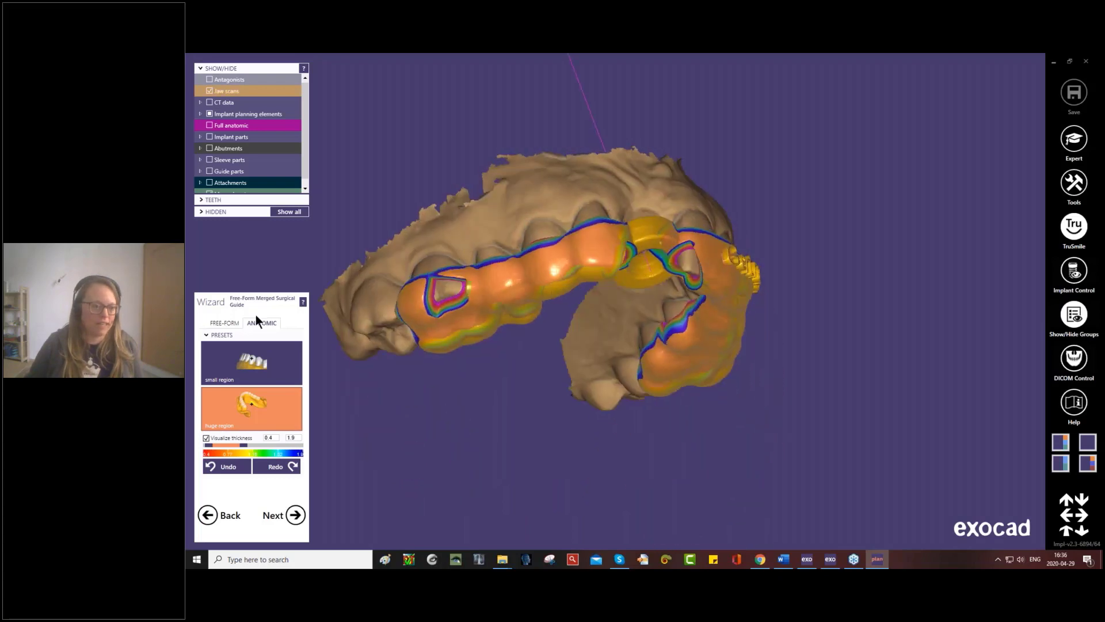
- Add material beside the molar window of the merged guide with the cylindrical free-form brush
left_click(219, 323)
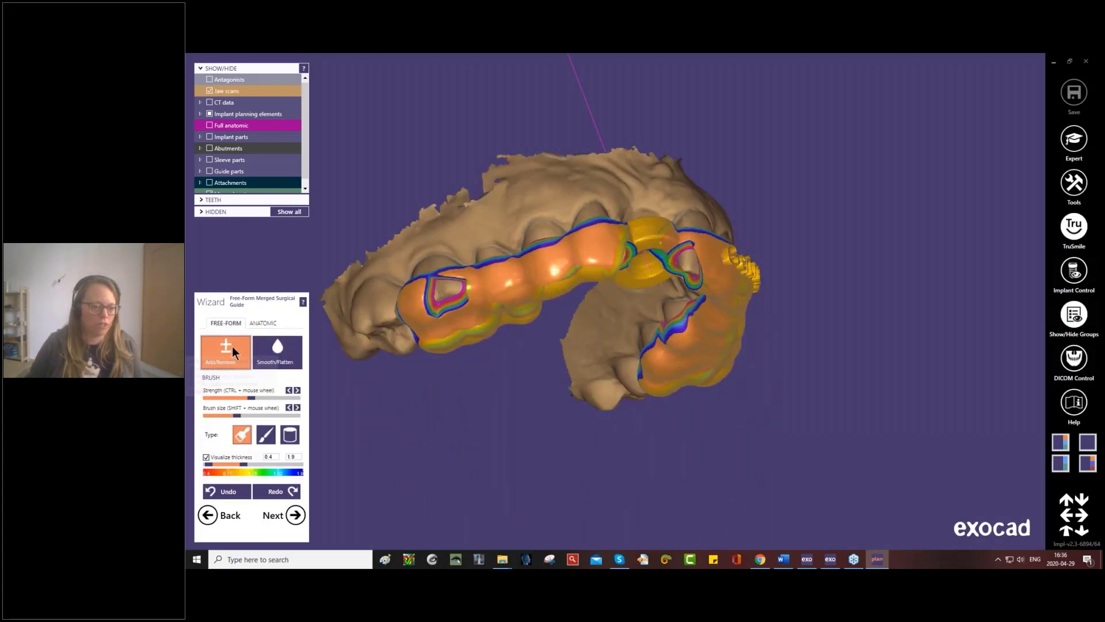
scroll(391, 284, "up", 2)
scroll(390, 283, "up", 3)
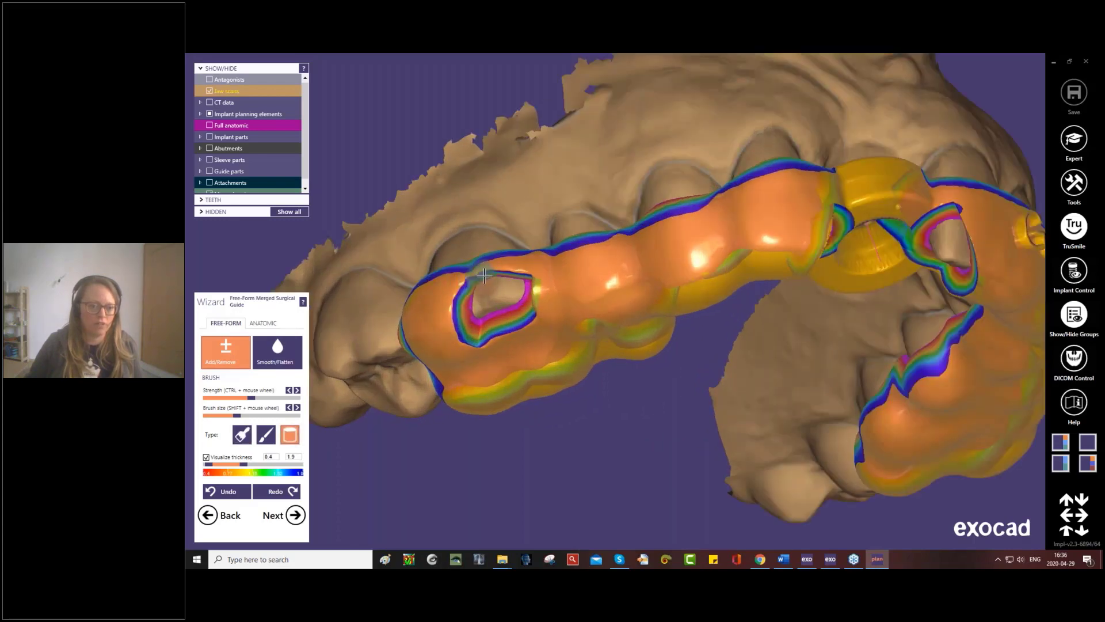
right_click_drag(471, 294, 558, 258)
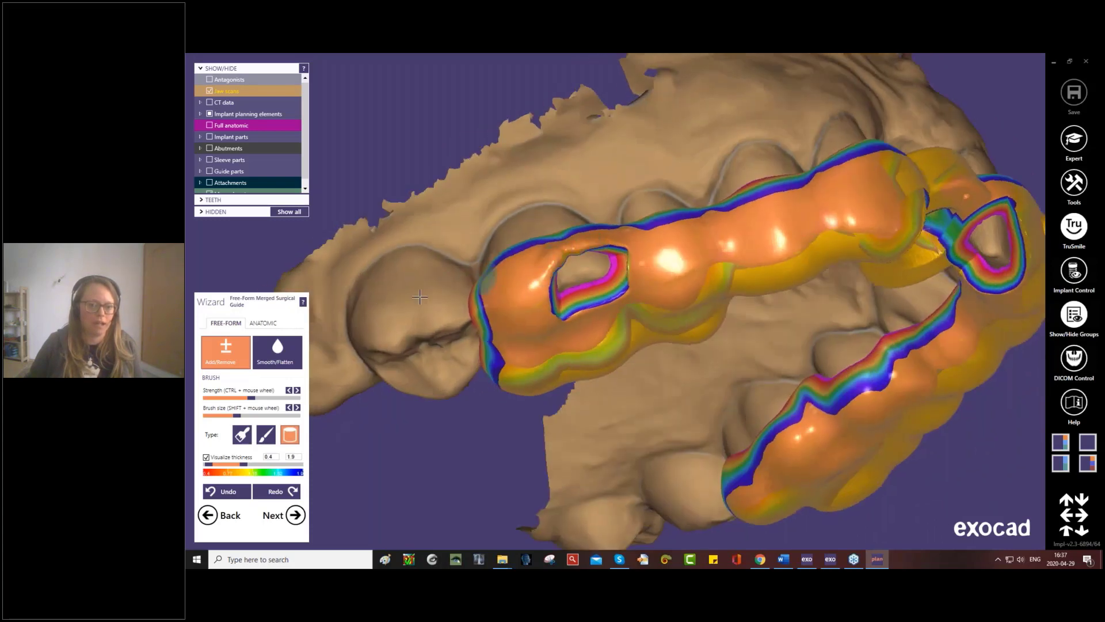
- Smooth the merged guide's surface around the molar window and inspect the sleeve area and embossed label
left_click(267, 361)
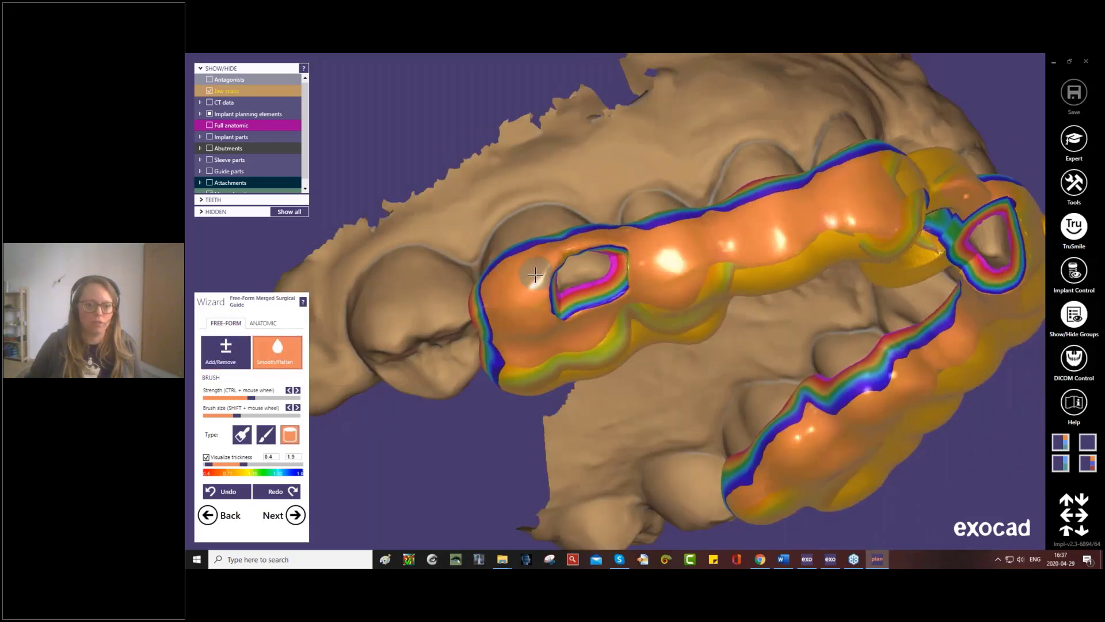
right_click_drag(743, 241, 798, 206)
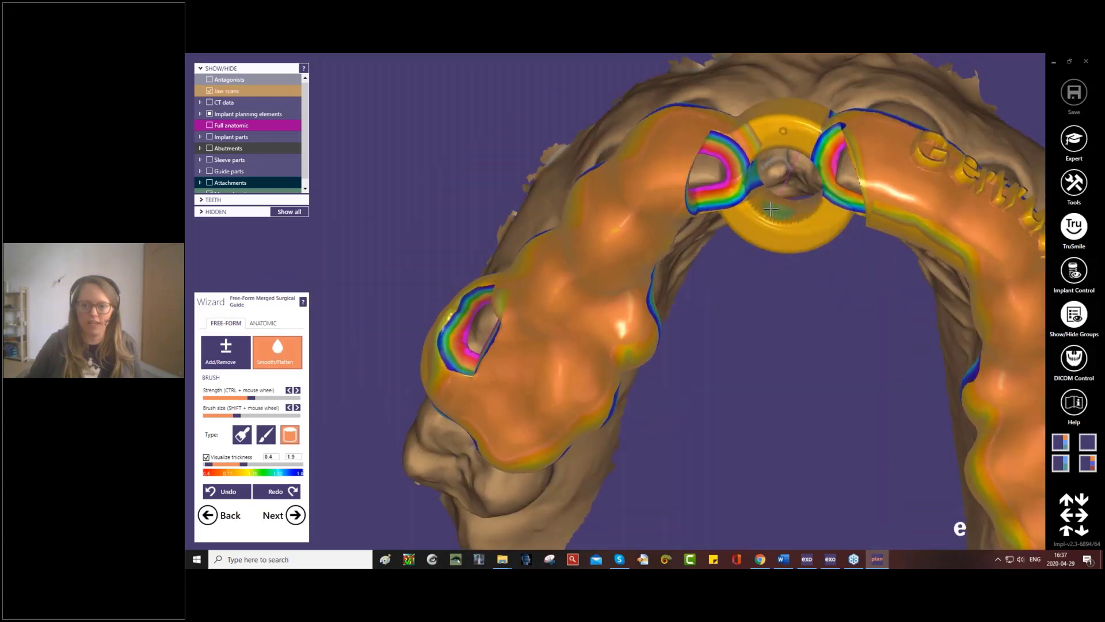
right_click_drag(762, 198, 689, 391)
scroll(689, 290, "down", 5)
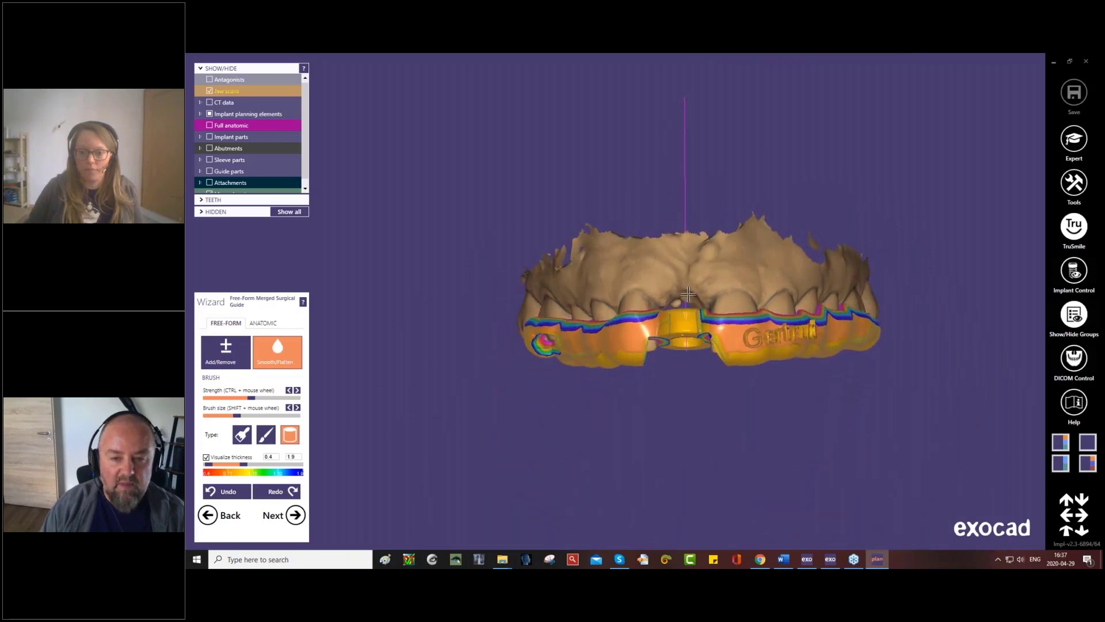
- Finish free-forming the merged guide and generate the surgical guide result files
right_click_drag(693, 275, 688, 271)
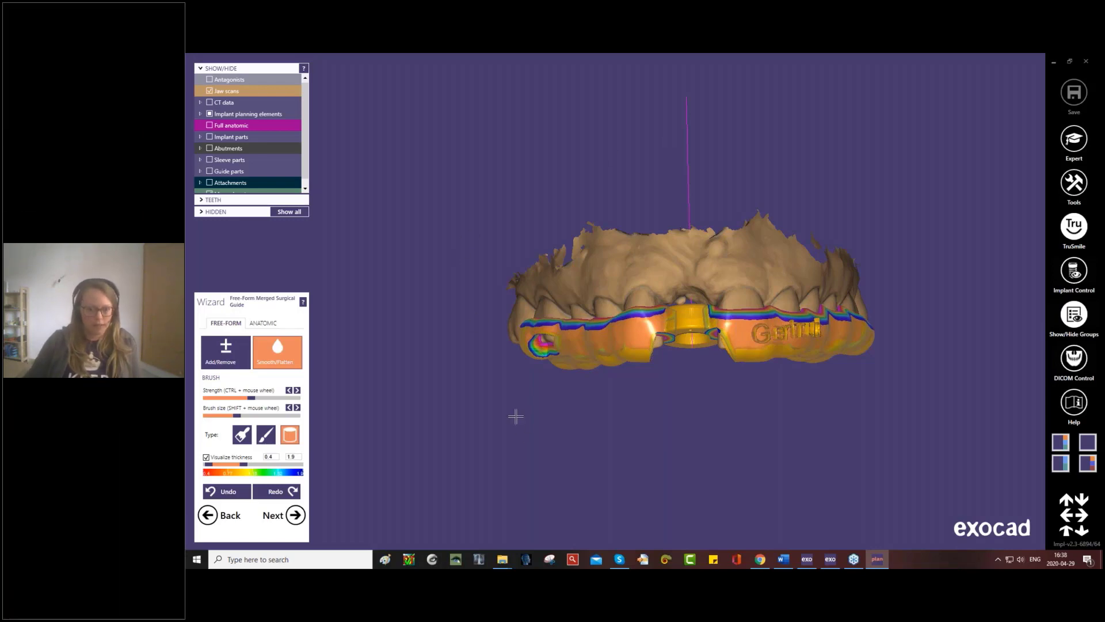
right_click_drag(516, 416, 512, 371)
left_click(296, 517)
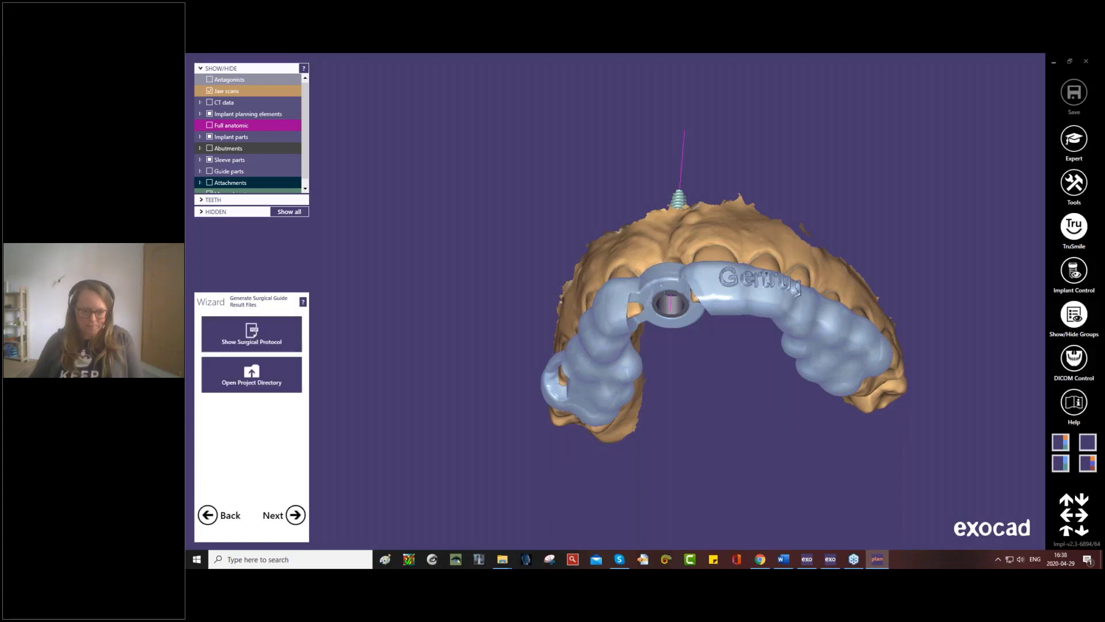
- Open the surgical protocol PDF, fit it to one full page and review the implant, sleeve and drill information
left_click(251, 343)
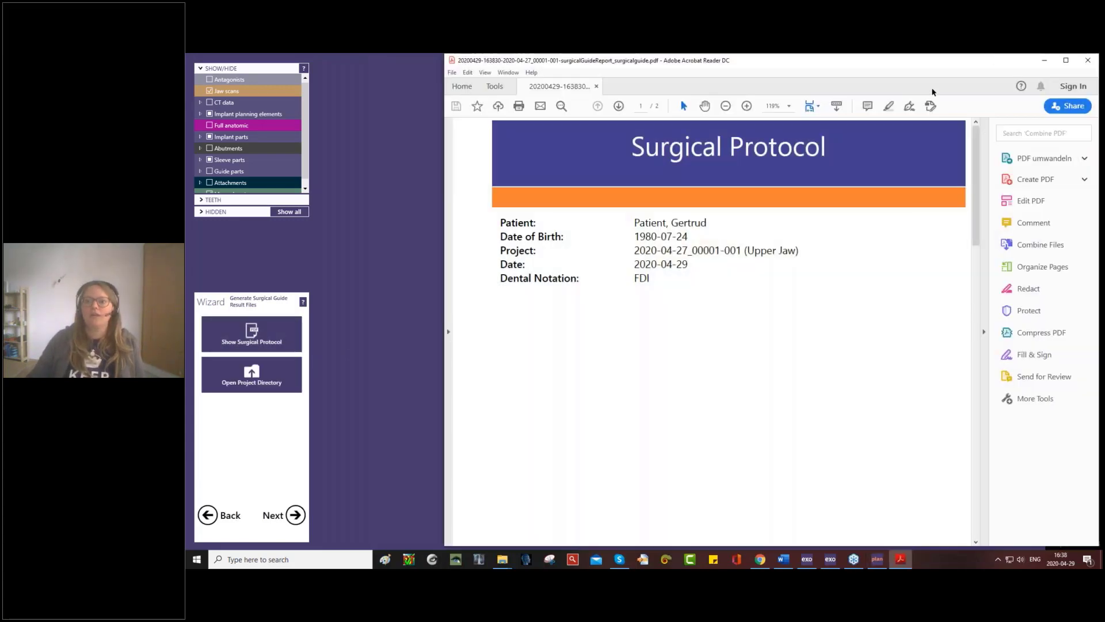
left_click(821, 109)
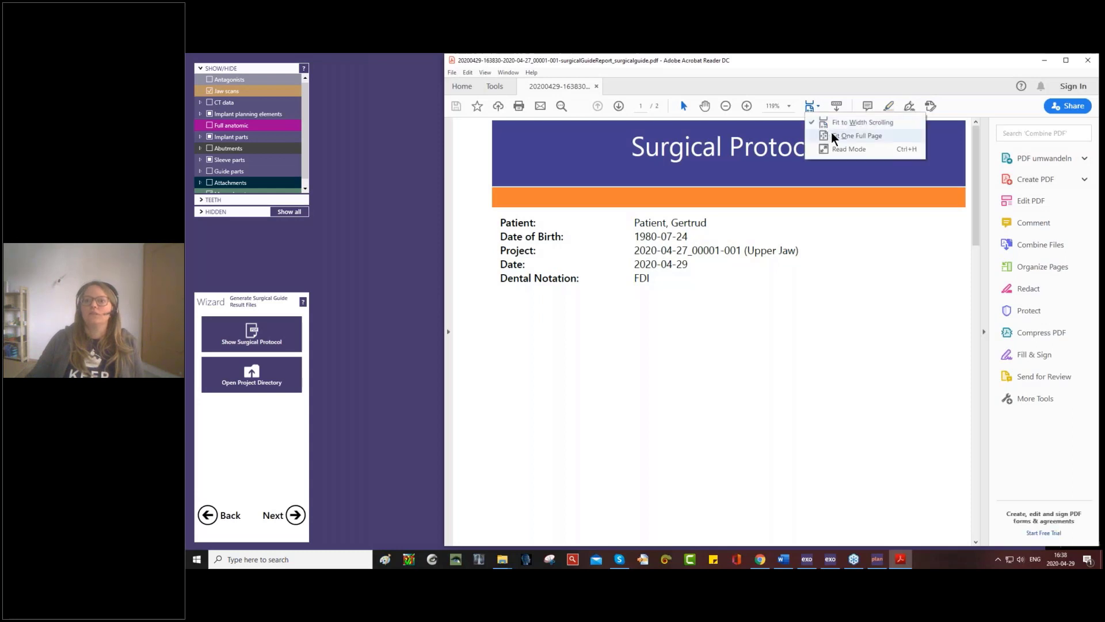
left_click(838, 134)
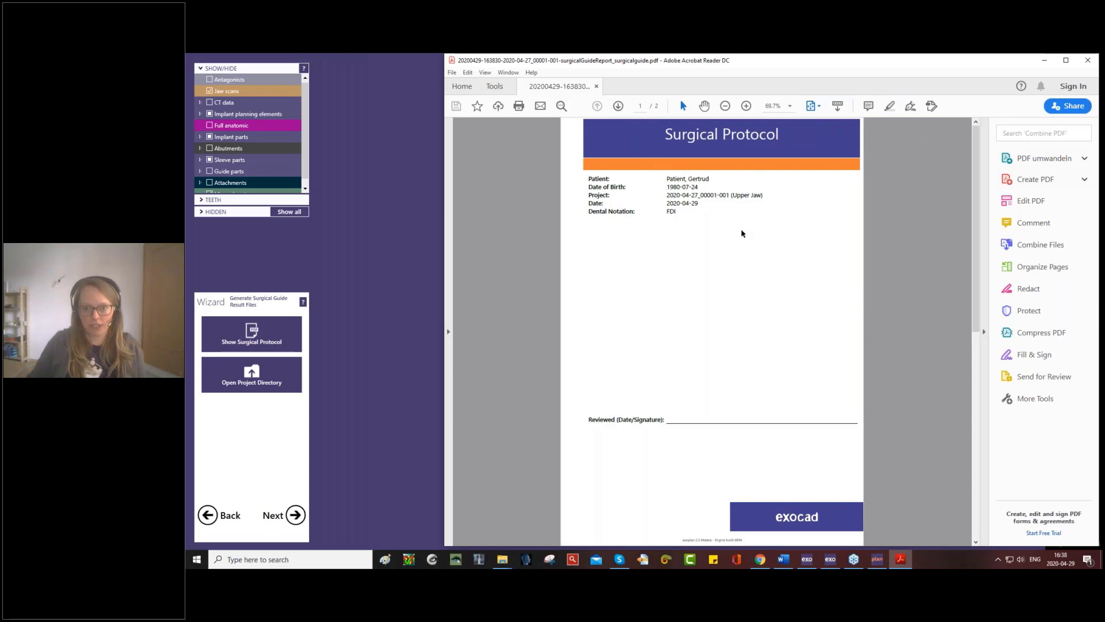
scroll(742, 232, "down", 1)
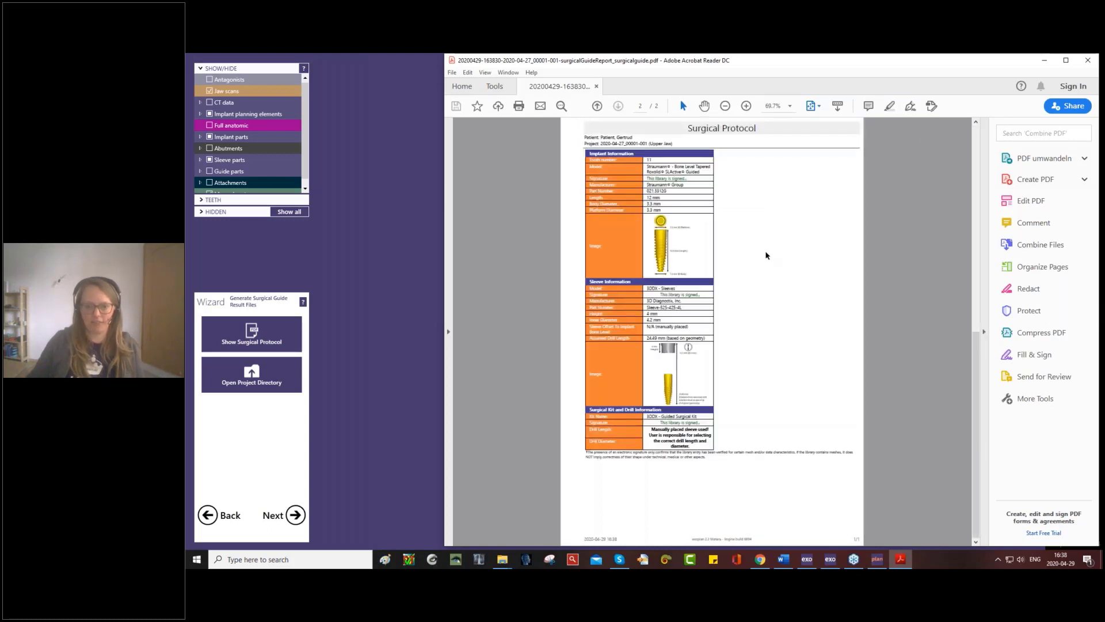
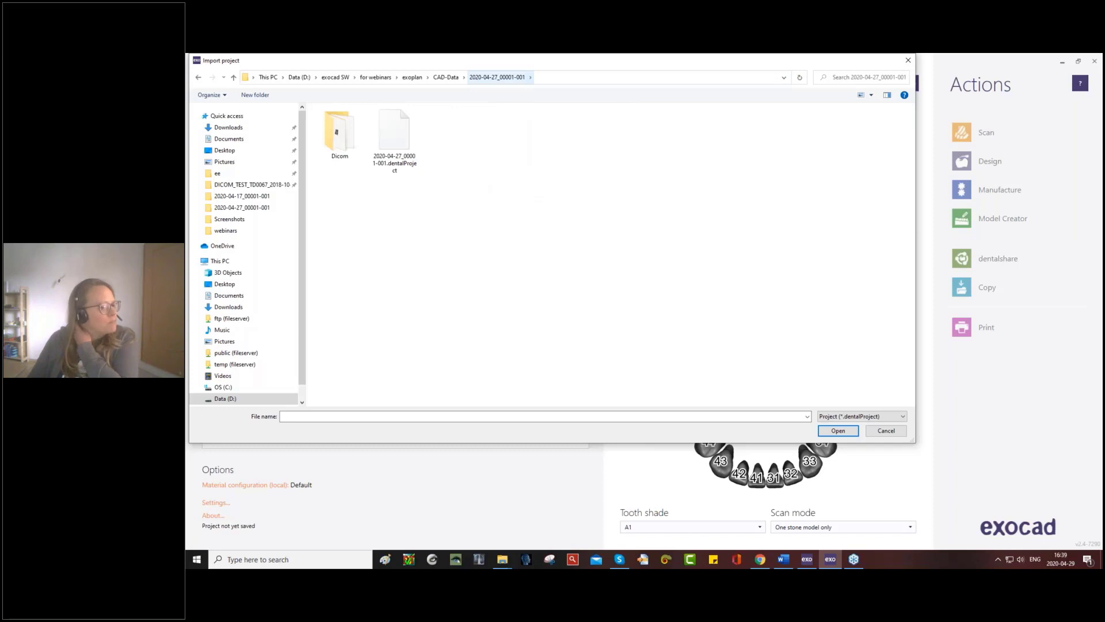
- Import the 2020-04-27_00001-001.dentalProject file, assign it to the 00000/Default laboratory and open the case for design
double_click(395, 141)
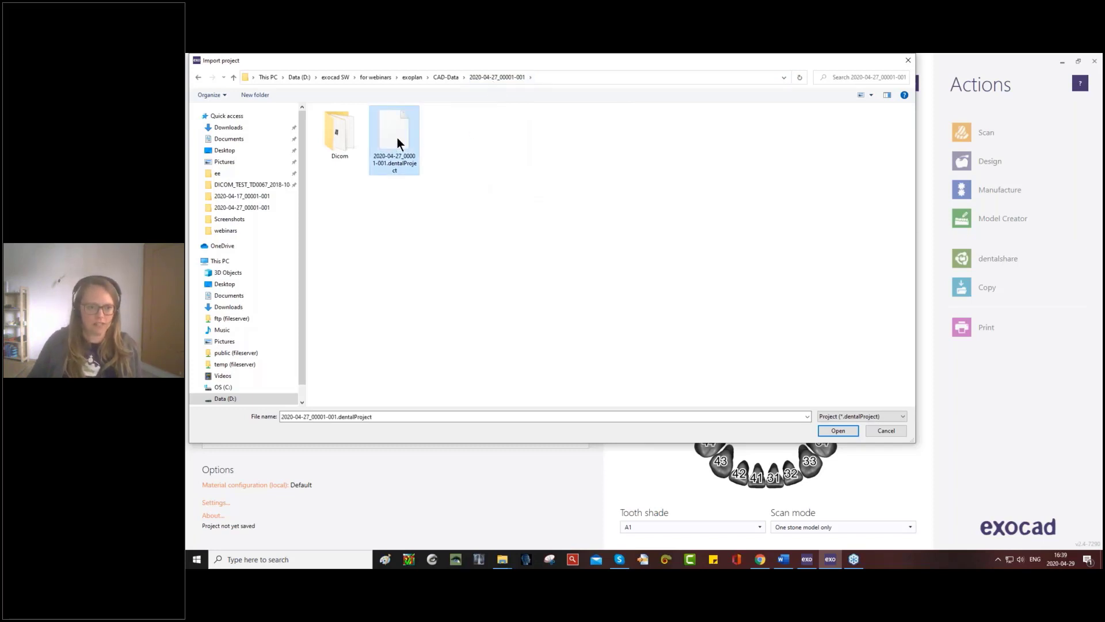
left_click(625, 259)
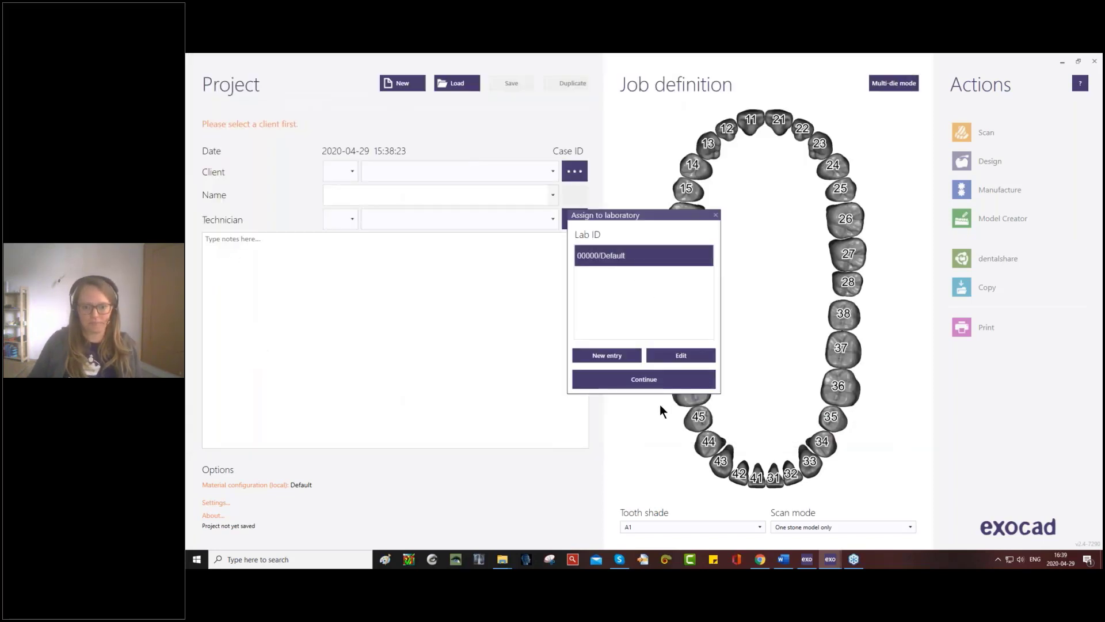
left_click(657, 379)
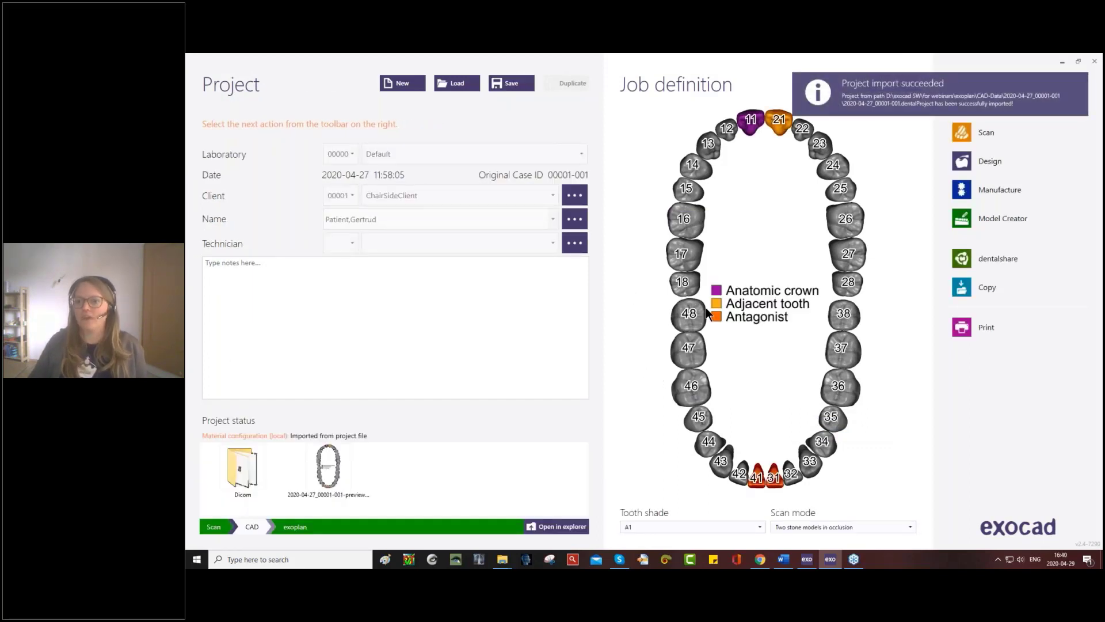
left_click(962, 162)
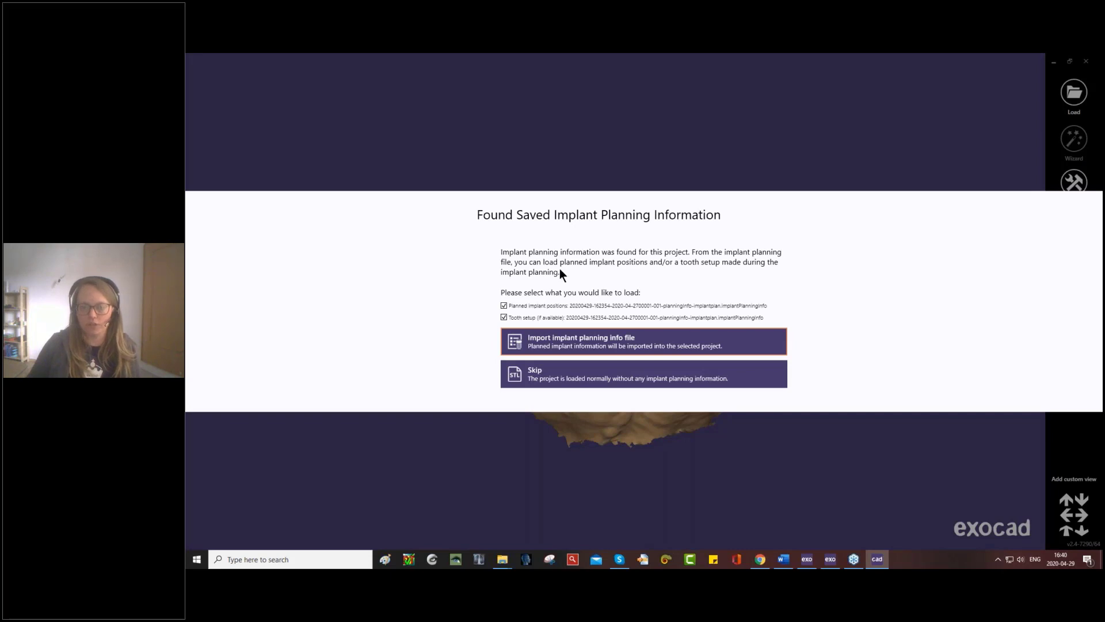
- Import the saved implant planning information with the planned implant positions only, excluding the tooth setup
left_click(504, 318)
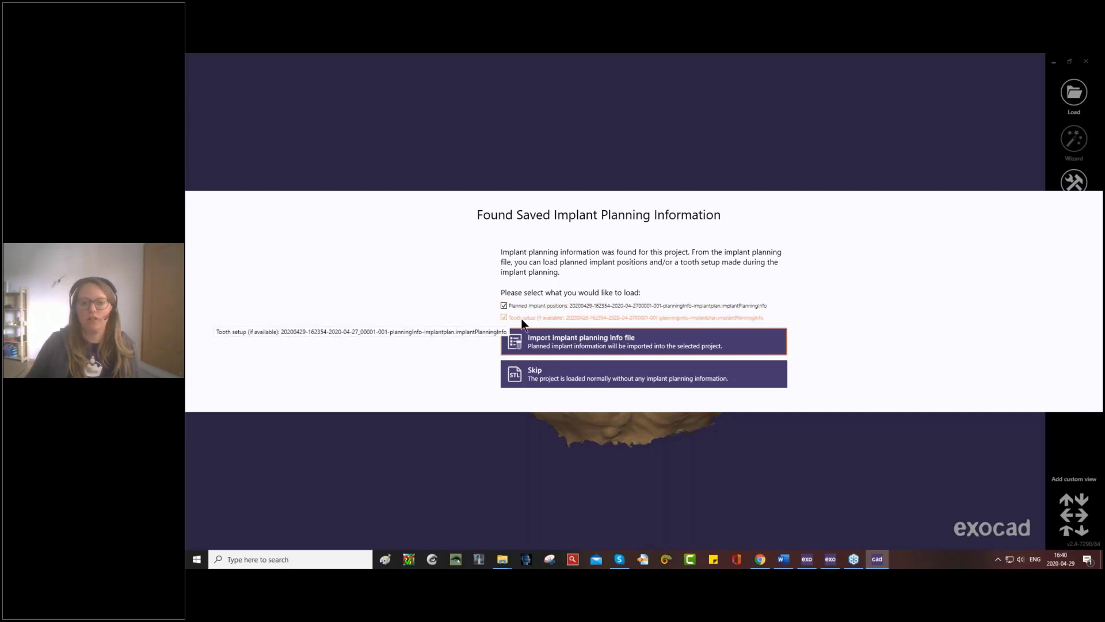
left_click(503, 318)
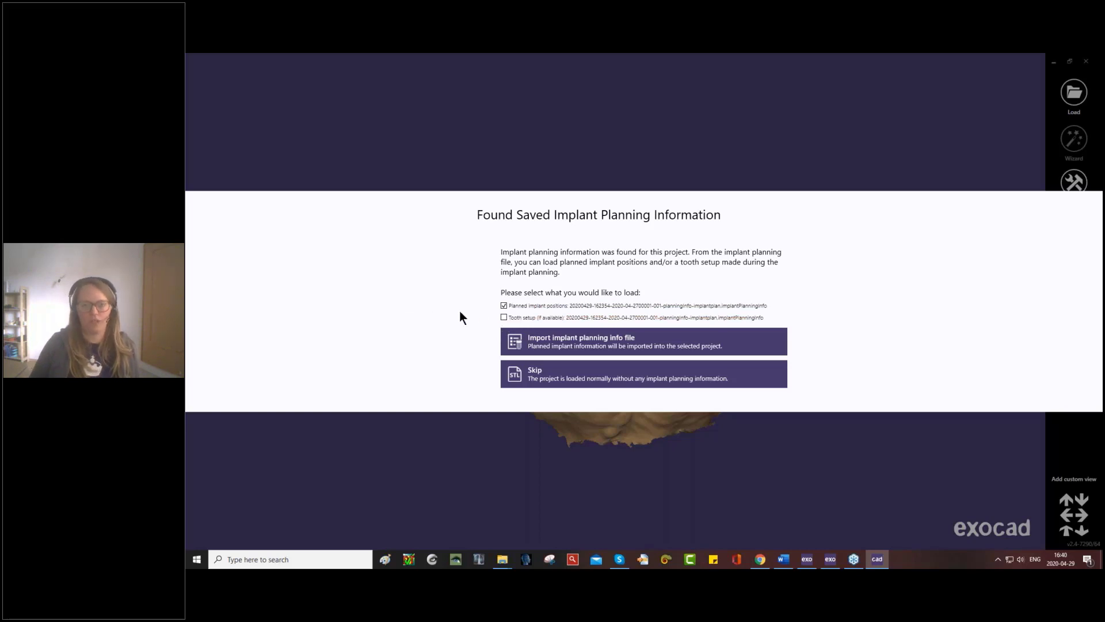
left_click(594, 341)
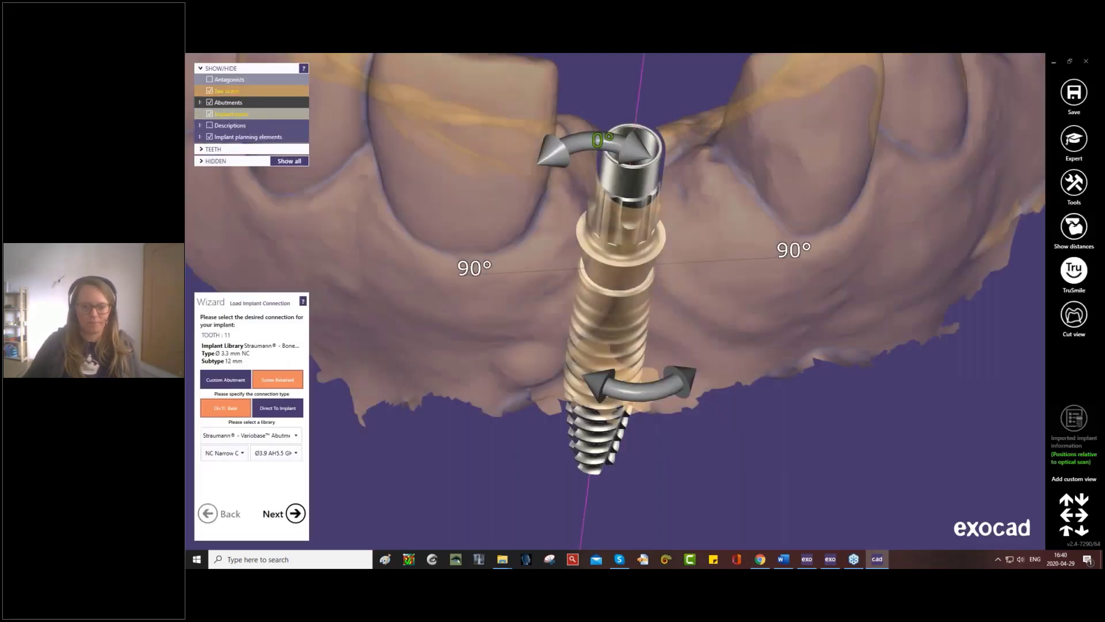
- Check the tooth 11 implant in the jaw scan and accept its screw-retained Ti-base connection with the Straumann Variobase abutment
scroll(615, 301, "down", 8)
right_click_drag(668, 368, 609, 312)
scroll(609, 312, "up", 5)
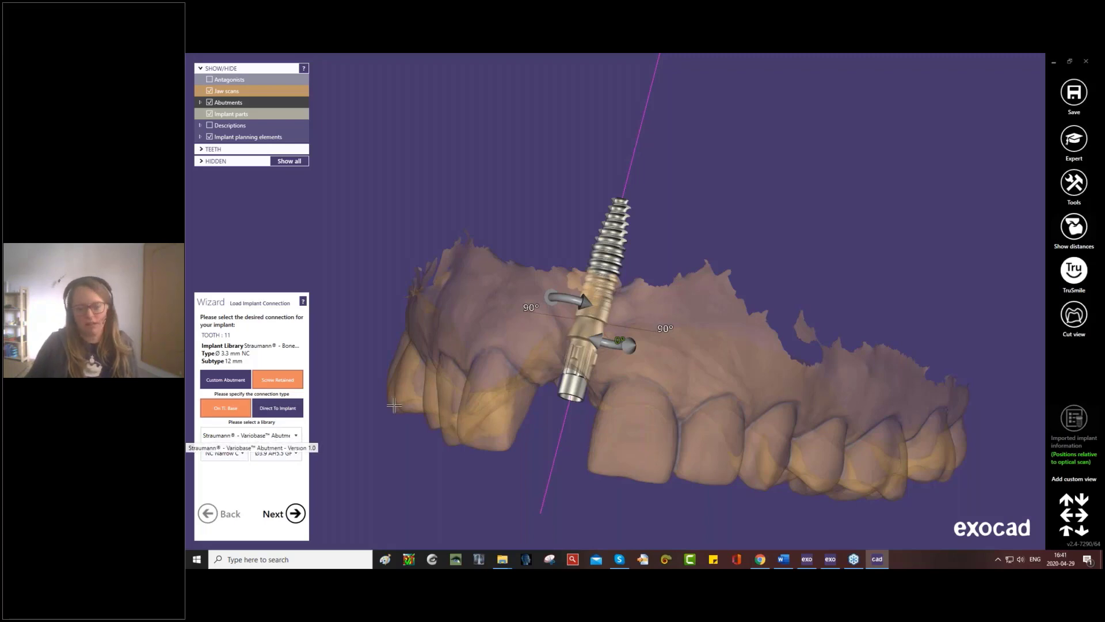
right_click_drag(322, 476, 342, 480)
left_click(310, 510)
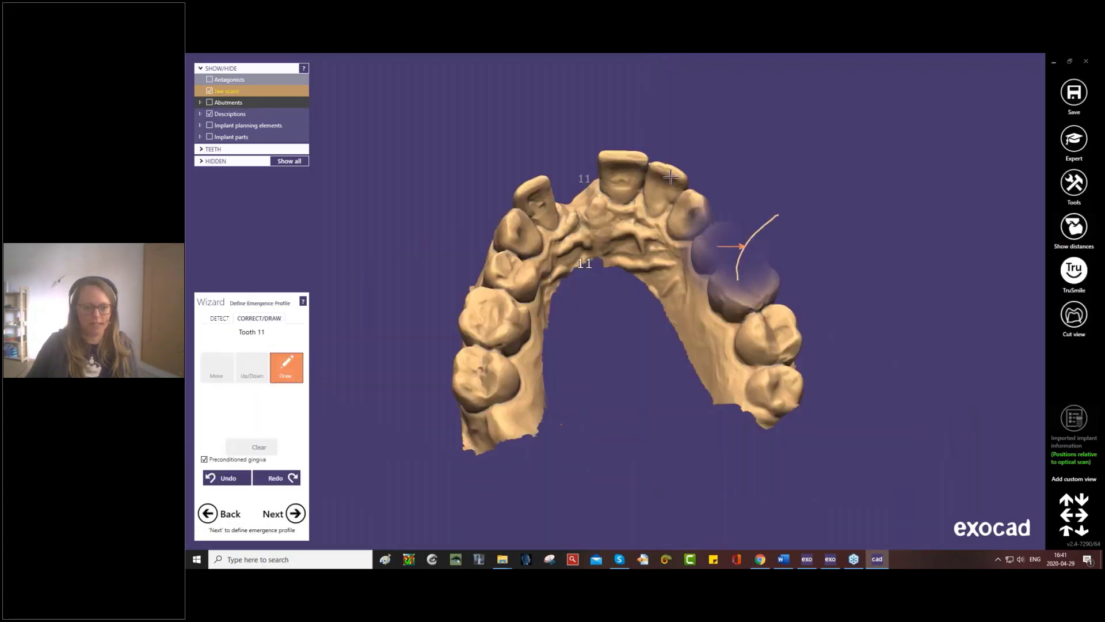
- Draw a closed emergence profile margin on the gingiva at tooth 11 and accept it
scroll(599, 150, "up", 5)
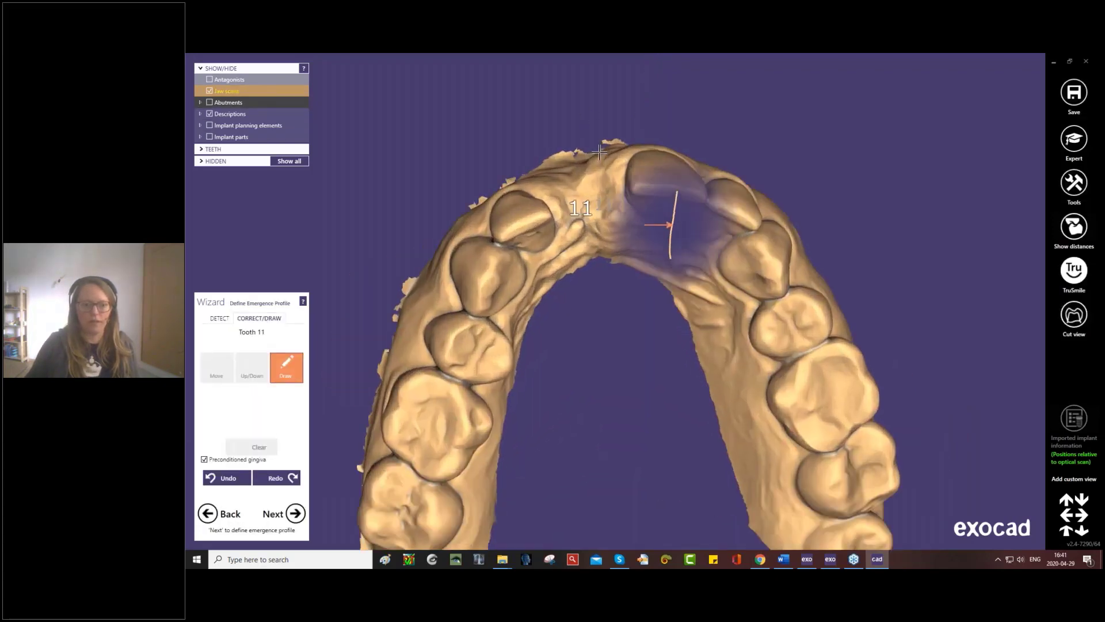
left_click(616, 195)
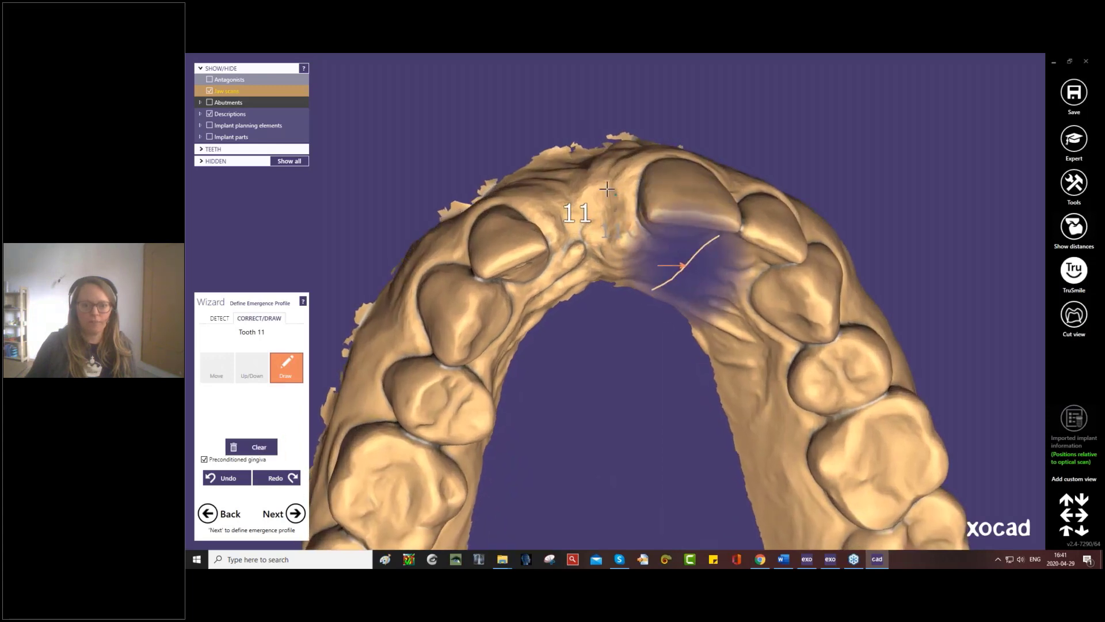
left_click(590, 189)
right_click_drag(583, 209, 580, 220)
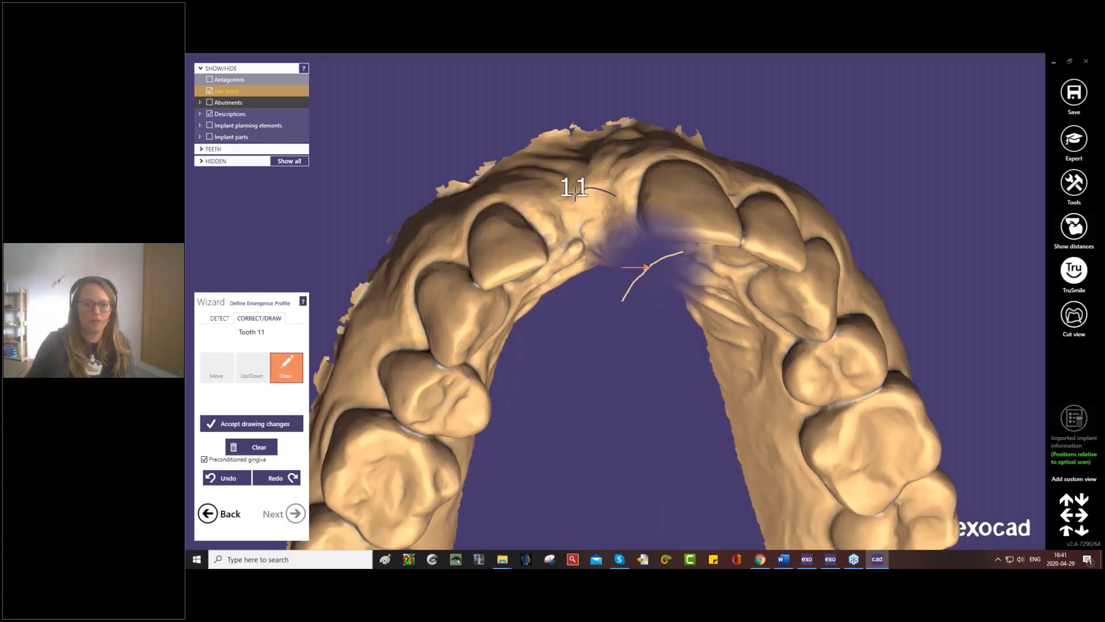
left_click(562, 183)
left_click(553, 195)
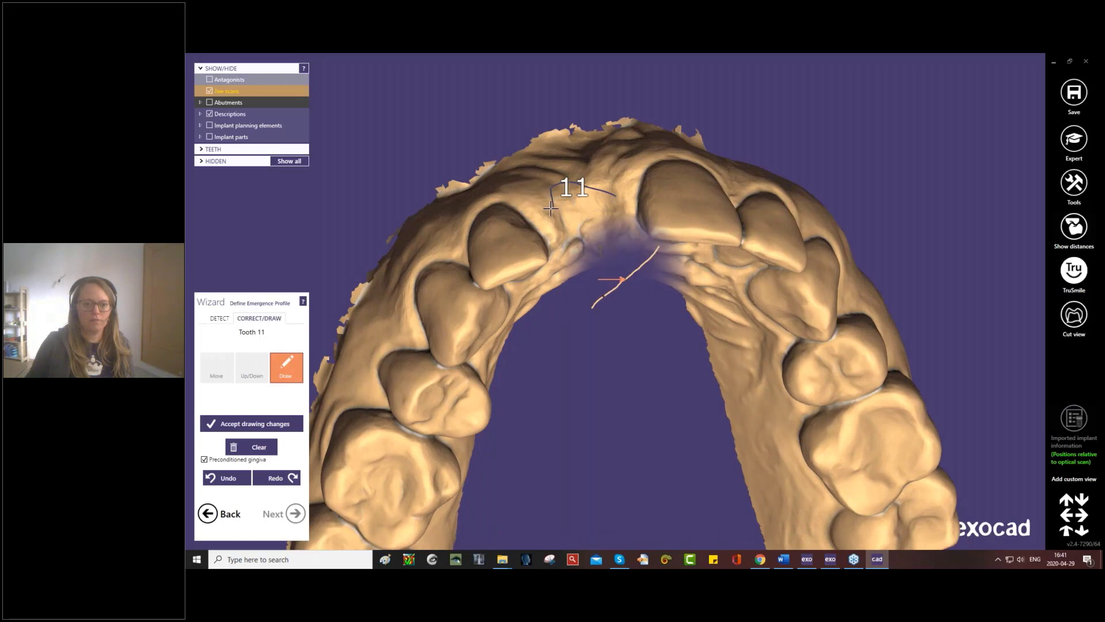
left_click(557, 224)
left_click(574, 241)
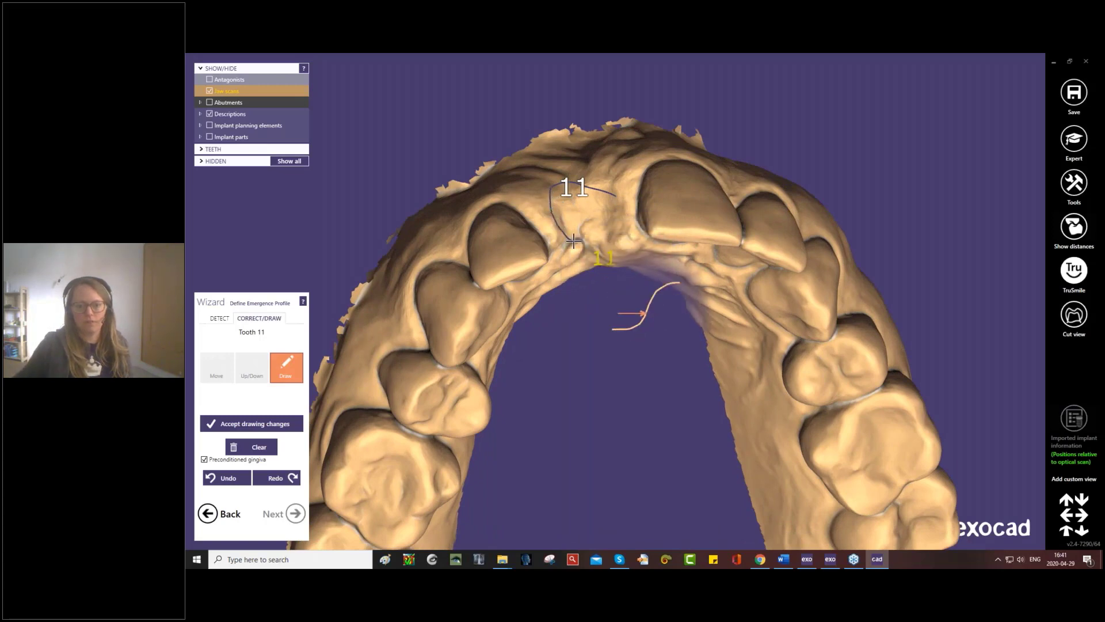
left_click(614, 229)
left_click(617, 214)
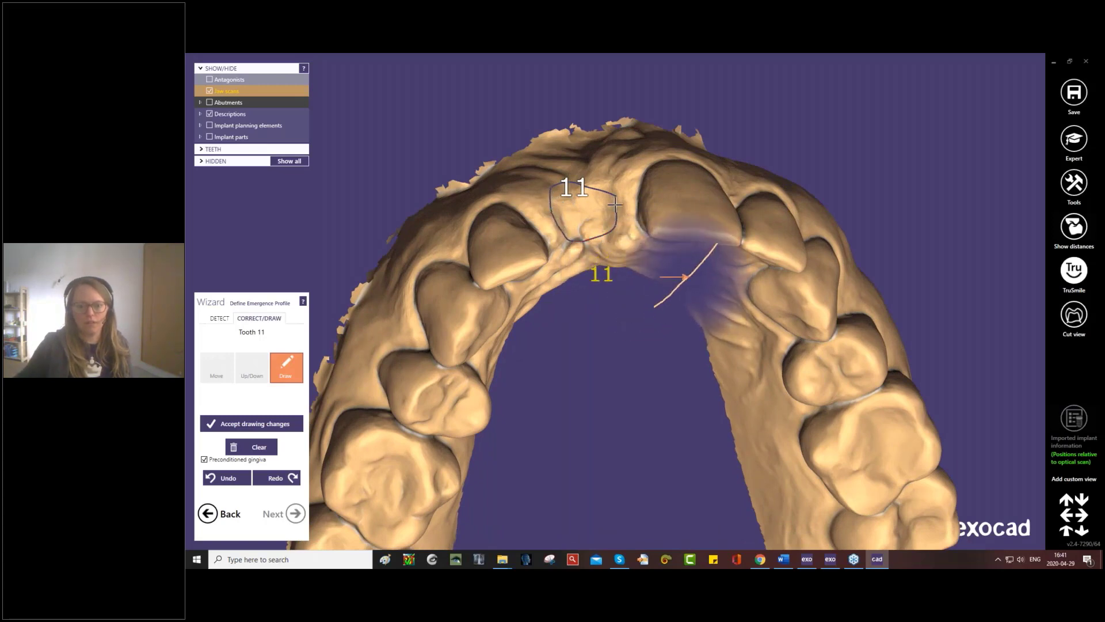
left_click(615, 197)
mouse_move(614, 199)
right_mouse_down()
mouse_move(602, 212)
mouse_move(575, 179)
right_mouse_up()
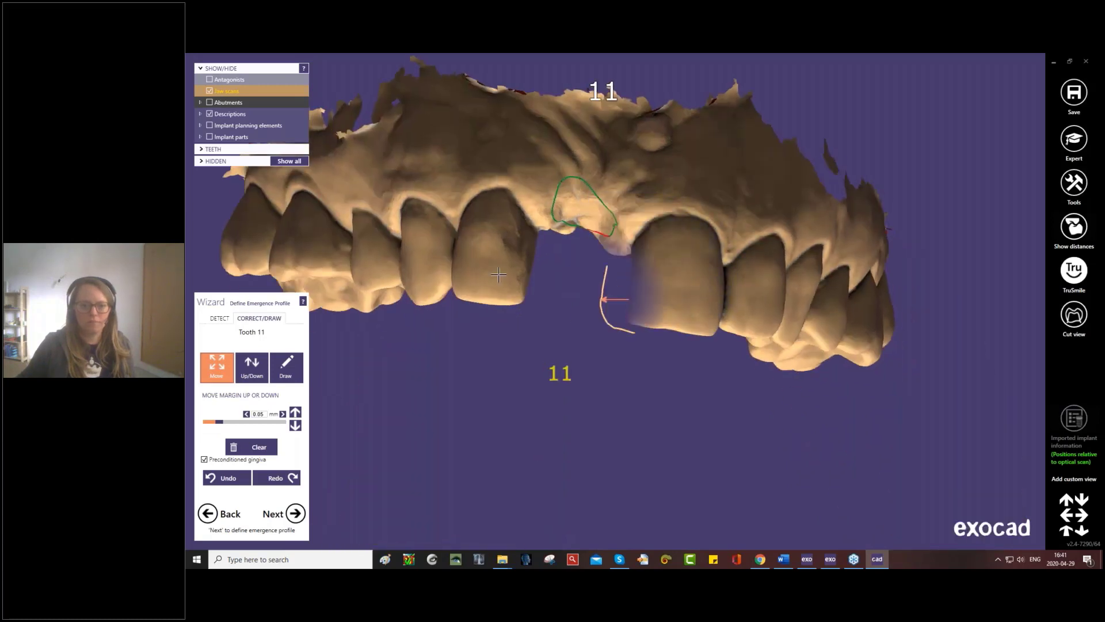
left_click(296, 513)
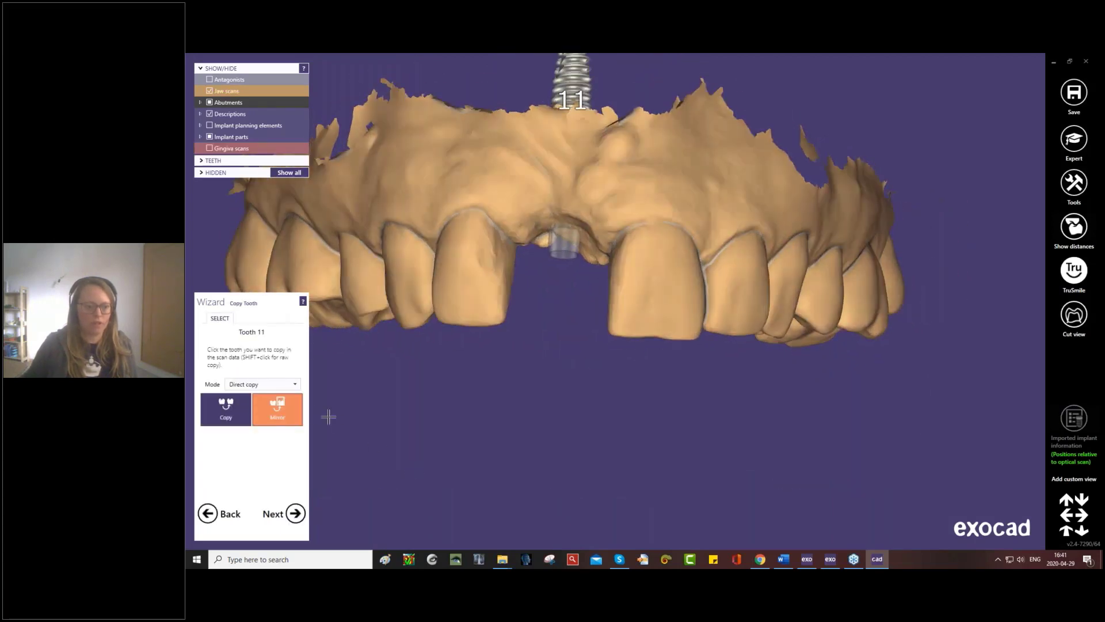
- Copy tooth 21 from the jaw scan as a mirrored tooth and place it in the tooth 11 gap
left_click(279, 410)
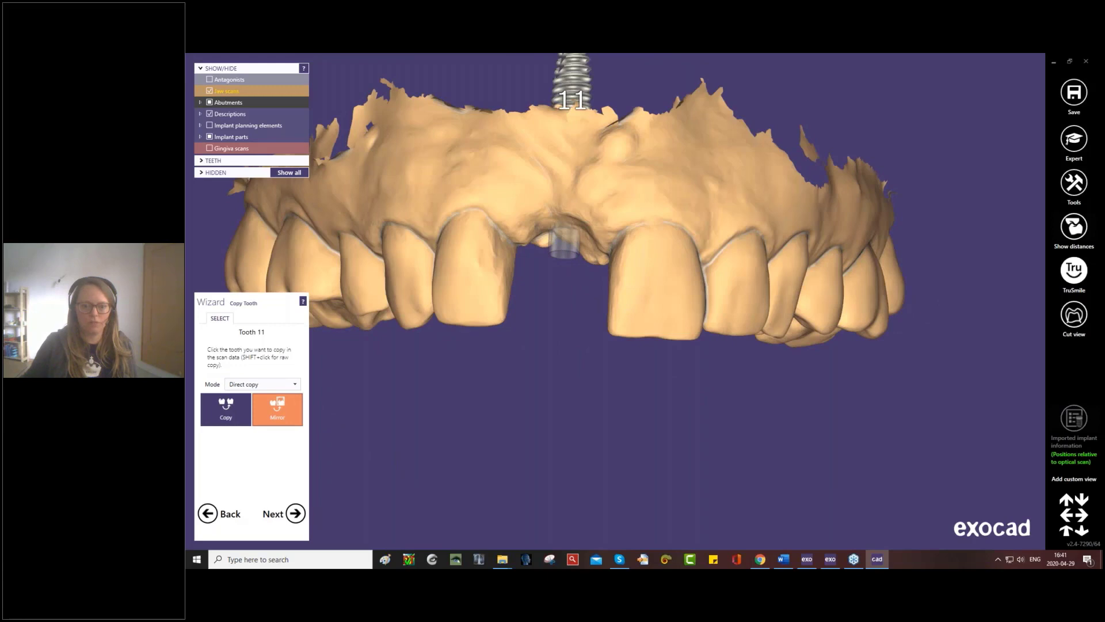
left_click(665, 282)
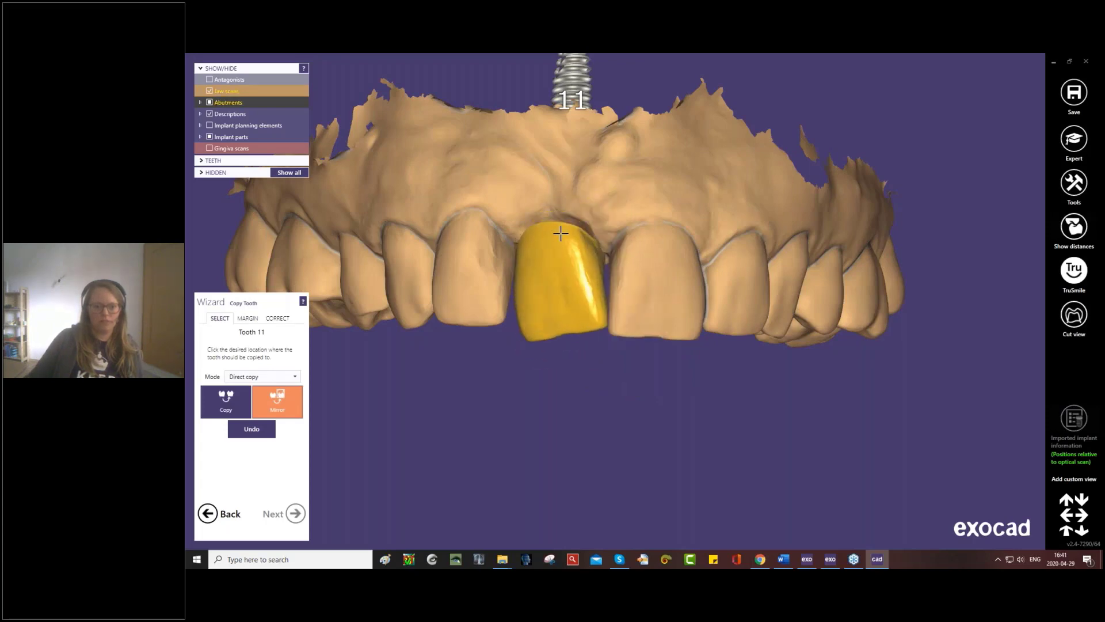
left_click(570, 353)
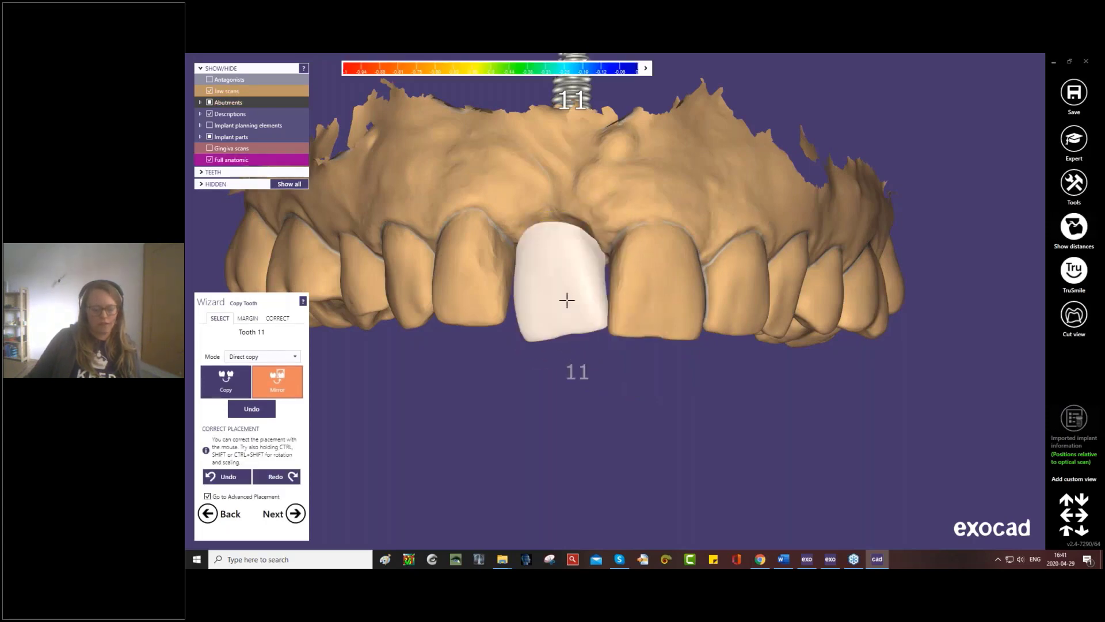
- Correct the mirrored tooth's position and tilt between its neighbours and proceed to advanced placement
left_click_drag(545, 246, 559, 249, "ctrl")
mouse_move(583, 304)
left_mouse_down("ctrl")
mouse_move(592, 316)
mouse_move(577, 297)
left_mouse_up("ctrl")
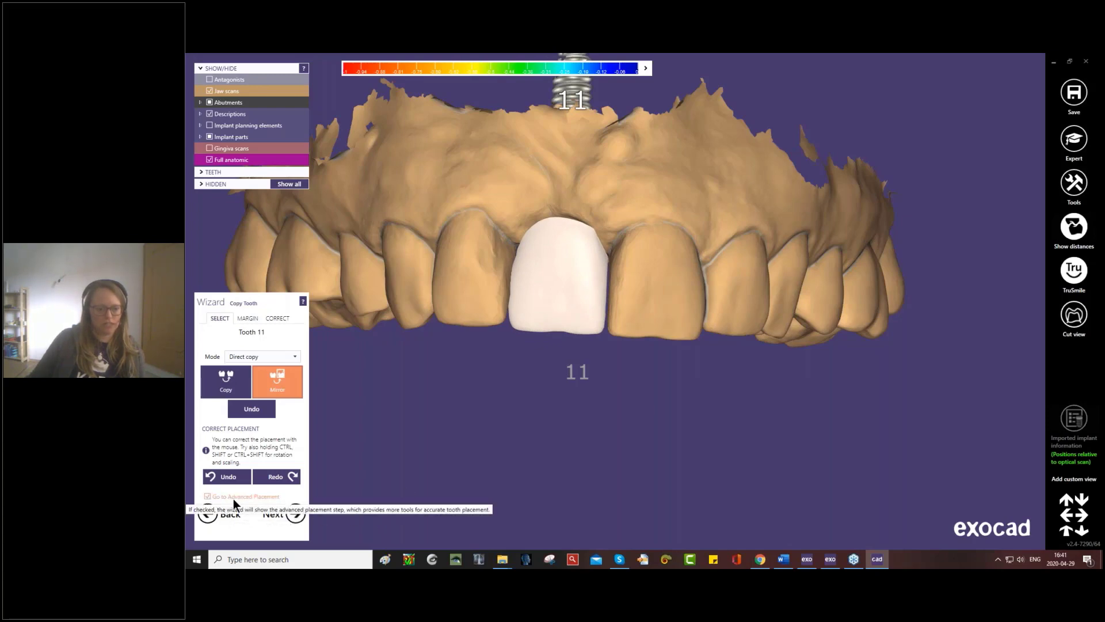
left_click(296, 513)
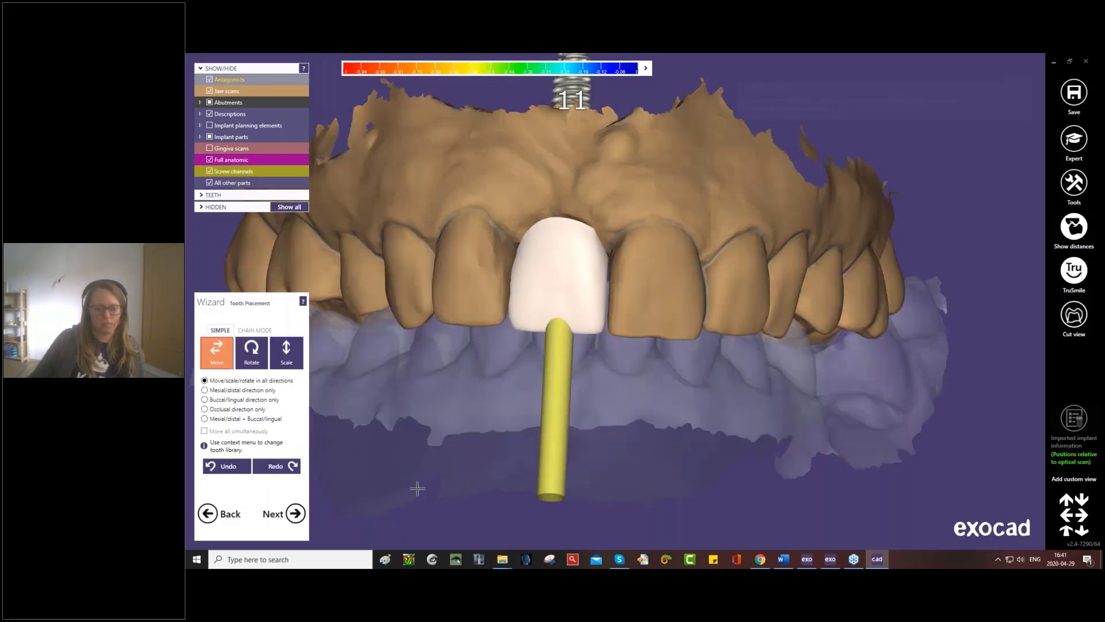
- Fine-tune the tooth 11 crown's position in the arch from the occlusal side, relative to its neighbours and antagonists
right_click_drag(636, 377, 624, 476)
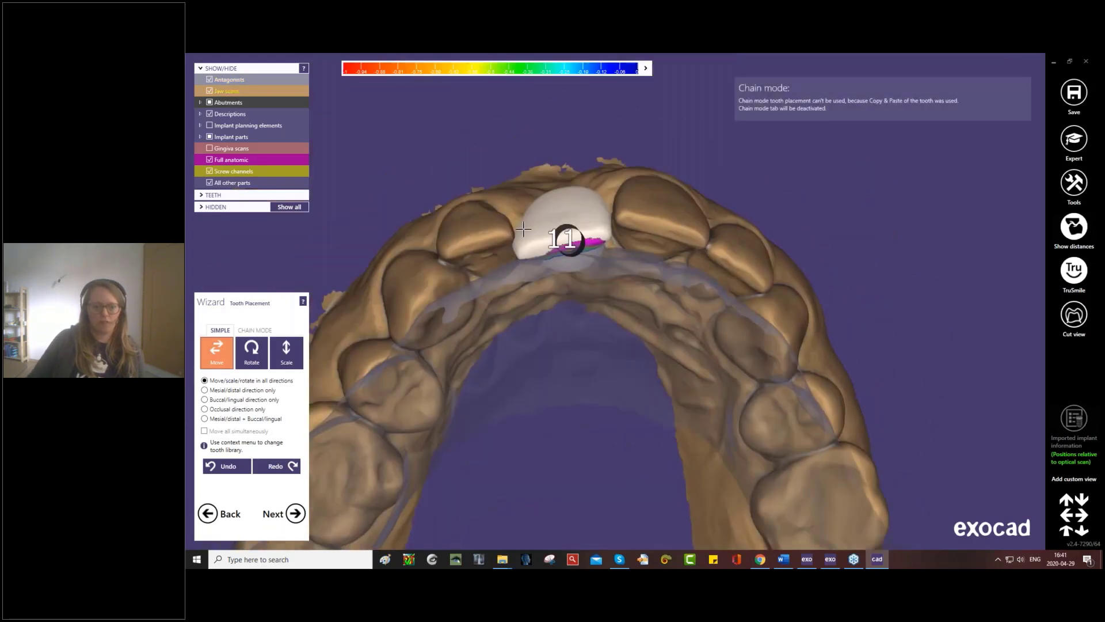
left_click_drag(529, 246, 533, 229)
right_click_drag(533, 229, 529, 270)
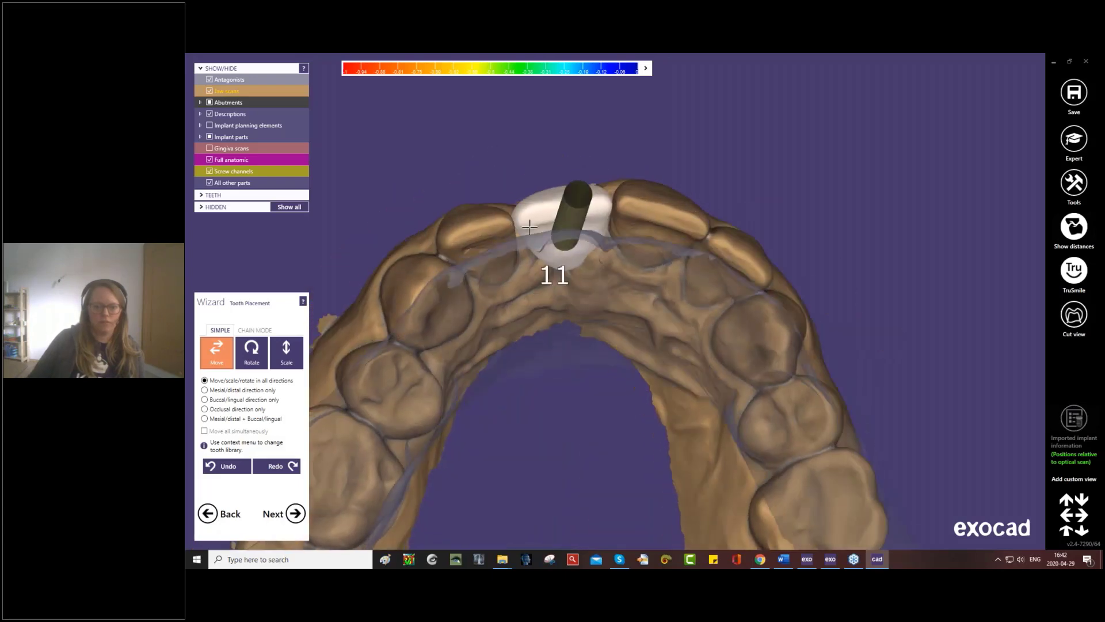
right_click_drag(550, 212, 538, 211)
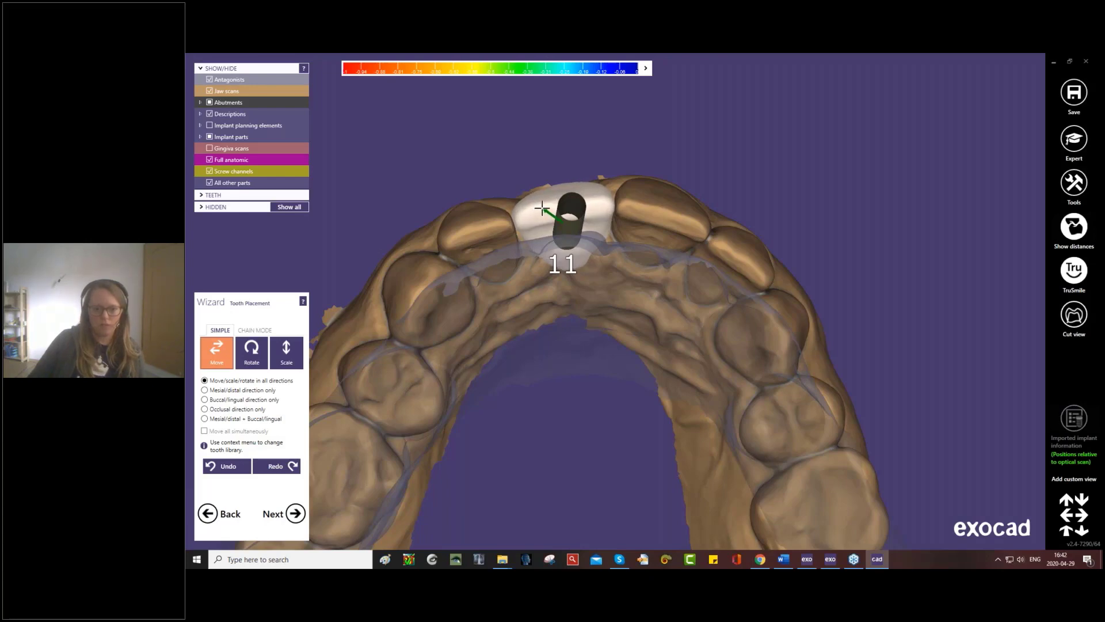
right_click_drag(541, 234, 508, 371)
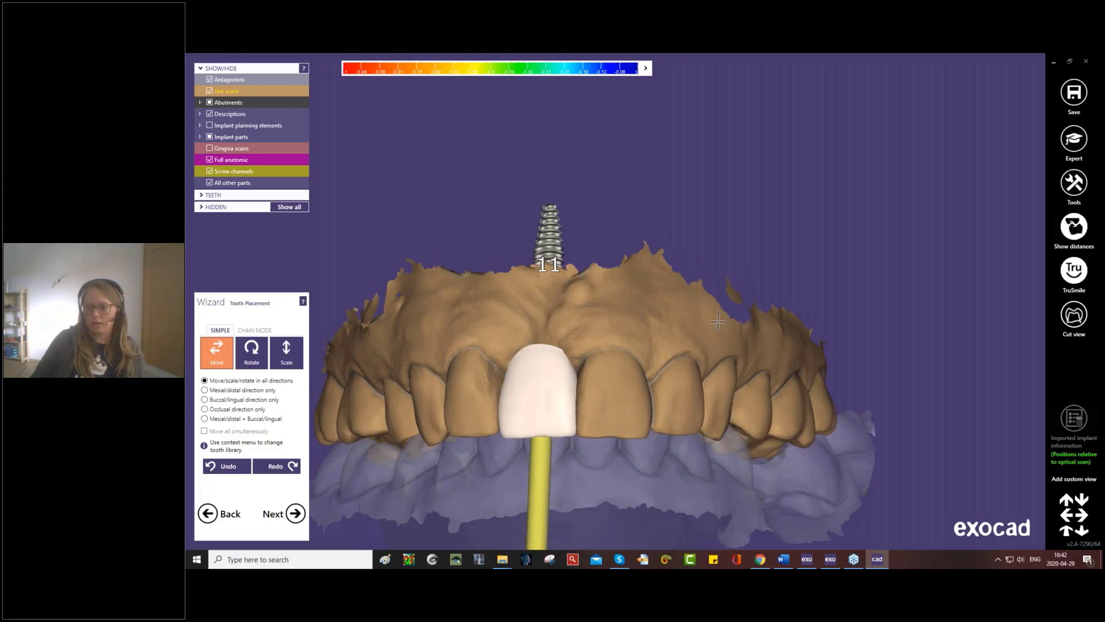
- Switch the rendering to Plaster and examine the tooth 11 crown alongside the neighbouring teeth
right_click(1074, 272)
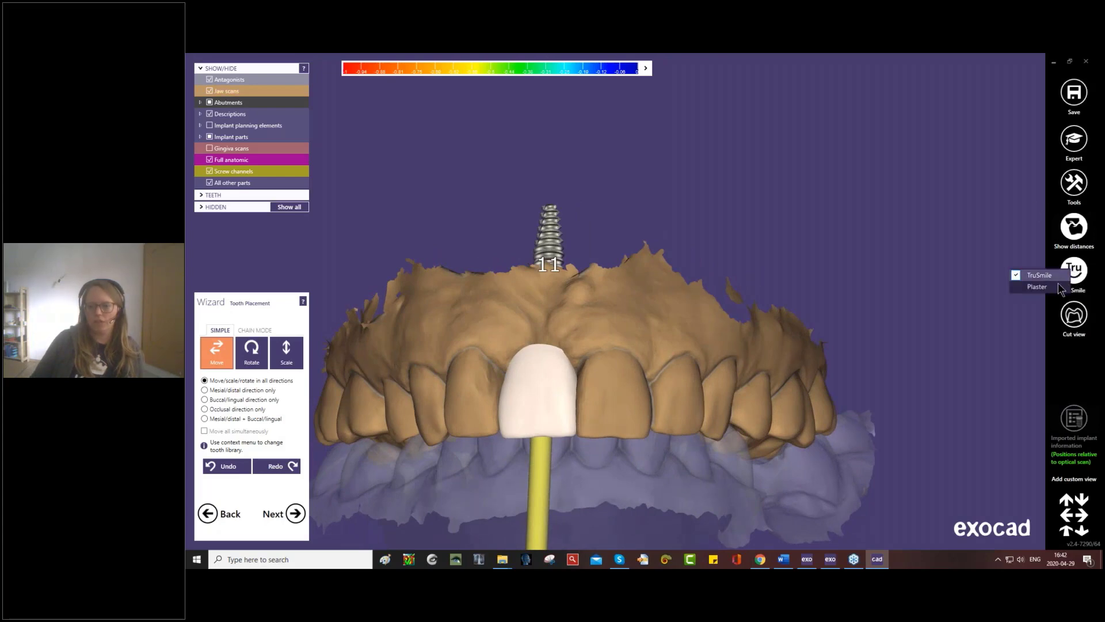
left_click(1037, 287)
scroll(647, 311, "down", 4)
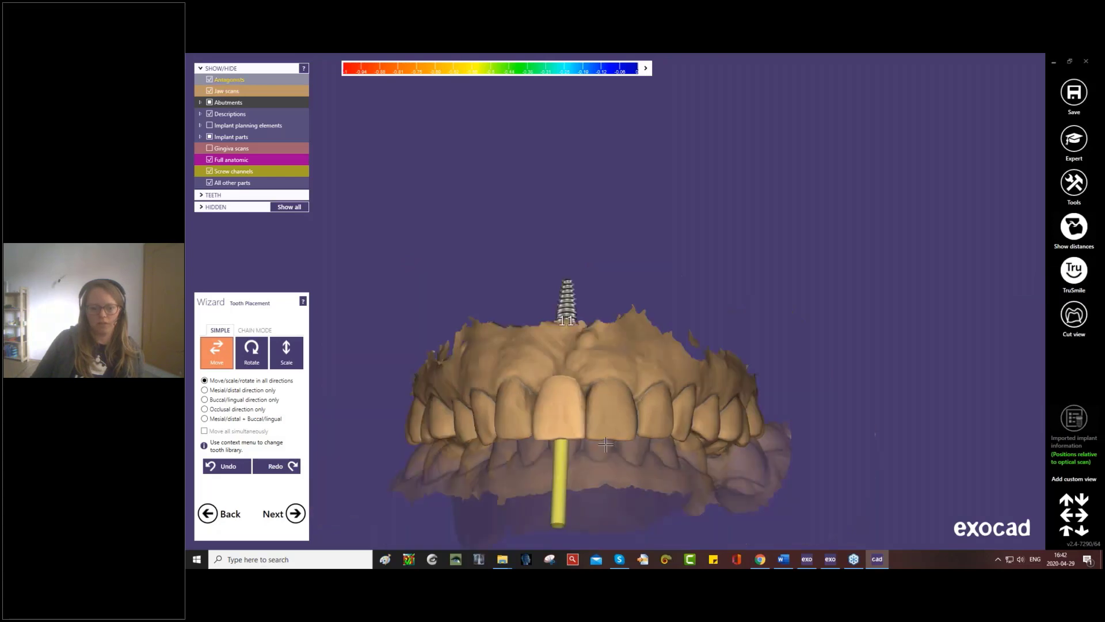
middle_click_drag(648, 310, 659, 244)
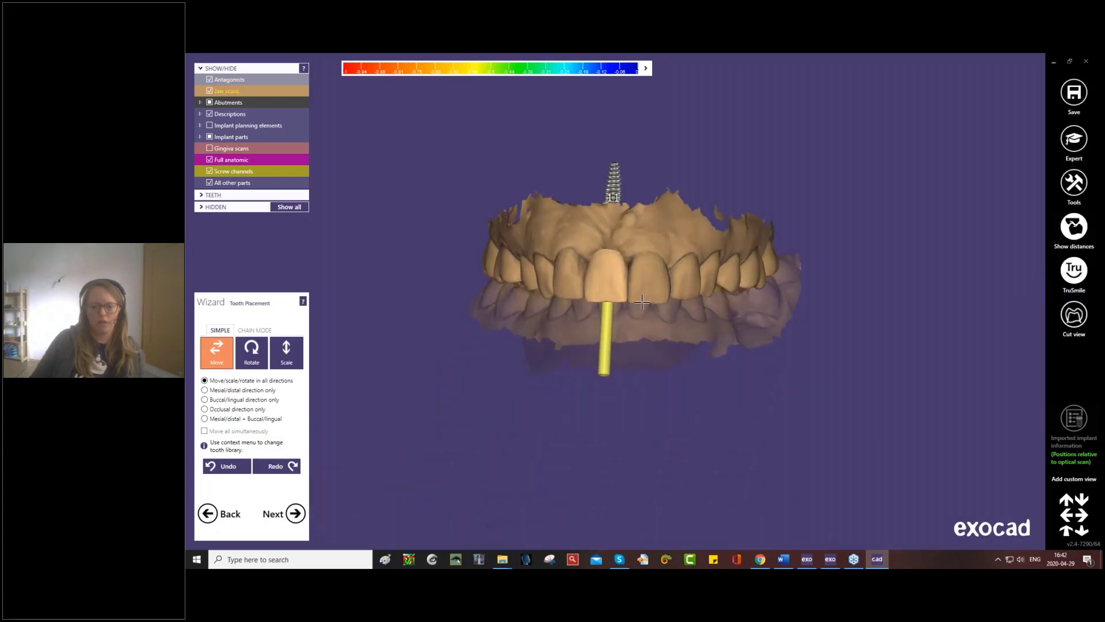
mouse_move(646, 302)
right_mouse_down()
mouse_move(630, 300)
mouse_move(654, 302)
mouse_move(642, 302)
right_mouse_up()
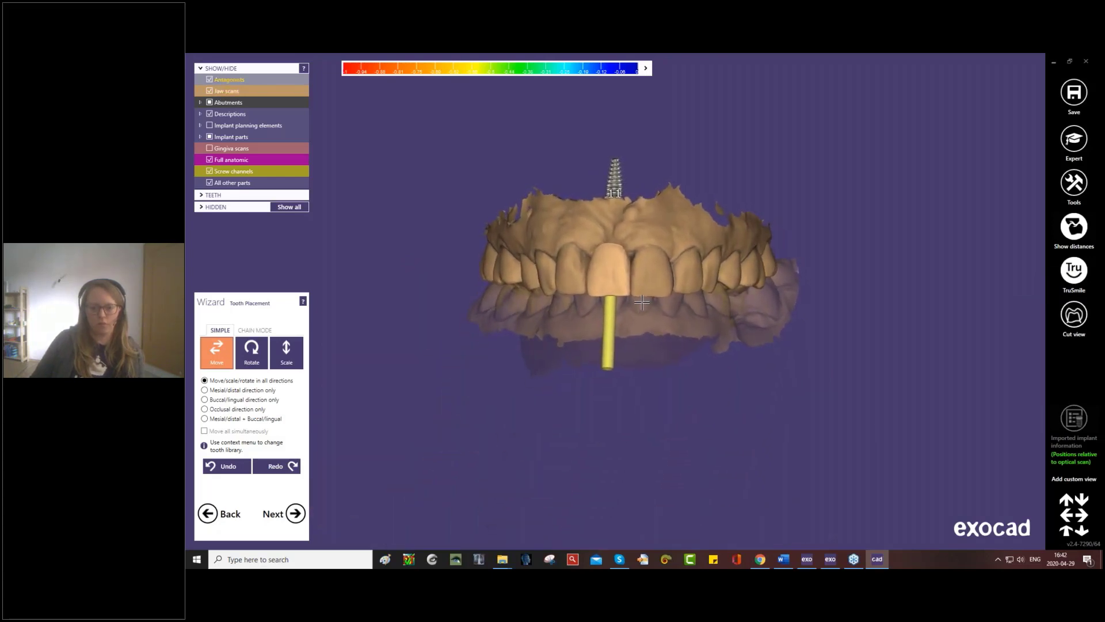
right_click_drag(745, 294, 740, 291)
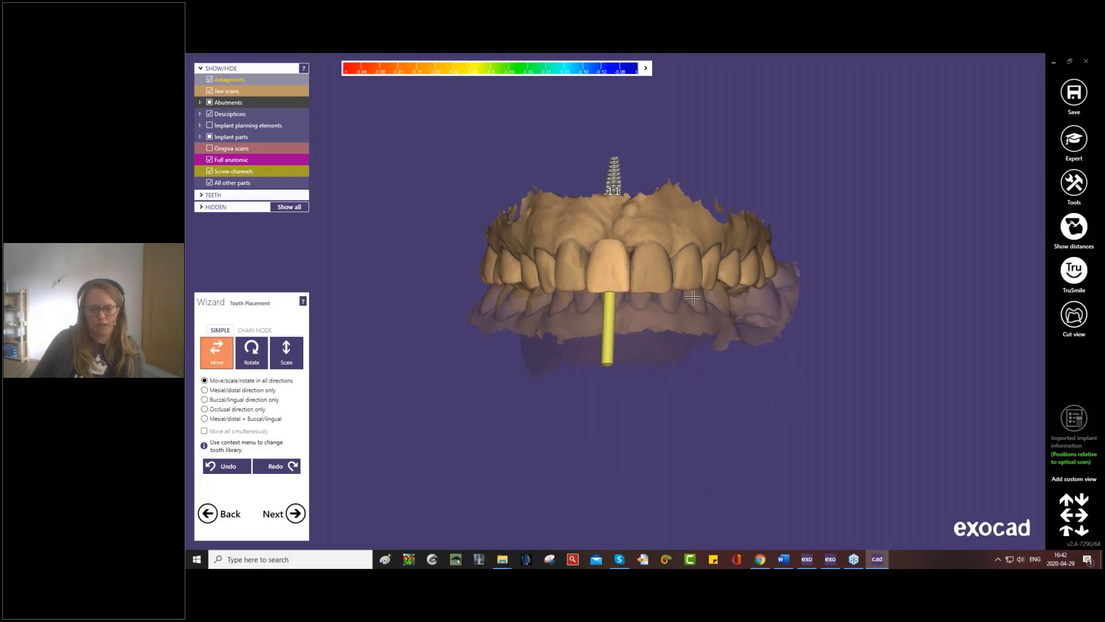
- Switch the rendering back to TruSmile and view the crown from the front
left_click(1068, 275)
right_click(1072, 268)
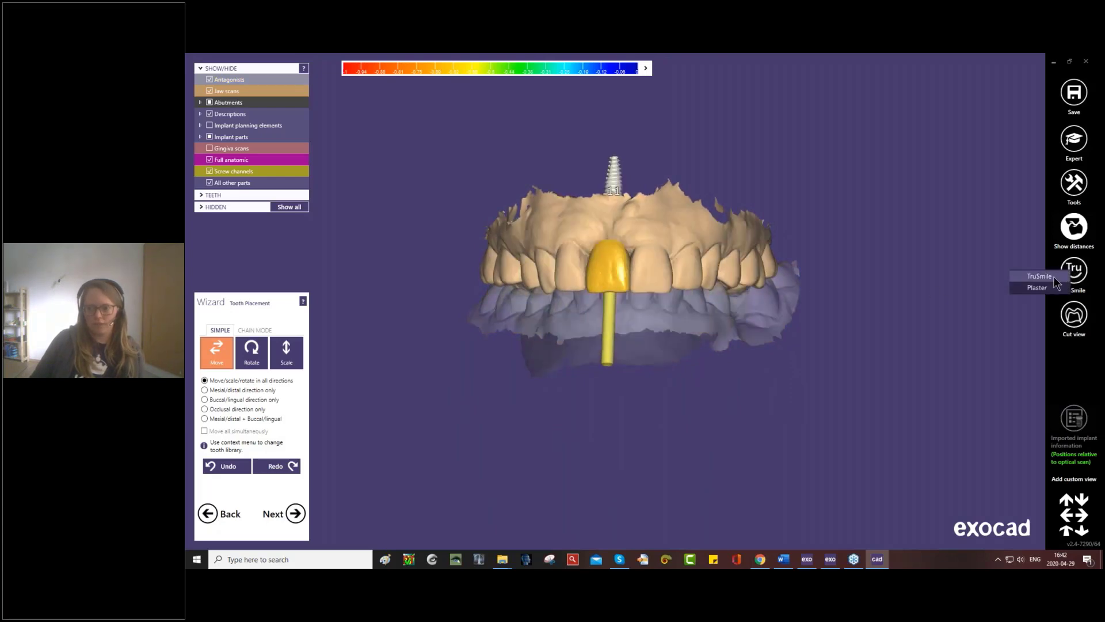
left_click(1056, 283)
mouse_move(734, 329)
right_mouse_down()
mouse_move(745, 313)
mouse_move(724, 318)
right_mouse_up()
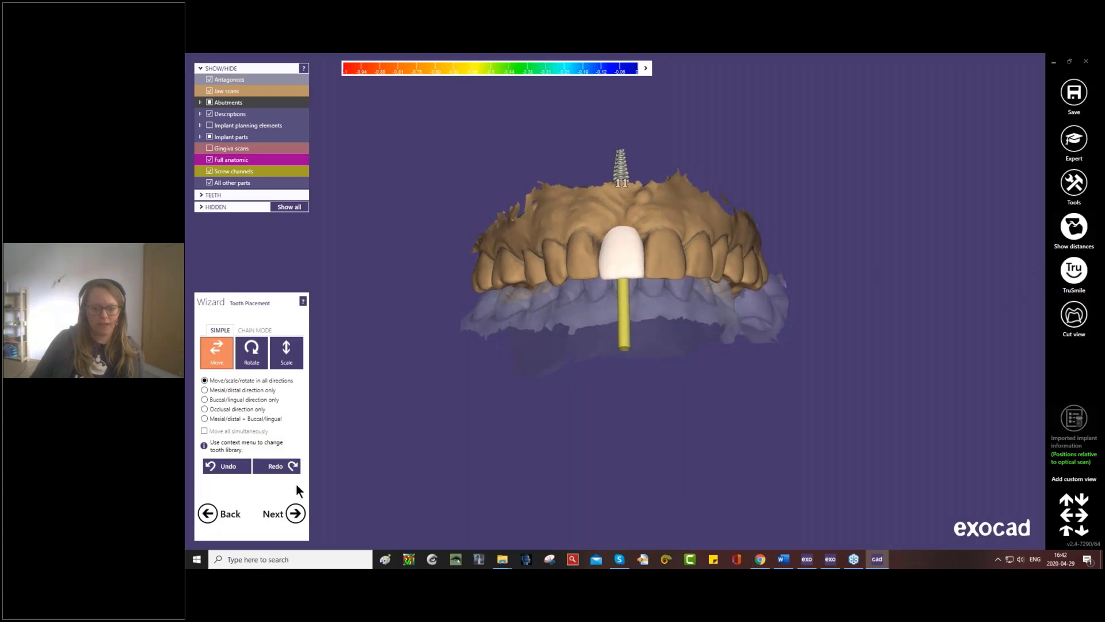
- Accept the tooth placement and make the jaw scan transparent for the abutment bottom design at tooth 11
left_click(294, 513)
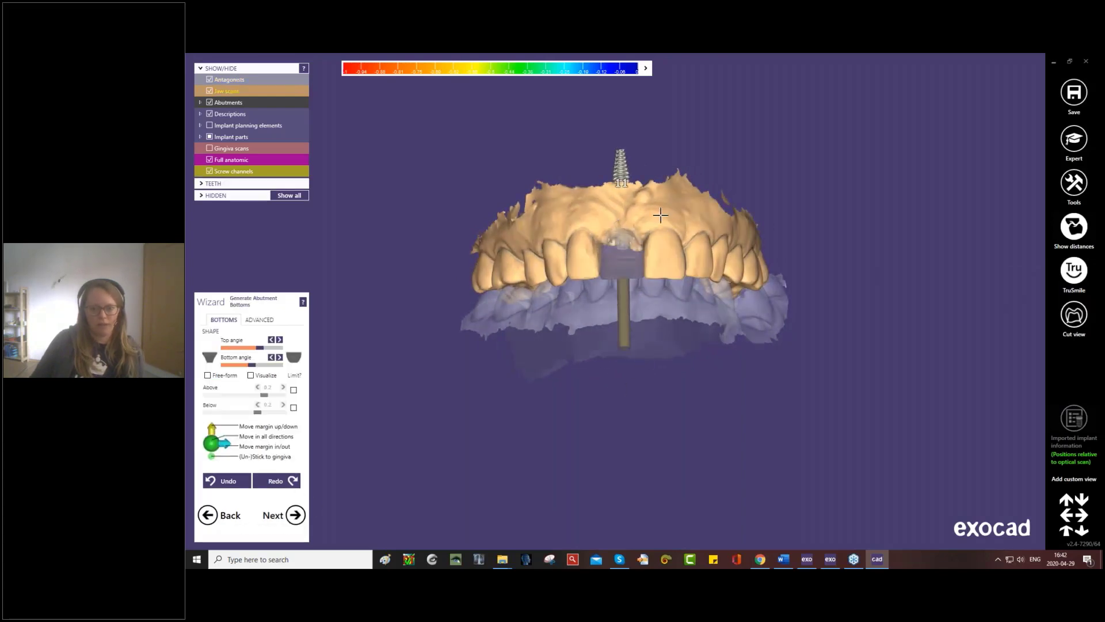
middle_click(647, 204, "shift")
scroll(650, 213, "up", 4)
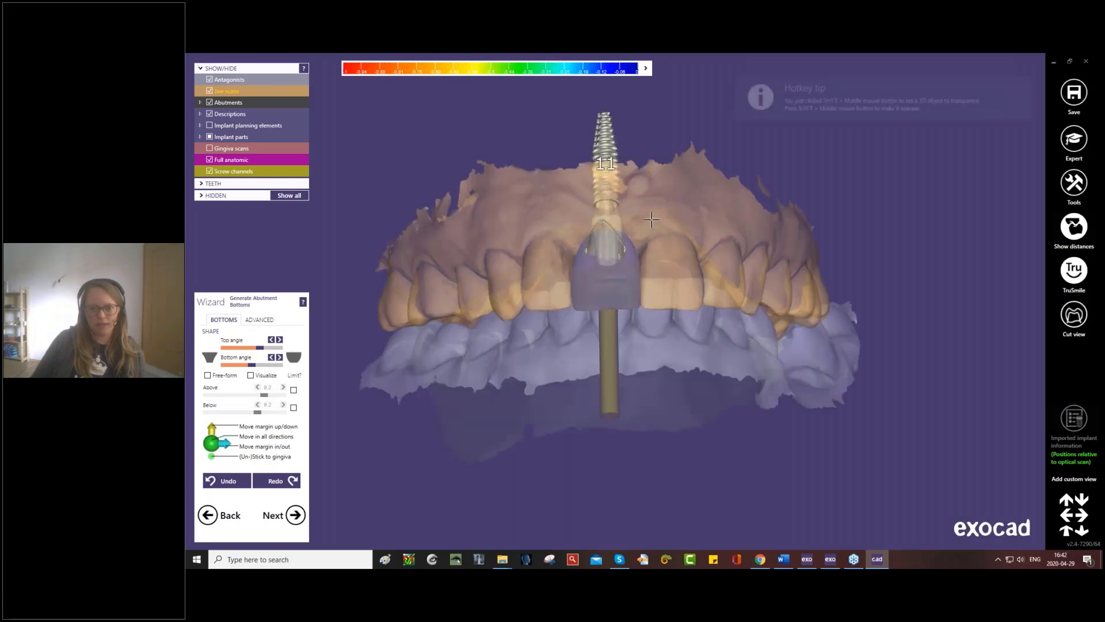
- Inspect the abutment bottom margin at tooth 11 from several angles and accept the abutment bottom
scroll(650, 222, "up", 2)
scroll(625, 254, "up", 2)
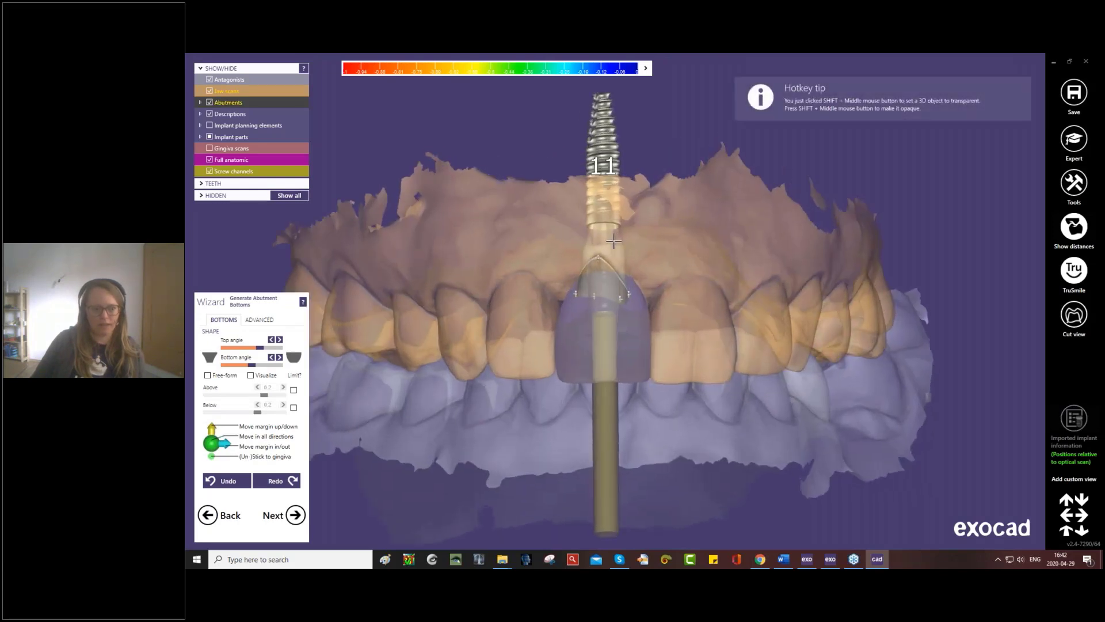
right_click_drag(628, 266, 566, 275)
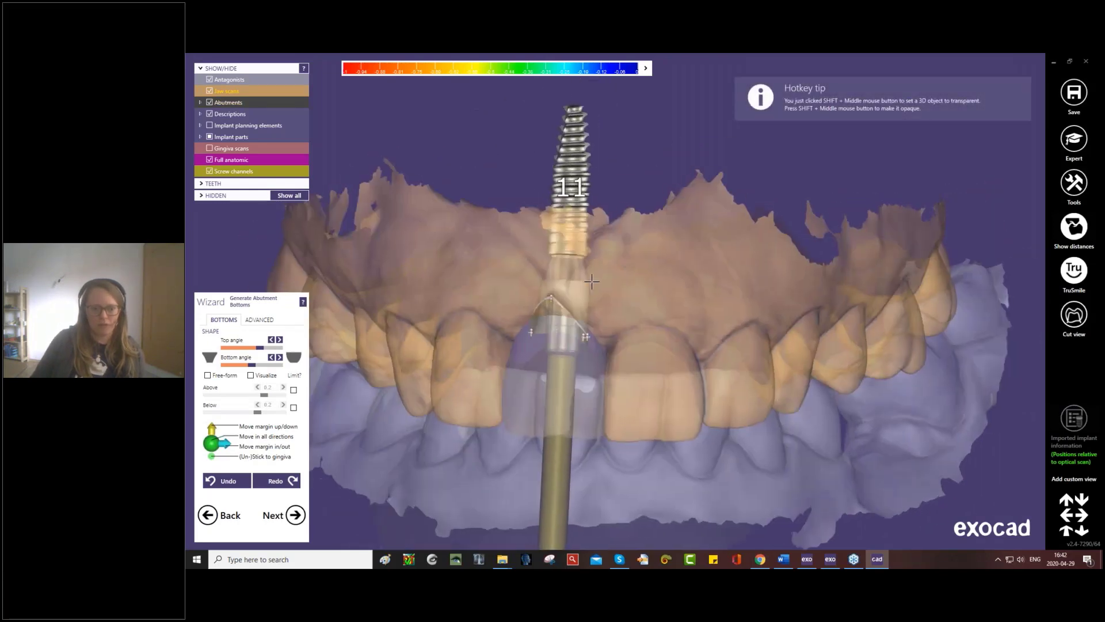
scroll(566, 275, "up", 2)
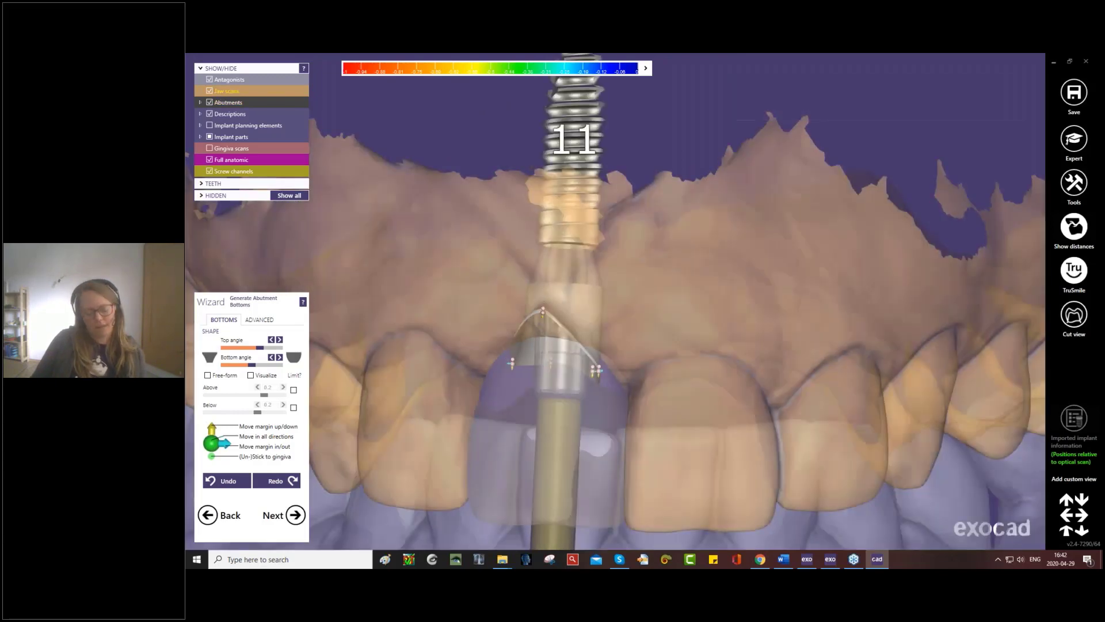
middle_click_drag(681, 269, 757, 237)
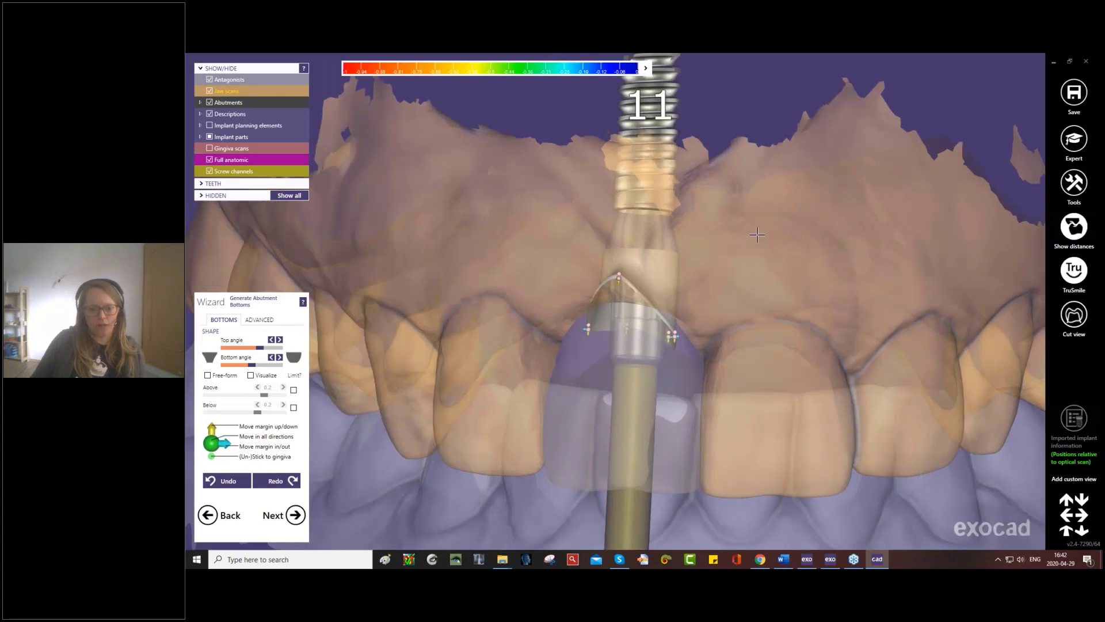
right_click_drag(758, 237, 746, 238)
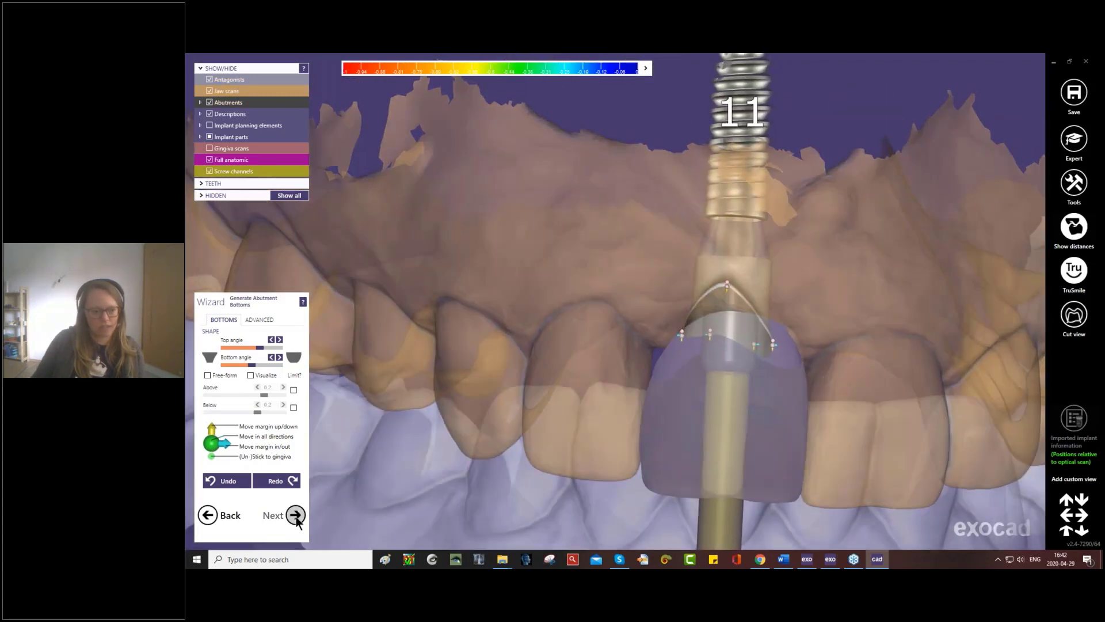
left_click(296, 515)
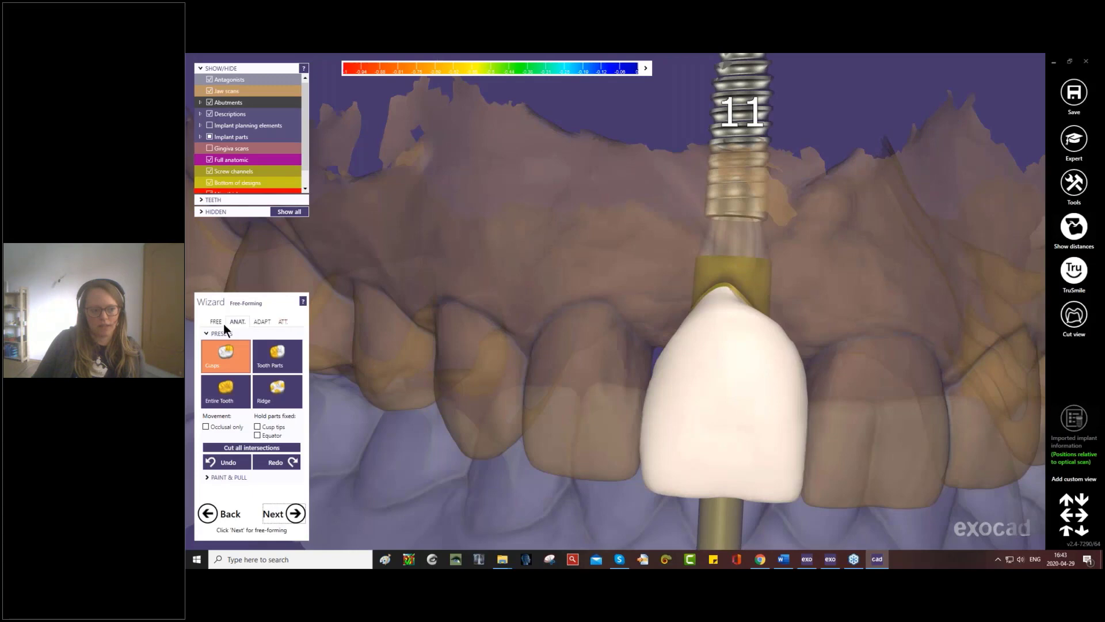
- Set up the Smooth/Flatten free-forming brush with a lower strength and the cylindrical type, and turn off TruSmile rendering
left_click(216, 321)
left_click(278, 352)
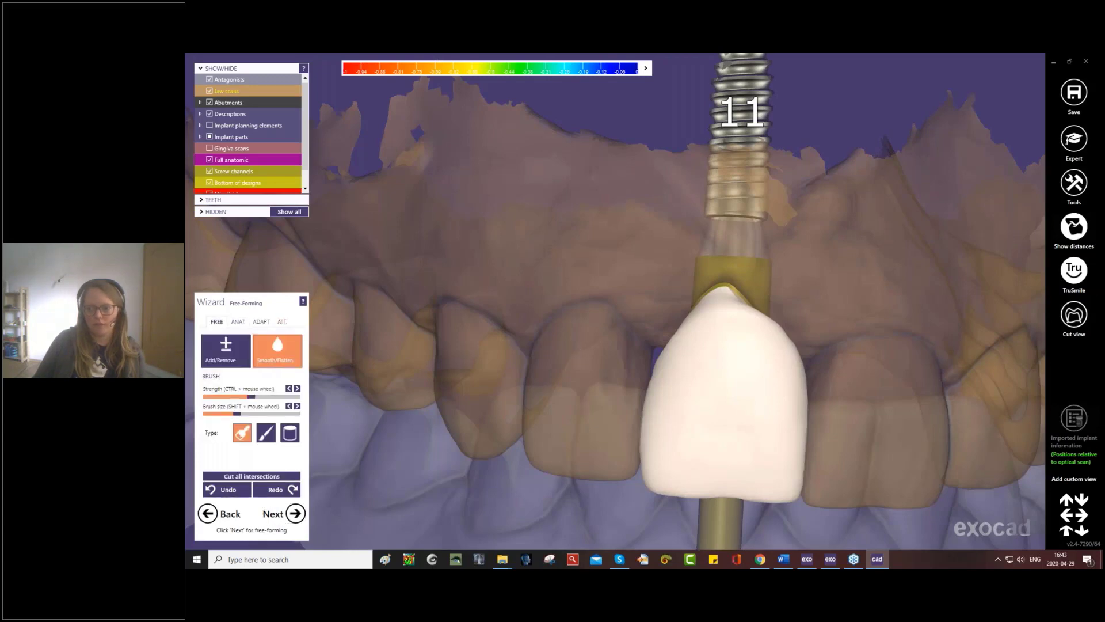
left_click(1074, 271)
right_click_drag(859, 344, 513, 357)
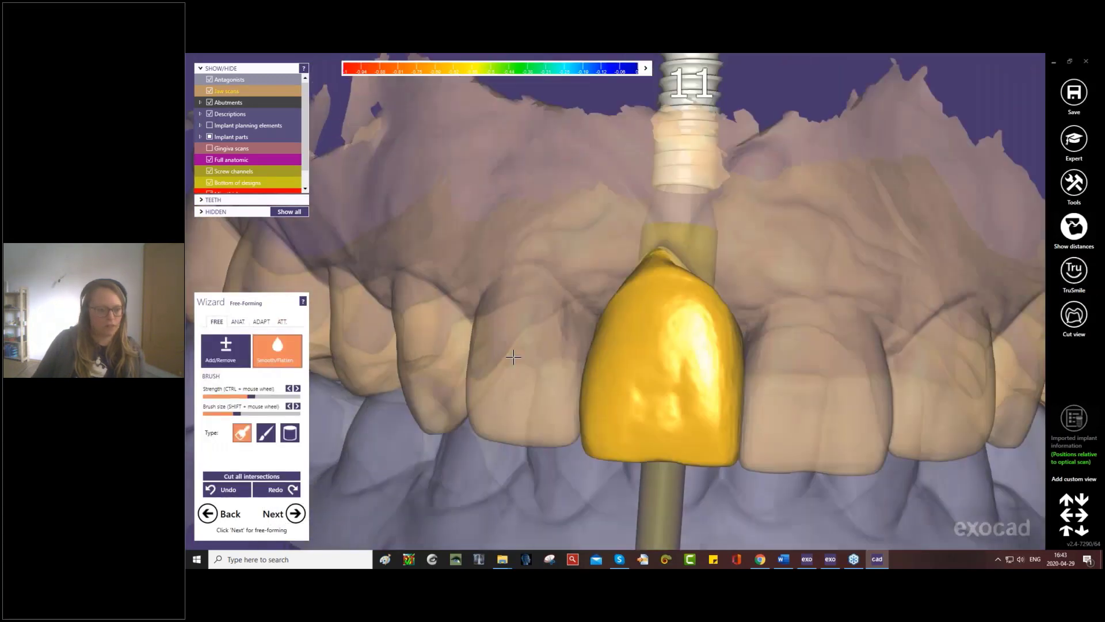
left_click_drag(251, 396, 235, 396)
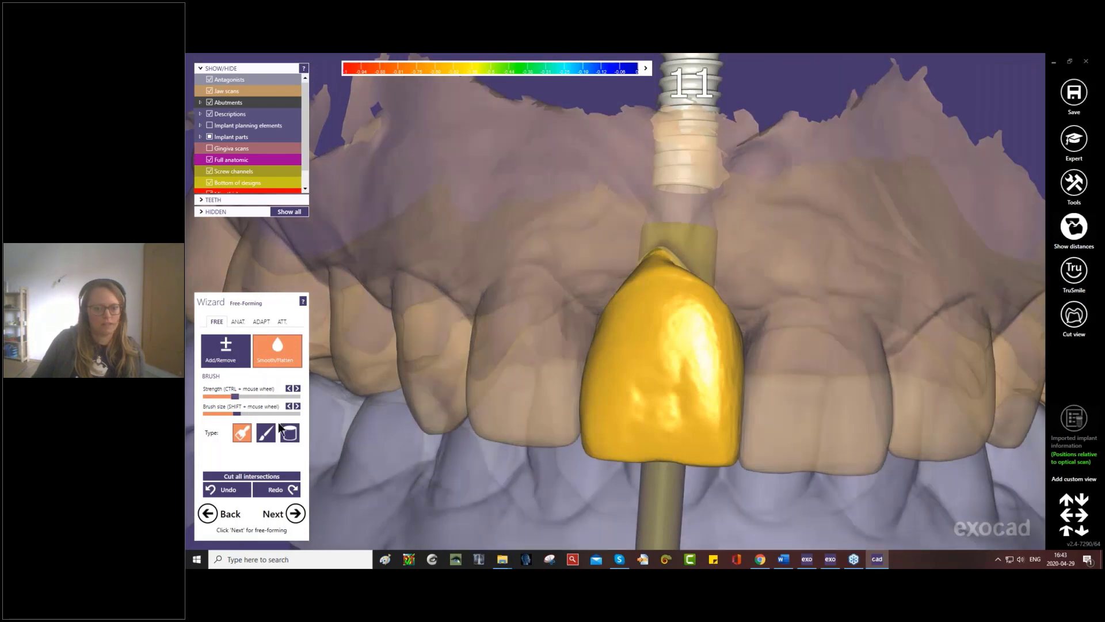
left_click(292, 436)
- Smooth the tooth 11 crown's cervical surface around the abutment bottom while the jaw scan is temporarily hidden
scroll(581, 338, "down", 3)
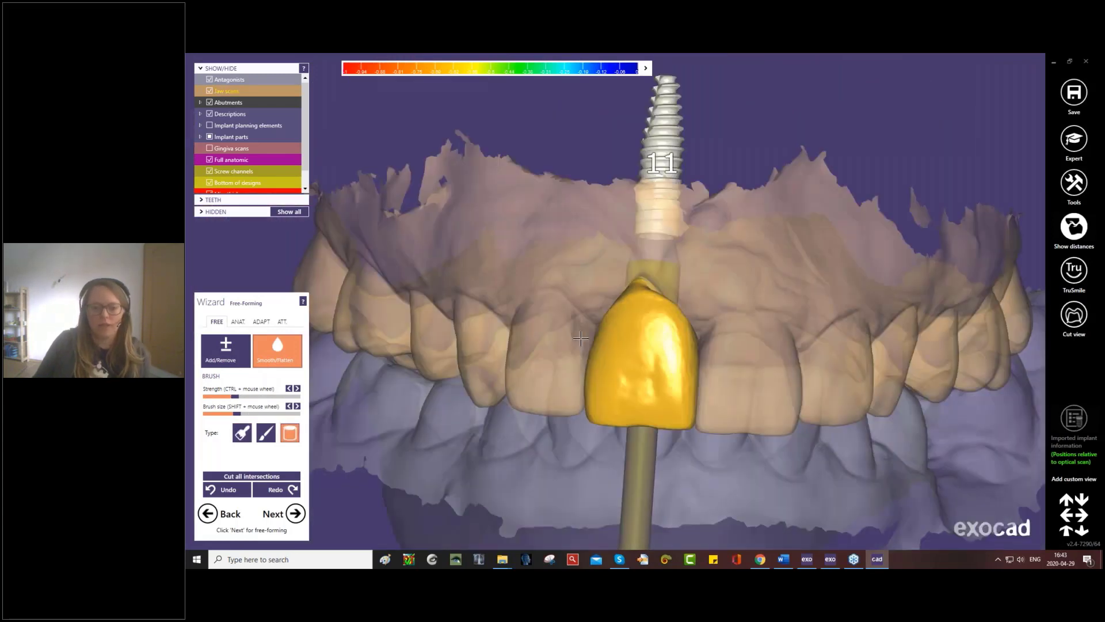
key("j")
right_click_drag(582, 341, 600, 350)
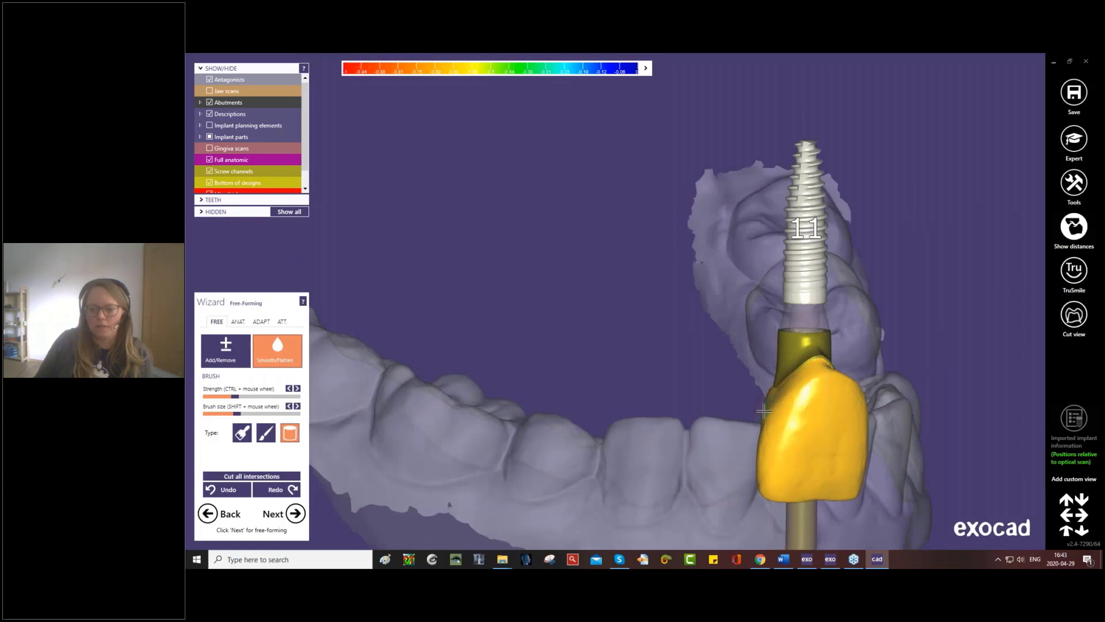
mouse_move(788, 393)
right_mouse_down()
mouse_move(796, 374)
mouse_move(632, 449)
mouse_move(642, 299)
right_mouse_up()
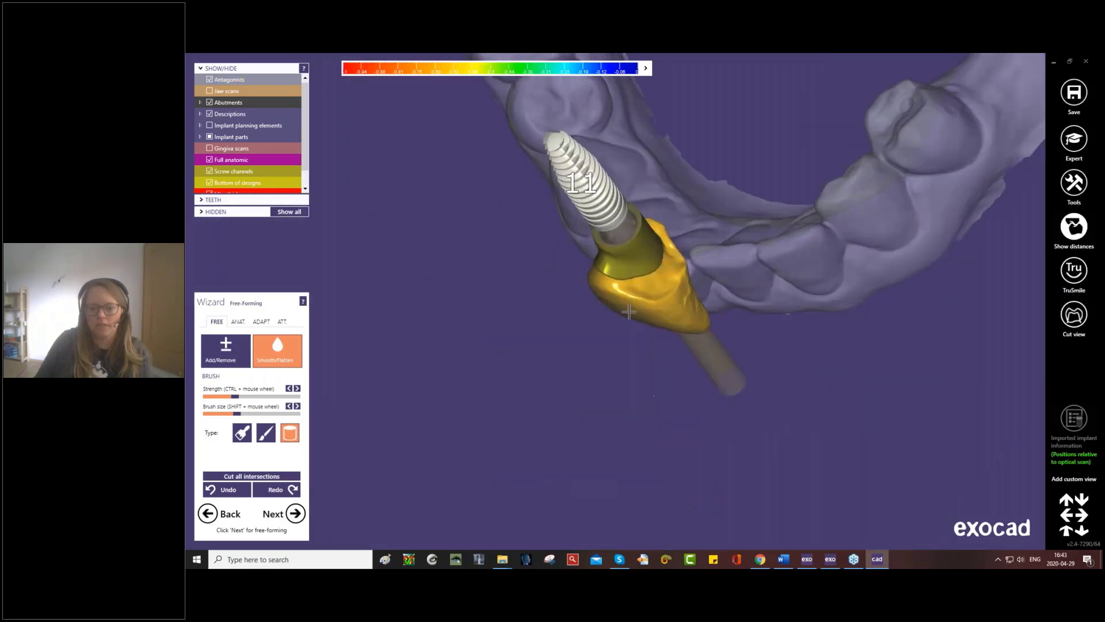
mouse_move(666, 303)
left_mouse_down()
mouse_move(680, 279)
mouse_move(669, 294)
mouse_move(667, 265)
mouse_move(675, 277)
left_mouse_up()
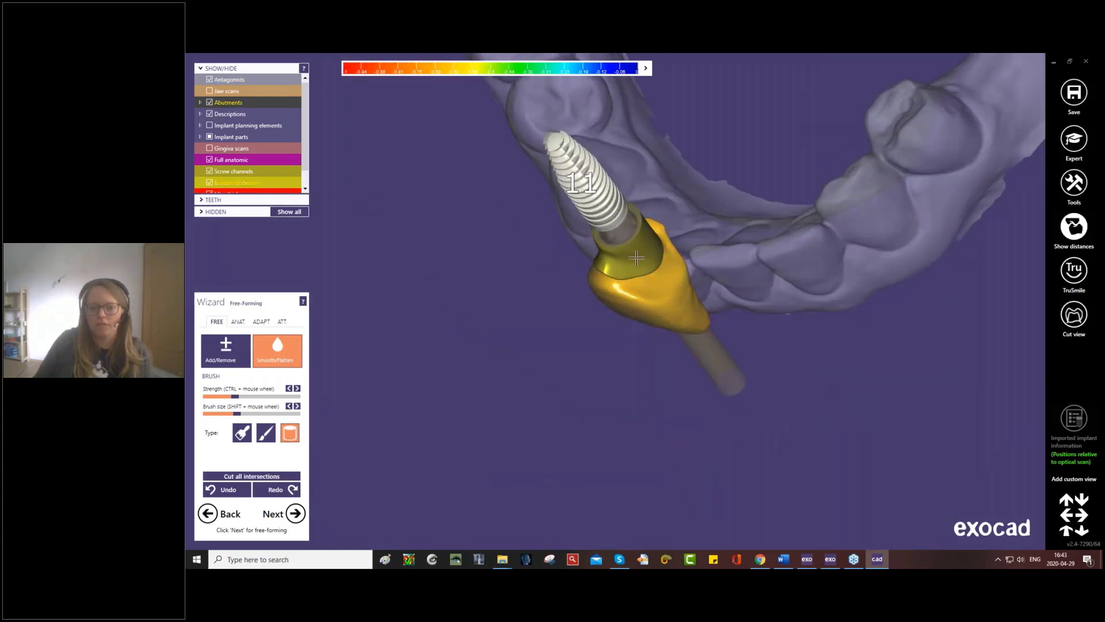
right_click_drag(675, 278, 658, 247)
mouse_move(658, 247)
left_mouse_down()
mouse_move(632, 239)
mouse_move(690, 280)
mouse_move(610, 236)
left_mouse_up()
right_click_drag(610, 236, 653, 254)
mouse_move(652, 254)
left_mouse_down()
mouse_move(646, 219)
mouse_move(642, 259)
left_mouse_up()
right_click_drag(641, 259, 644, 265)
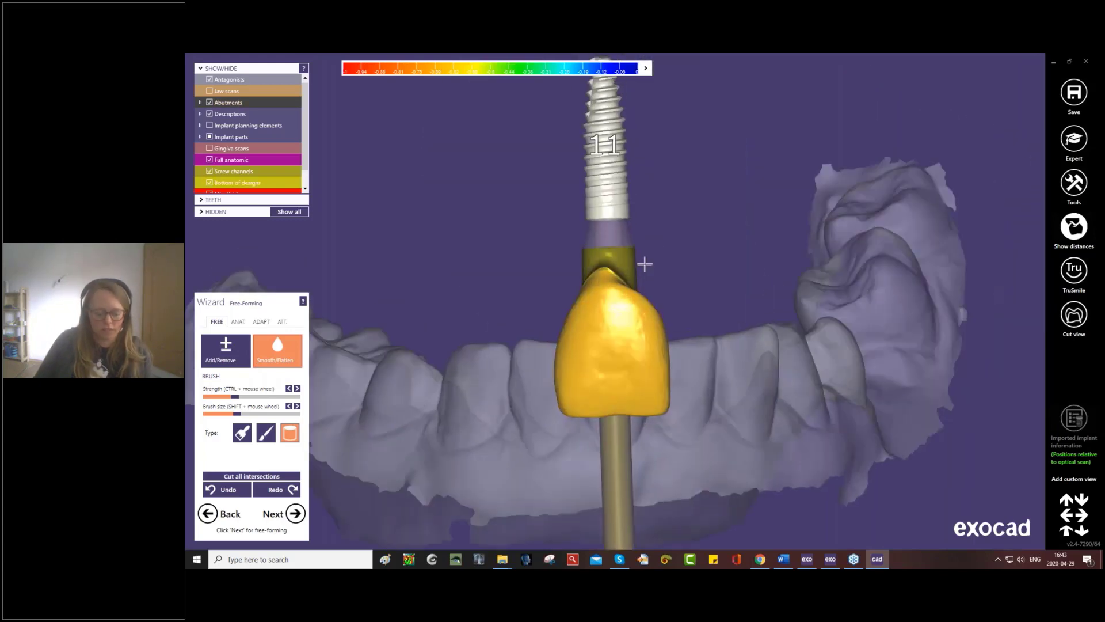
key("j")
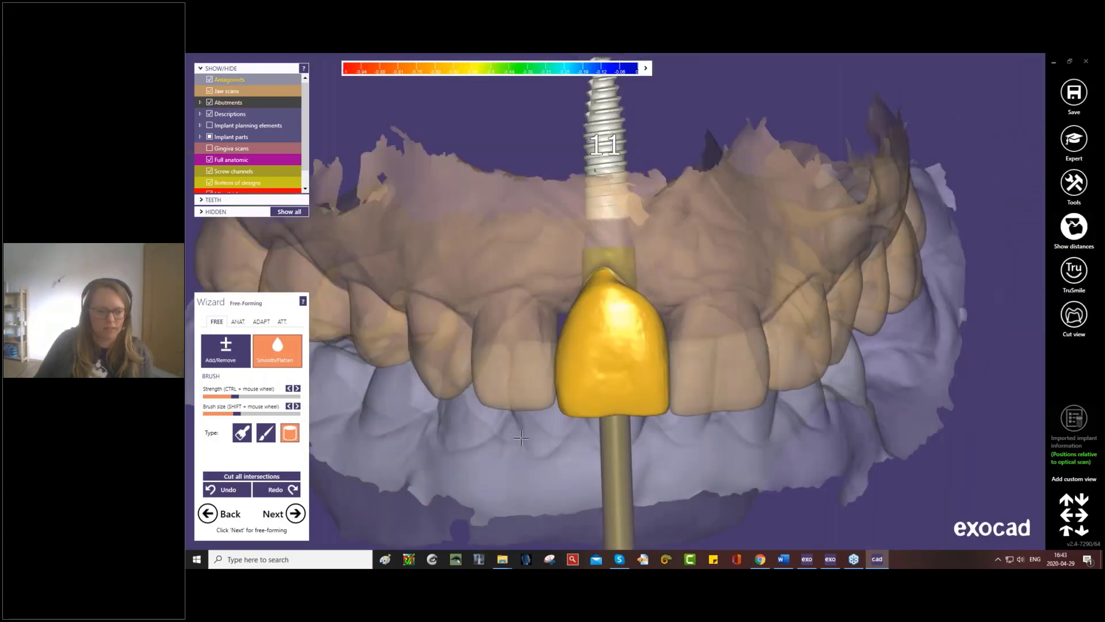
- Cut the tooth 11 crown's occlusal intersections with the antagonist
left_click(298, 517)
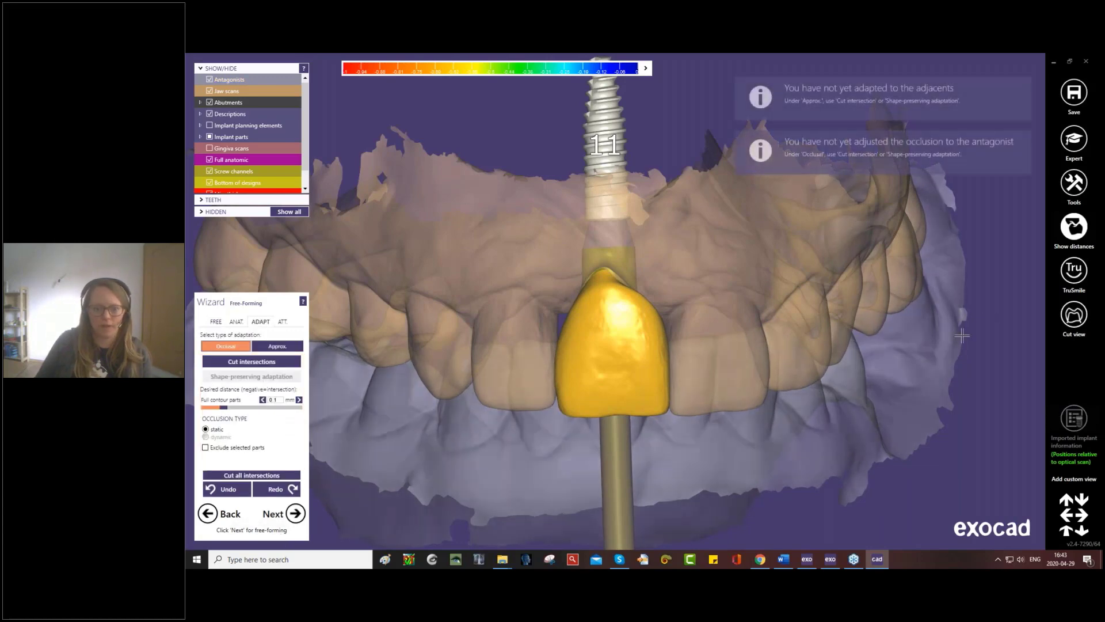
right_click_drag(761, 385, 761, 384)
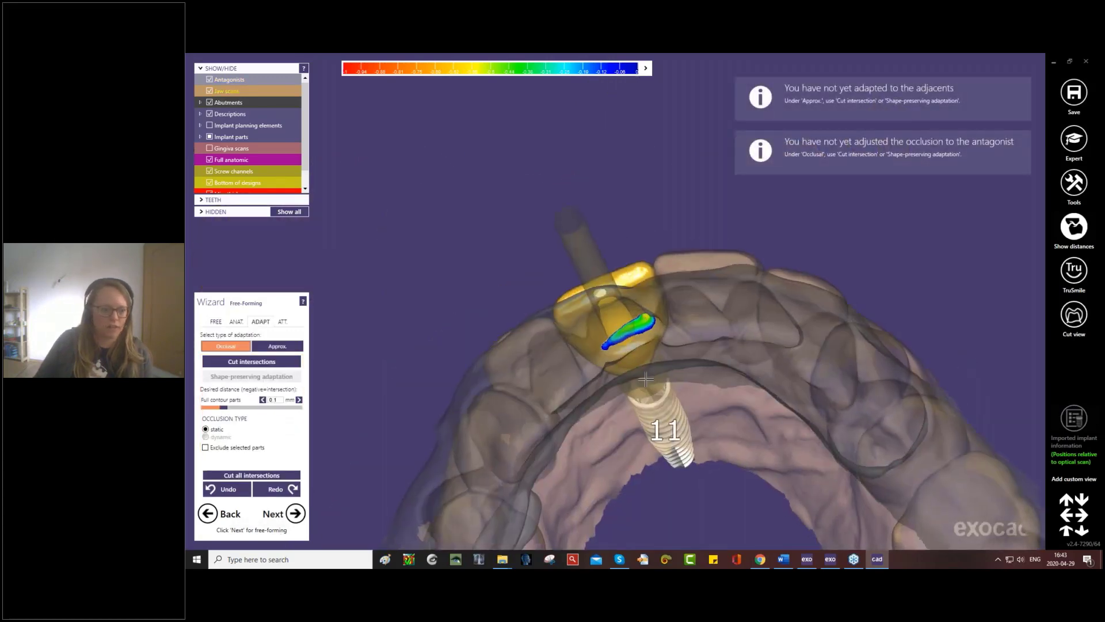
right_click_drag(512, 381, 512, 381)
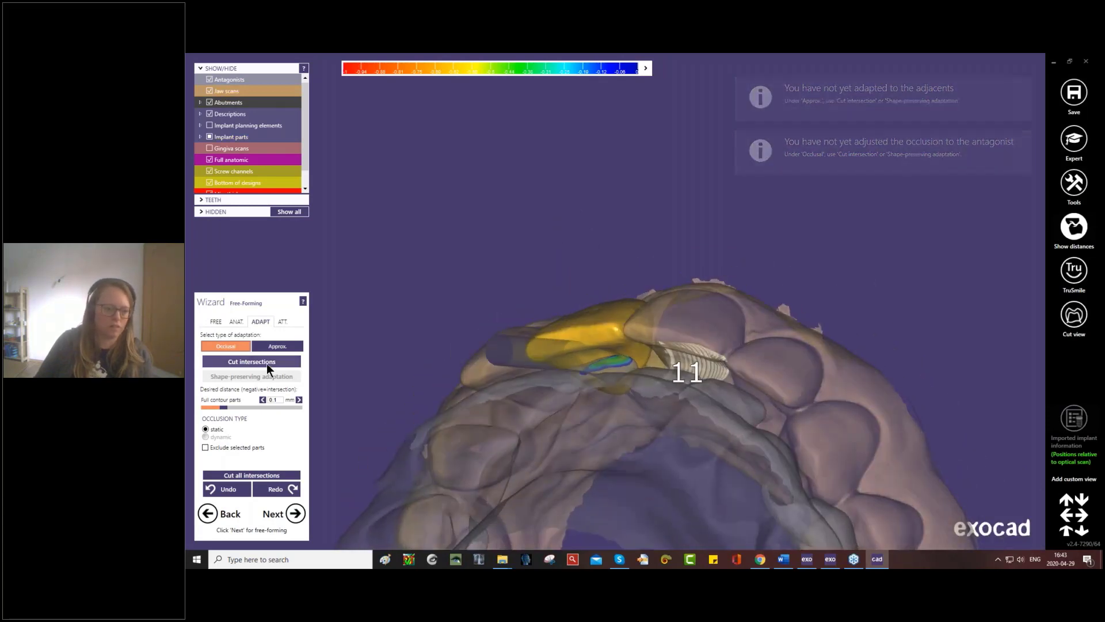
left_click(251, 361)
- Check the crown's approximal adaptation from the occlusal side and proceed to the screw hole design
left_click(277, 346)
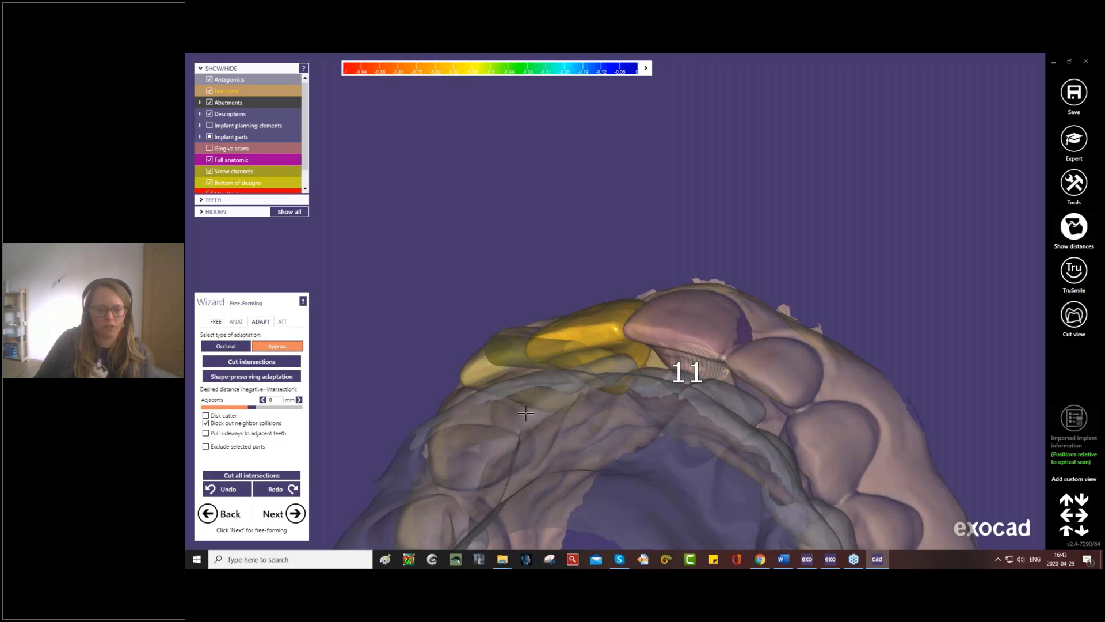
mouse_move(525, 415)
right_mouse_down()
mouse_move(532, 442)
mouse_move(532, 411)
right_mouse_up()
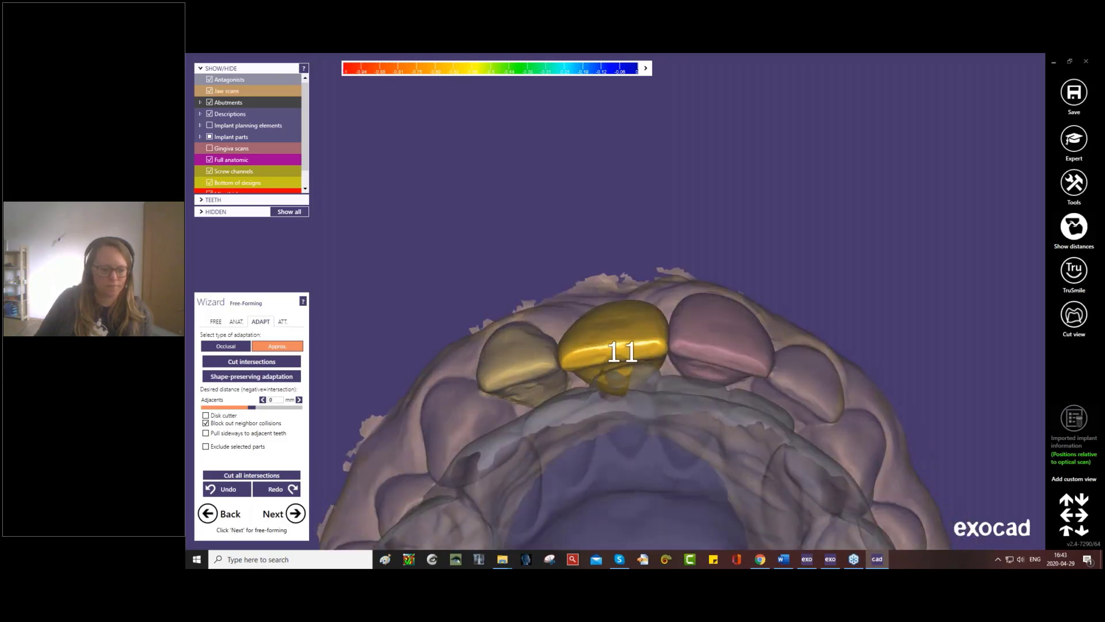
left_click(299, 514)
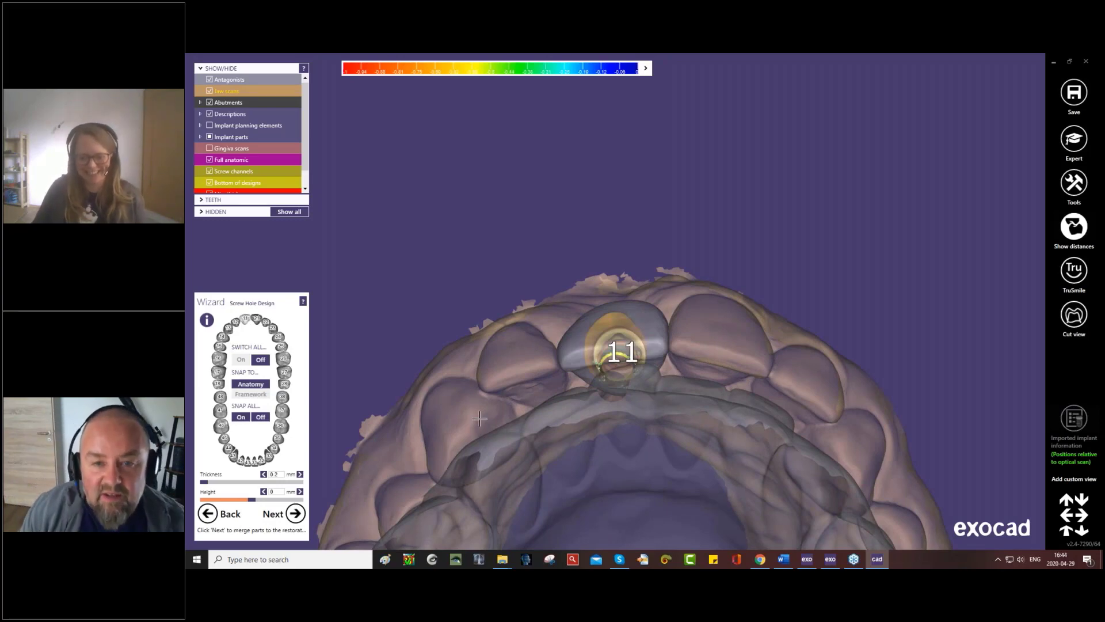
- Close the Free-Forming dialog and prepare to add a mesh of type Generic visualization mesh
middle_click_drag(569, 438, 561, 306)
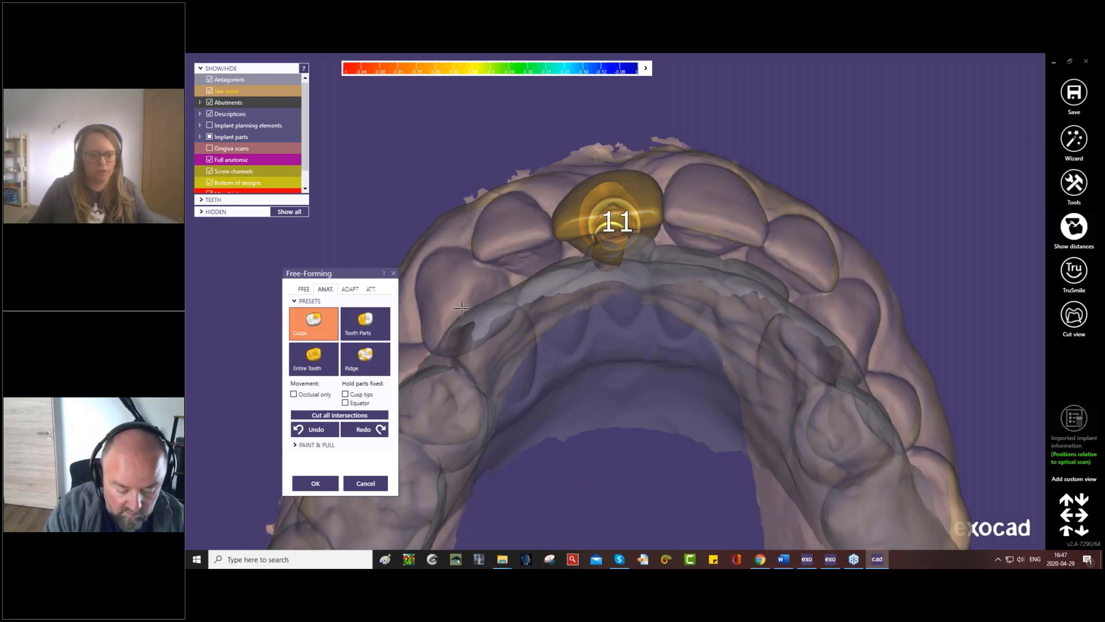
left_click(394, 274)
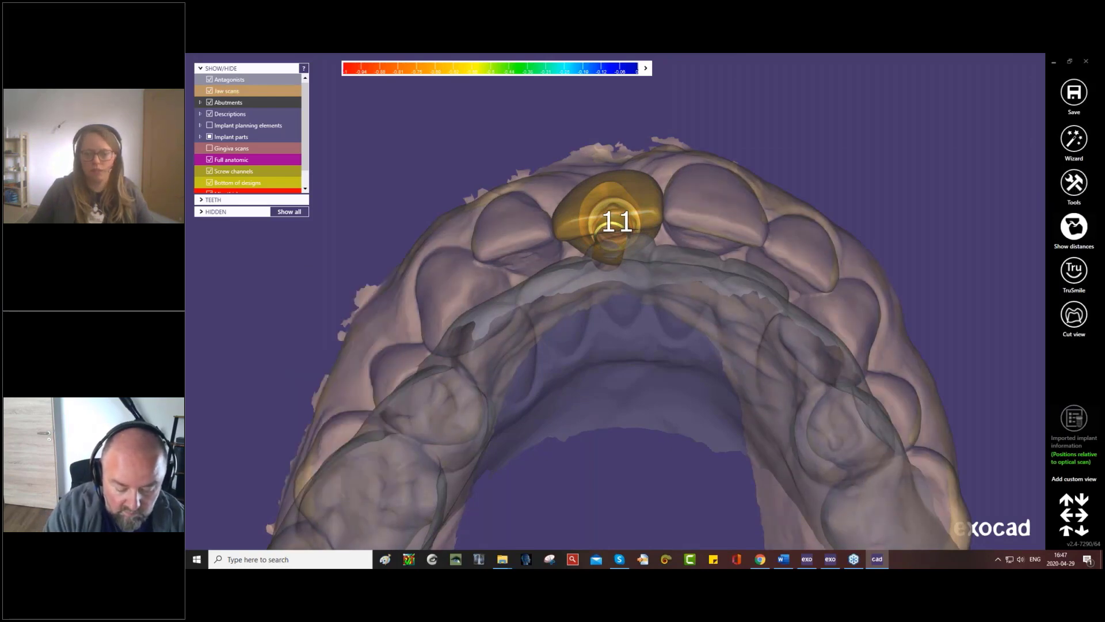
left_click(1072, 190)
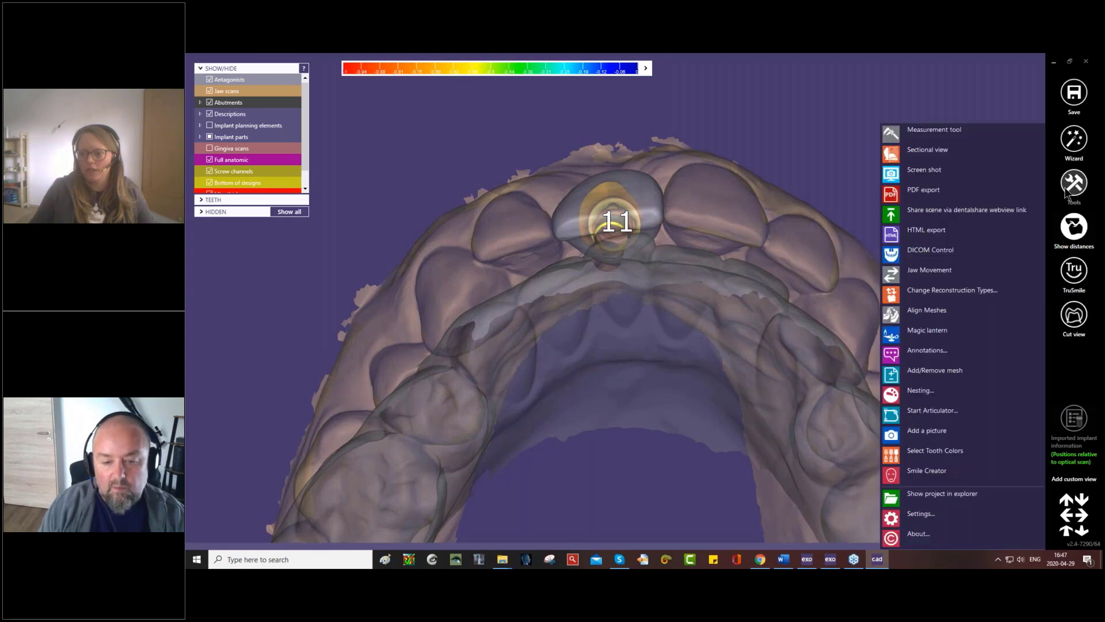
left_click(925, 372)
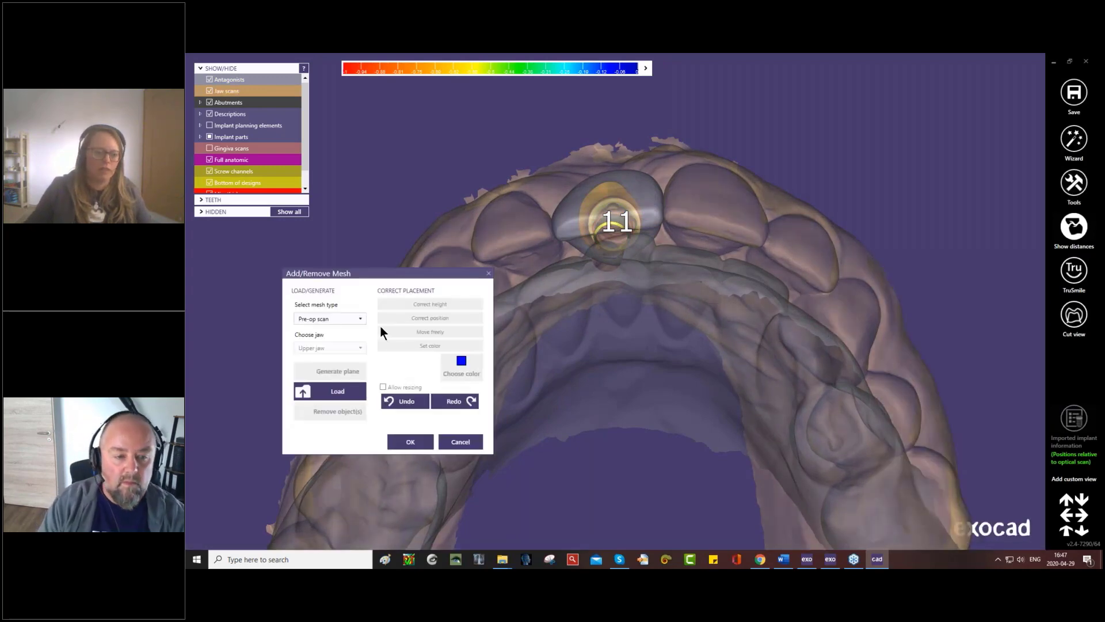
left_click(361, 317)
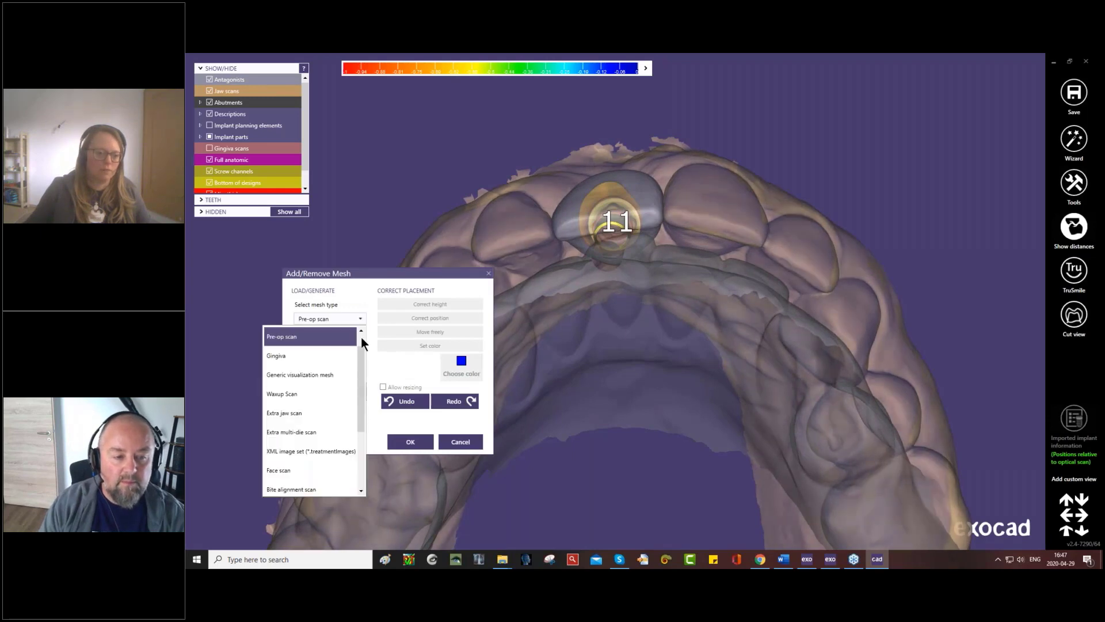
left_click_drag(361, 350, 359, 339)
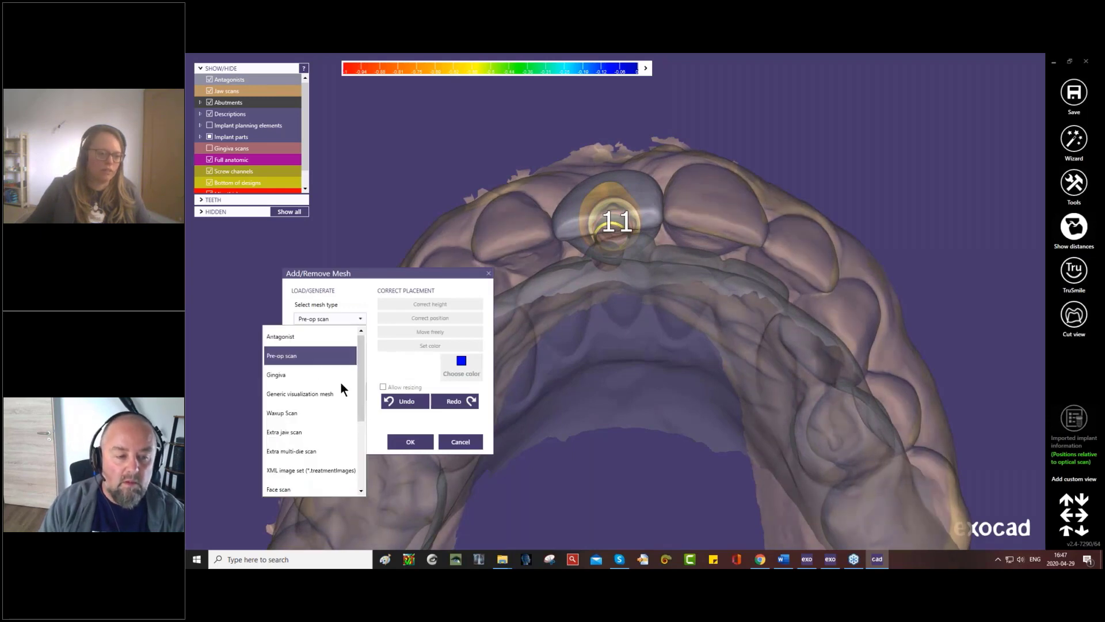
left_click(291, 393)
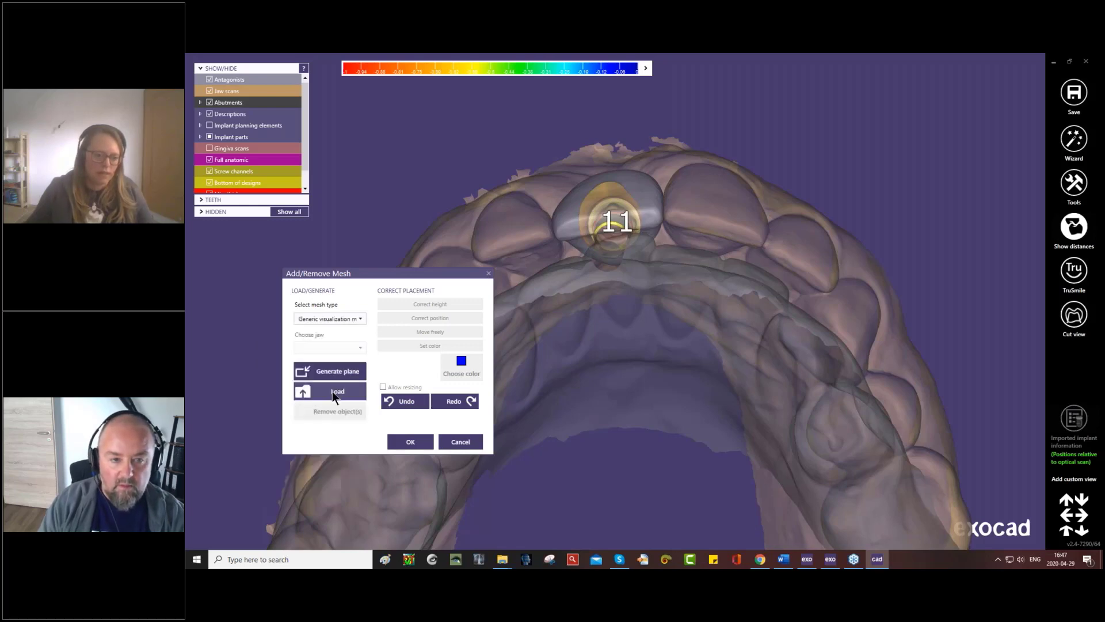
left_click(335, 391)
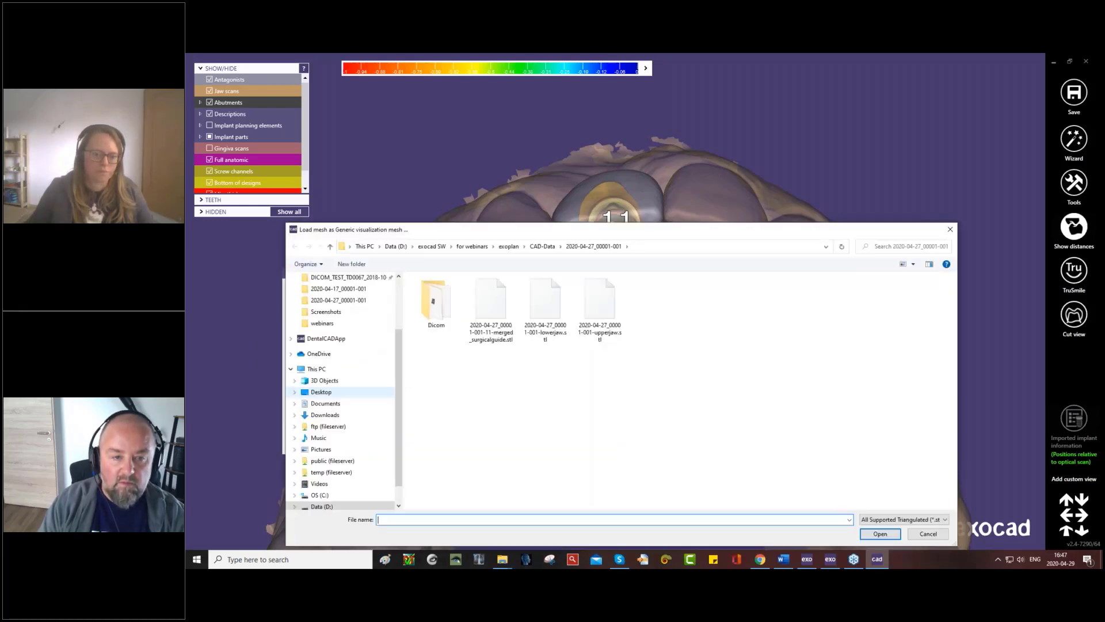
left_click(501, 336)
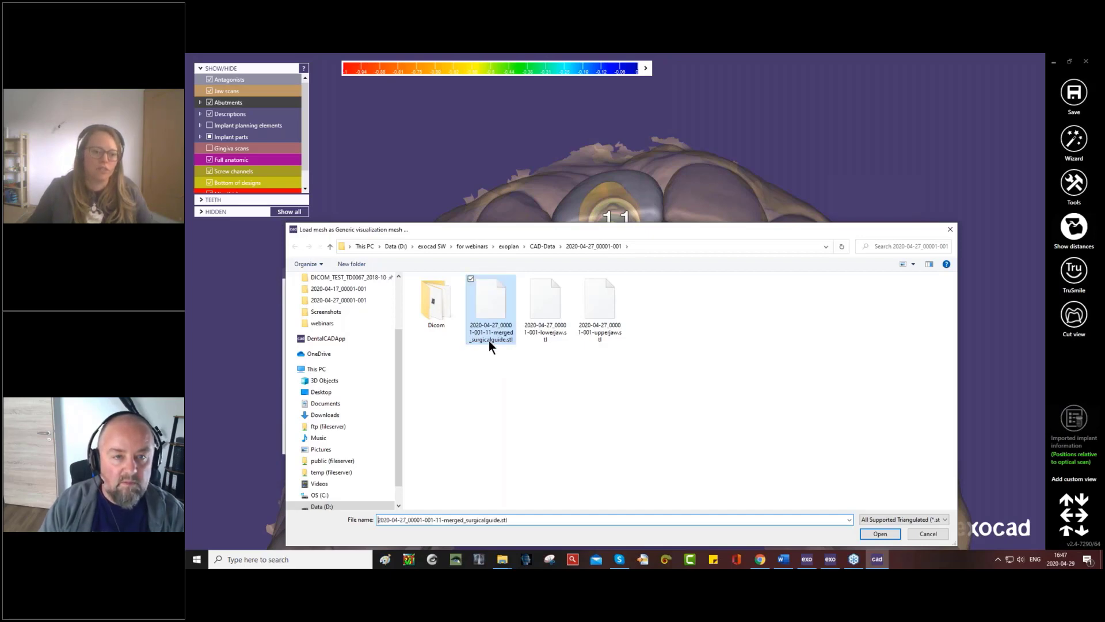
left_click(888, 530)
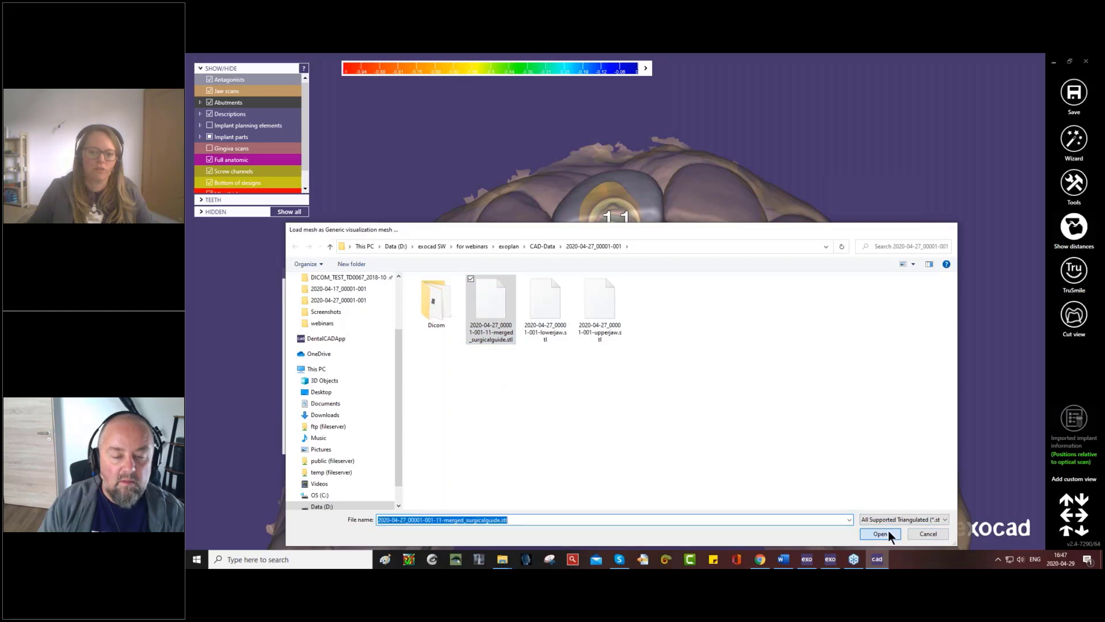
right_click_drag(661, 381, 661, 384)
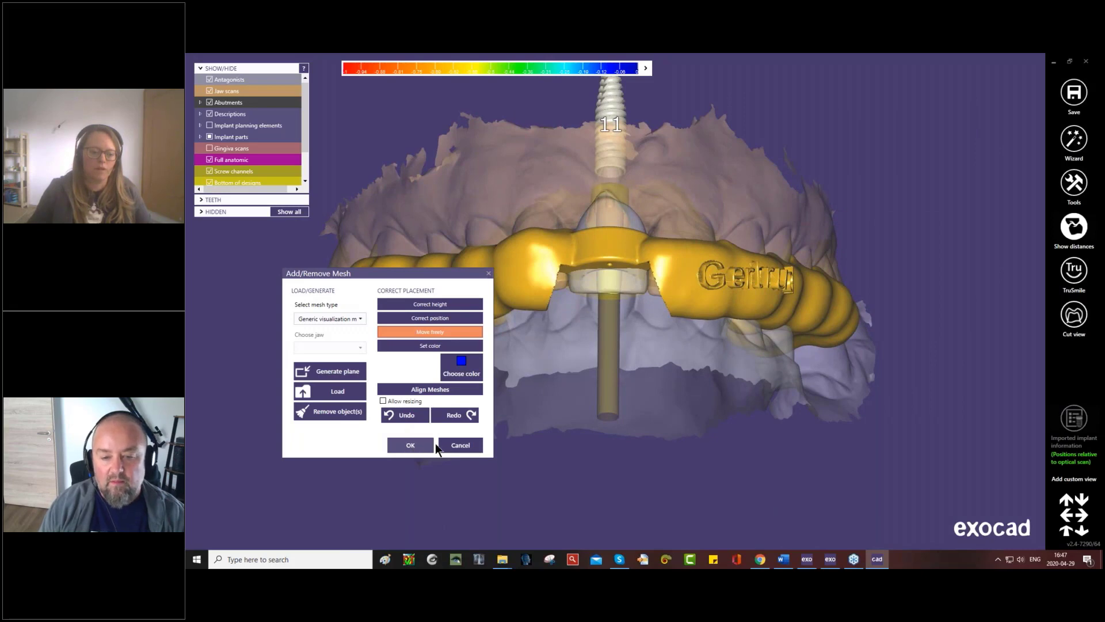
left_click(468, 443)
- Return to the wizard's screw hole design and switch all screw holes off, with the antagonists hidden
right_click_drag(691, 329, 691, 330)
left_click(1074, 139)
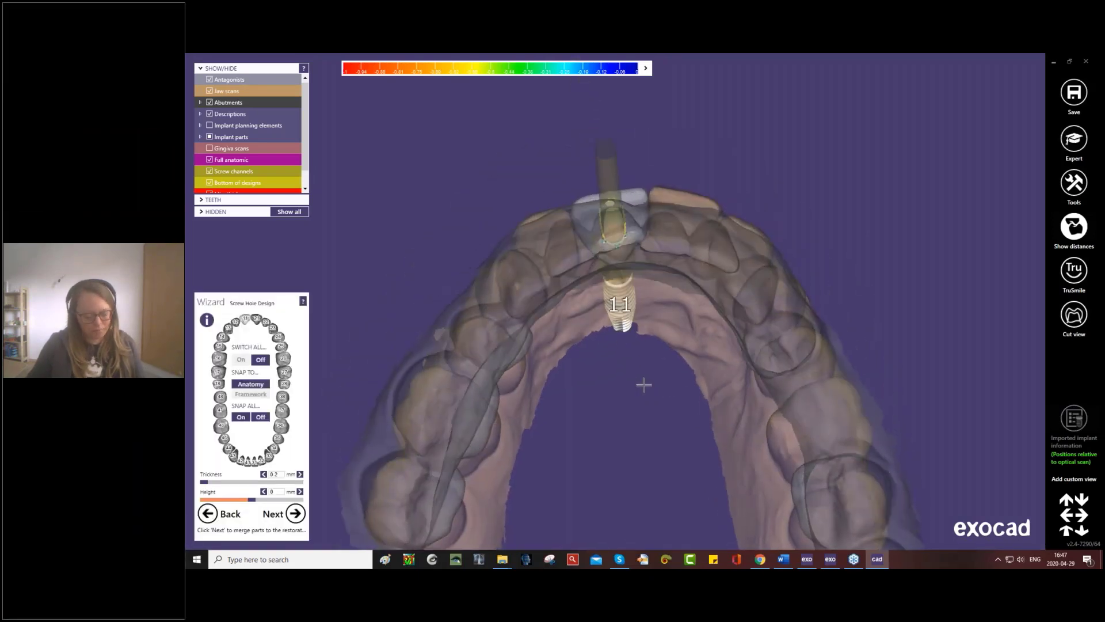
key("ctrl+a")
right_click_drag(643, 384, 653, 347)
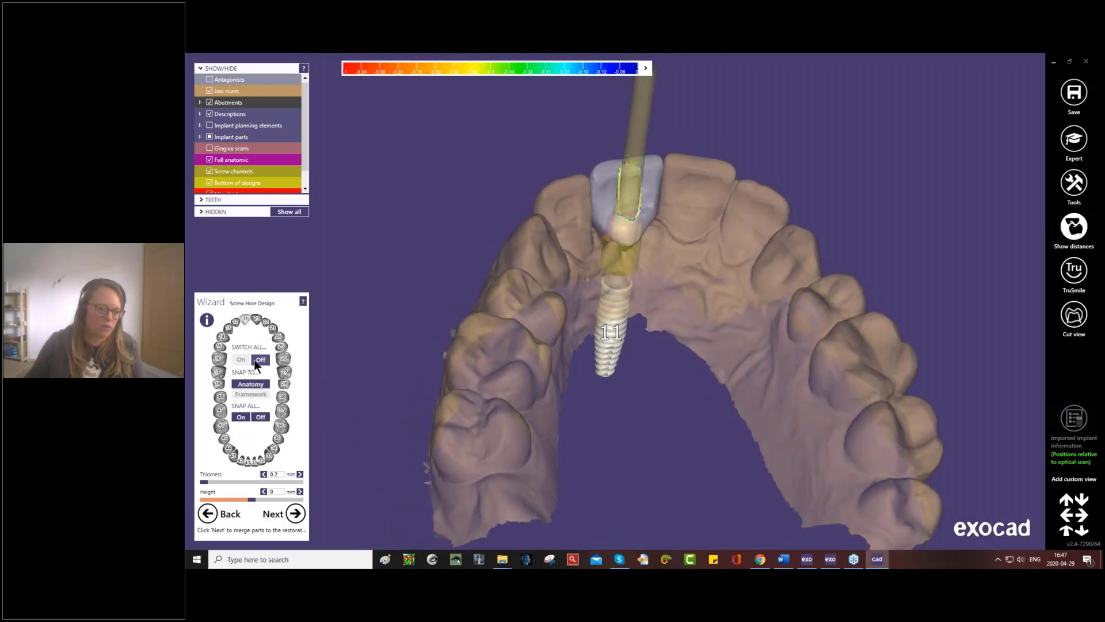
left_click(240, 359)
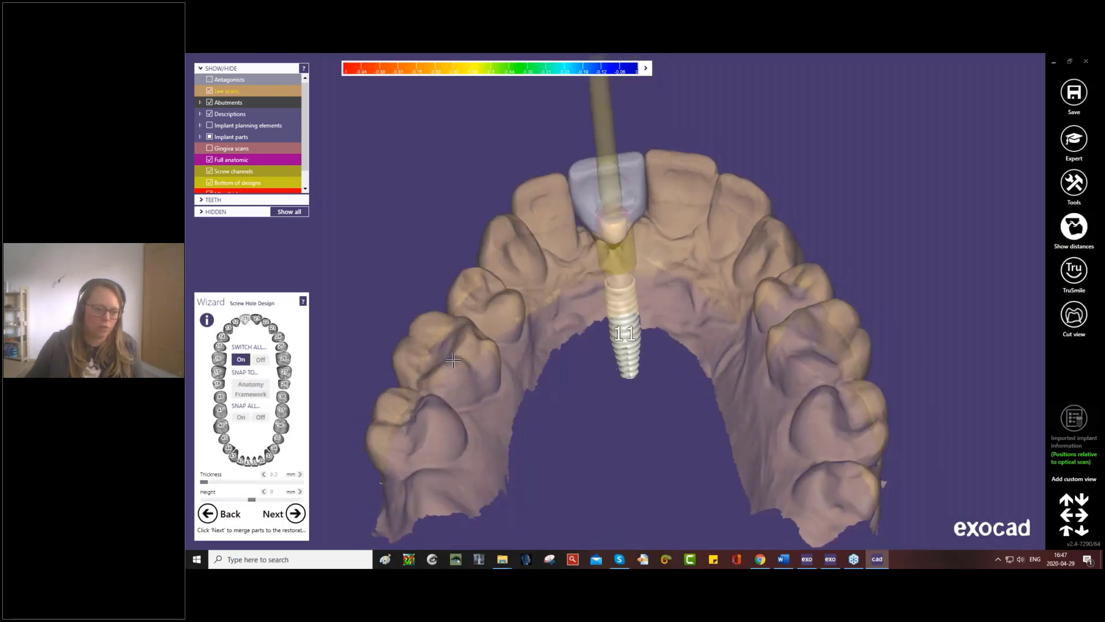
- Merge the parts into the tooth 11 restoration and finish with I'm done, saving the scene in the project directory
left_click(295, 513)
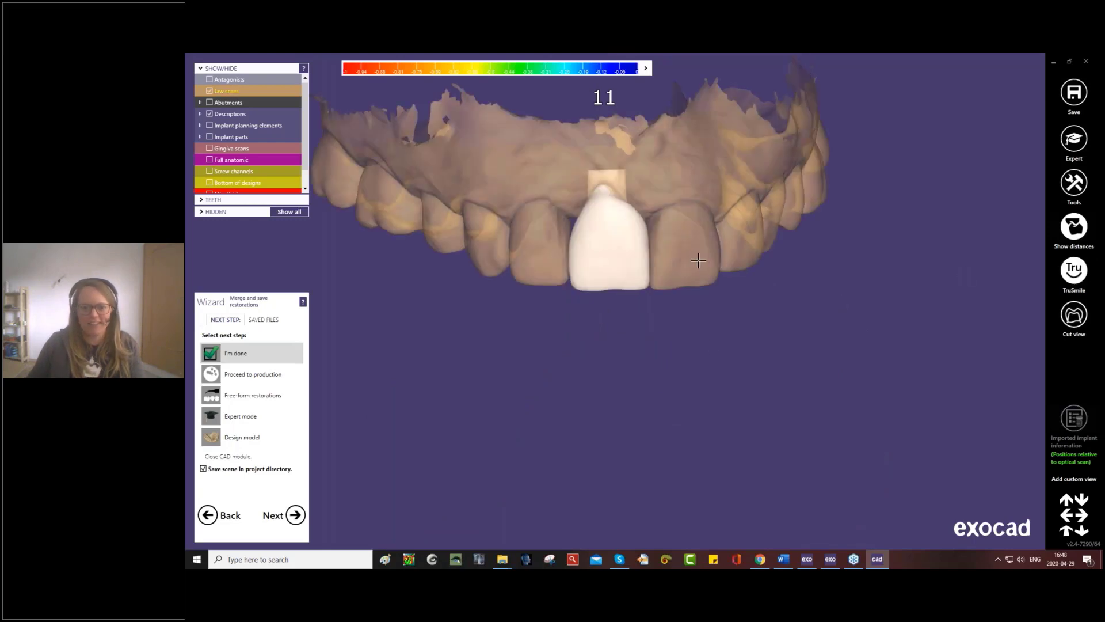
right_click_drag(698, 261, 691, 259)
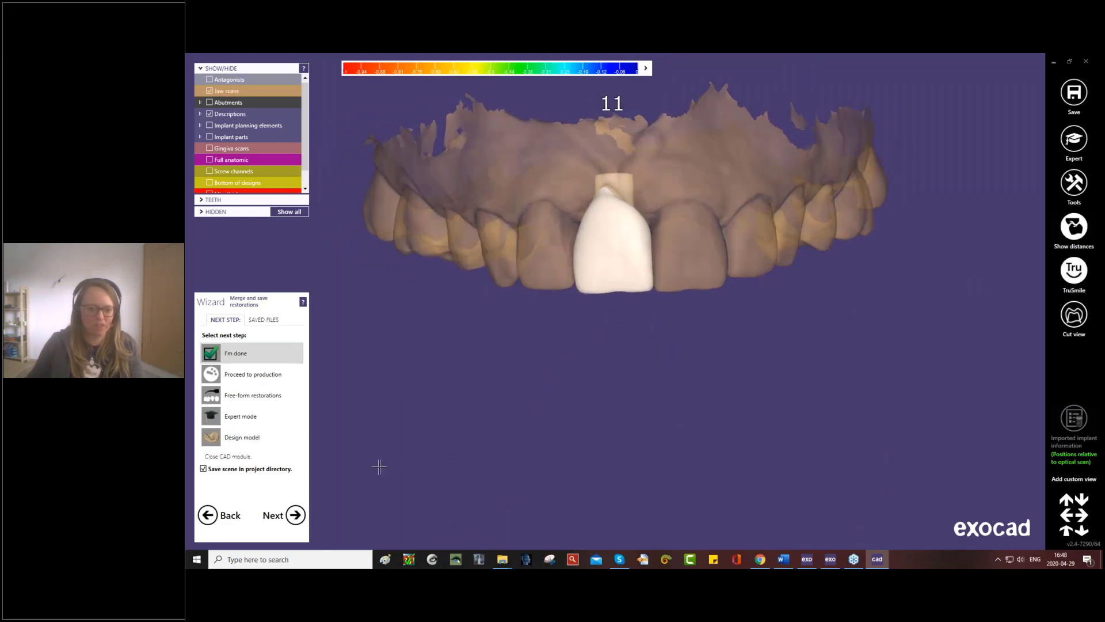
left_click(295, 514)
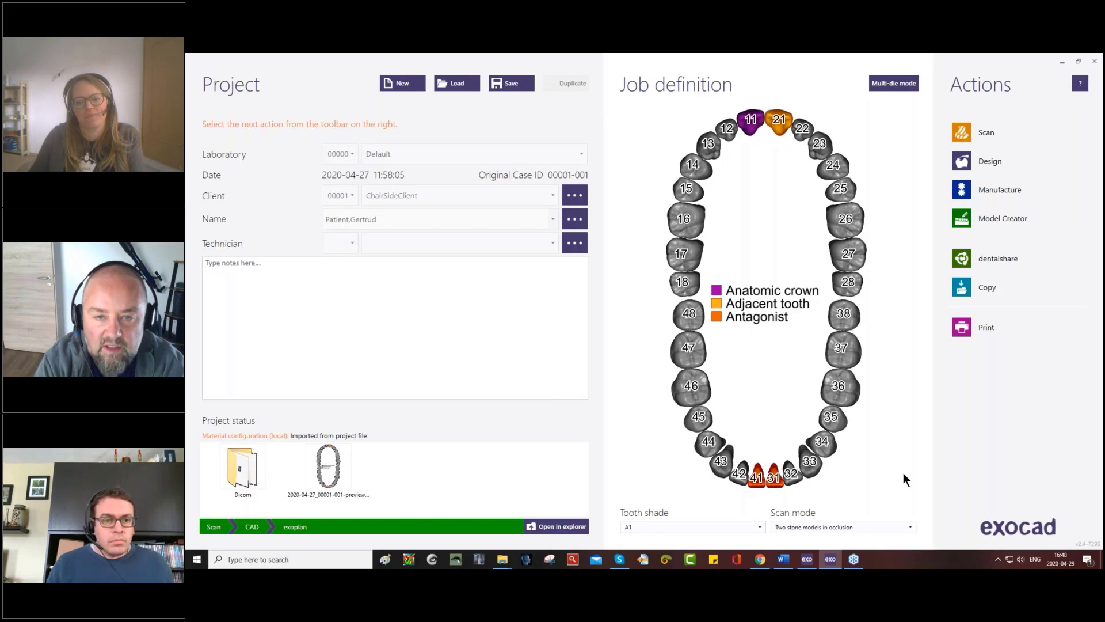
- Switch to the exoplan project window, open the case in Implant Planning and enter Expert mode
left_click(808, 559)
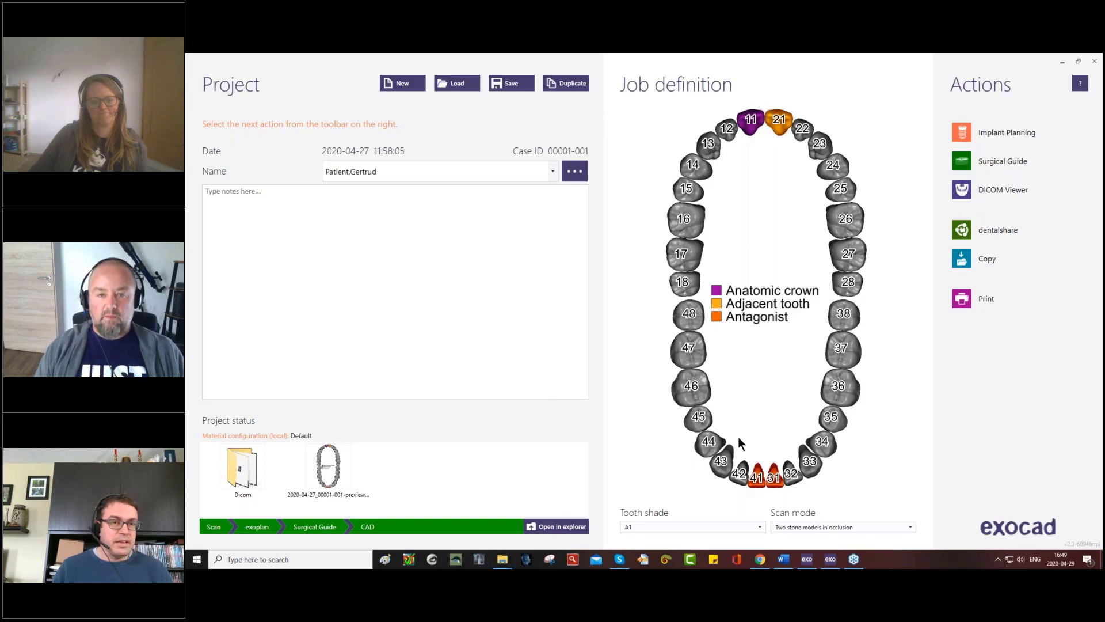
left_click(615, 404)
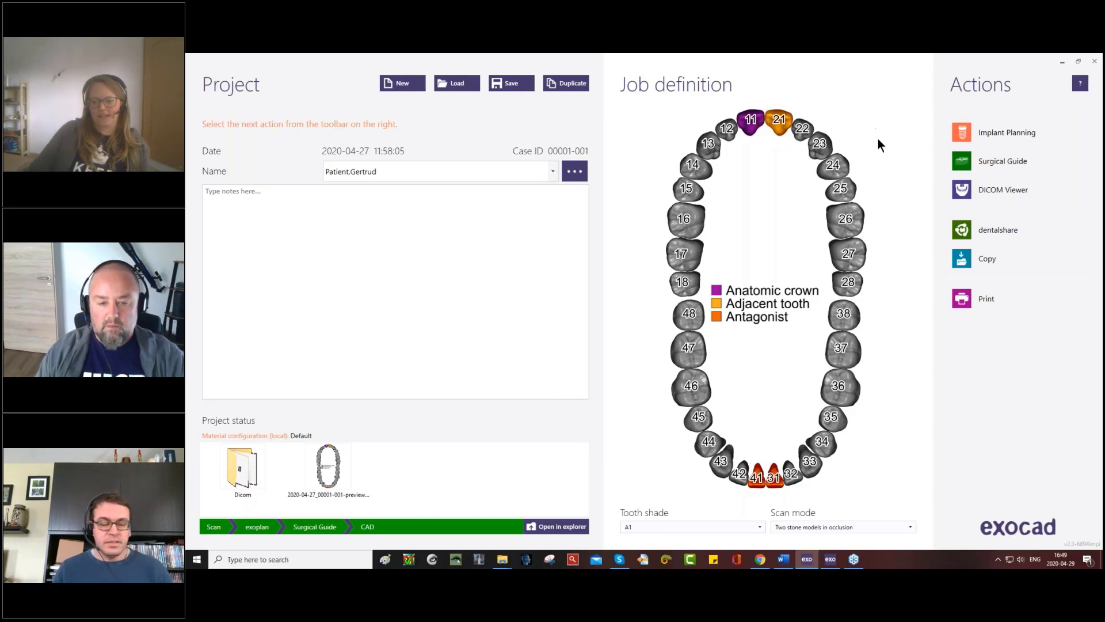
left_click(988, 131)
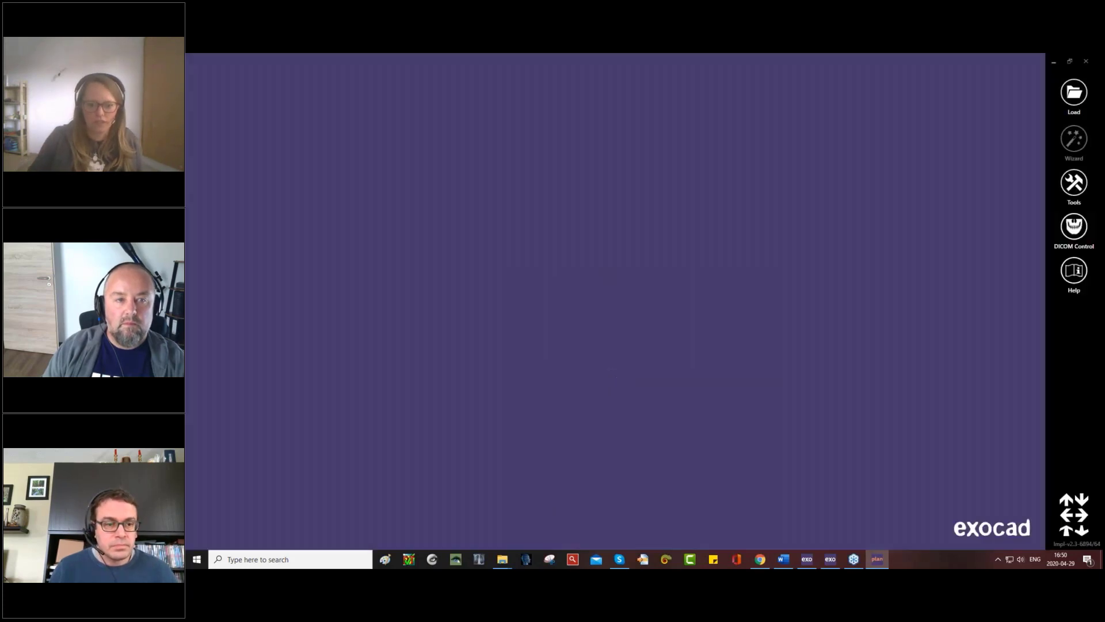
left_click(542, 342)
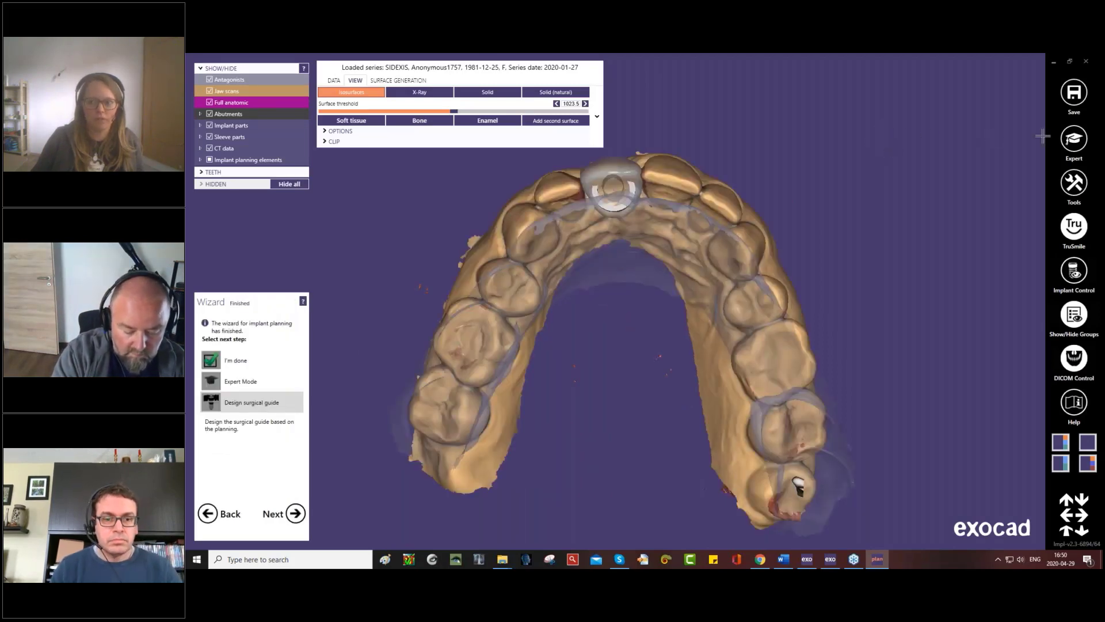
left_click(1074, 139)
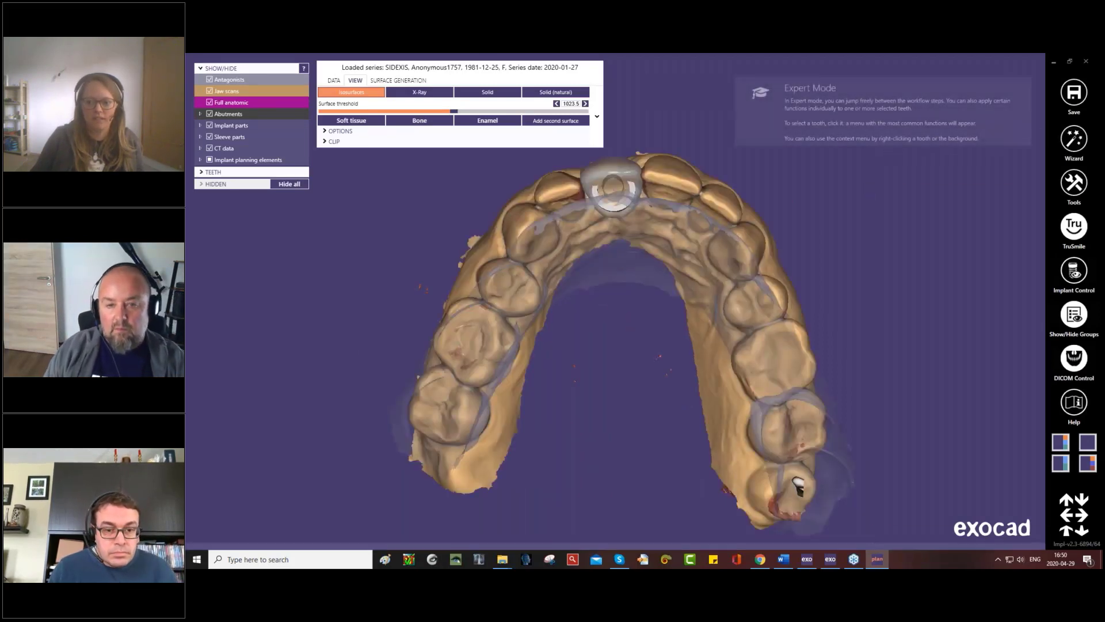
- Start Define Density Threshold for the project and clip the CT volume 22.4 mm from Right and 0.3 mm from Top
right_click(870, 184)
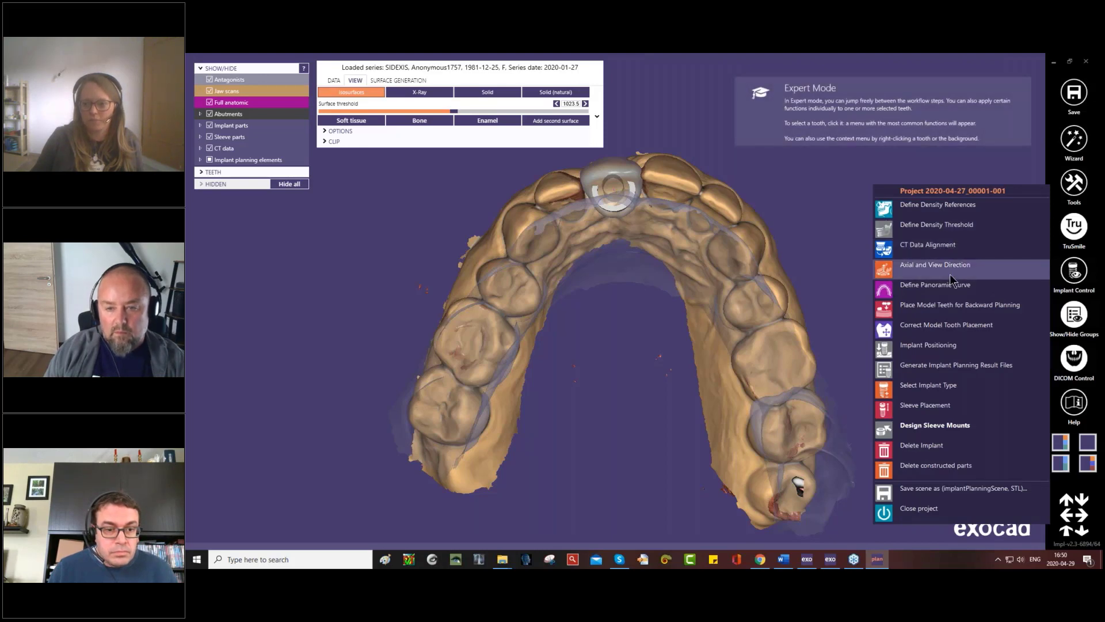
left_click(970, 229)
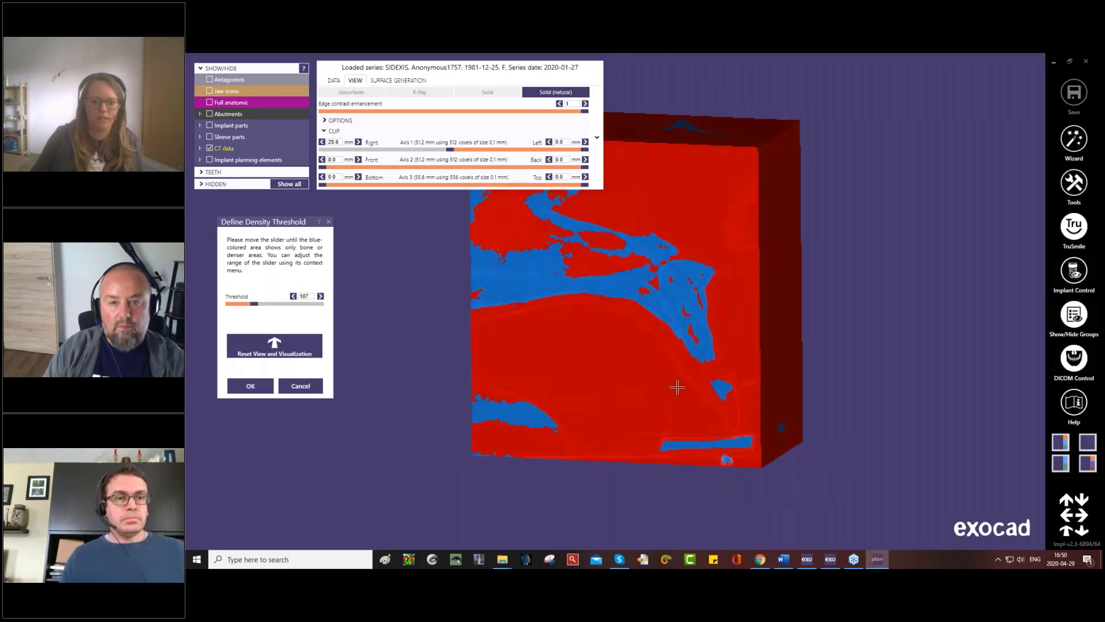
mouse_move(581, 184)
left_mouse_down()
mouse_move(561, 184)
mouse_move(580, 184)
left_mouse_up()
right_click_drag(635, 265, 637, 265)
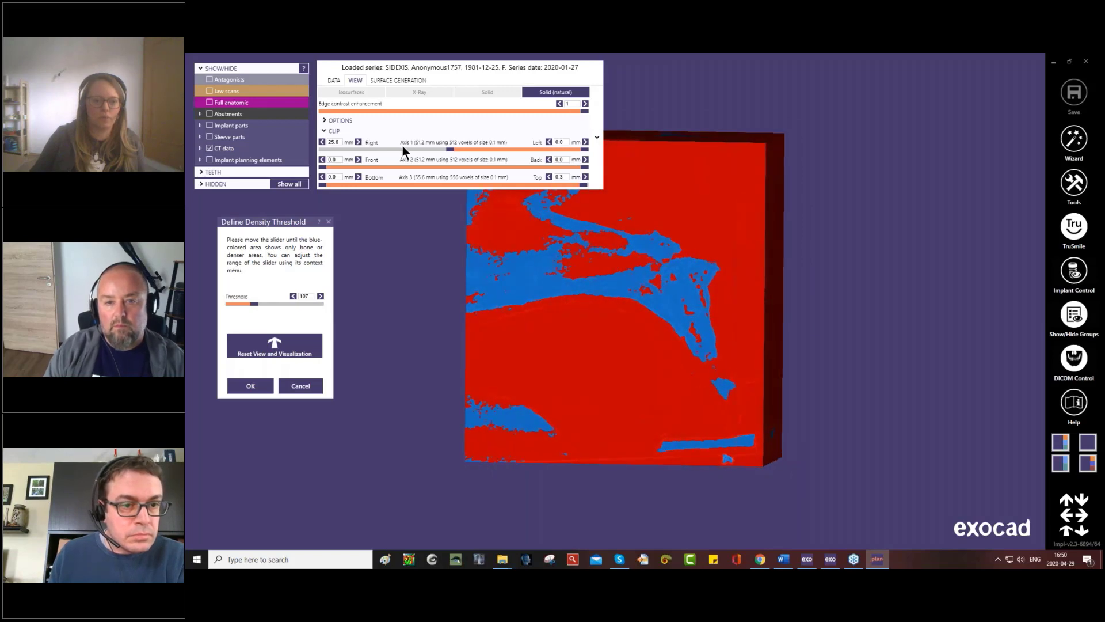
left_click_drag(449, 151, 433, 153)
right_click_drag(641, 353, 639, 353)
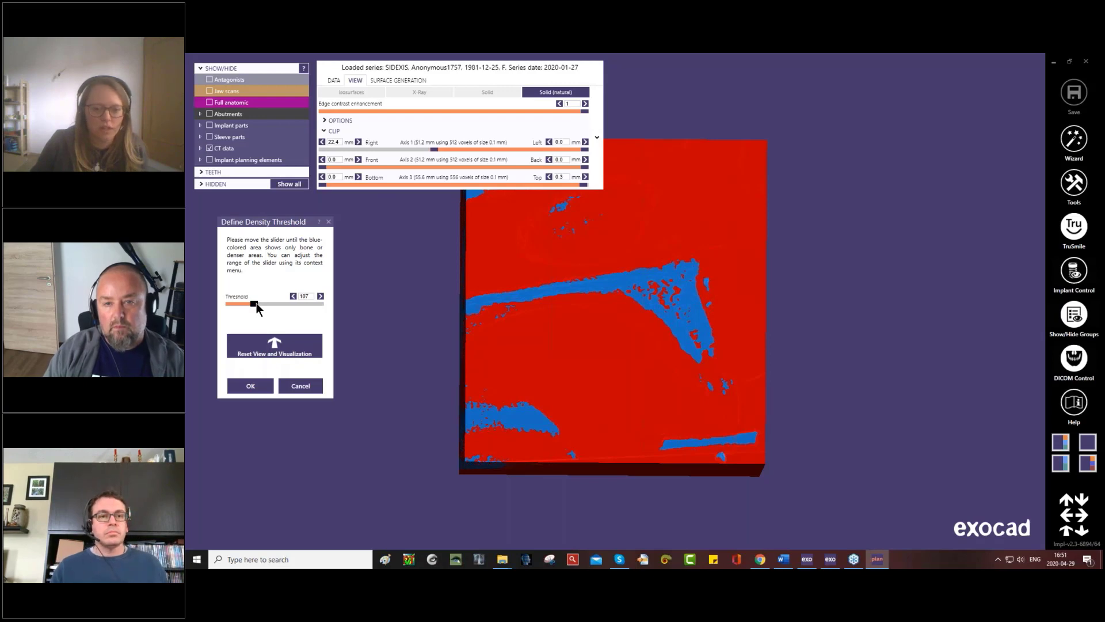
- Try density thresholds of 2241, 21, -44 and 42, inspect the clipped CT volume, and cancel the threshold definition
left_click_drag(256, 303, 301, 305)
scroll(655, 329, "up", 5)
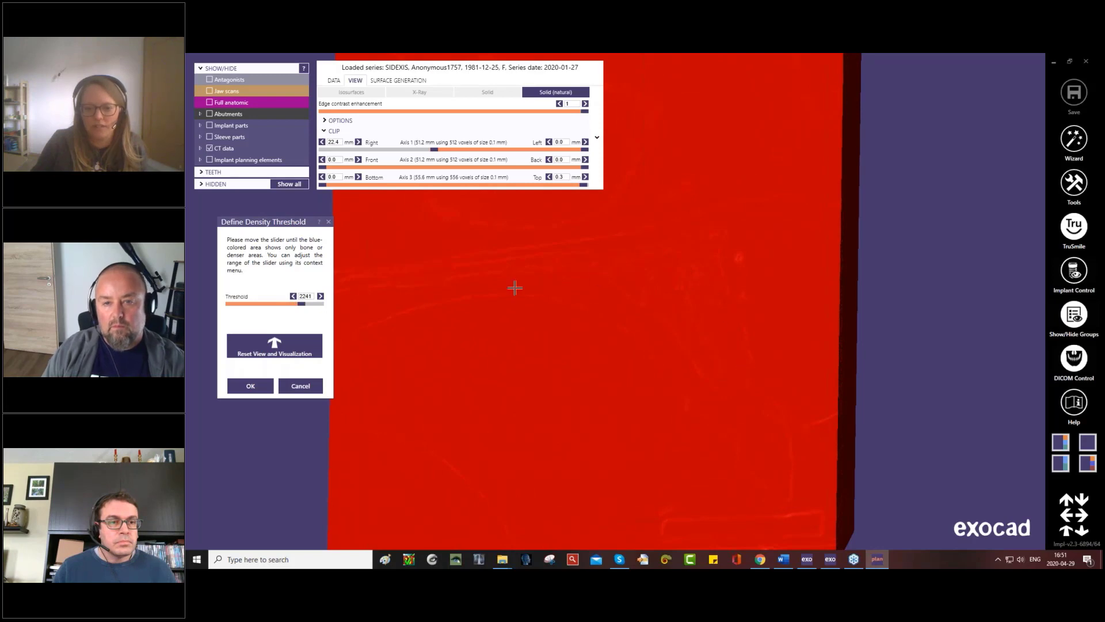
left_click_drag(299, 305, 248, 305)
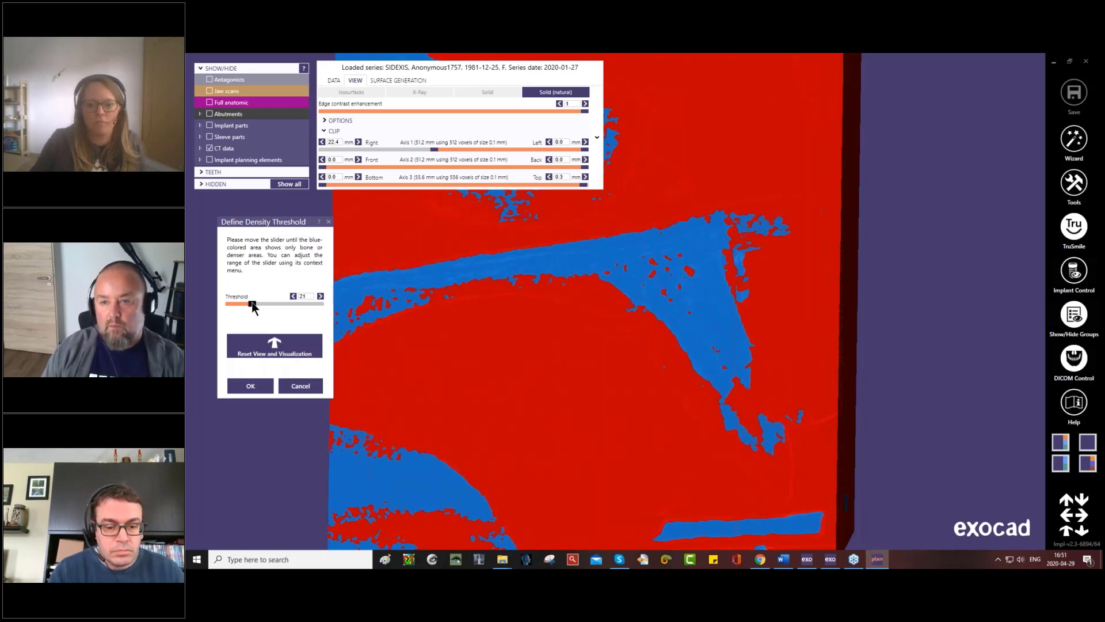
left_click_drag(253, 308, 249, 308)
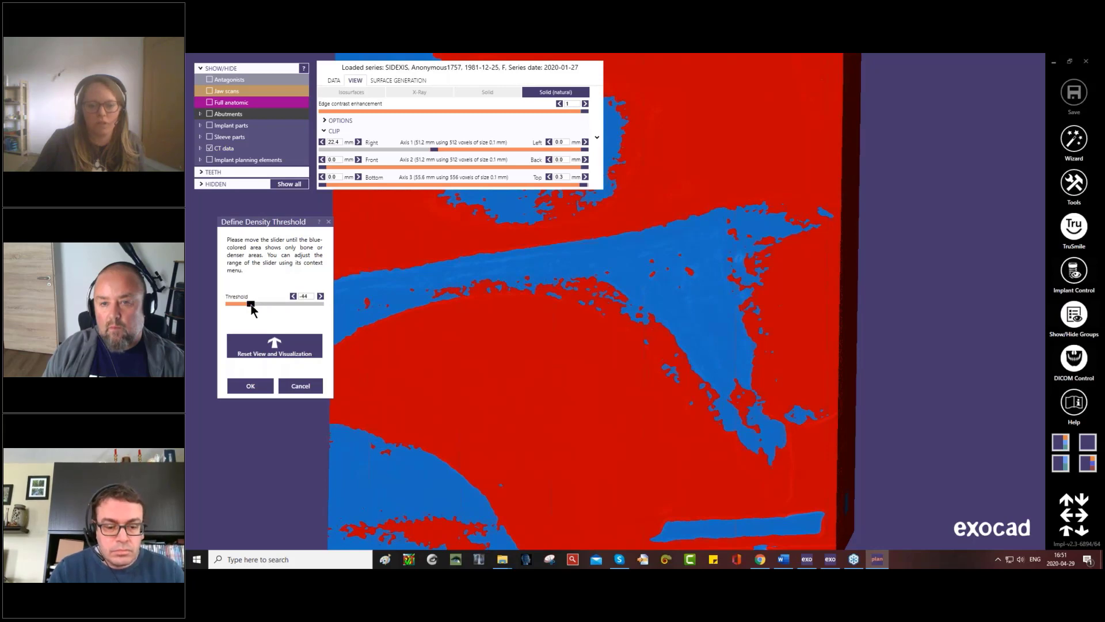
left_click_drag(252, 309, 255, 310)
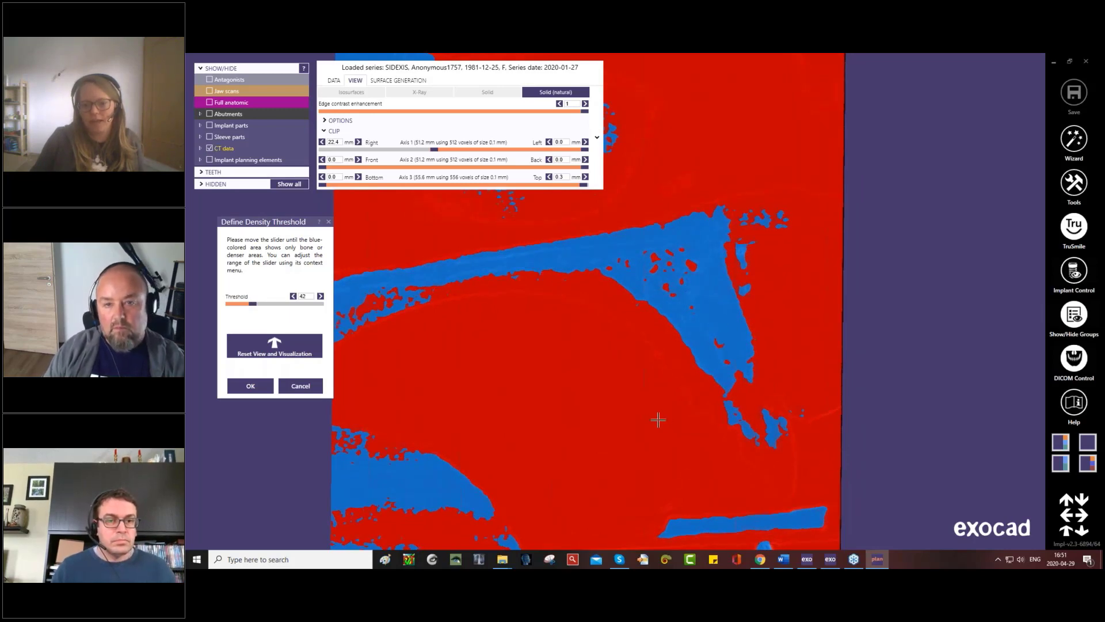
scroll(652, 410, "down", 2)
right_click_drag(649, 407, 686, 339)
right_click_drag(690, 412, 689, 412)
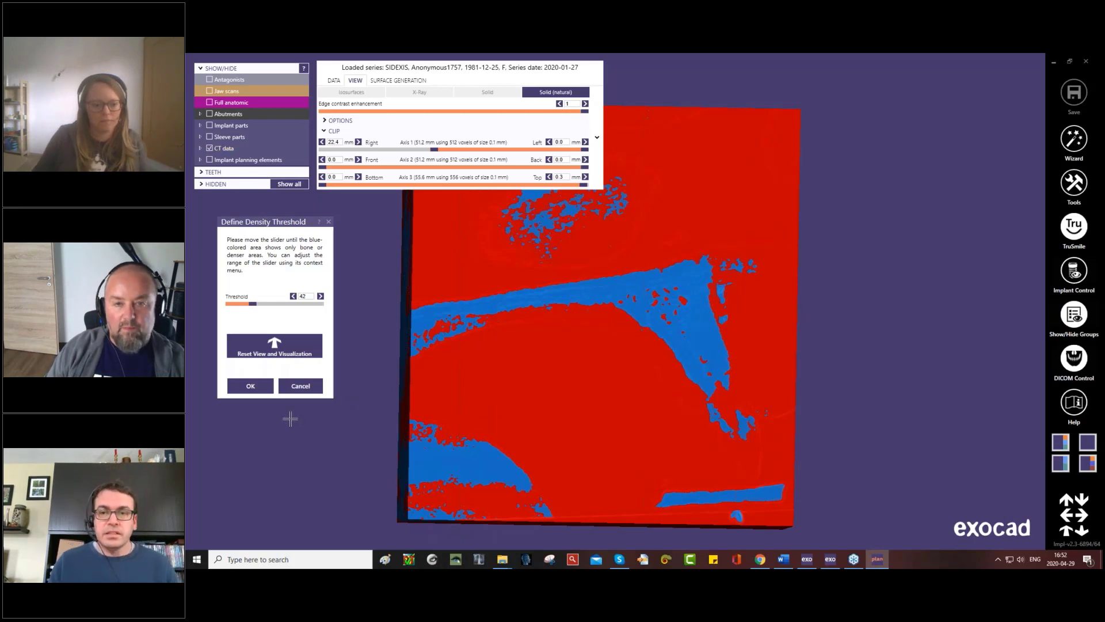
left_click(317, 393)
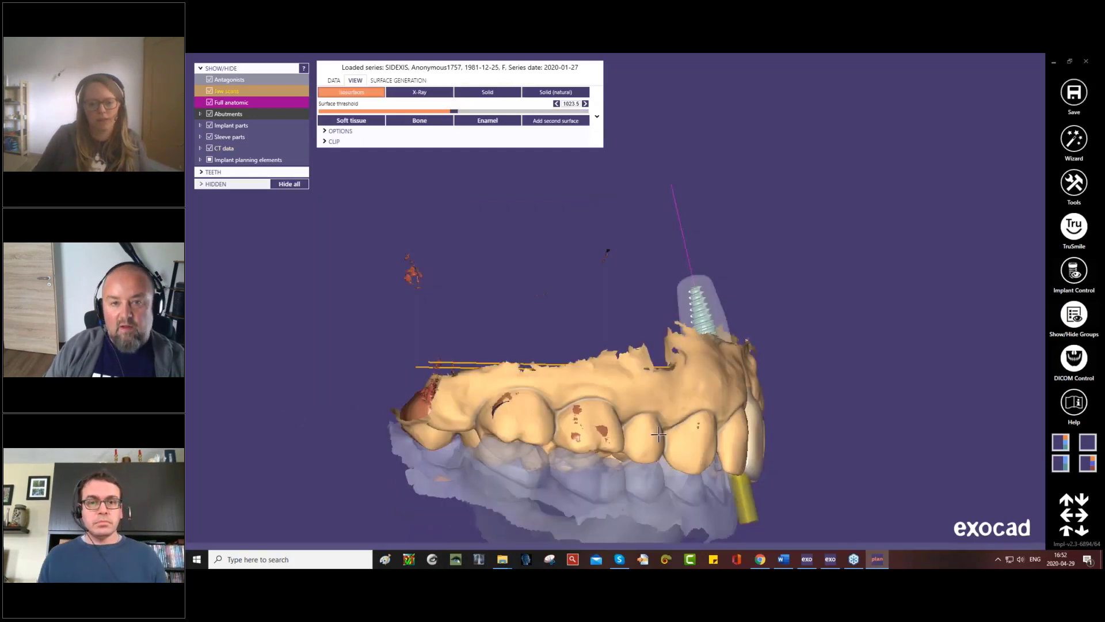
- View the planned implant from both sides and the front, and review the implant angles and implant views in Implant Control
middle_click_drag(661, 425, 663, 318)
right_click_drag(663, 319, 781, 333)
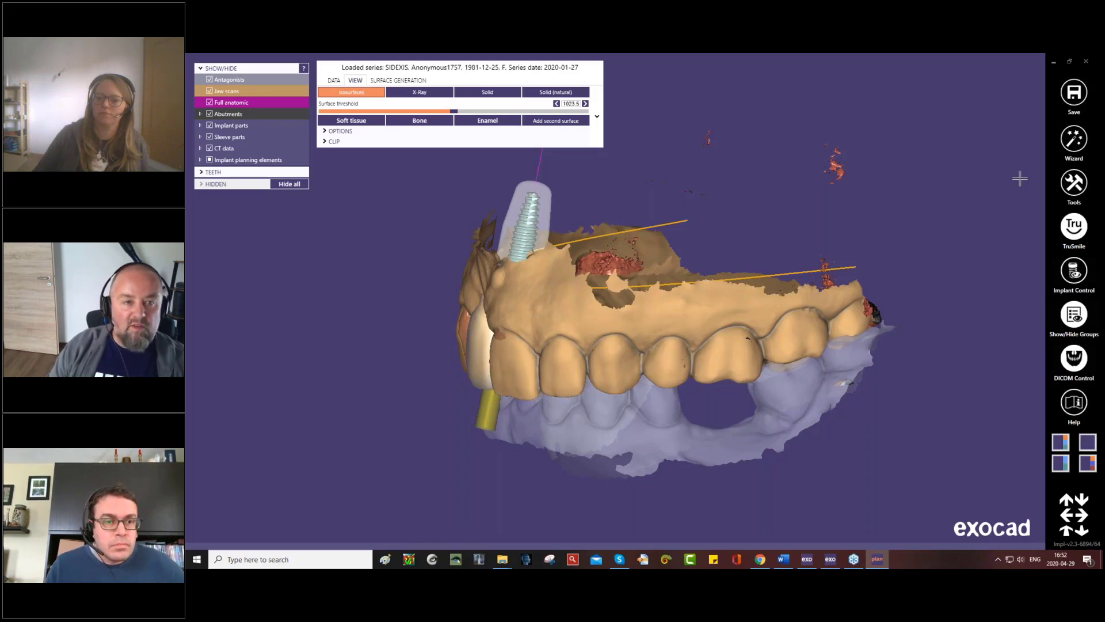
right_click_drag(752, 349, 748, 353)
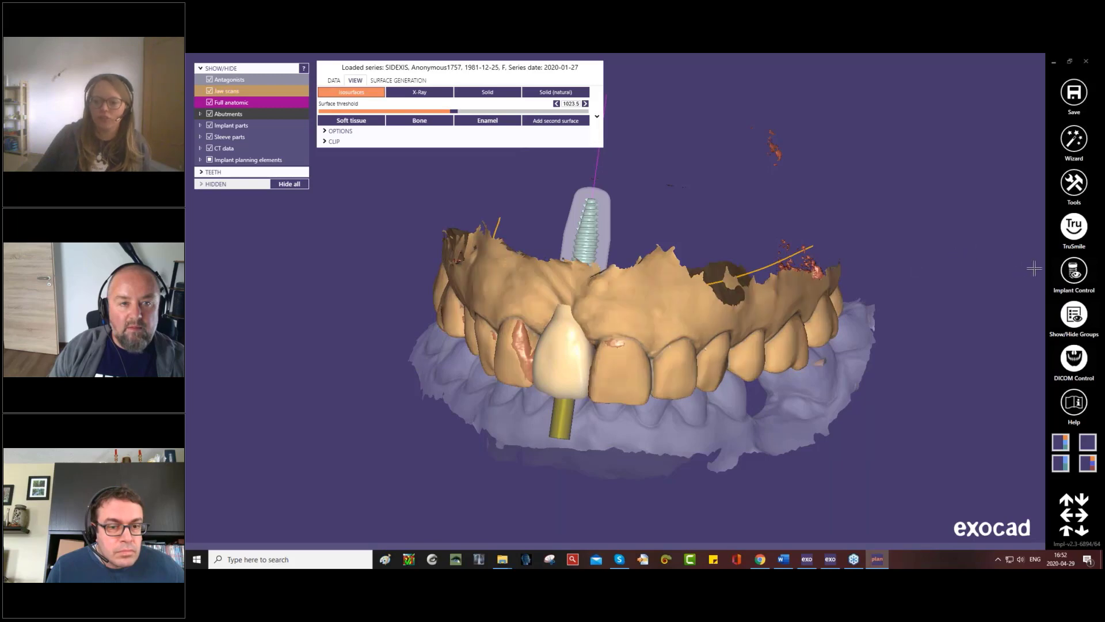
left_click(1072, 271)
left_click(713, 111)
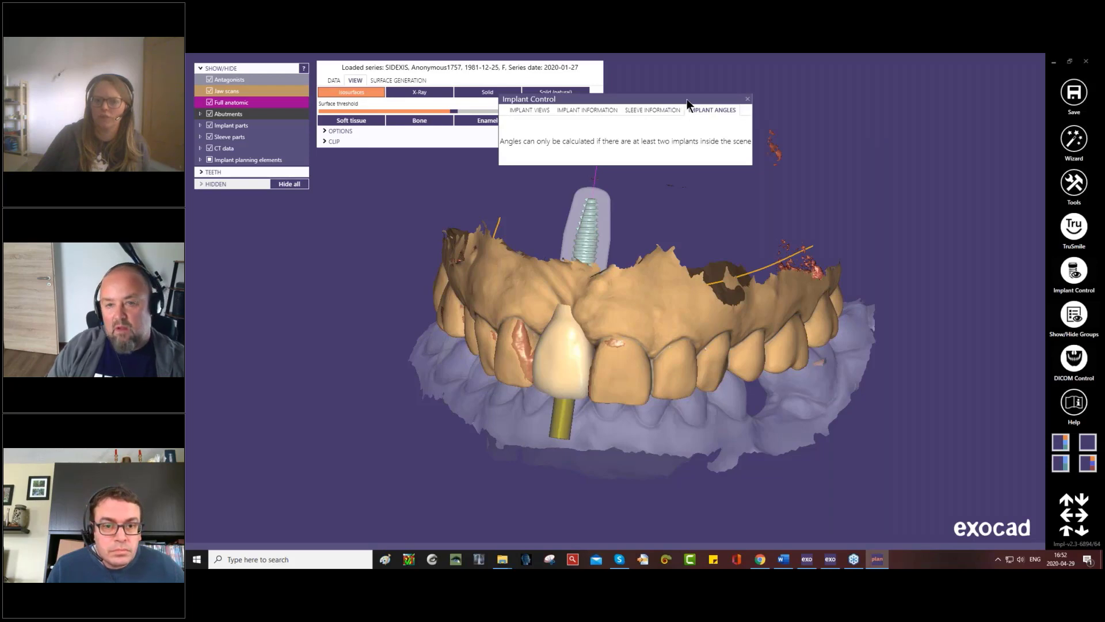
left_click_drag(686, 99, 791, 102)
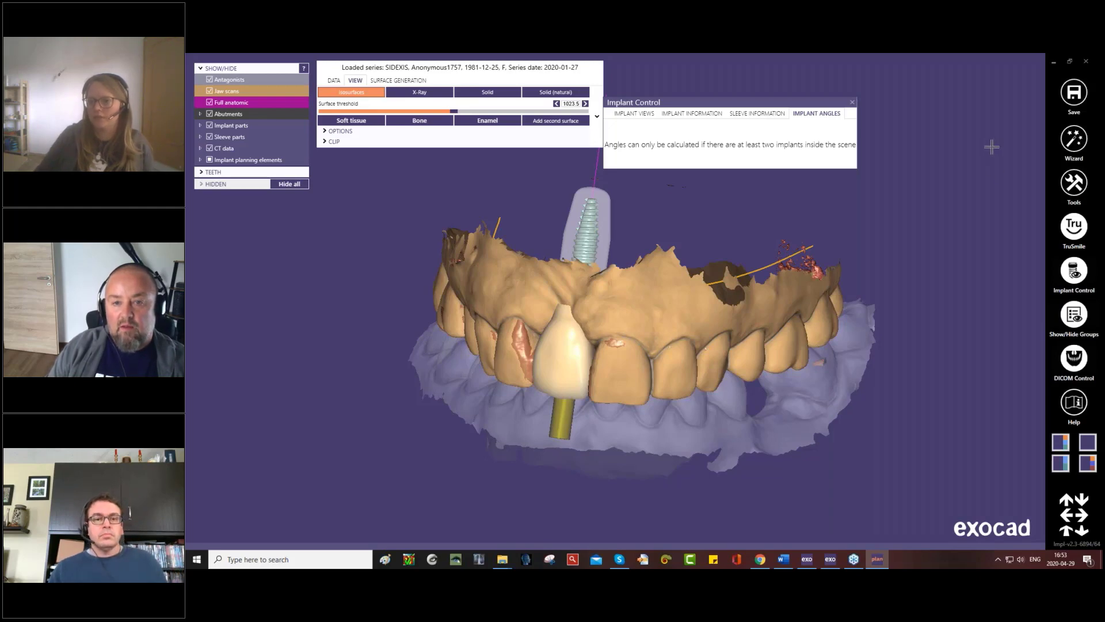
left_click_drag(794, 102, 840, 69)
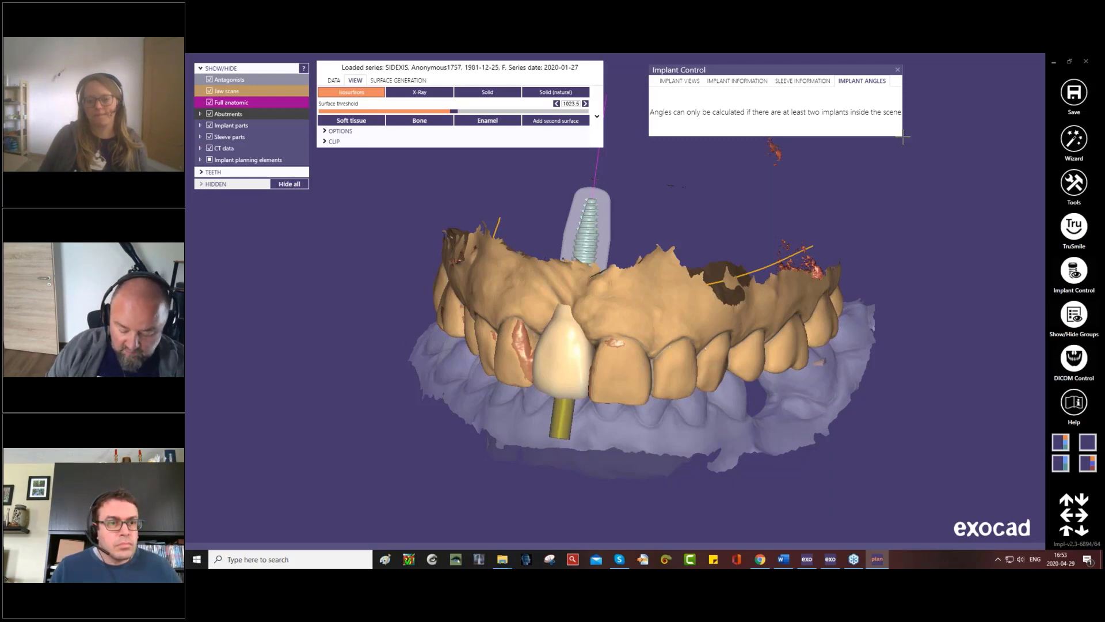
left_click(694, 82)
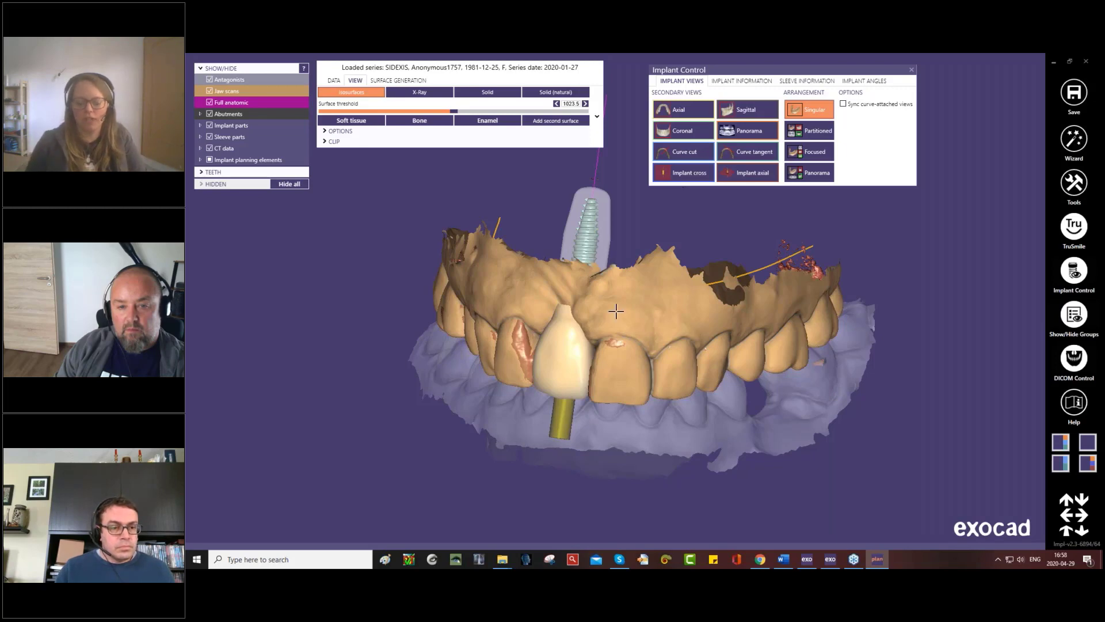
- Switch to Chrome and look through the uploaded videos on the exocad GmbH YouTube channel
left_click(760, 559)
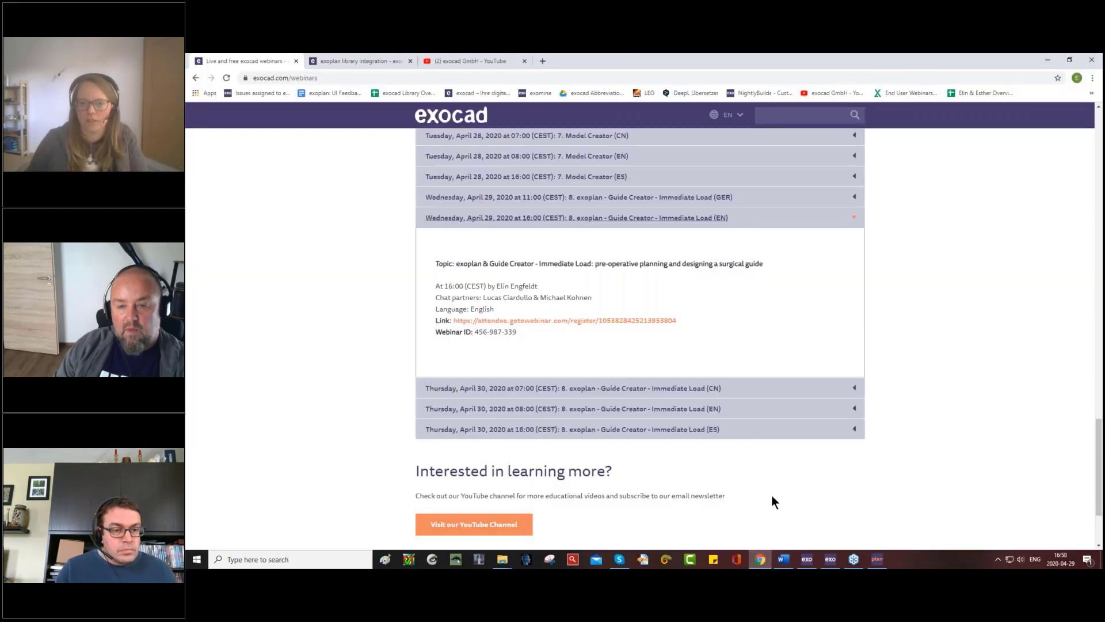
left_click(496, 58)
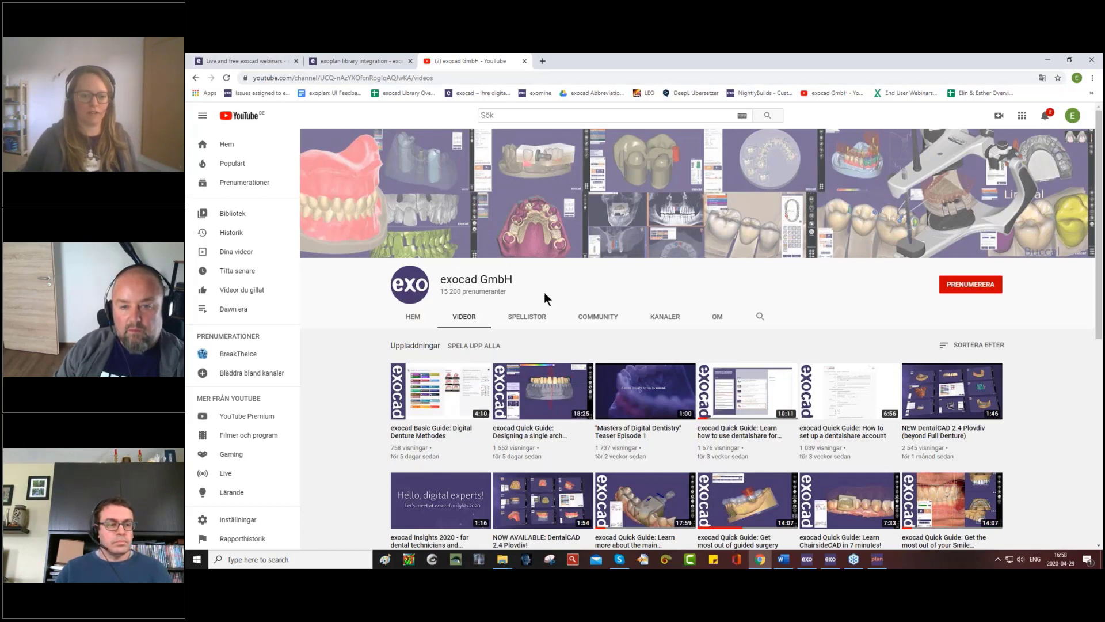
scroll(543, 292, "down", 3)
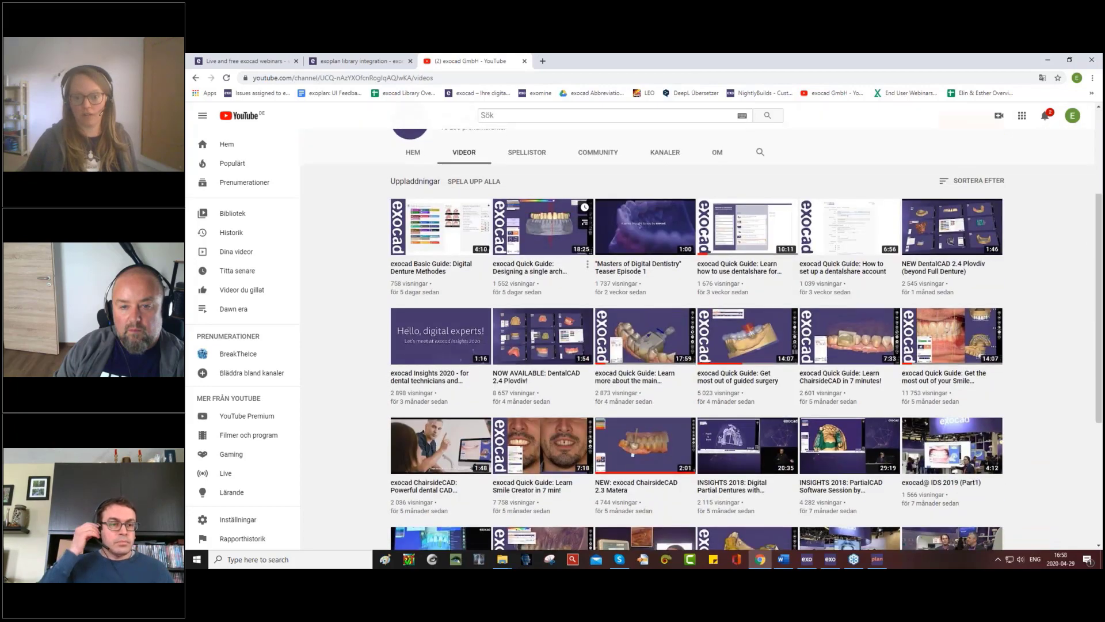
scroll(544, 292, "down", 2)
scroll(544, 293, "up", 5)
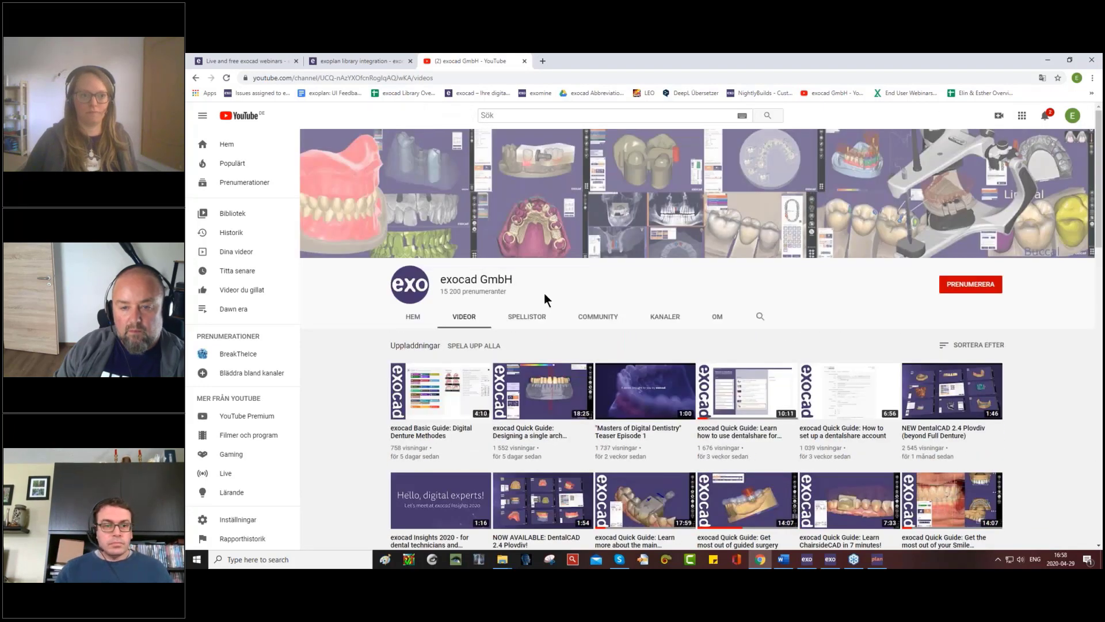
- On the exoplan library integration page, filter the partners by S and expand the Straumann Group's libraries
left_click(363, 63)
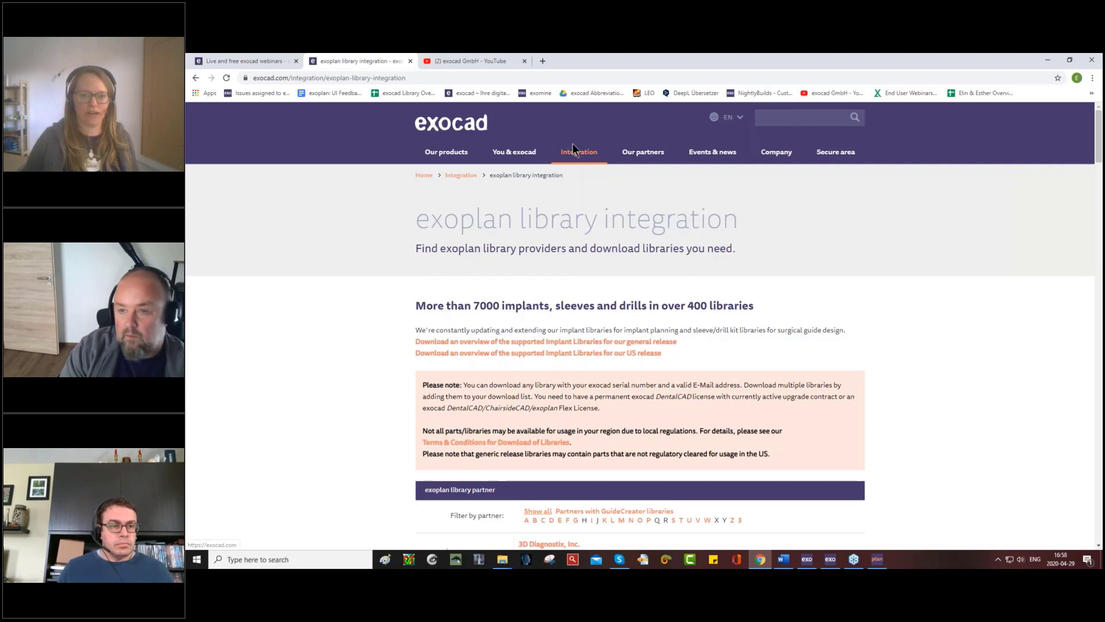
mouse_move(576, 155)
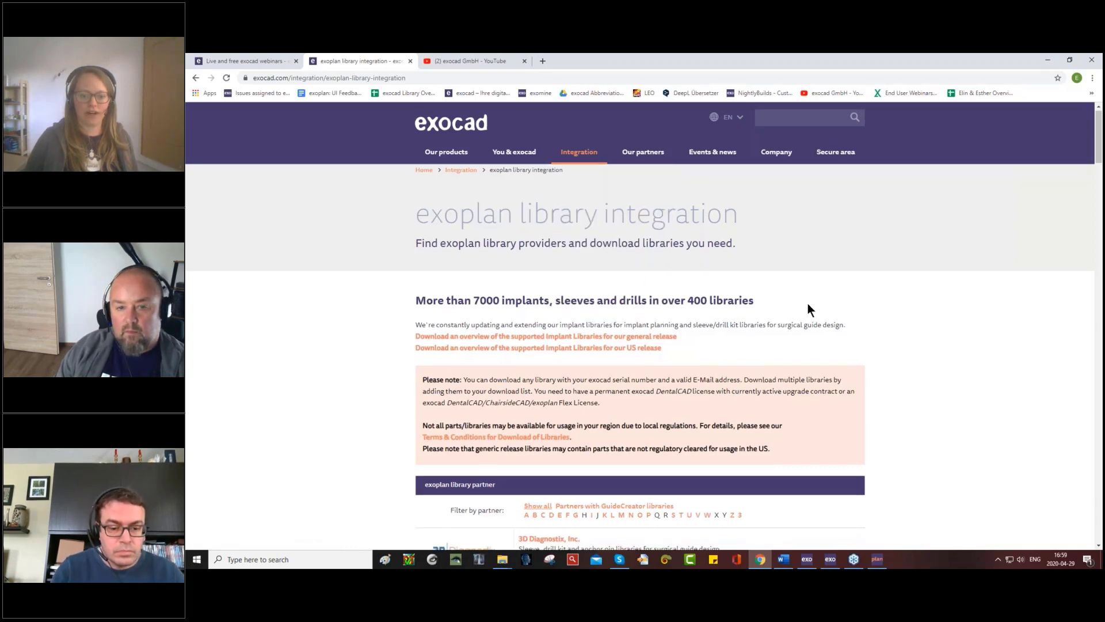
scroll(807, 304, "down", 4)
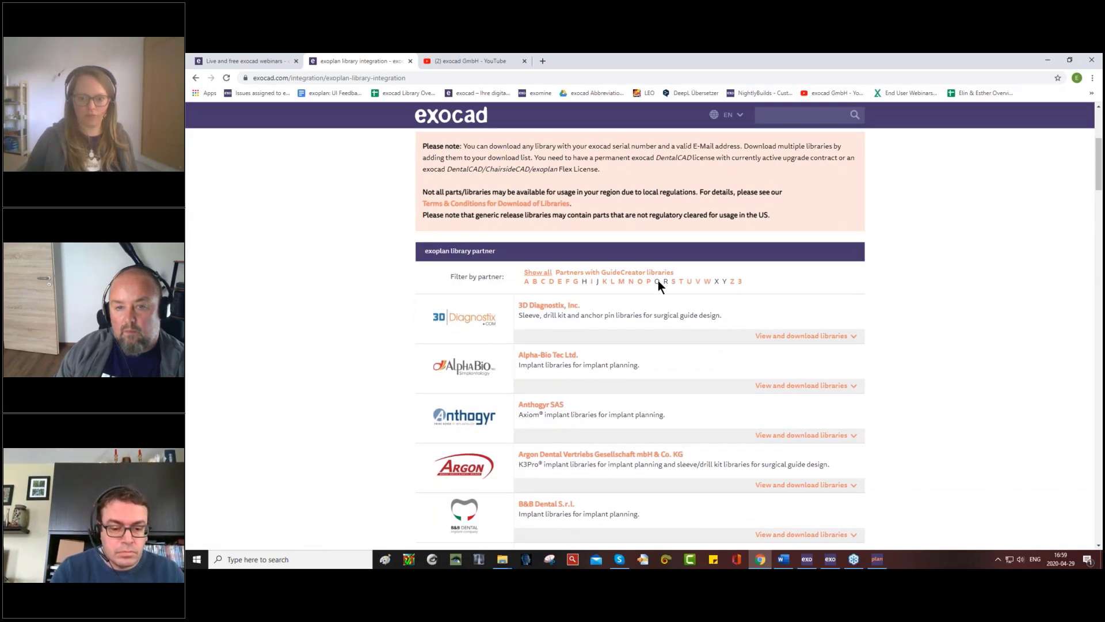
left_click(674, 286)
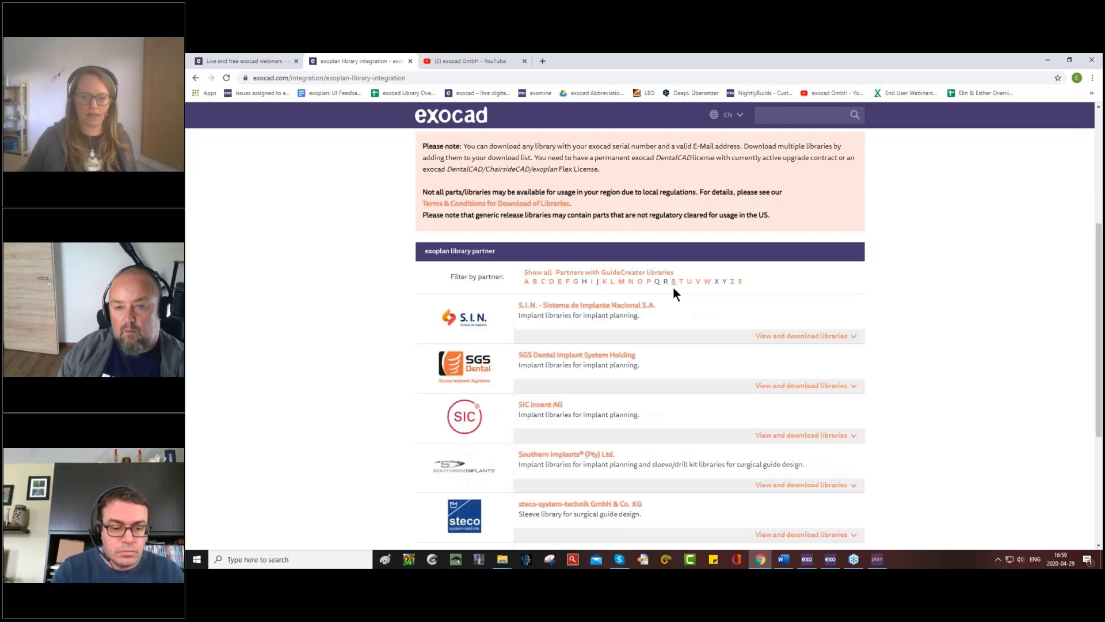
scroll(667, 289, "down", 3)
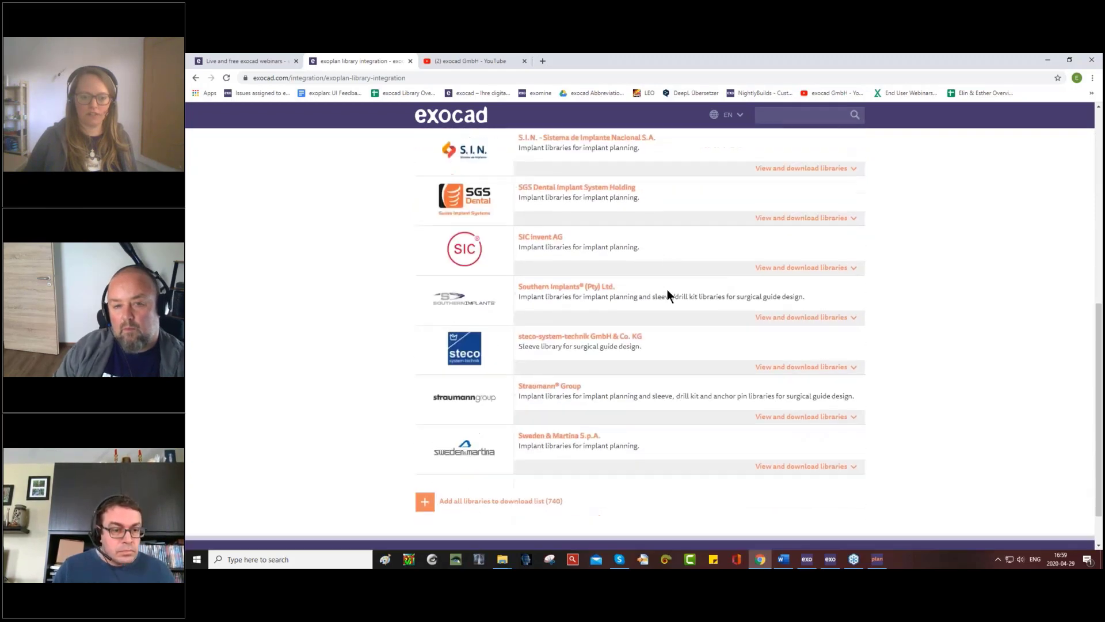
scroll(667, 289, "down", 1)
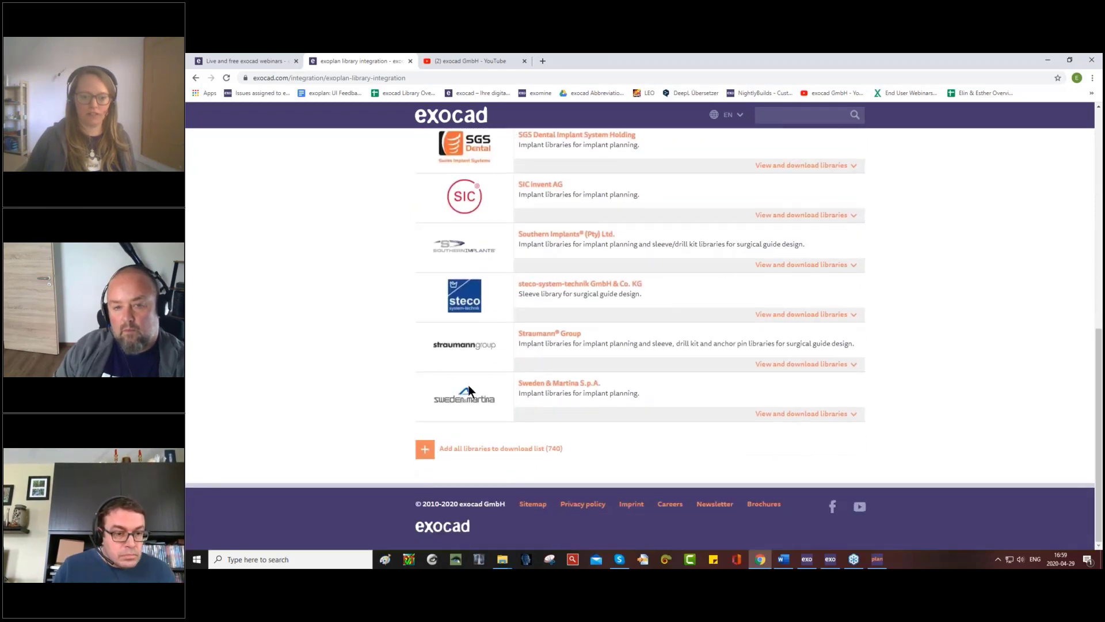
left_click(813, 365)
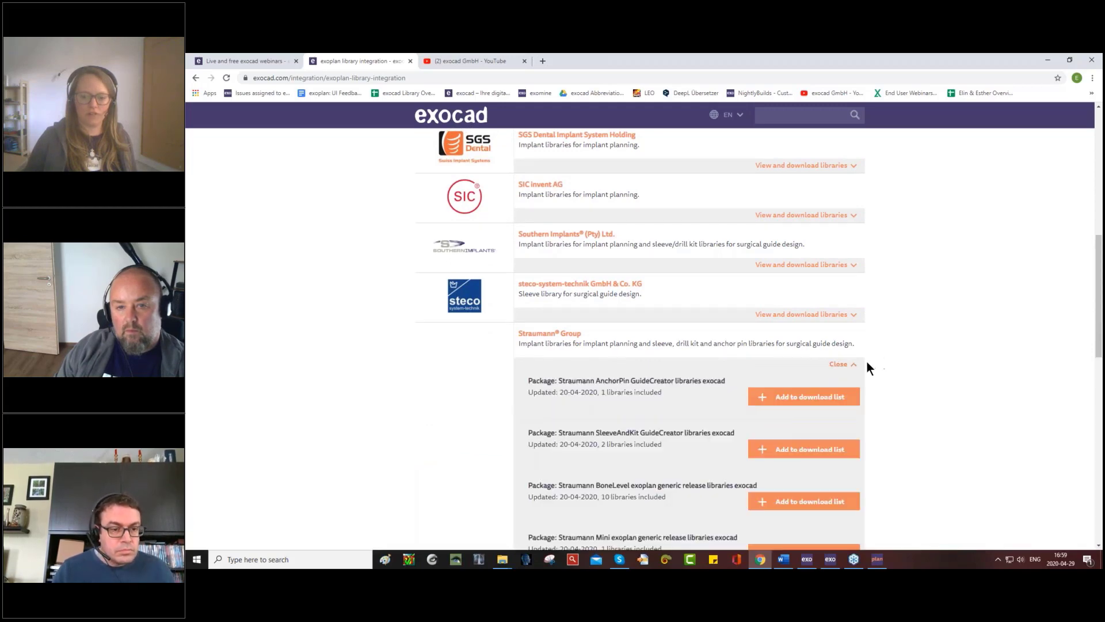
- Look through the Straumann Group's downloadable library packages on the exoplan library integration page
scroll(904, 359, "down", 4)
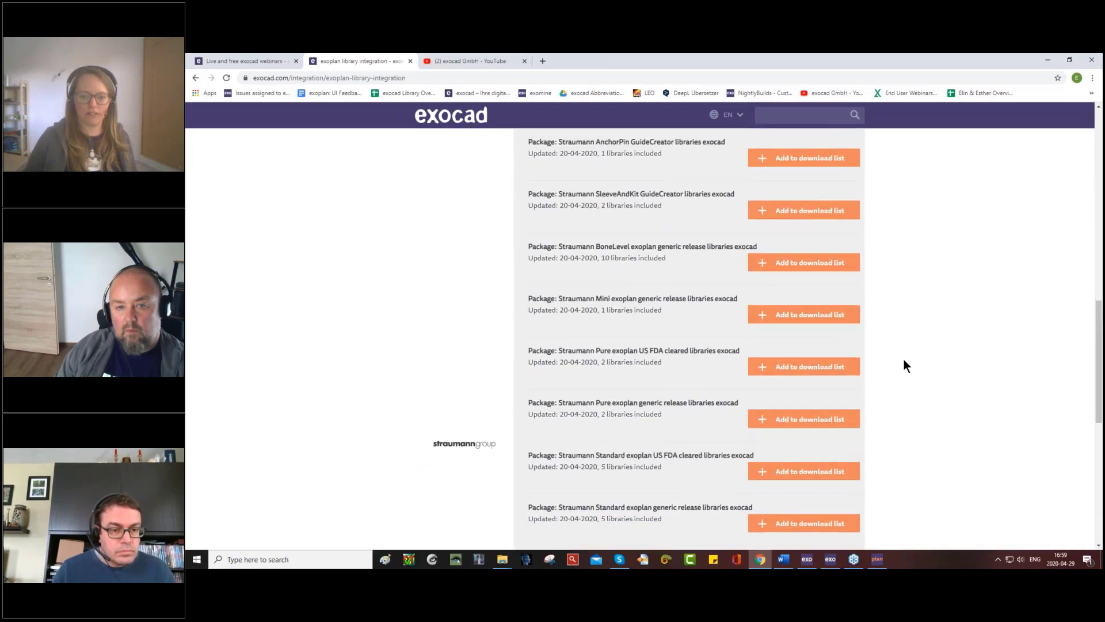
scroll(904, 366, "up", 3)
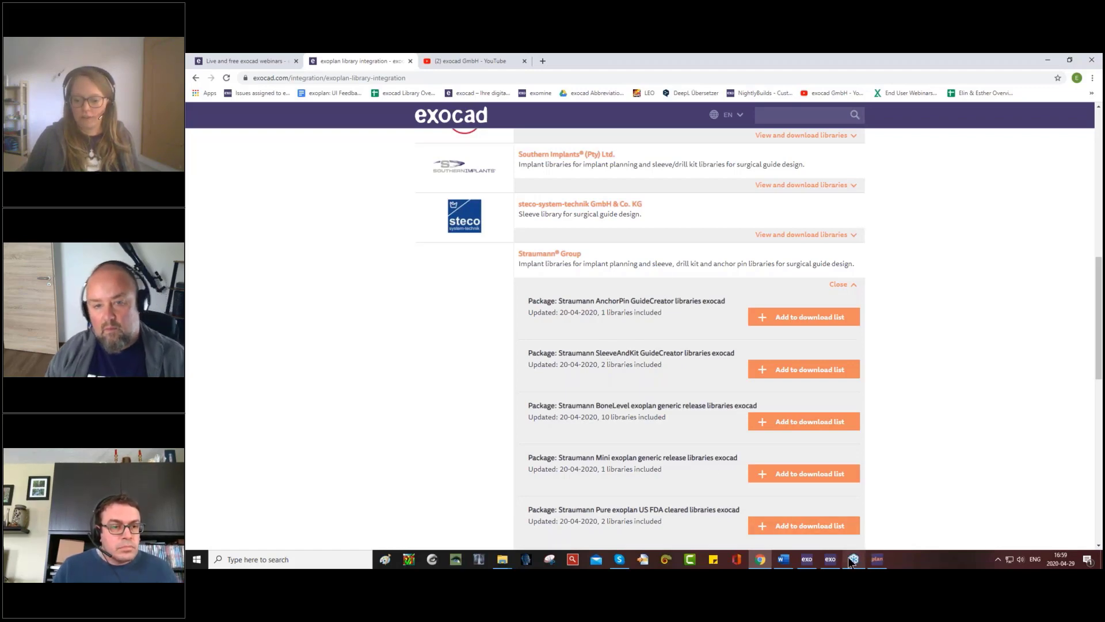
- Switch to exoplan, hide the full anatomic crown, and view the exposed abutment and implant parts from a slightly turned angle
left_click(877, 559)
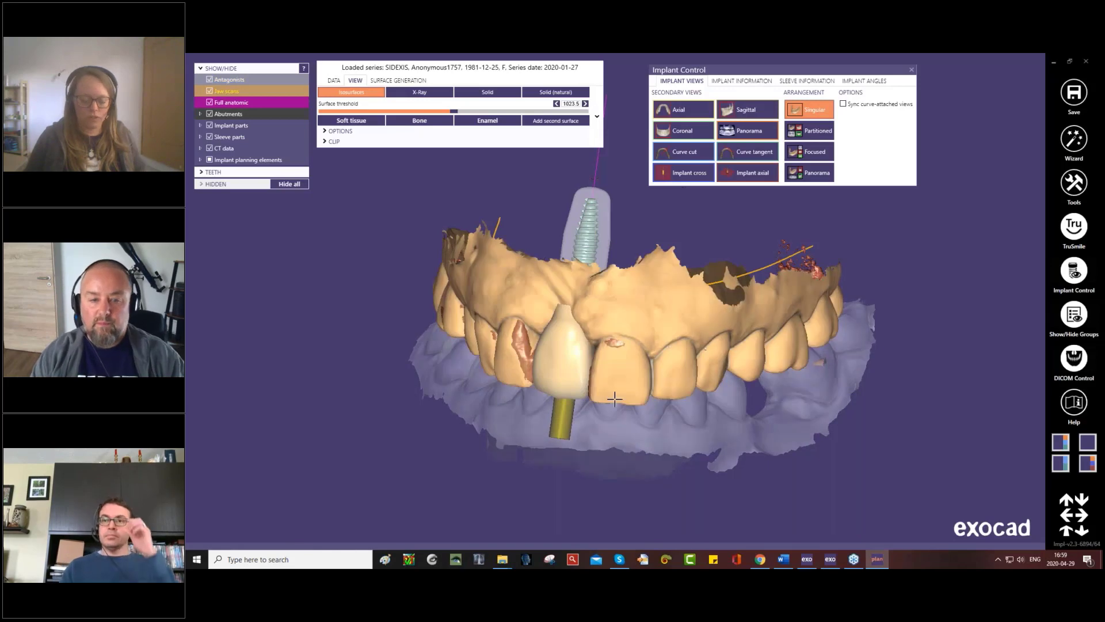
key("ctrl+f")
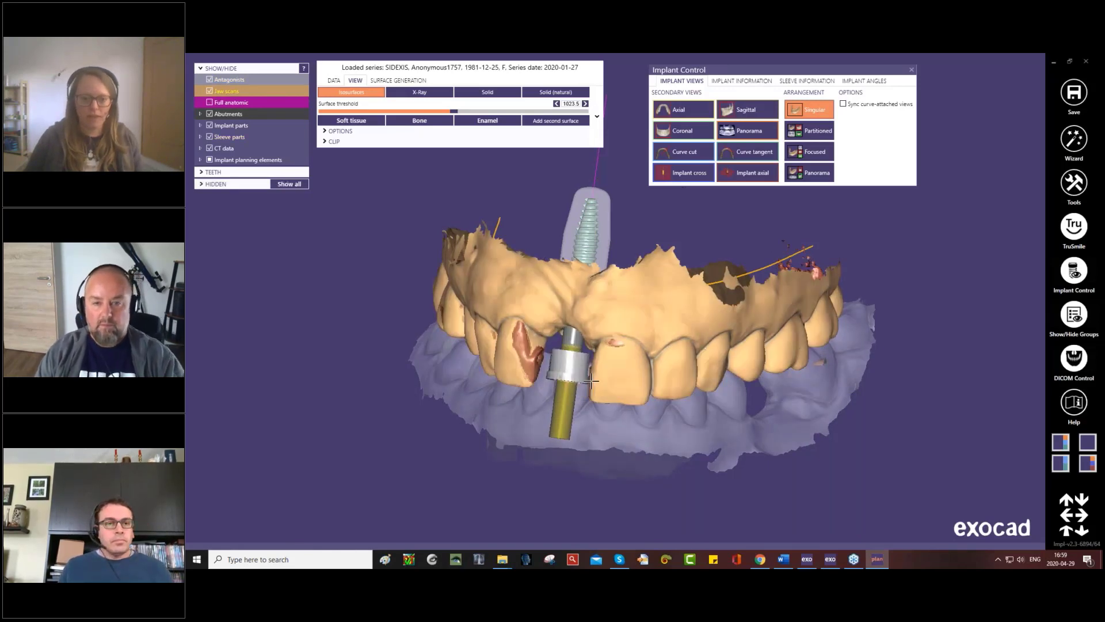
right_click_drag(591, 382, 609, 360)
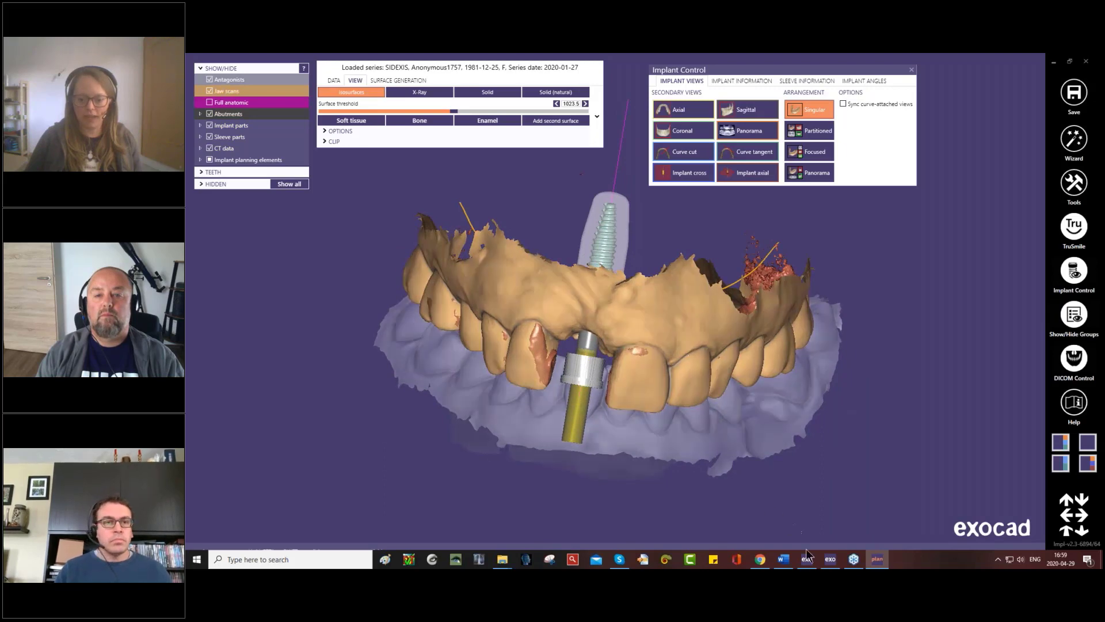
- Switch back to Chrome and open exocad's DentalCAD library integration page
left_click(760, 559)
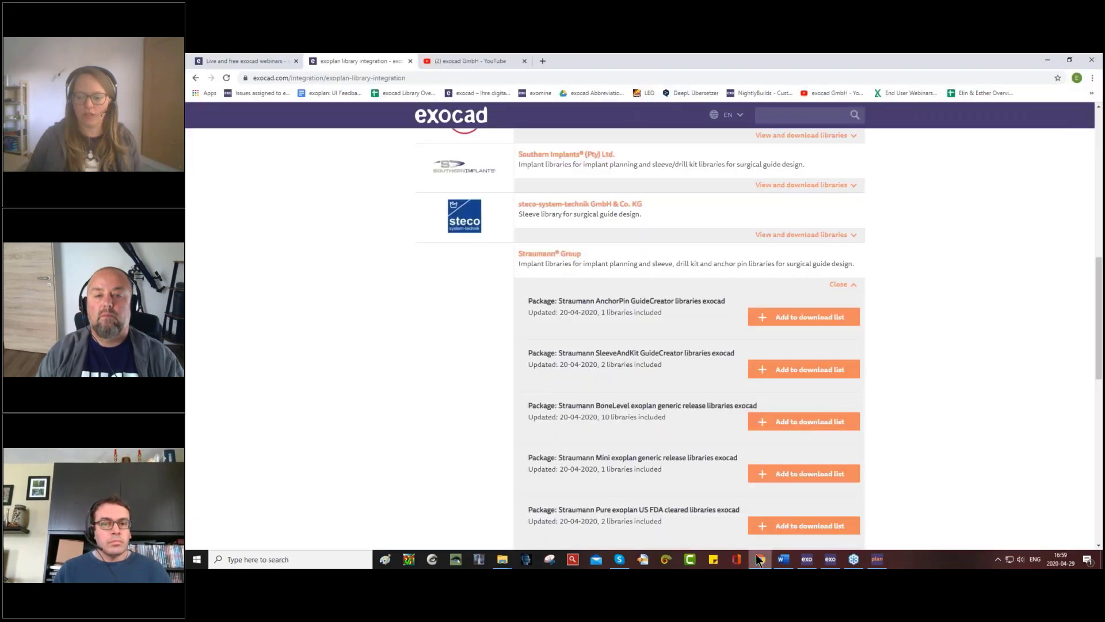
scroll(471, 249, "up", 5)
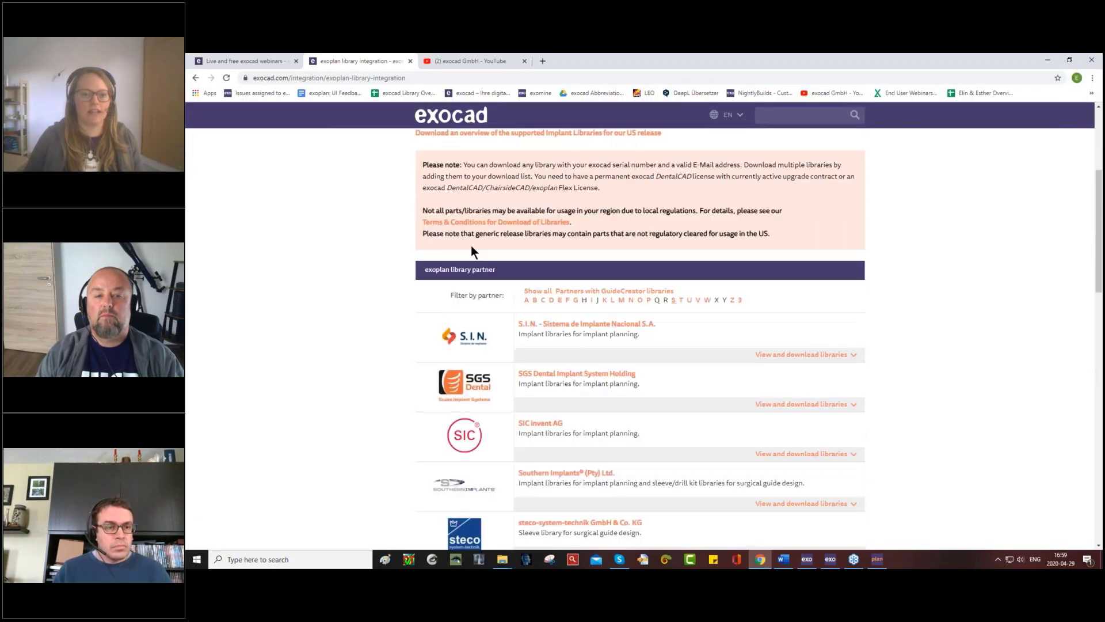
scroll(471, 246, "up", 4)
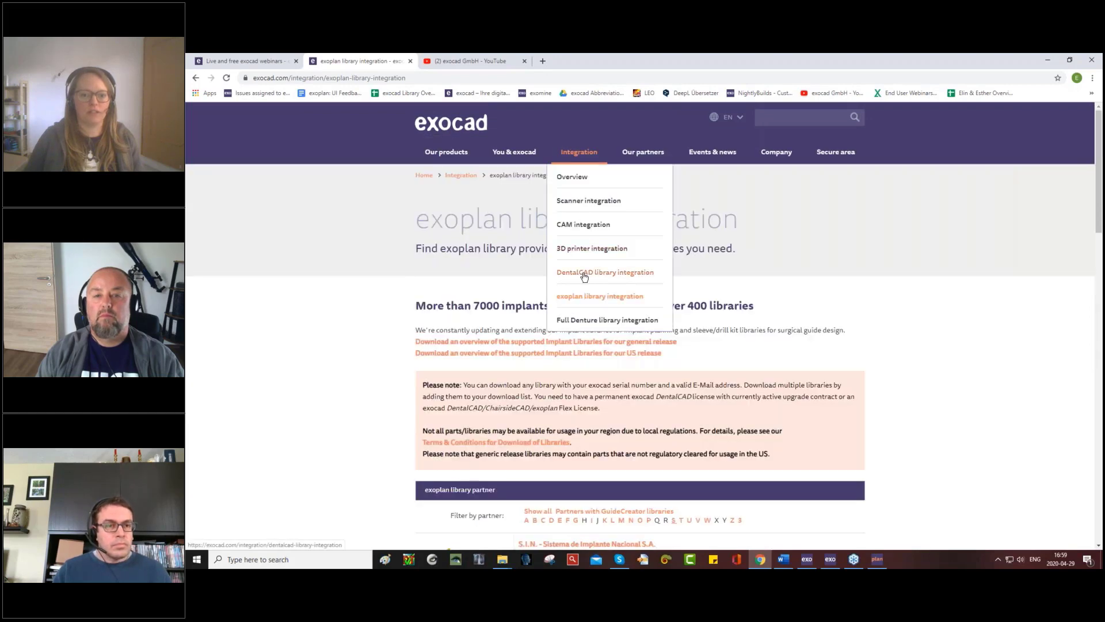
left_click(584, 276)
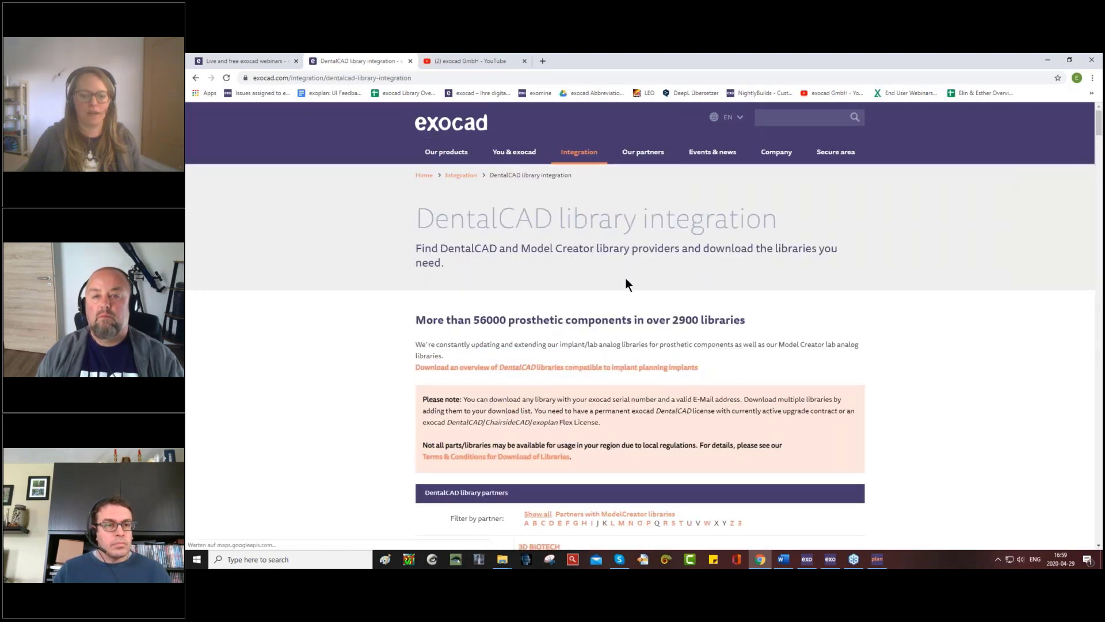
- Open the overview of DentalCAD libraries compatible to implant planning implants, and return to exoplan
scroll(625, 282, "down", 4)
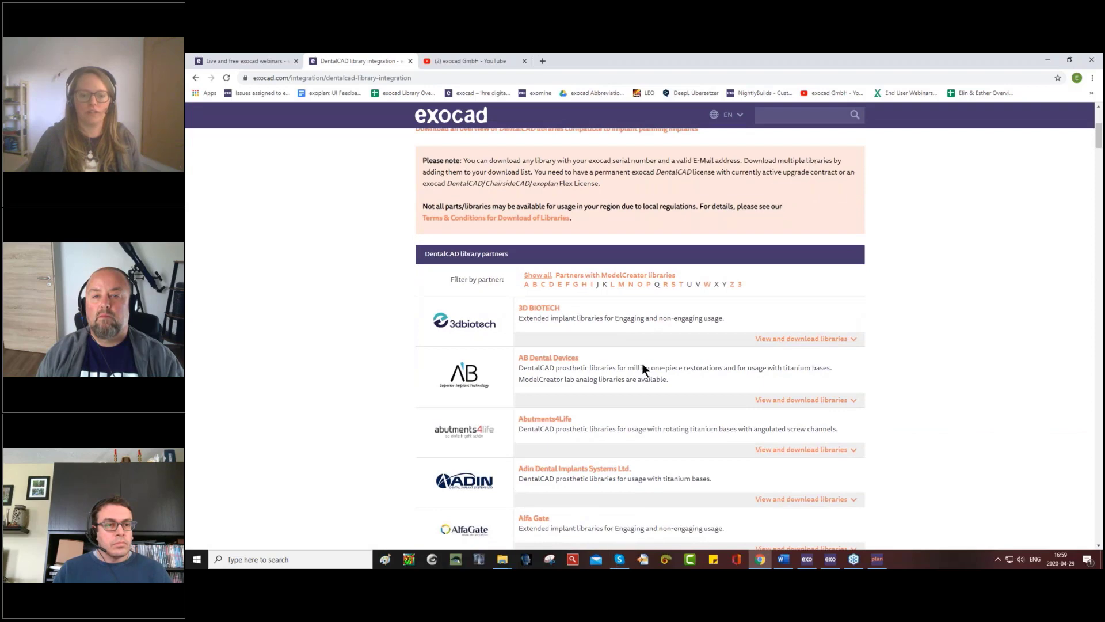
scroll(642, 386, "up", 1)
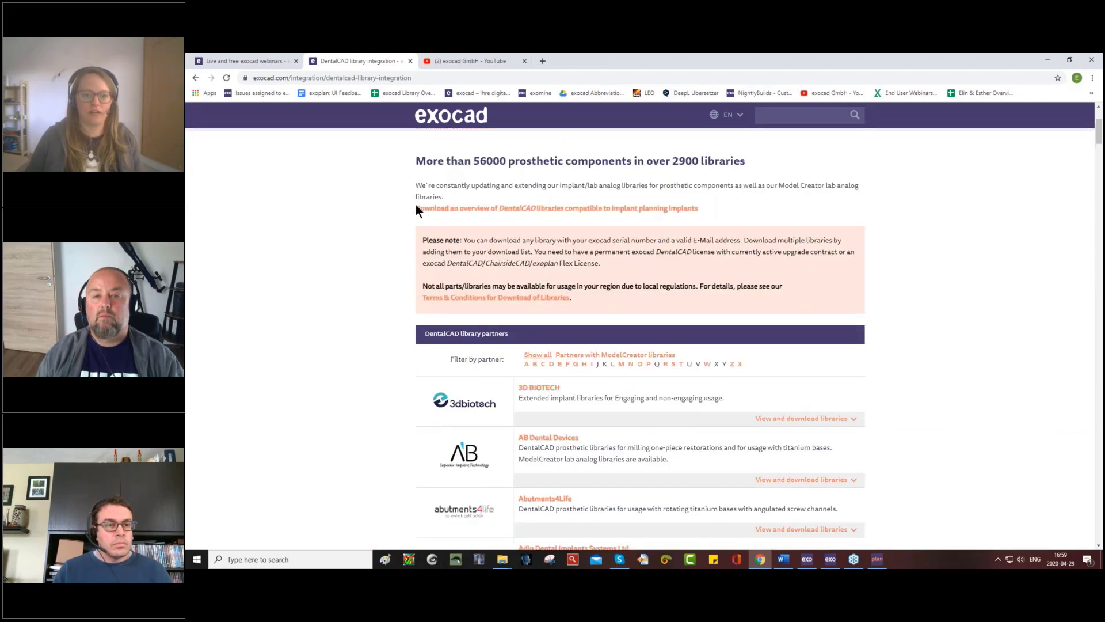
left_click(472, 209)
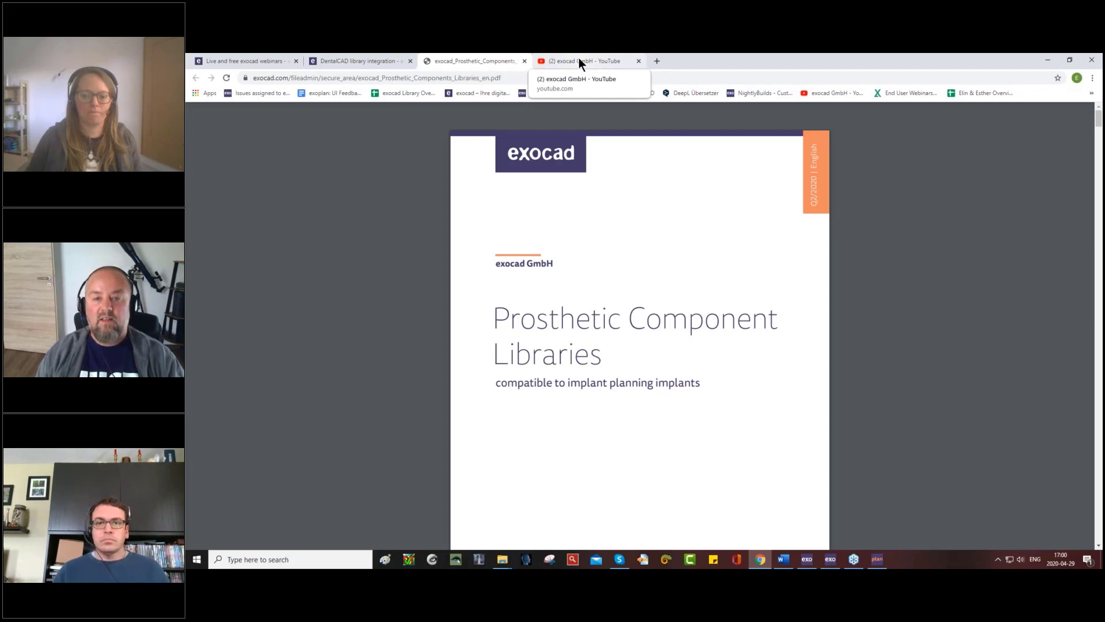
left_click(880, 562)
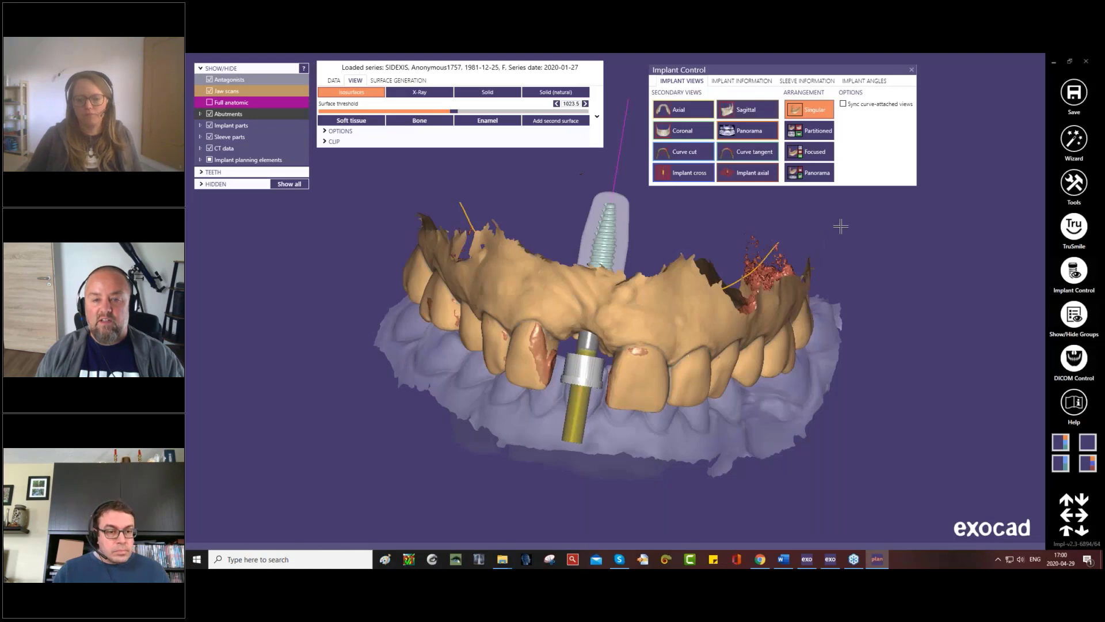